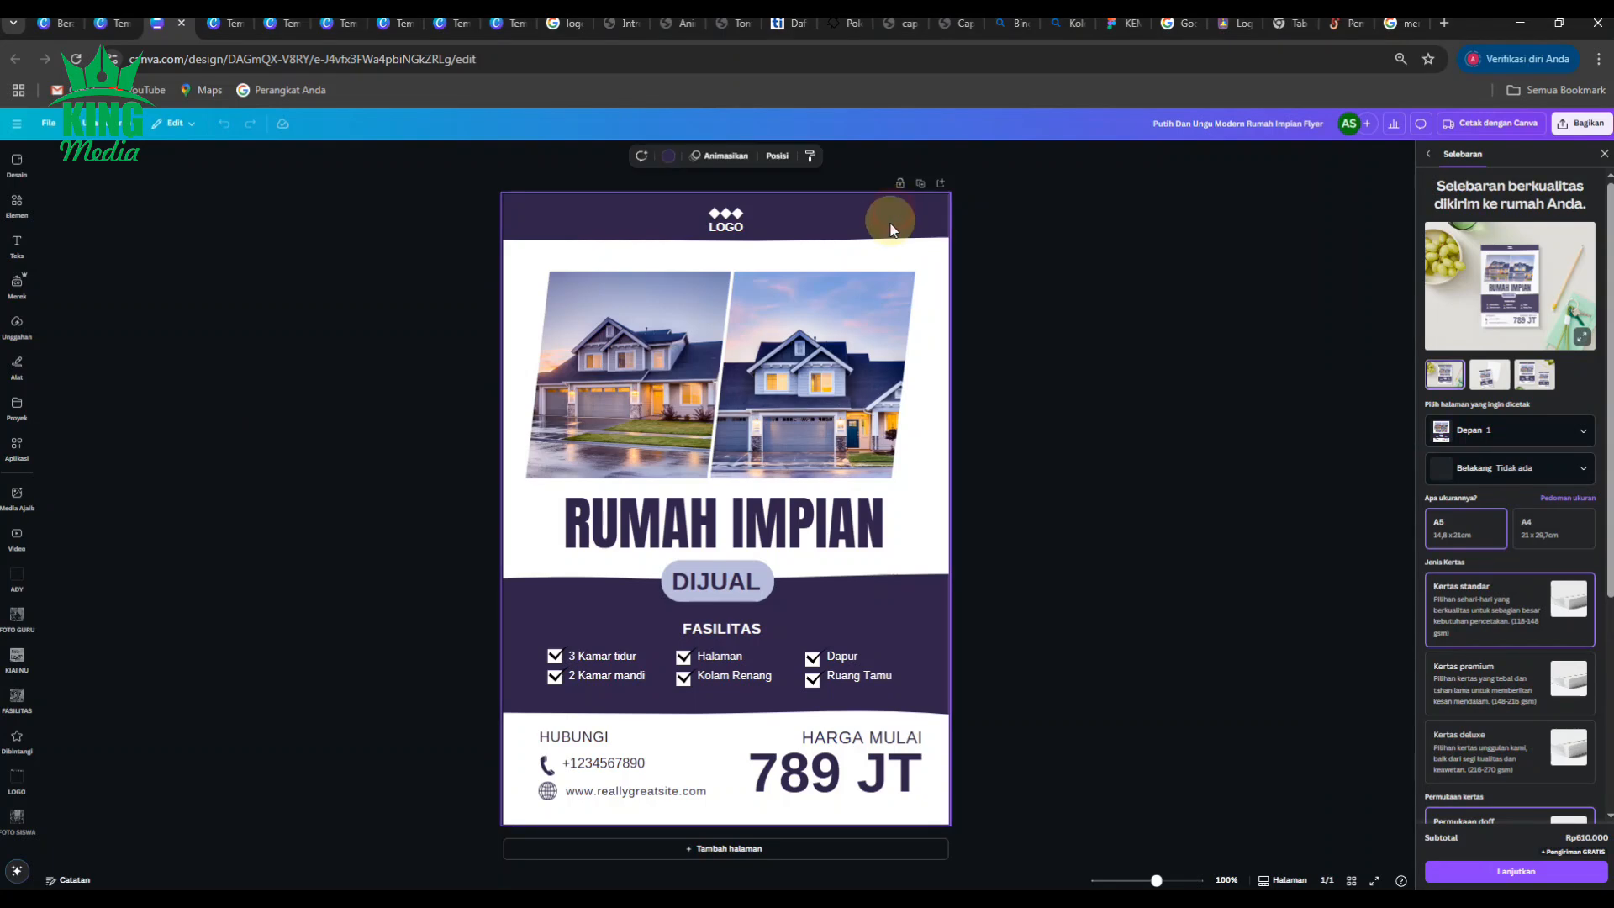
{"action": "left_click", "coordinate": [669, 155]}
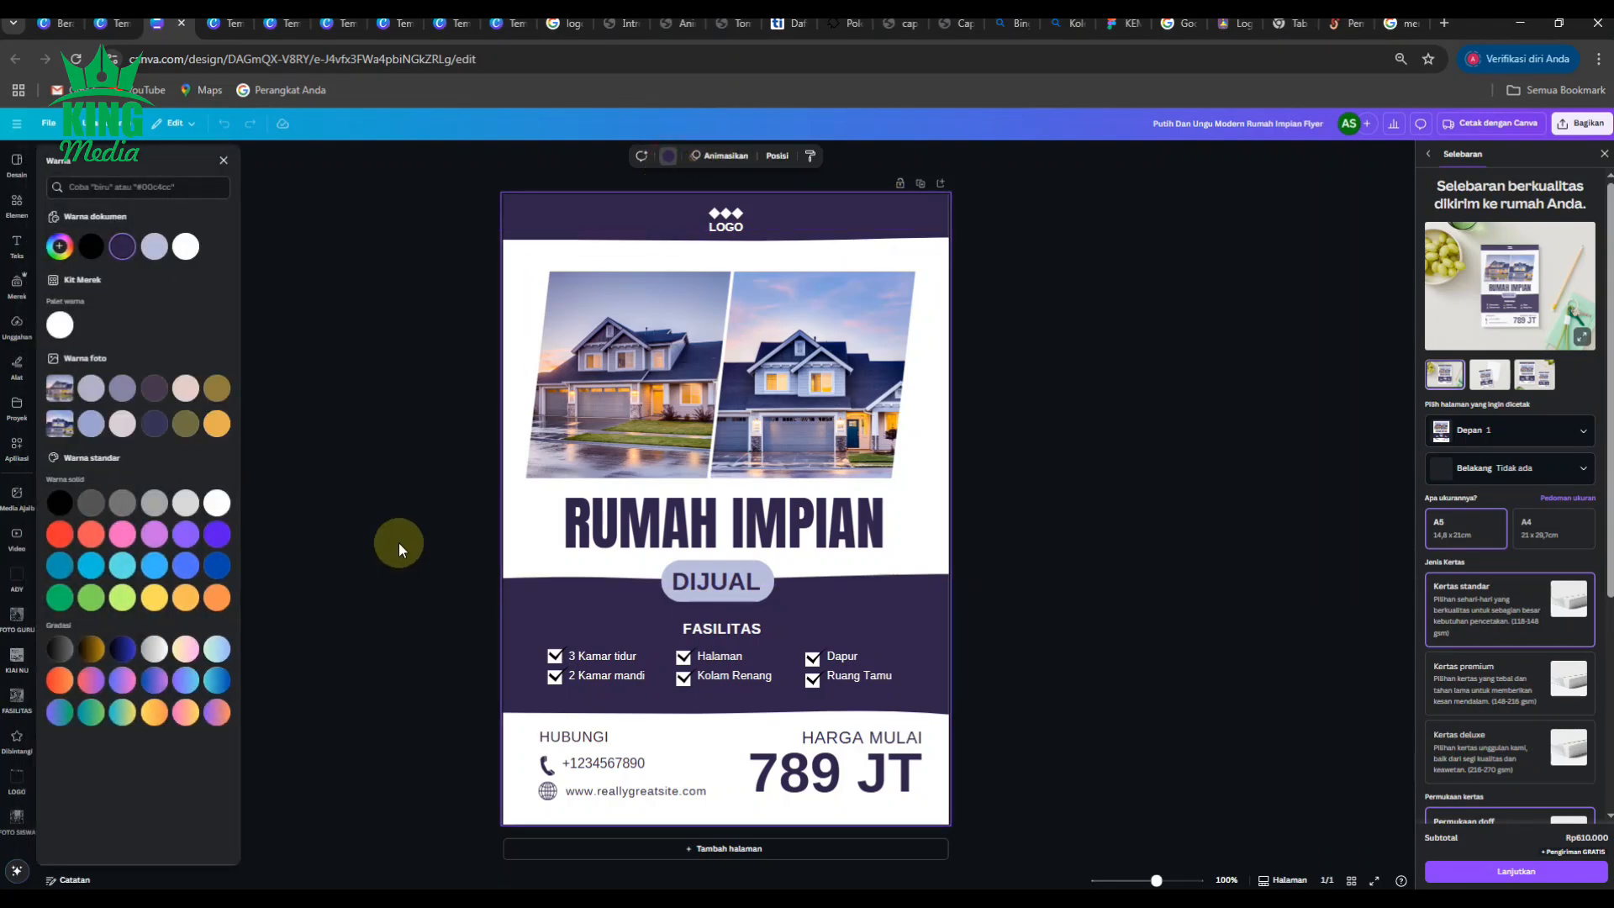
{"action": "left_click", "coordinate": [431, 506]}
{"action": "left_click", "coordinate": [428, 503]}
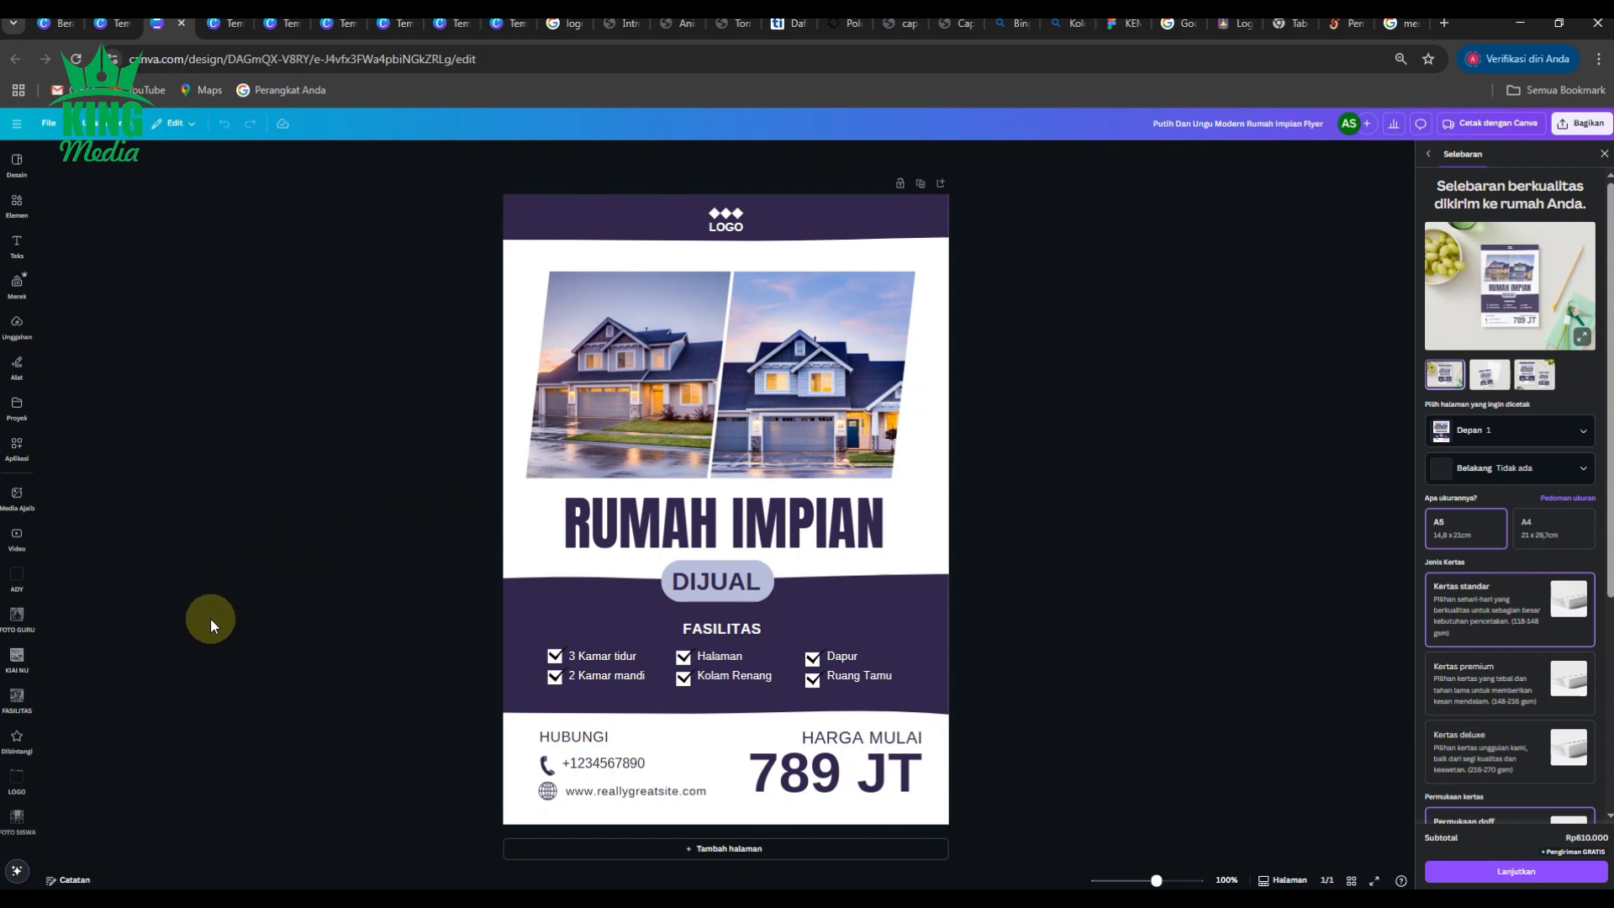
Turn off the all-caps formatting of the RUMAH IMPIAN headline and set its font to Poppins Medium.
{"action": "left_click", "coordinate": [687, 525]}
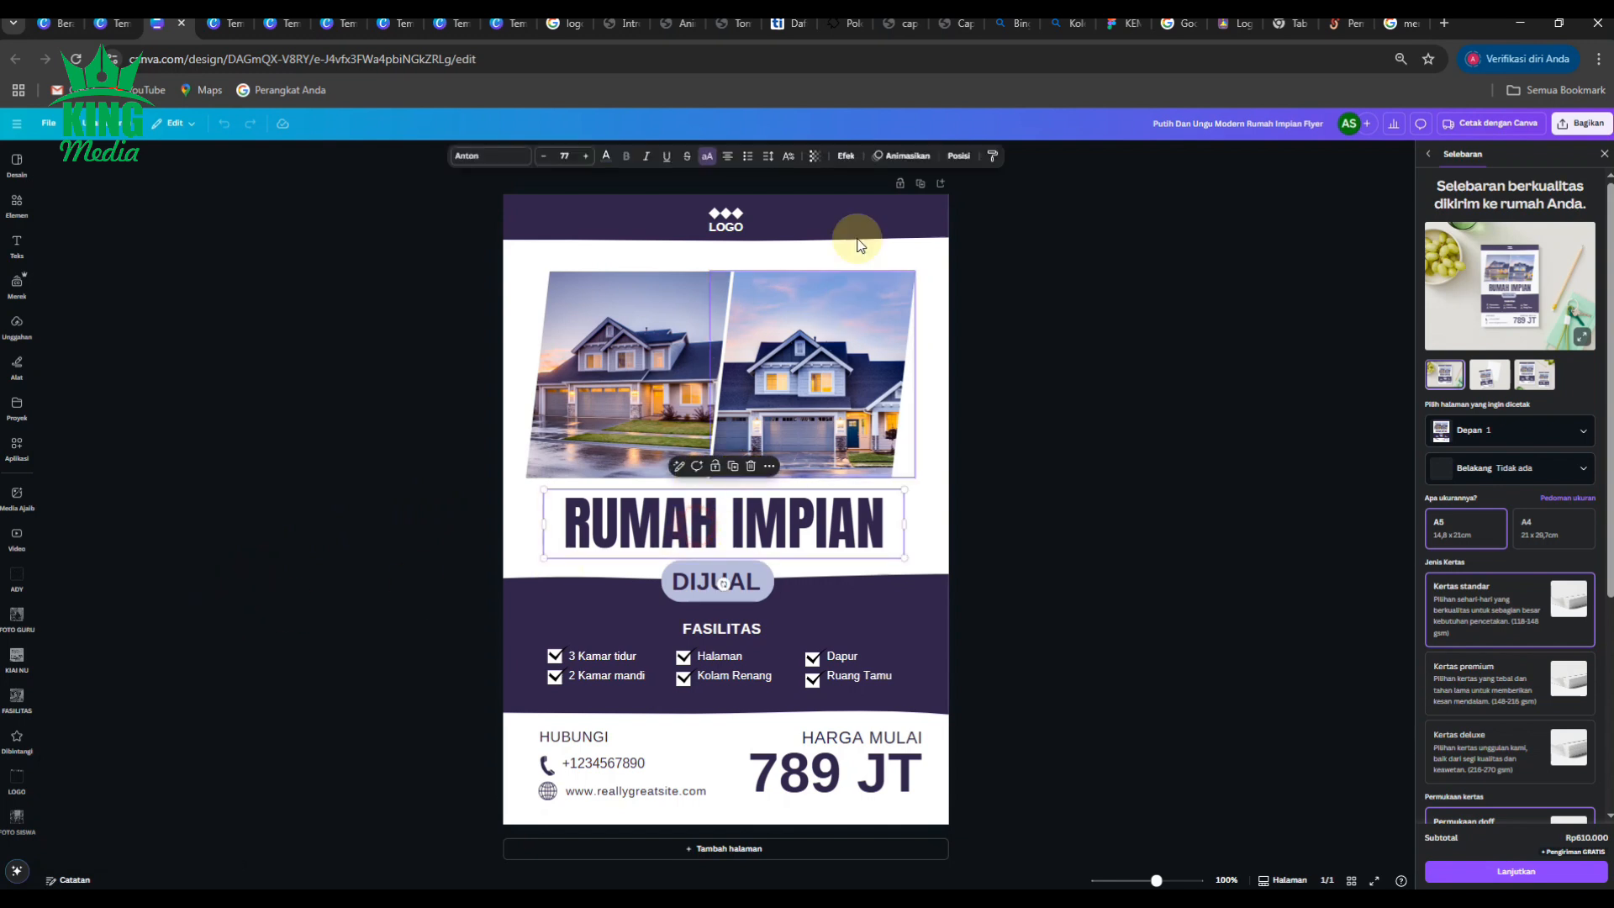
{"action": "left_click", "coordinate": [709, 163]}
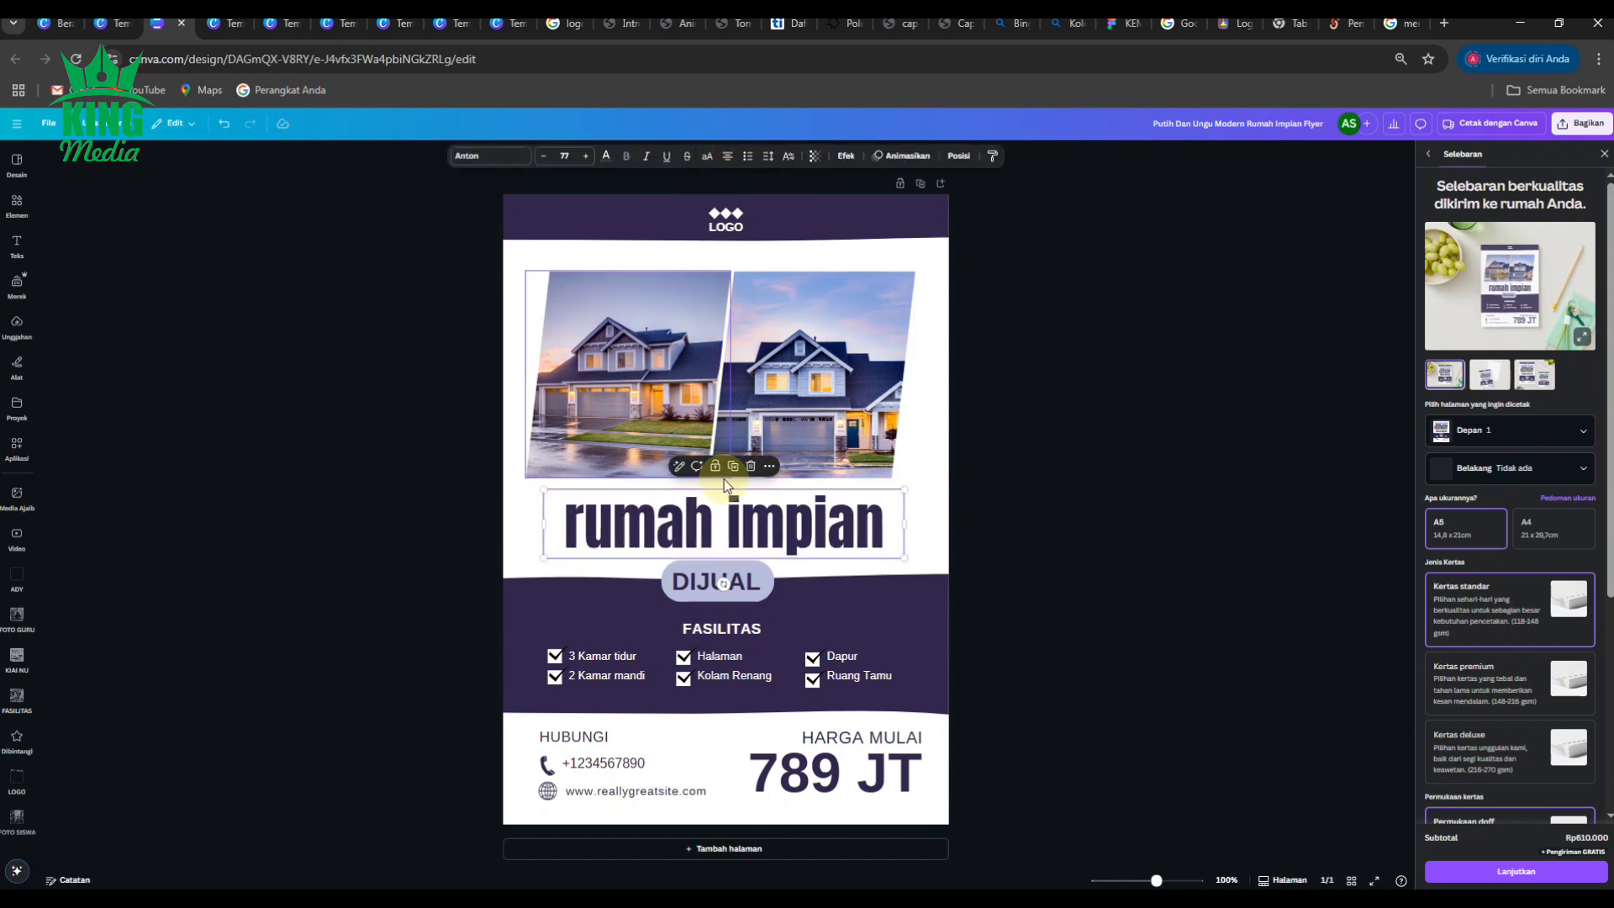
{"action": "left_click", "coordinate": [497, 156]}
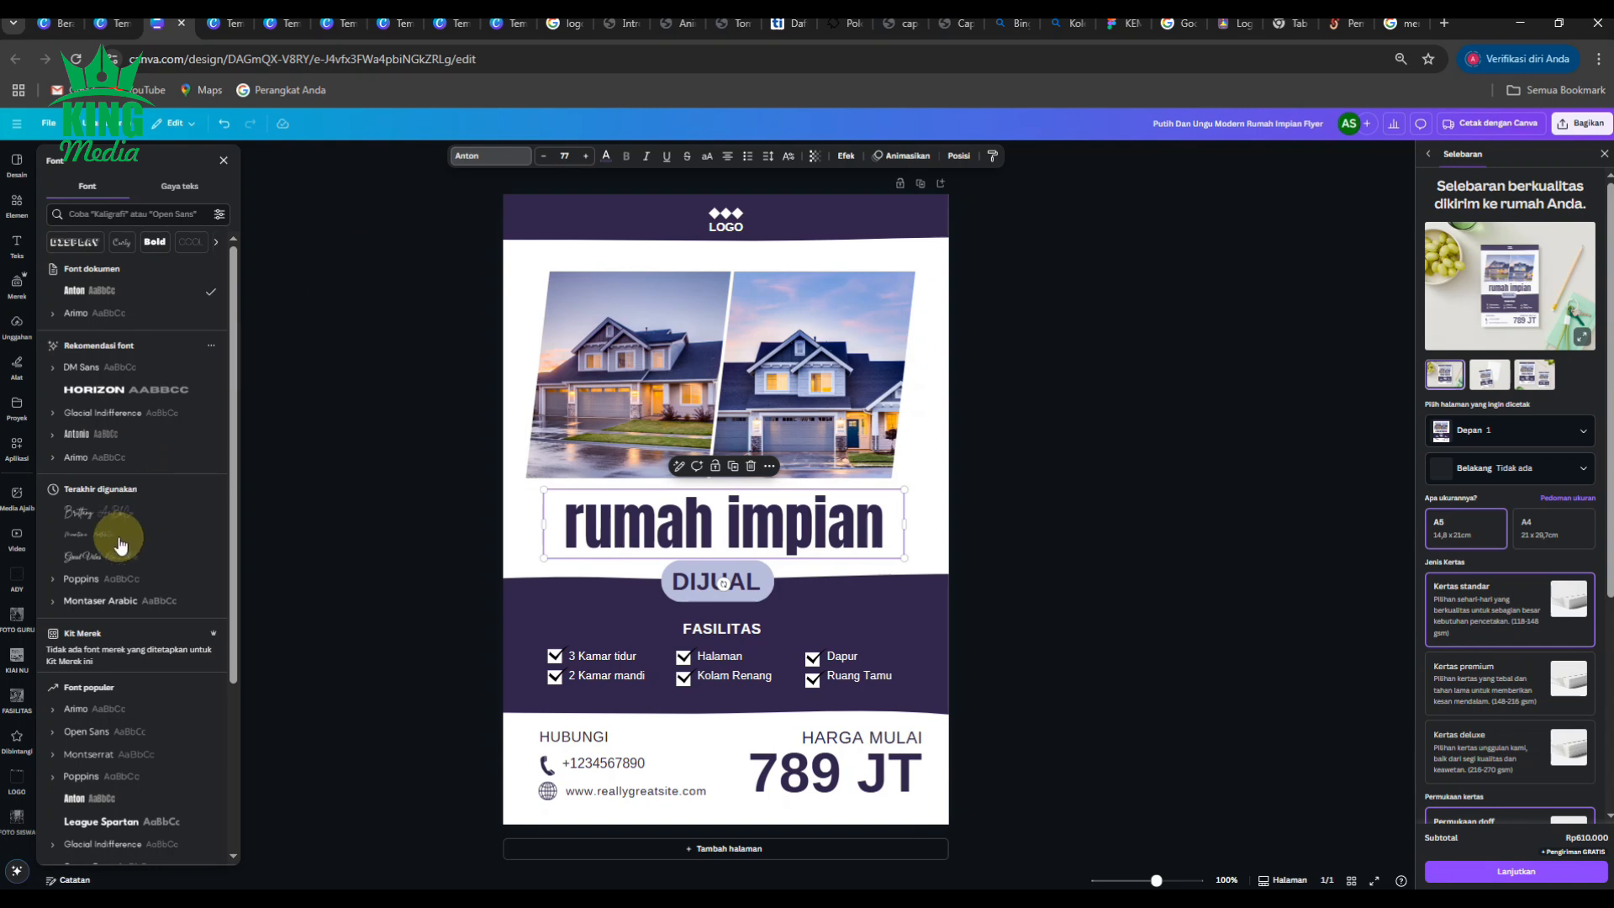
{"action": "left_click", "coordinate": [52, 582]}
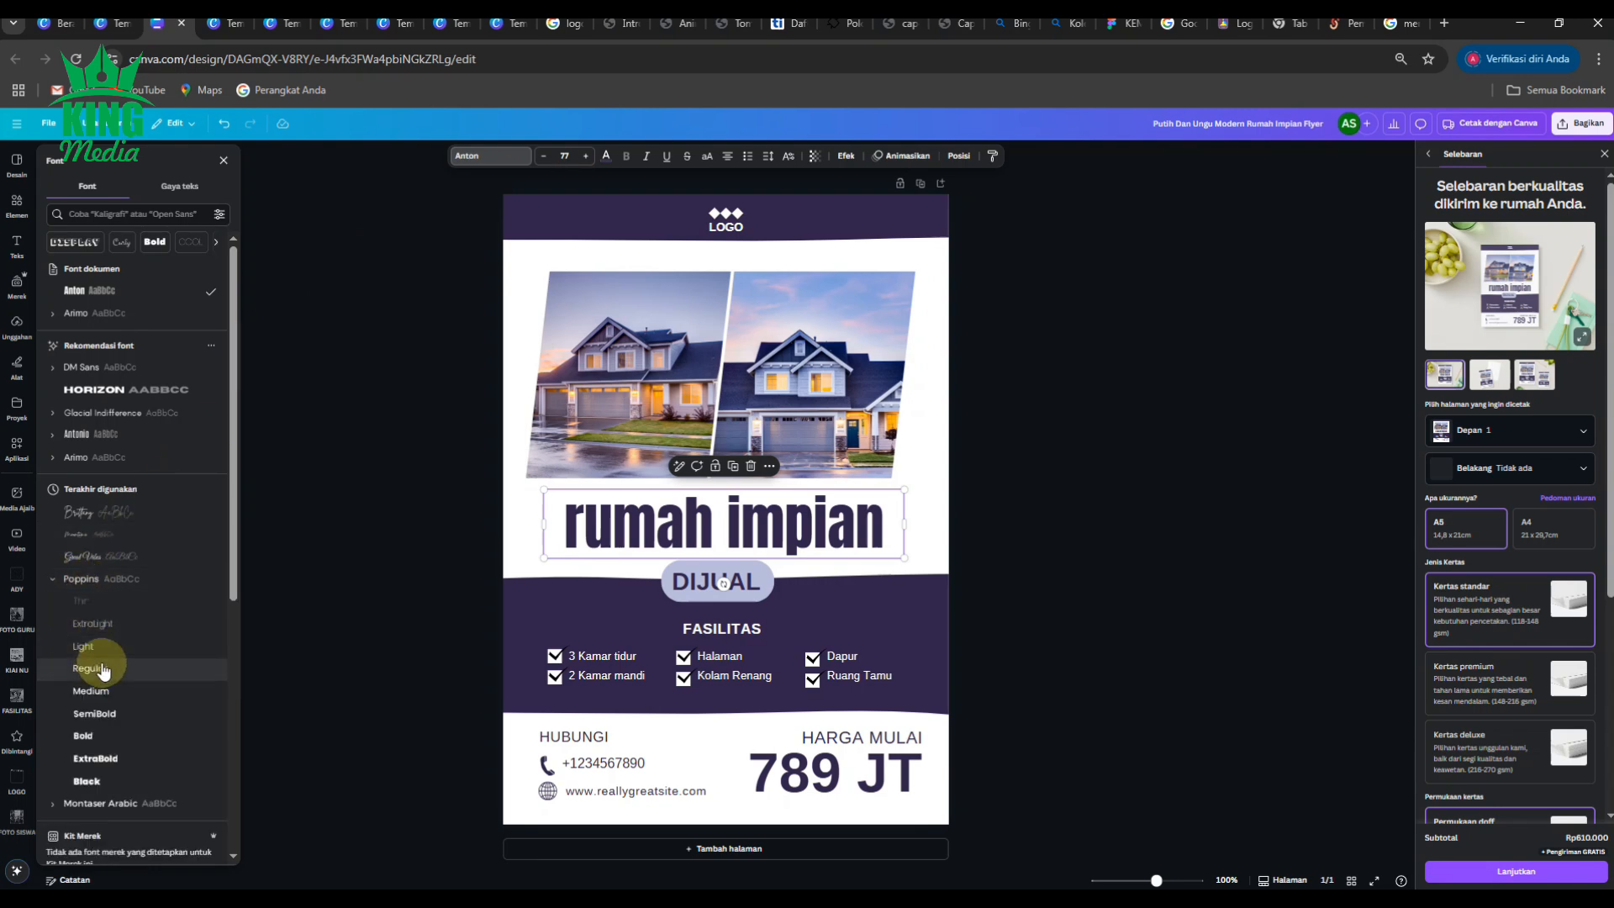
{"action": "left_click", "coordinate": [103, 692]}
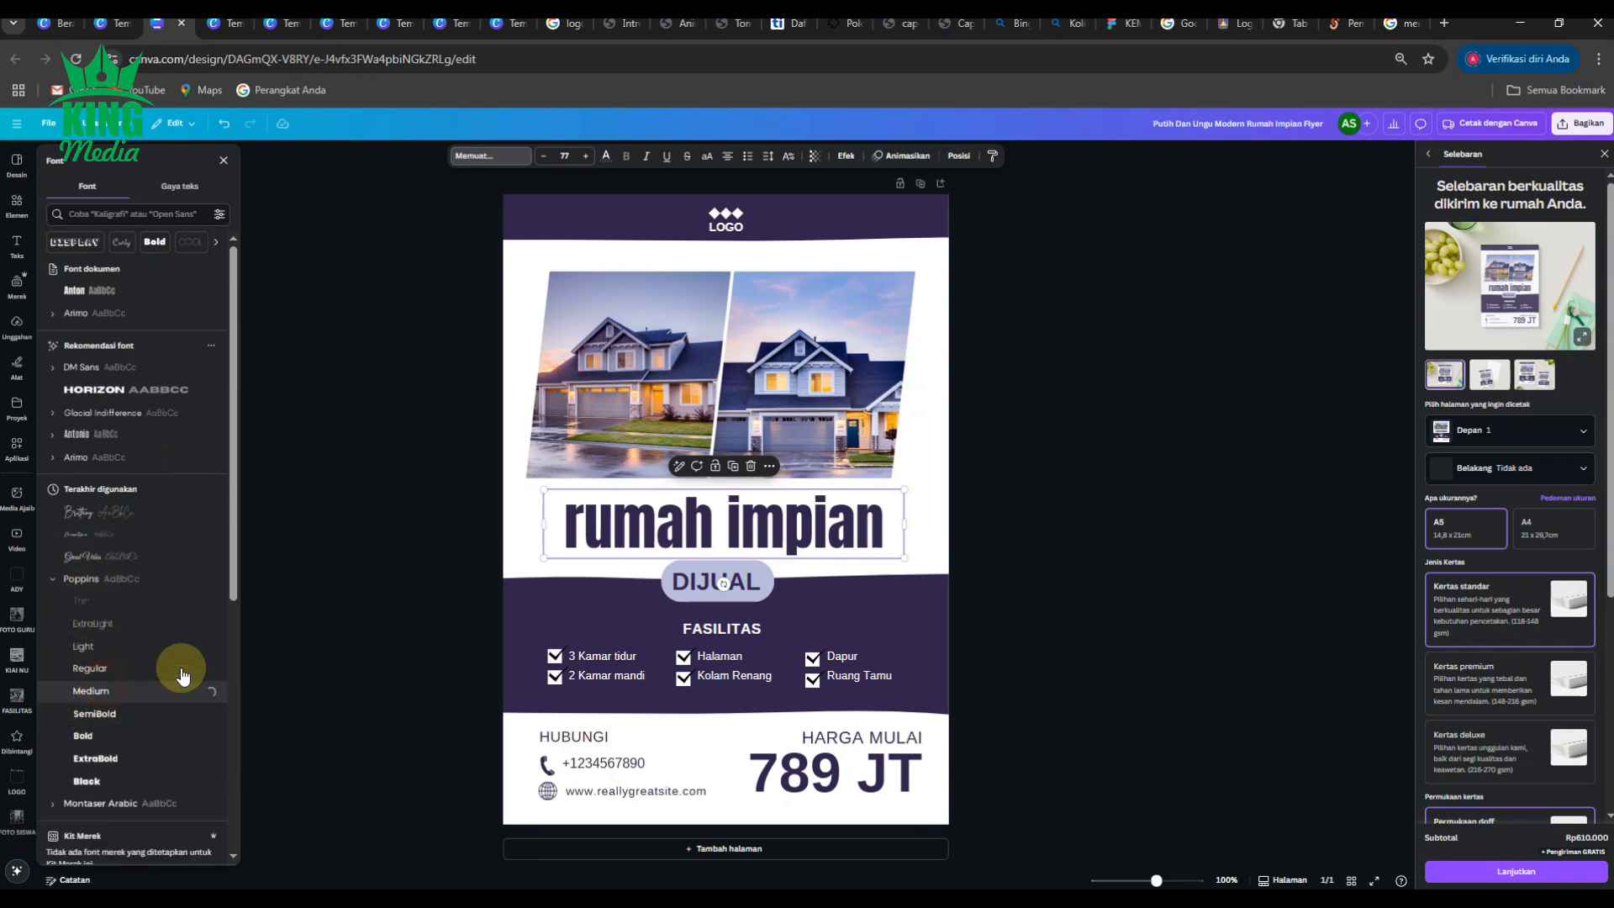
Reduce the headline's font size to 47.
{"action": "left_click", "coordinate": [547, 158]}
{"action": "left_click", "coordinate": [547, 158]}
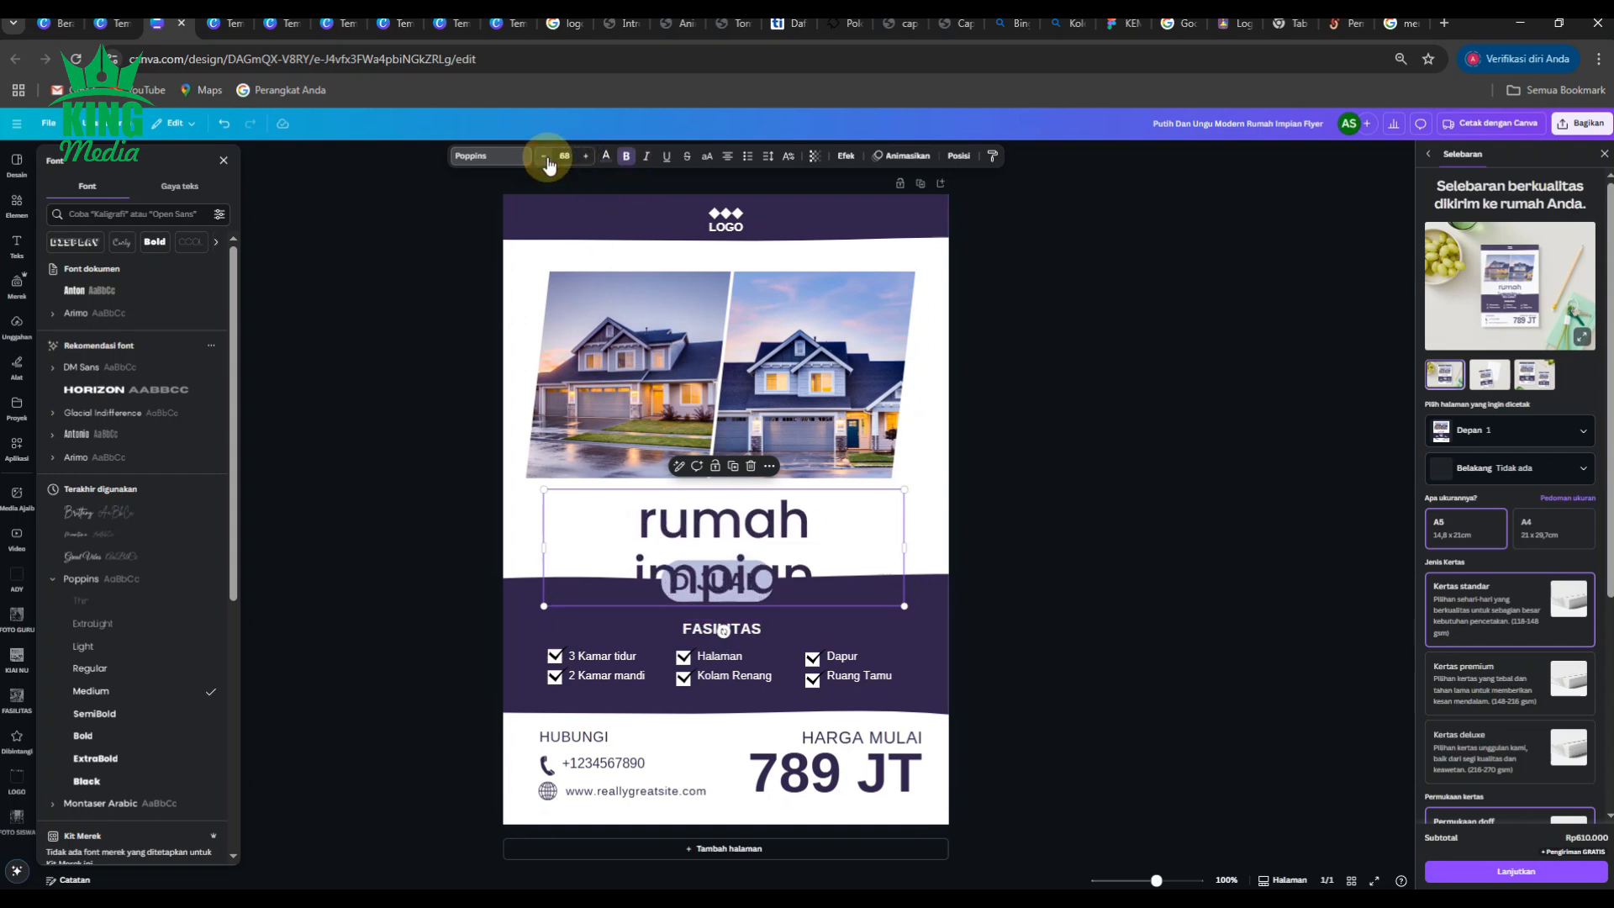
{"action": "left_click", "coordinate": [546, 158]}
{"action": "left_click", "coordinate": [547, 158]}
{"action": "left_click", "coordinate": [546, 158]}
{"action": "left_click", "coordinate": [547, 158]}
{"action": "left_click", "coordinate": [547, 158]}
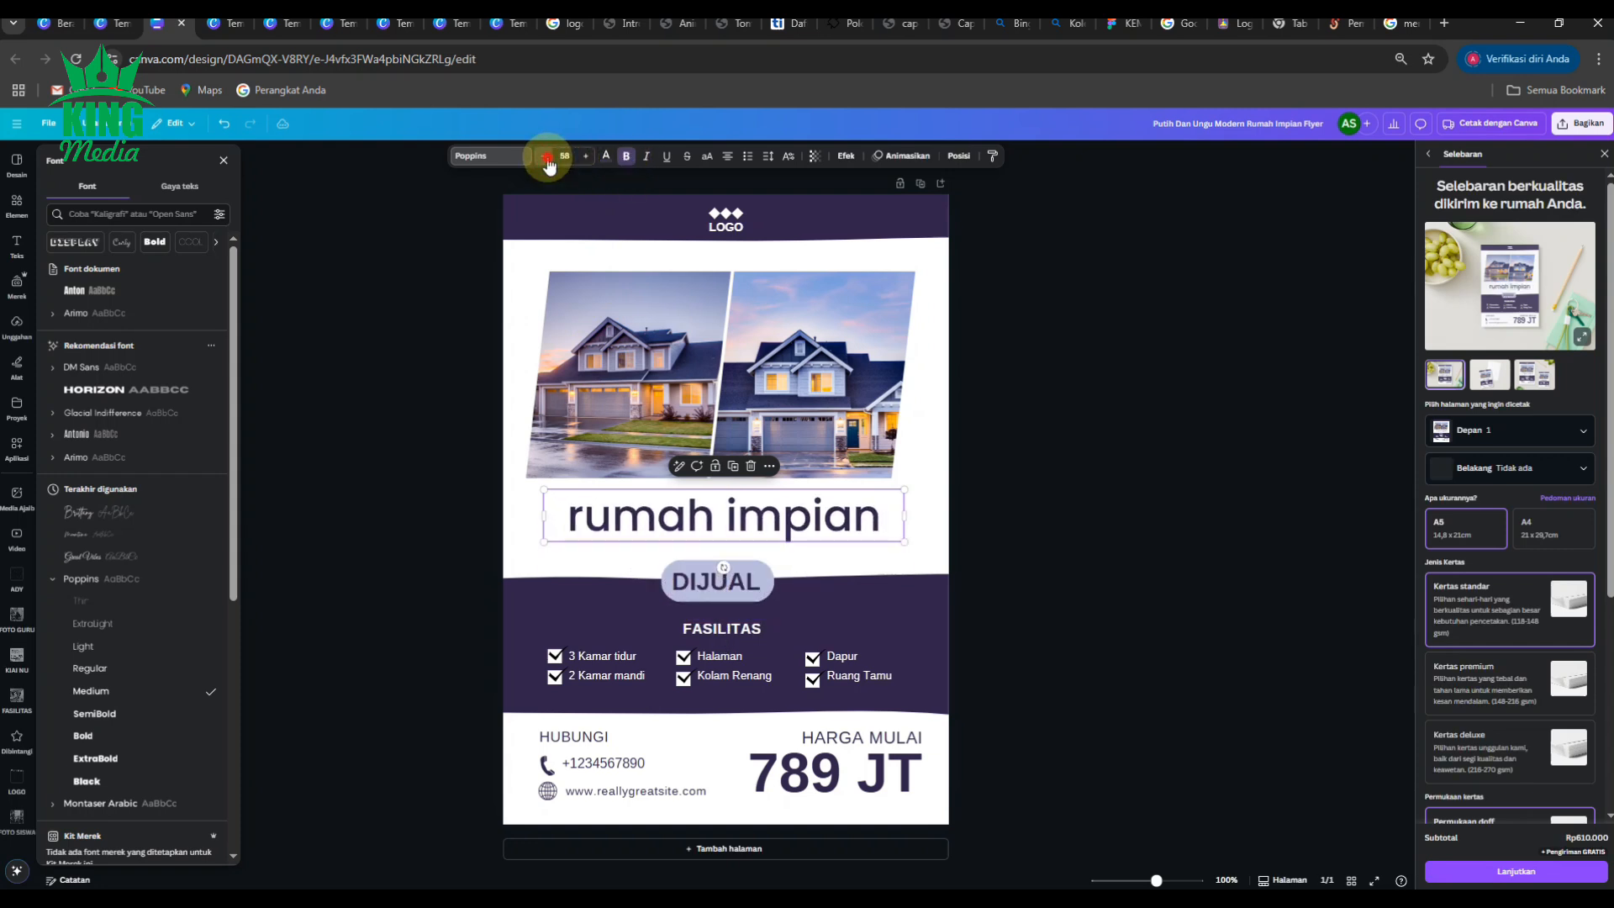
{"action": "left_click", "coordinate": [547, 159]}
{"action": "left_click", "coordinate": [547, 158]}
{"action": "left_click", "coordinate": [546, 158]}
{"action": "left_click", "coordinate": [547, 158]}
{"action": "left_click", "coordinate": [546, 158]}
{"action": "left_click", "coordinate": [546, 158]}
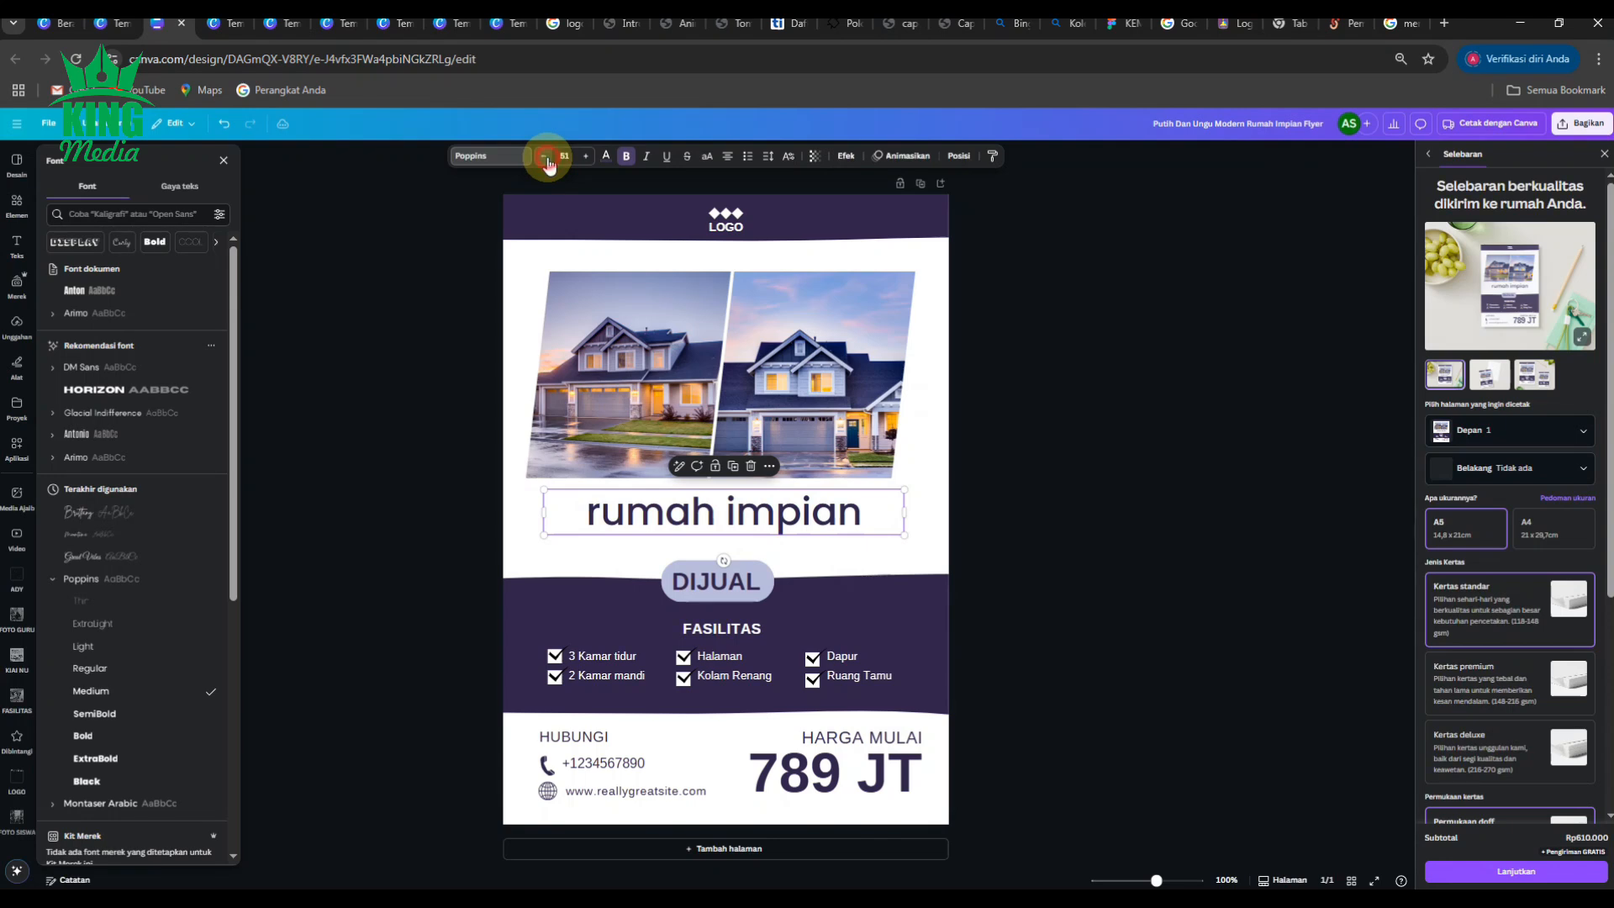
{"action": "left_click", "coordinate": [547, 158]}
{"action": "left_click", "coordinate": [547, 158]}
{"action": "left_click", "coordinate": [546, 158]}
{"action": "left_click", "coordinate": [547, 158]}
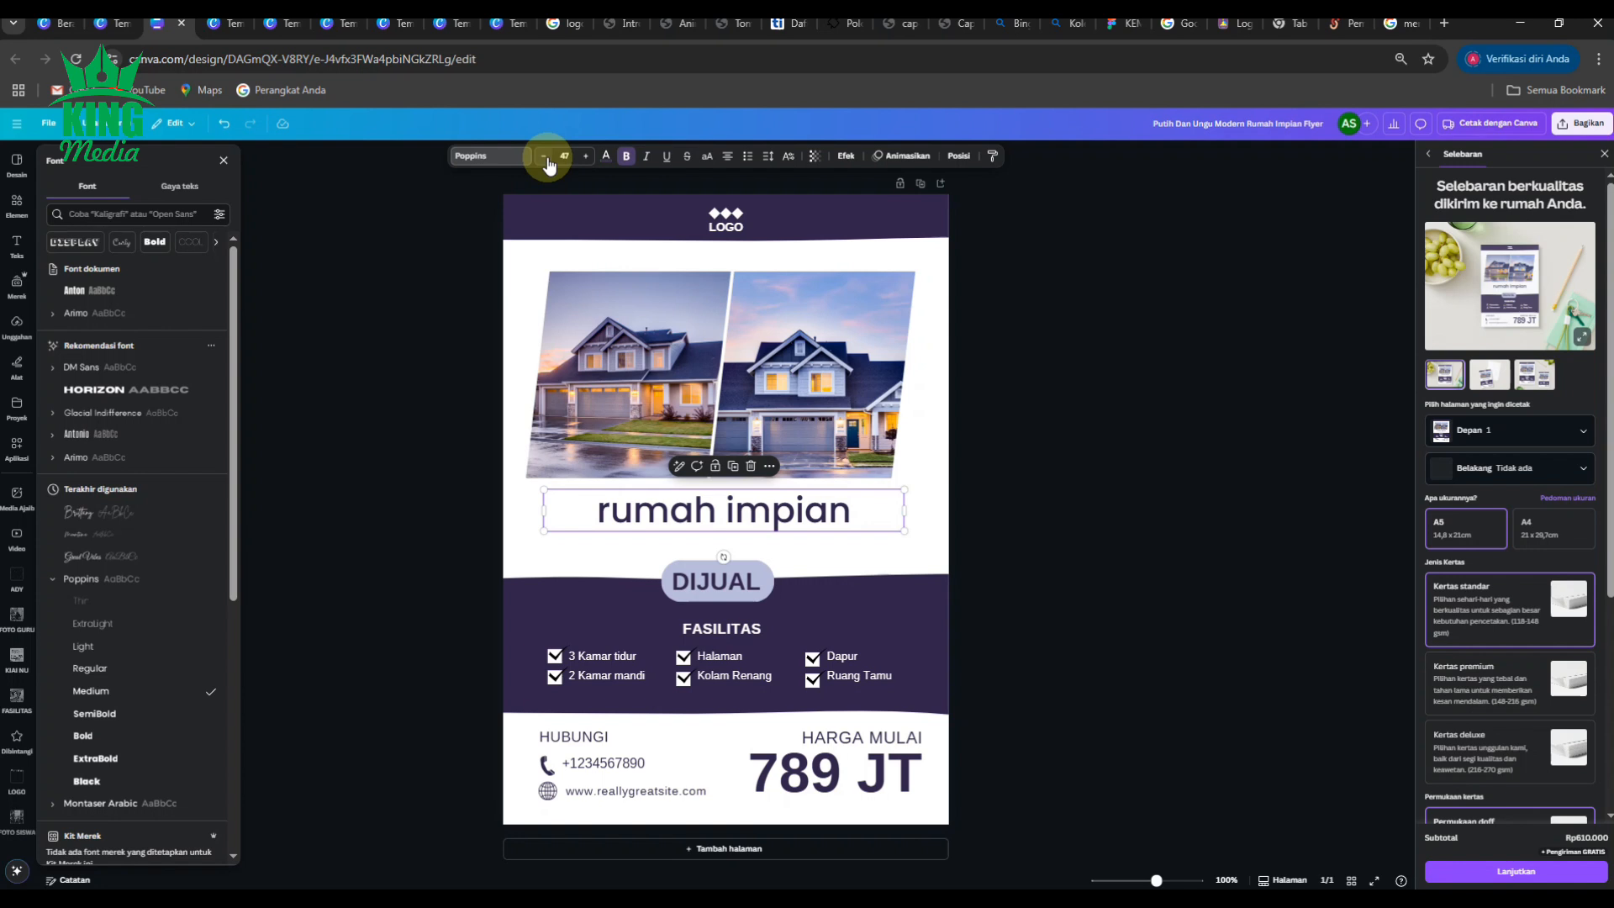
Change the headline's font weight to Poppins Bold.
{"action": "left_click", "coordinate": [54, 582]}
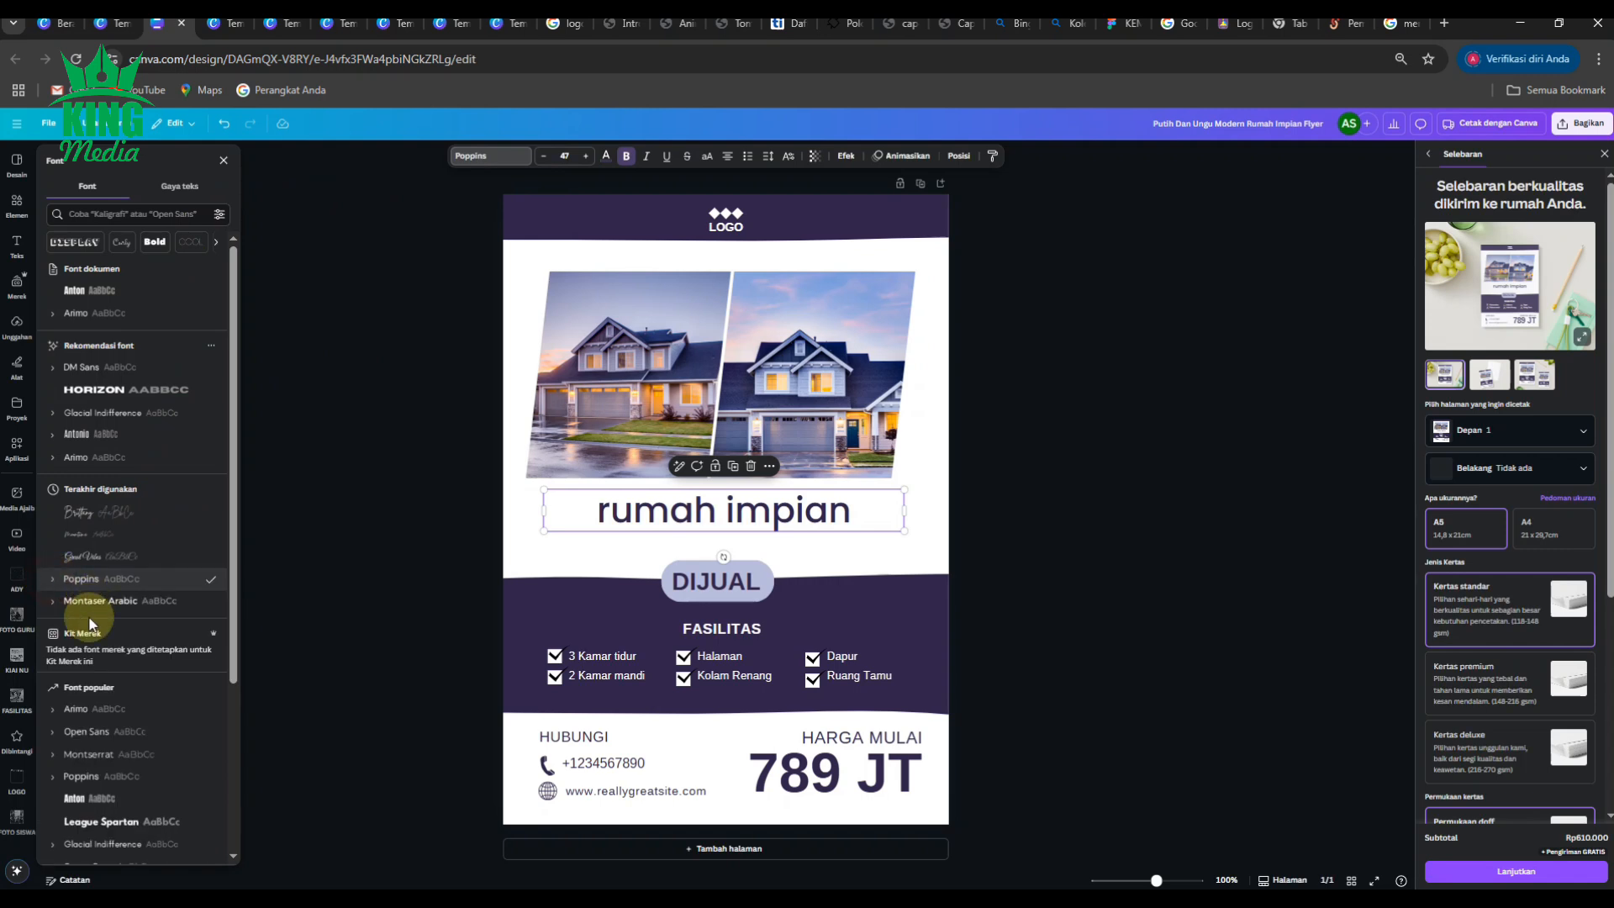
{"action": "left_click", "coordinate": [53, 579]}
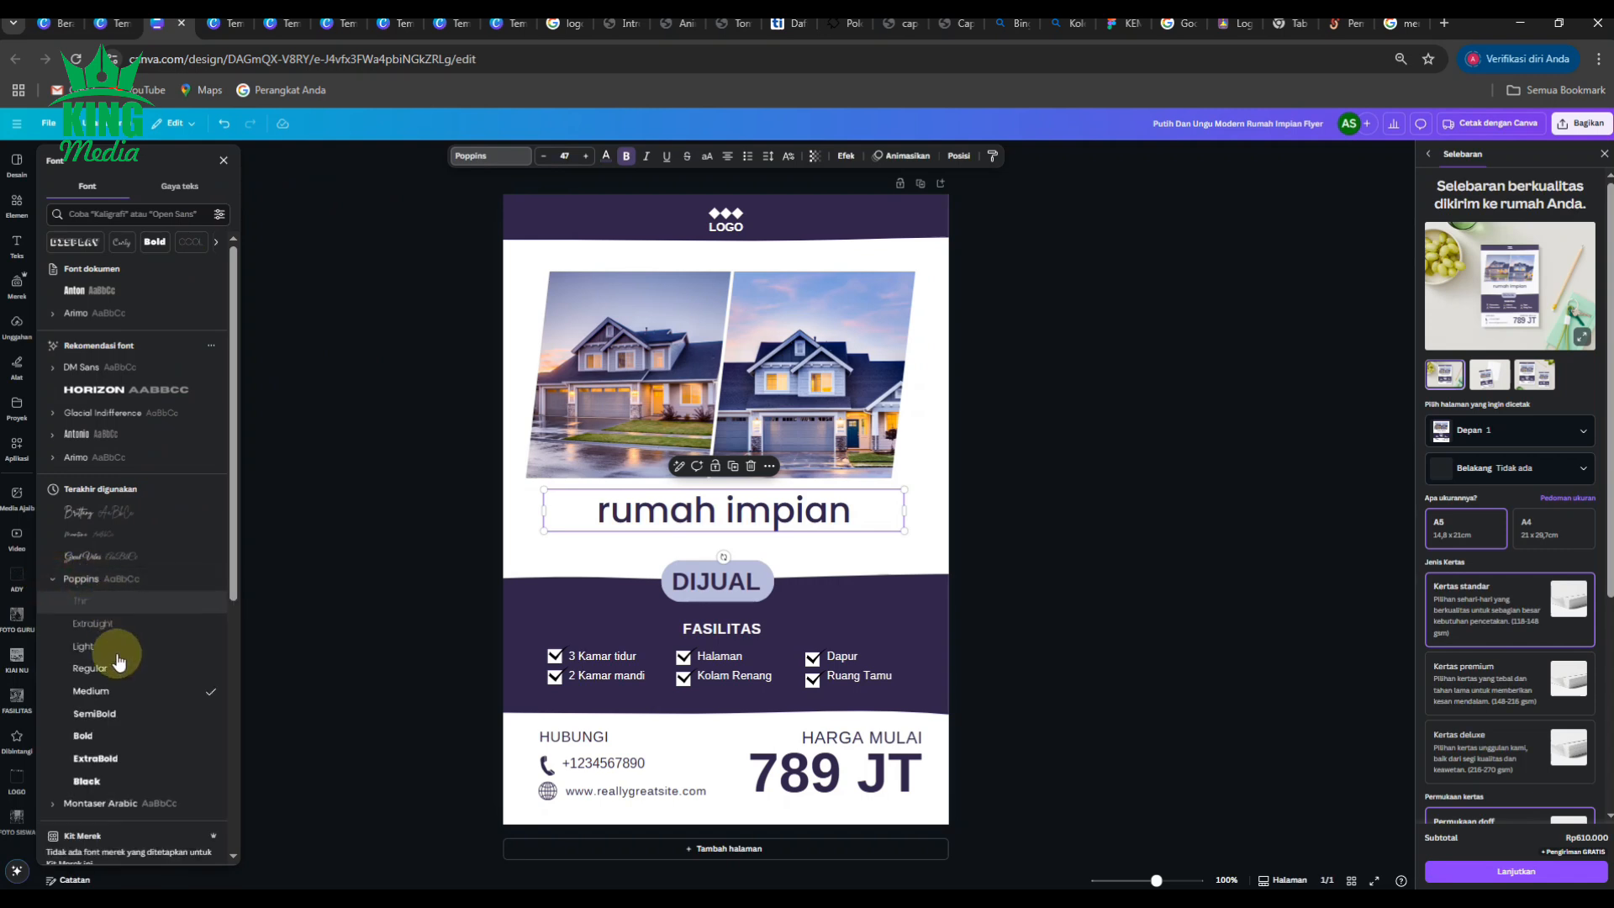
{"action": "left_click", "coordinate": [92, 738]}
{"action": "left_click", "coordinate": [446, 447]}
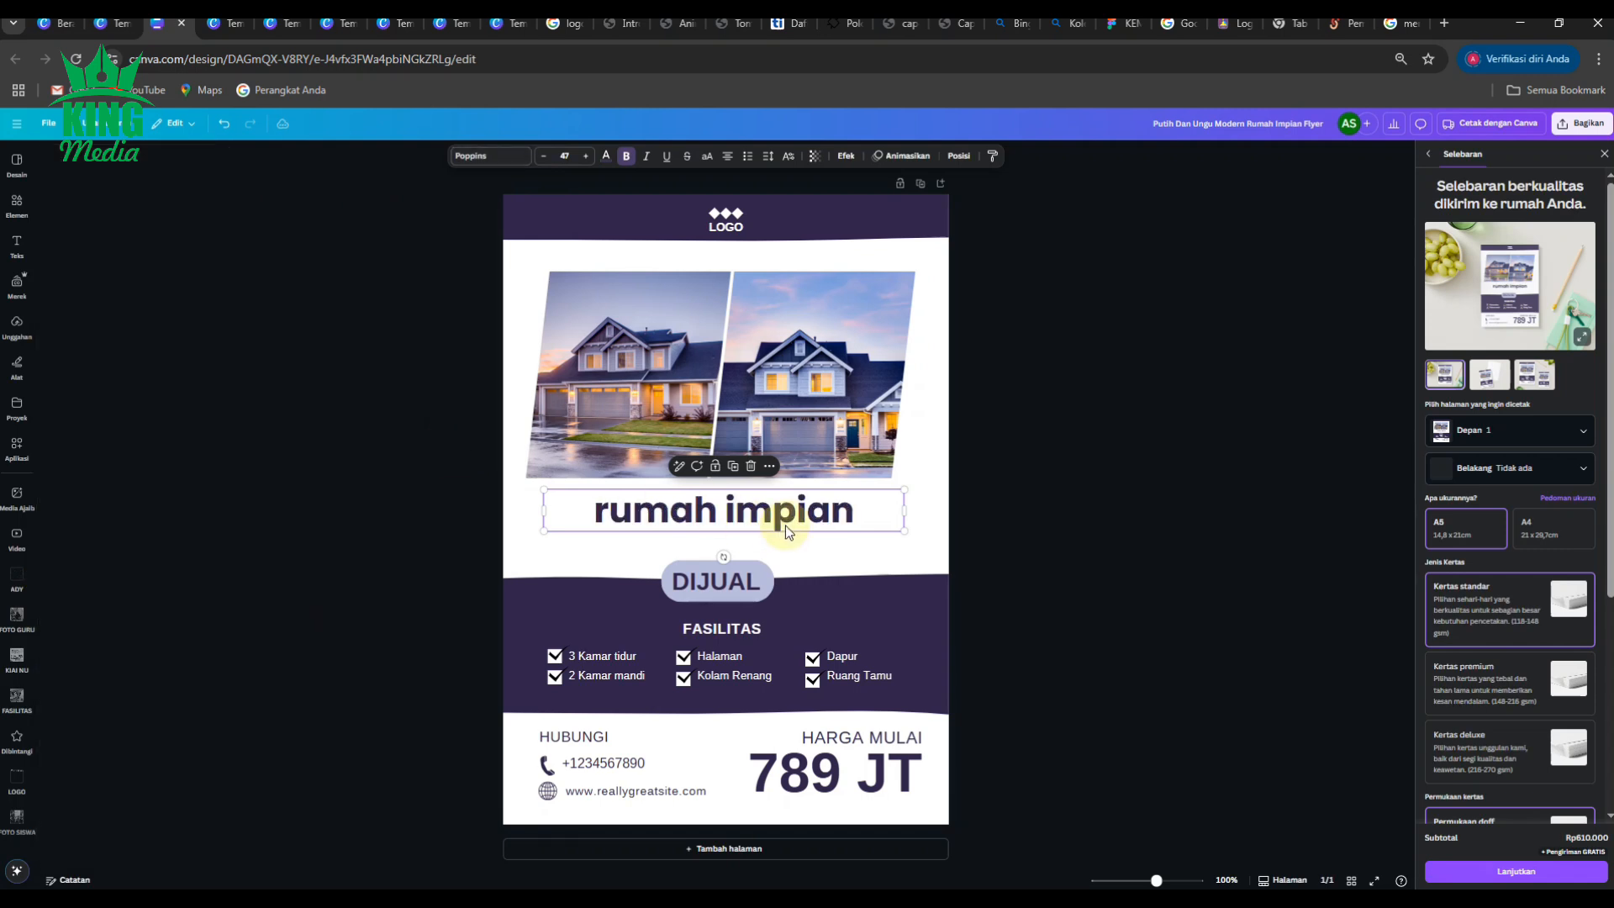
Replace the headline text with "Hari Pendidikan Nasional".
{"action": "double_click", "coordinate": [787, 509]}
{"action": "type", "text": "H"}
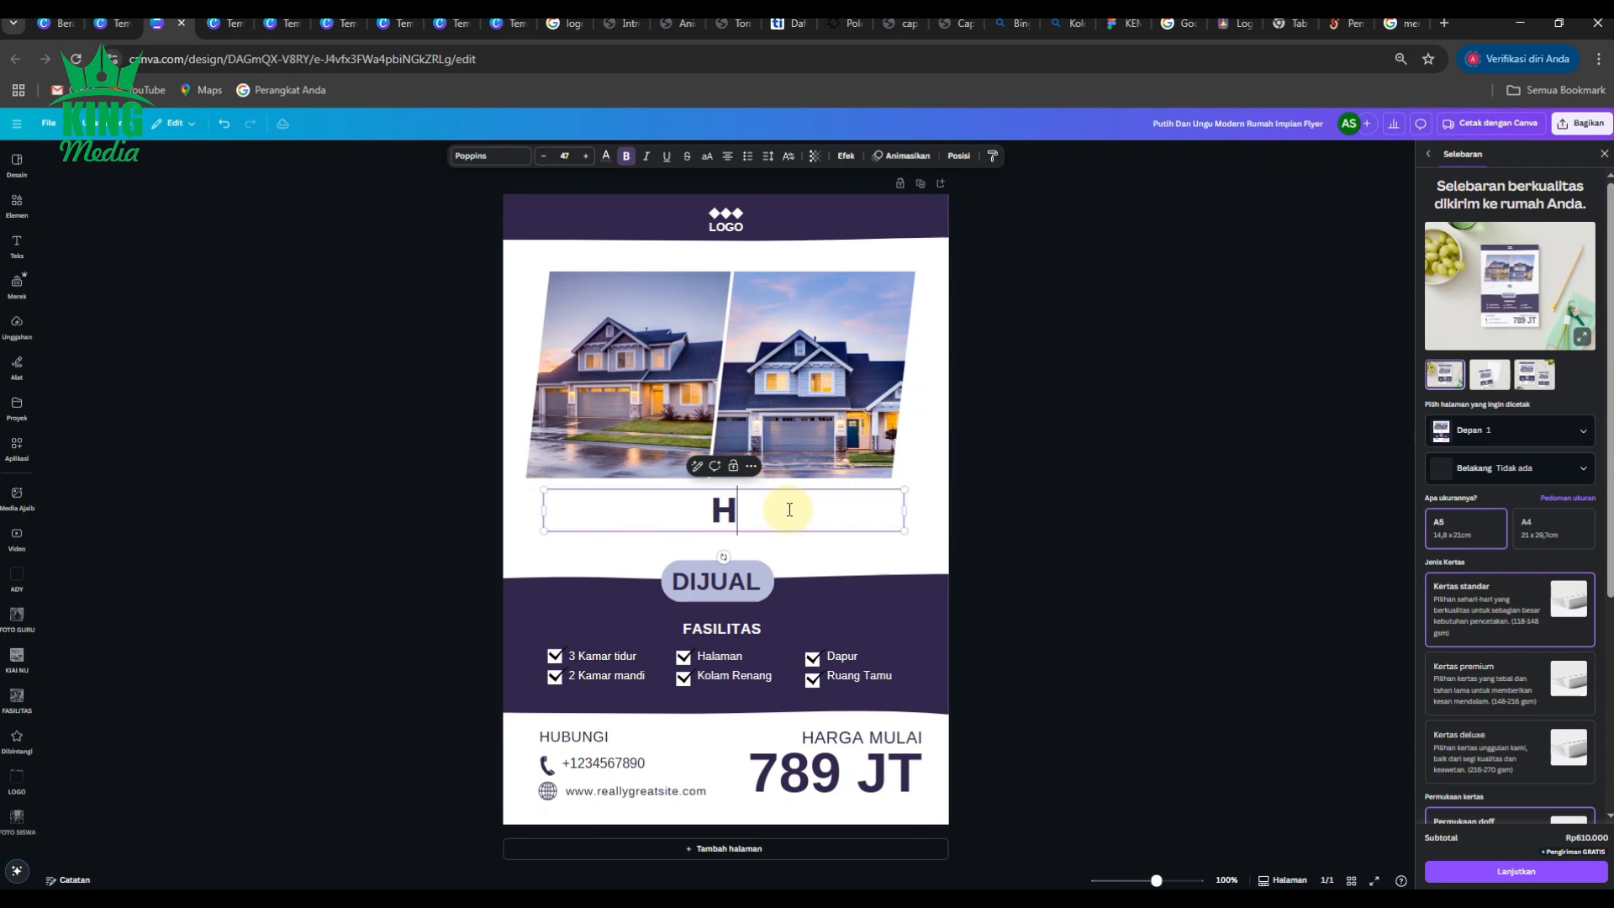
{"action": "type", "text": "ari Pend"}
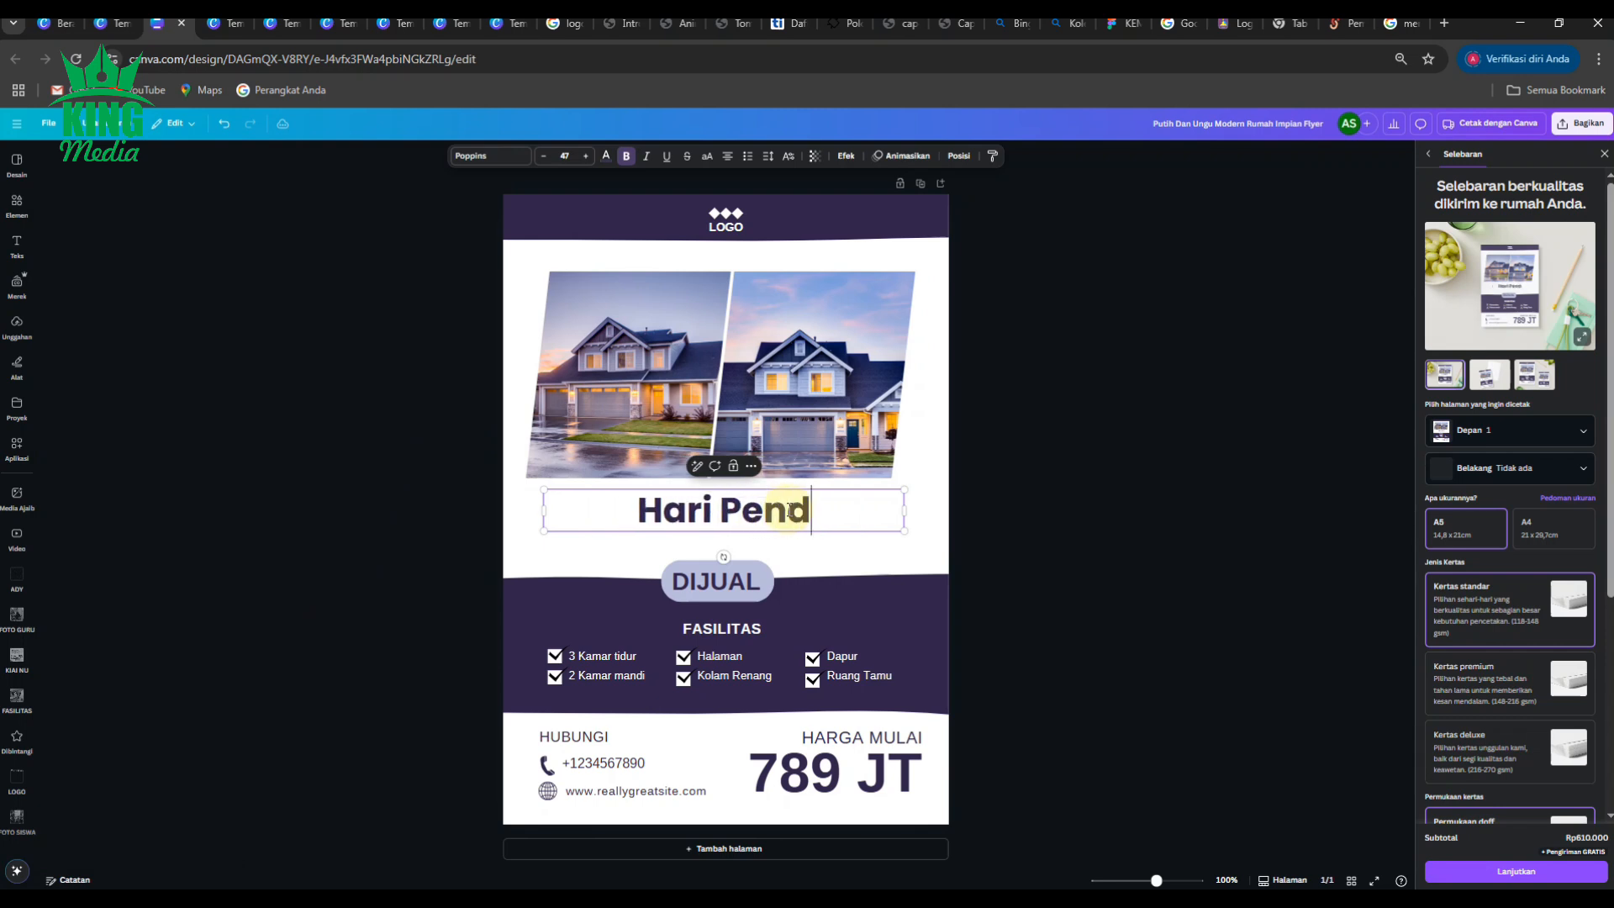
{"action": "type", "text": "idikan Nasional"}
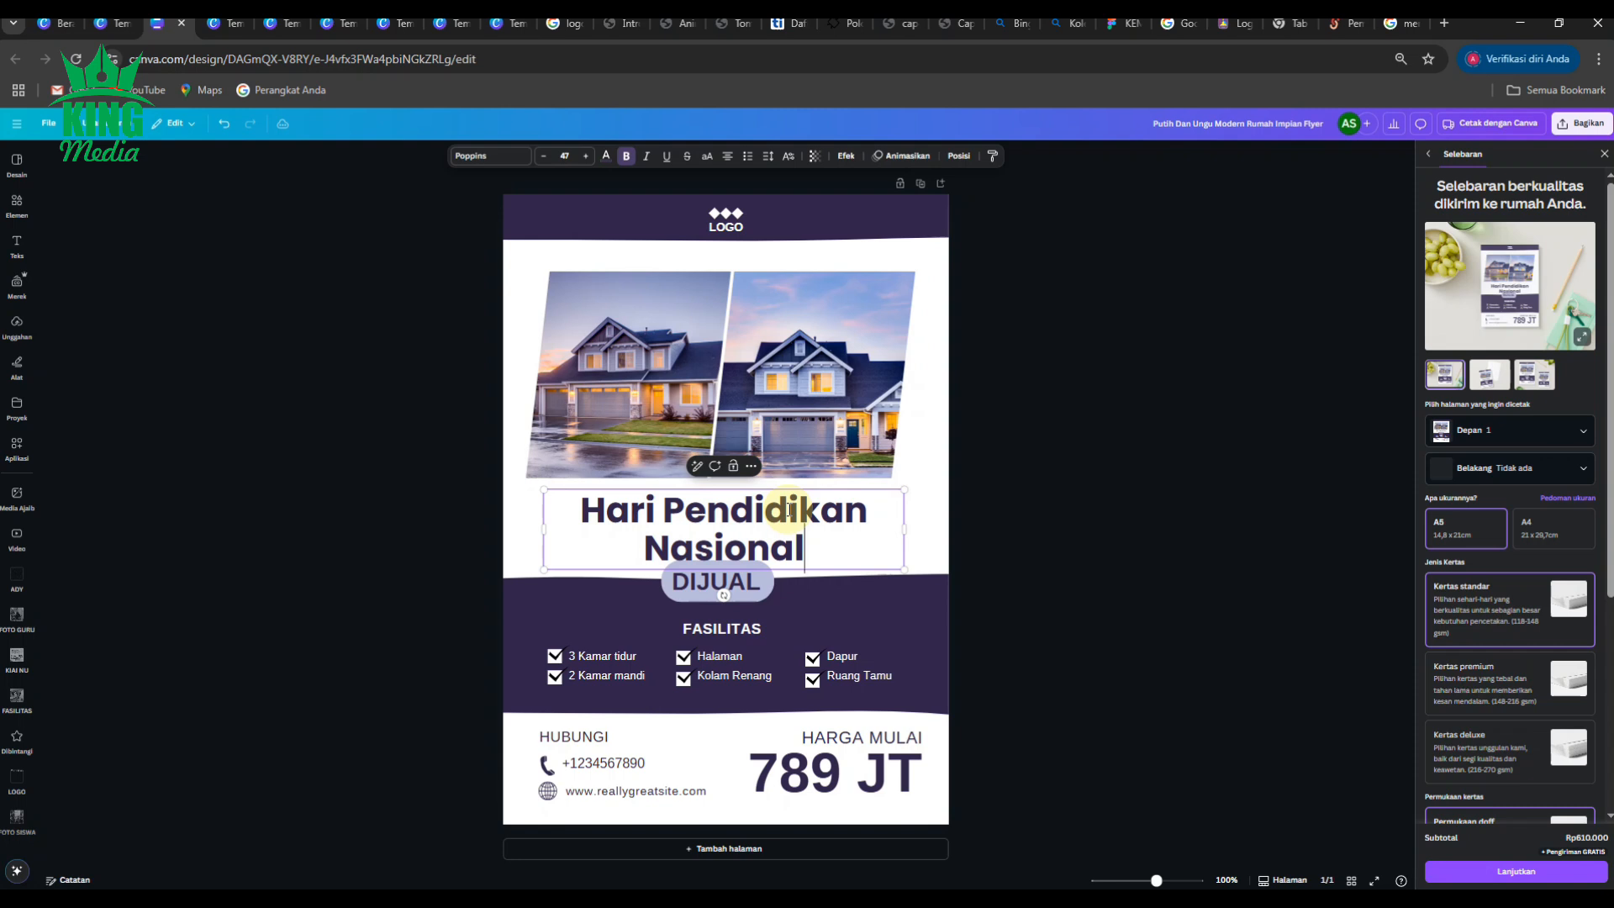
{"action": "left_click", "coordinate": [1169, 467]}
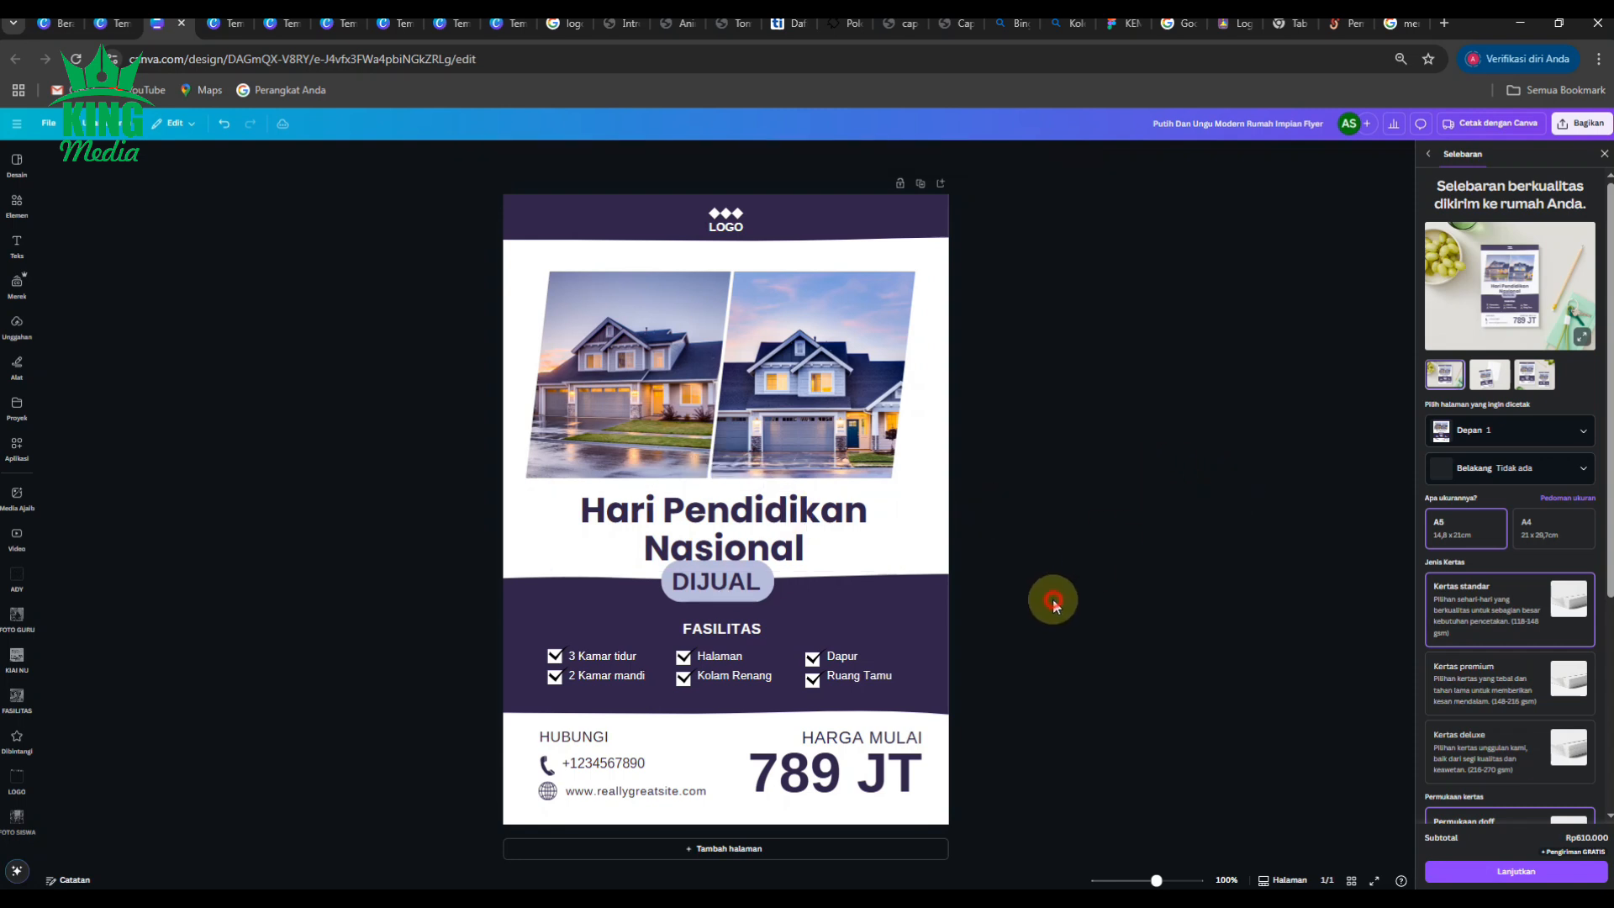
Tighten the line spacing of the two-line headline and nudge it slightly upward, away from the DIJUAL badge.
{"action": "left_click", "coordinate": [781, 515]}
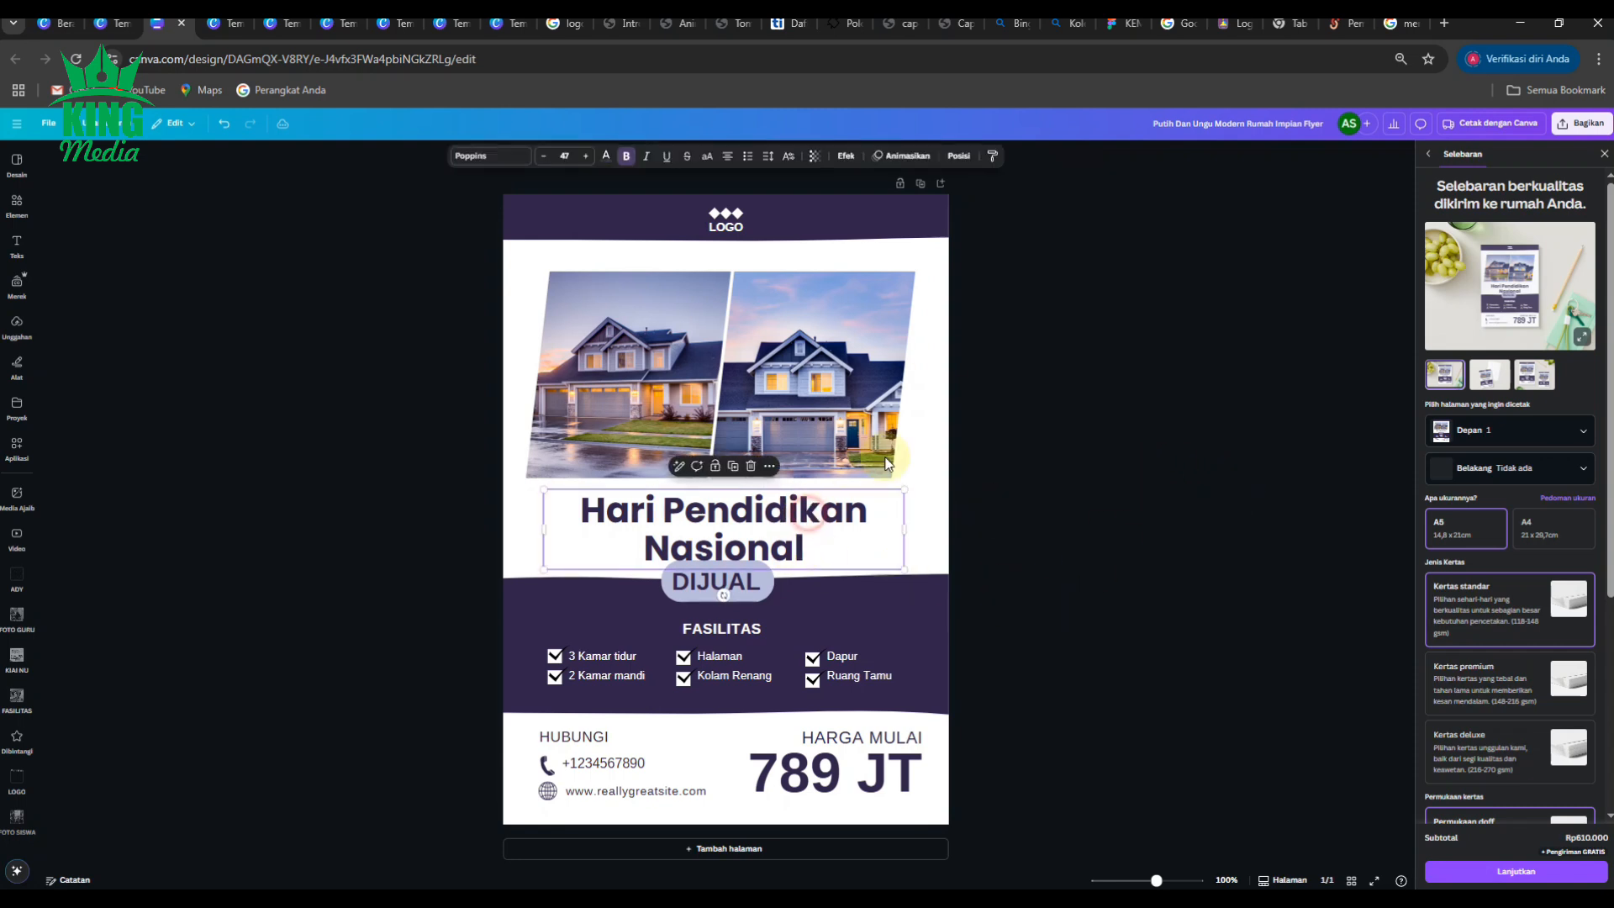
{"action": "left_click", "coordinate": [767, 158]}
{"action": "left_click_drag", "start_coordinate": [740, 241], "coordinate": [721, 242]}
{"action": "left_click", "coordinate": [1247, 407]}
{"action": "left_click", "coordinate": [1225, 426]}
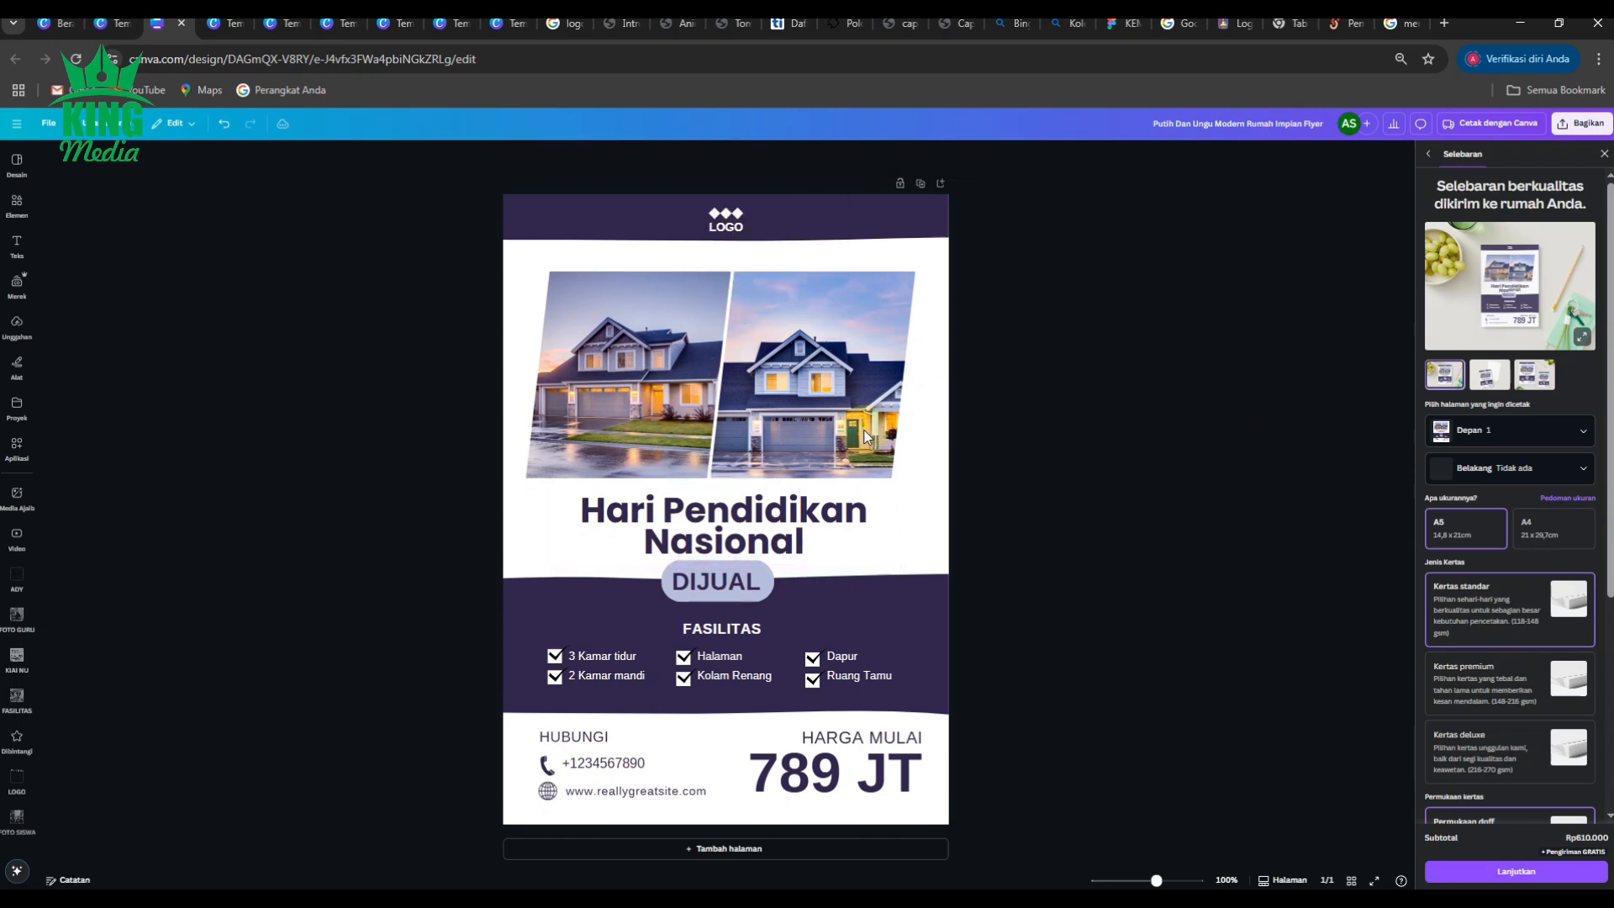
{"action": "left_click", "coordinate": [744, 524]}
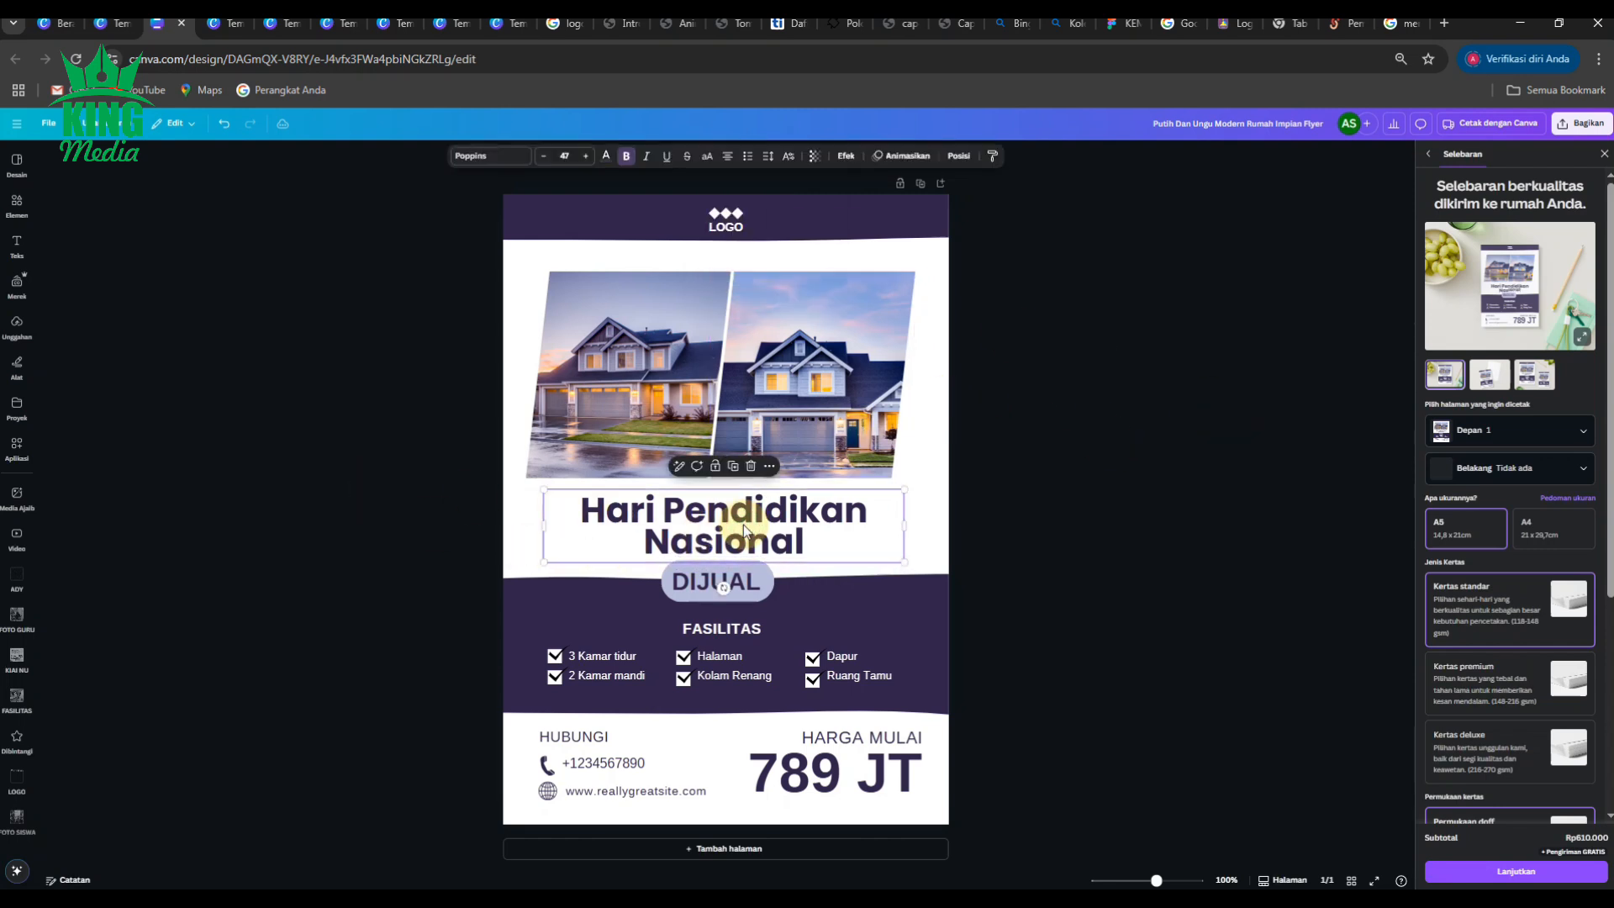
{"action": "left_click", "coordinate": [1068, 523]}
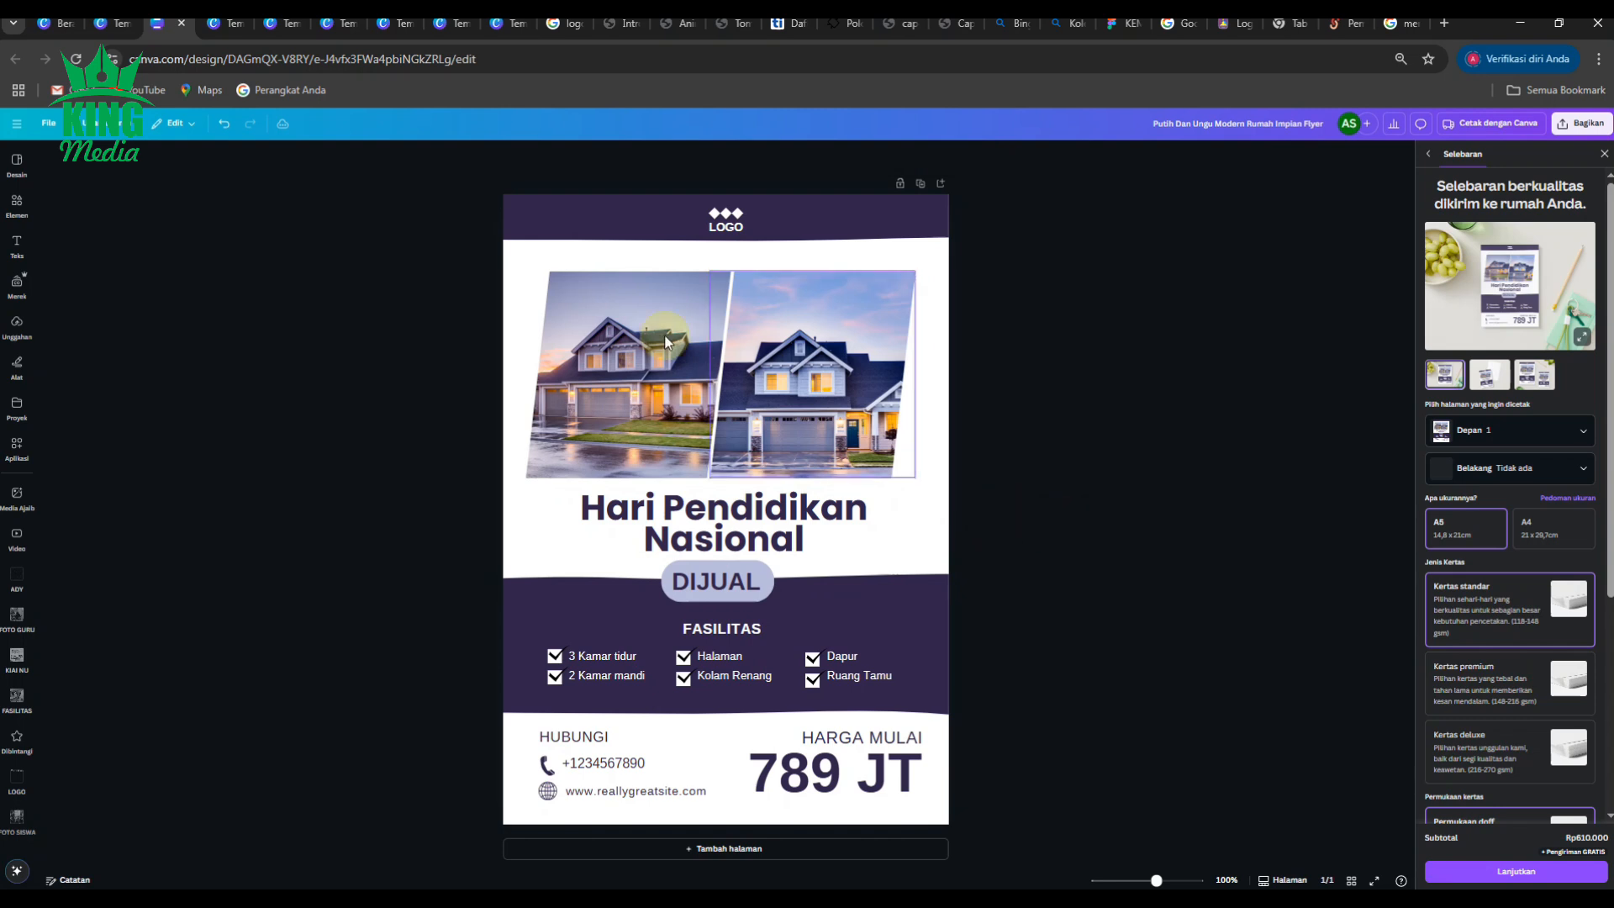
Replace the placeholder logo in the flyer's header band with the SMK YPM 3 Taman logo strip from the LOGO folder.
{"action": "left_click", "coordinate": [727, 223]}
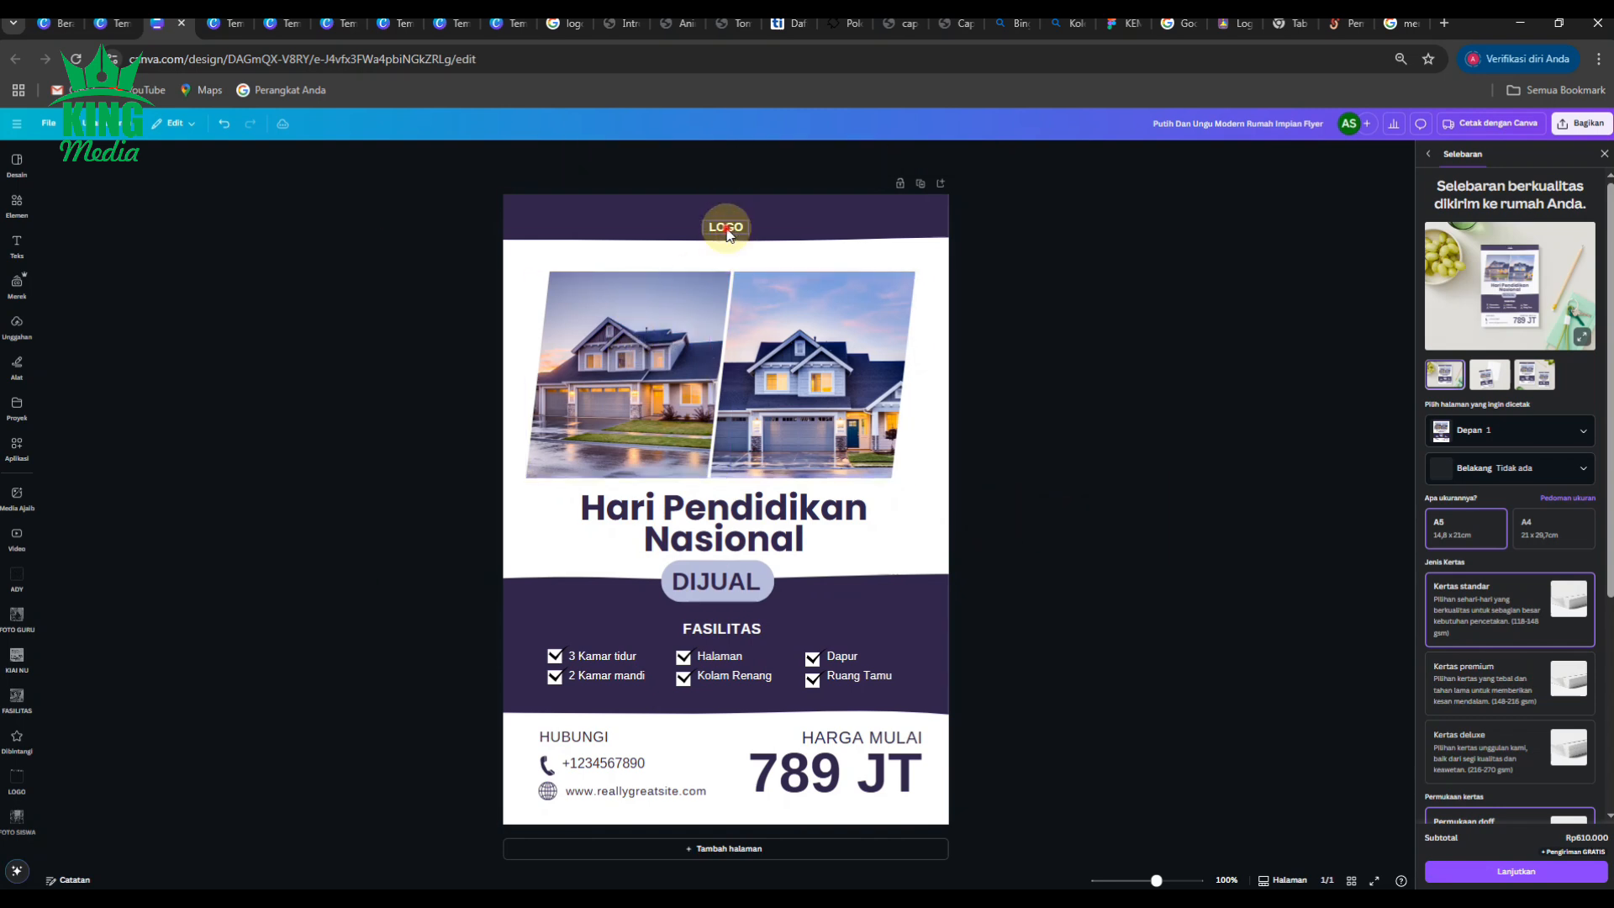
{"action": "key", "text": "Delete"}
{"action": "left_click", "coordinate": [234, 341]}
{"action": "left_click", "coordinate": [17, 781]}
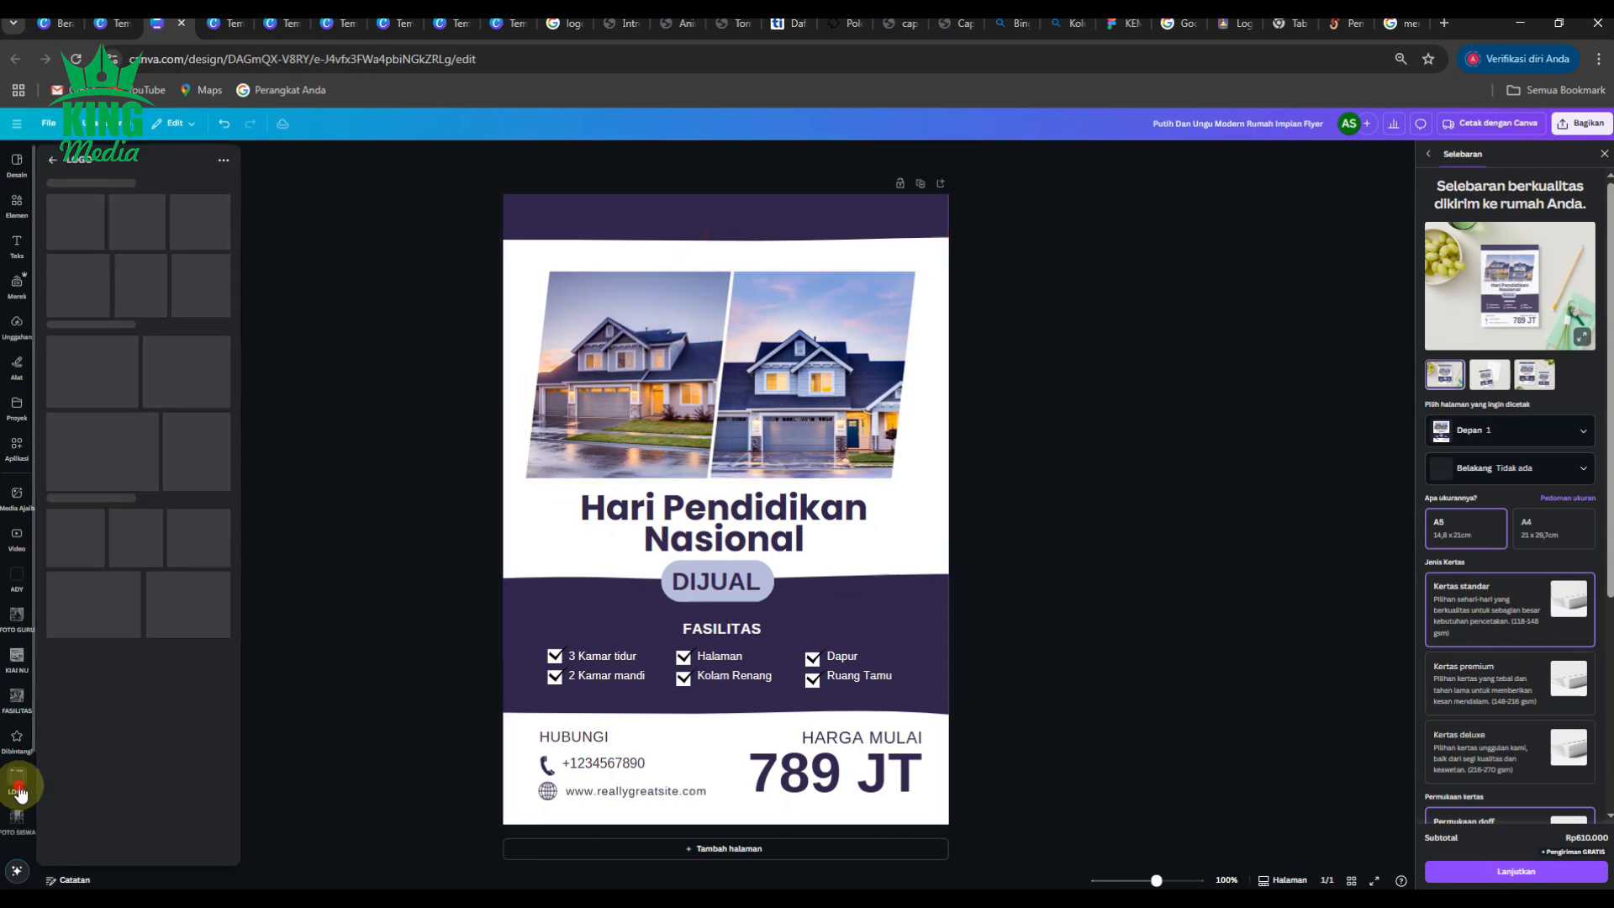
{"action": "scroll", "coordinate": [144, 555], "scroll_direction": "down", "scroll_amount": 15}
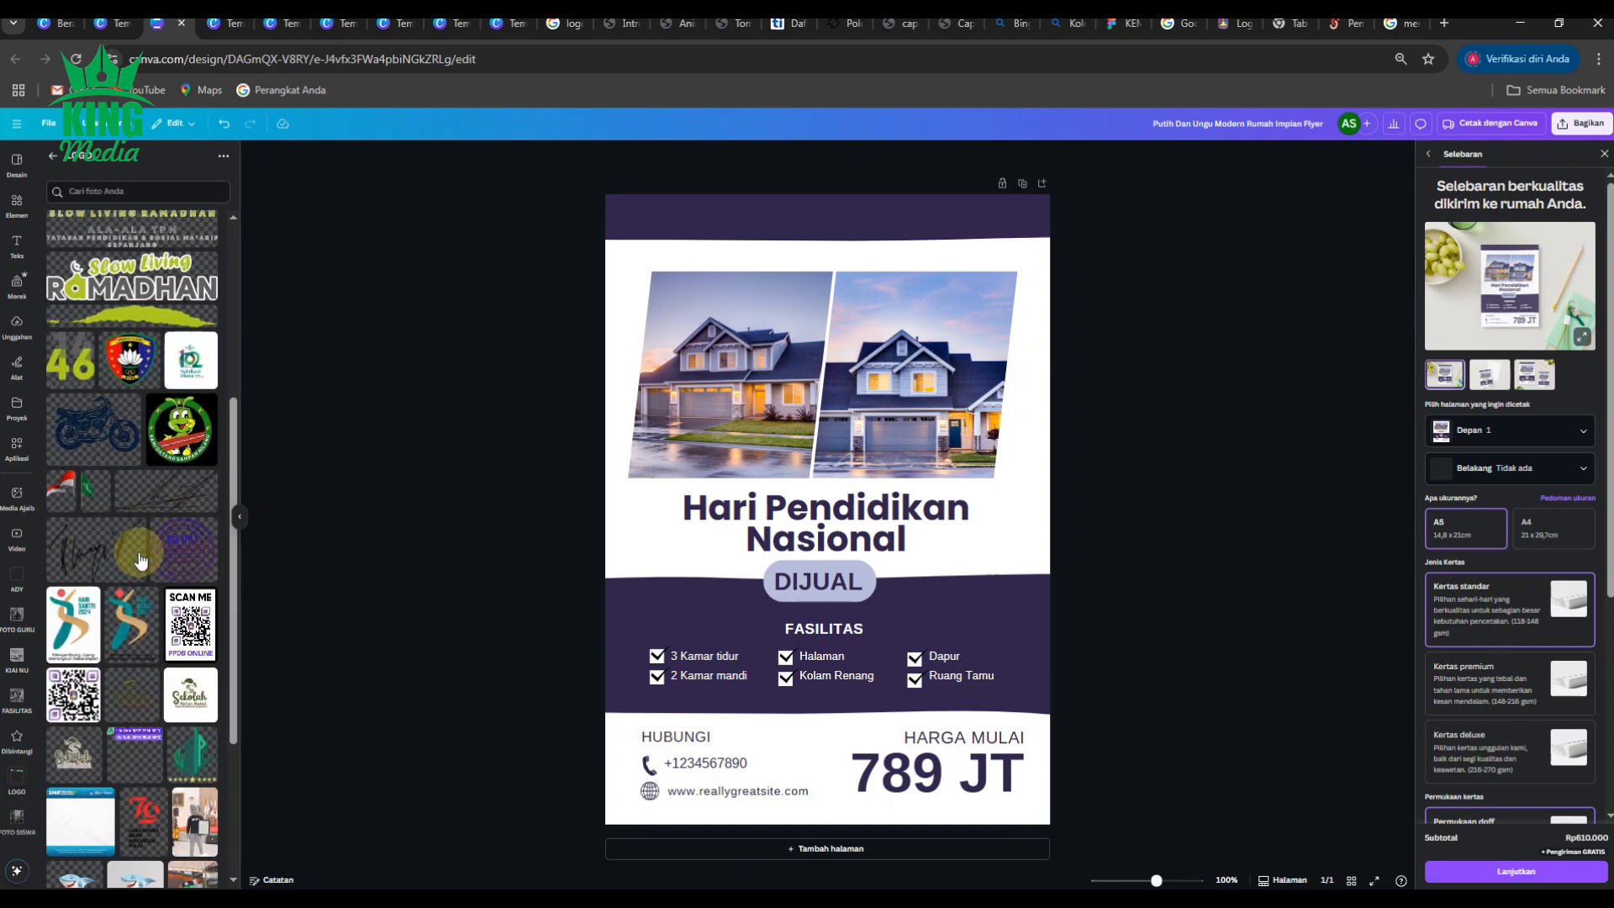
{"action": "scroll", "coordinate": [143, 555], "scroll_direction": "down", "scroll_amount": 10}
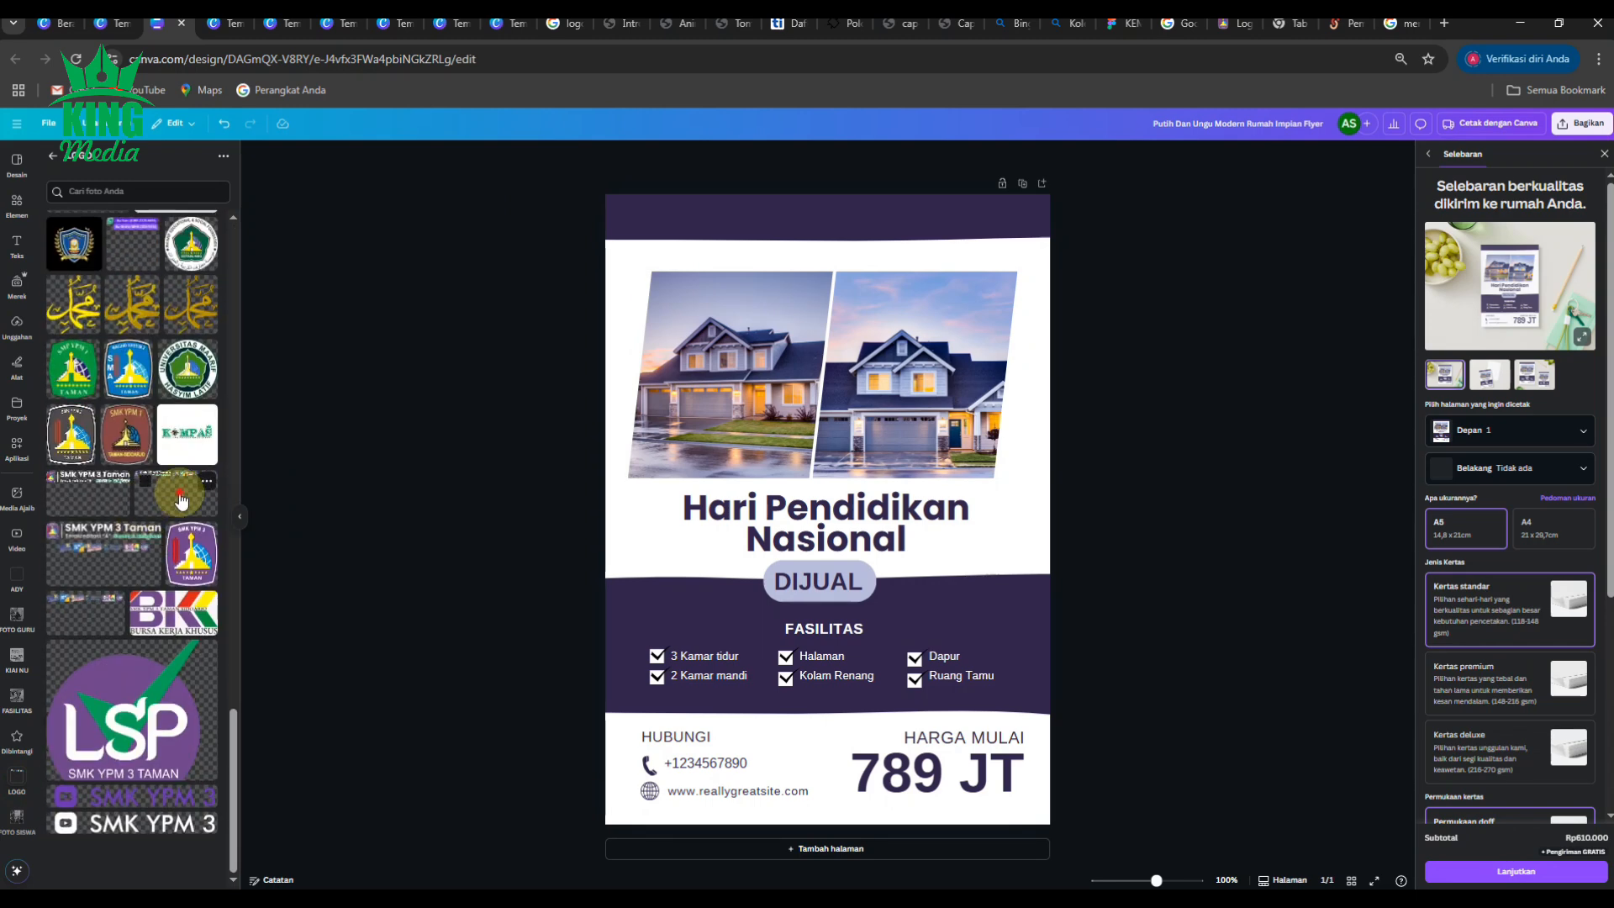
{"action": "left_click", "coordinate": [147, 552]}
{"action": "left_click_drag", "start_coordinate": [829, 602], "coordinate": [850, 260]}
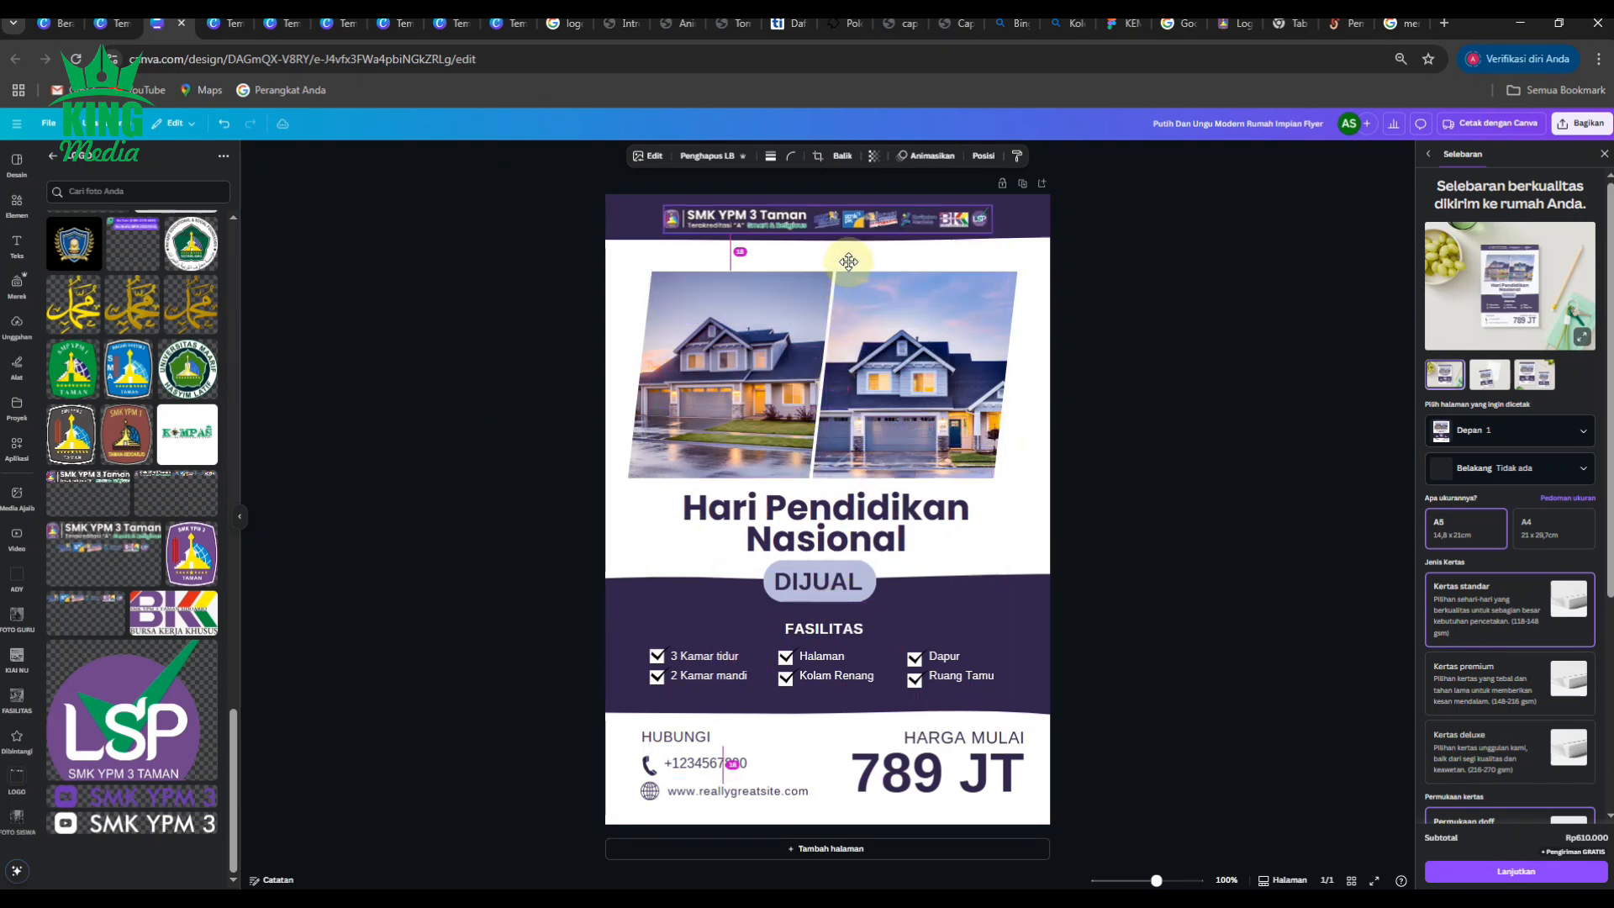
{"action": "left_click", "coordinate": [1238, 330]}
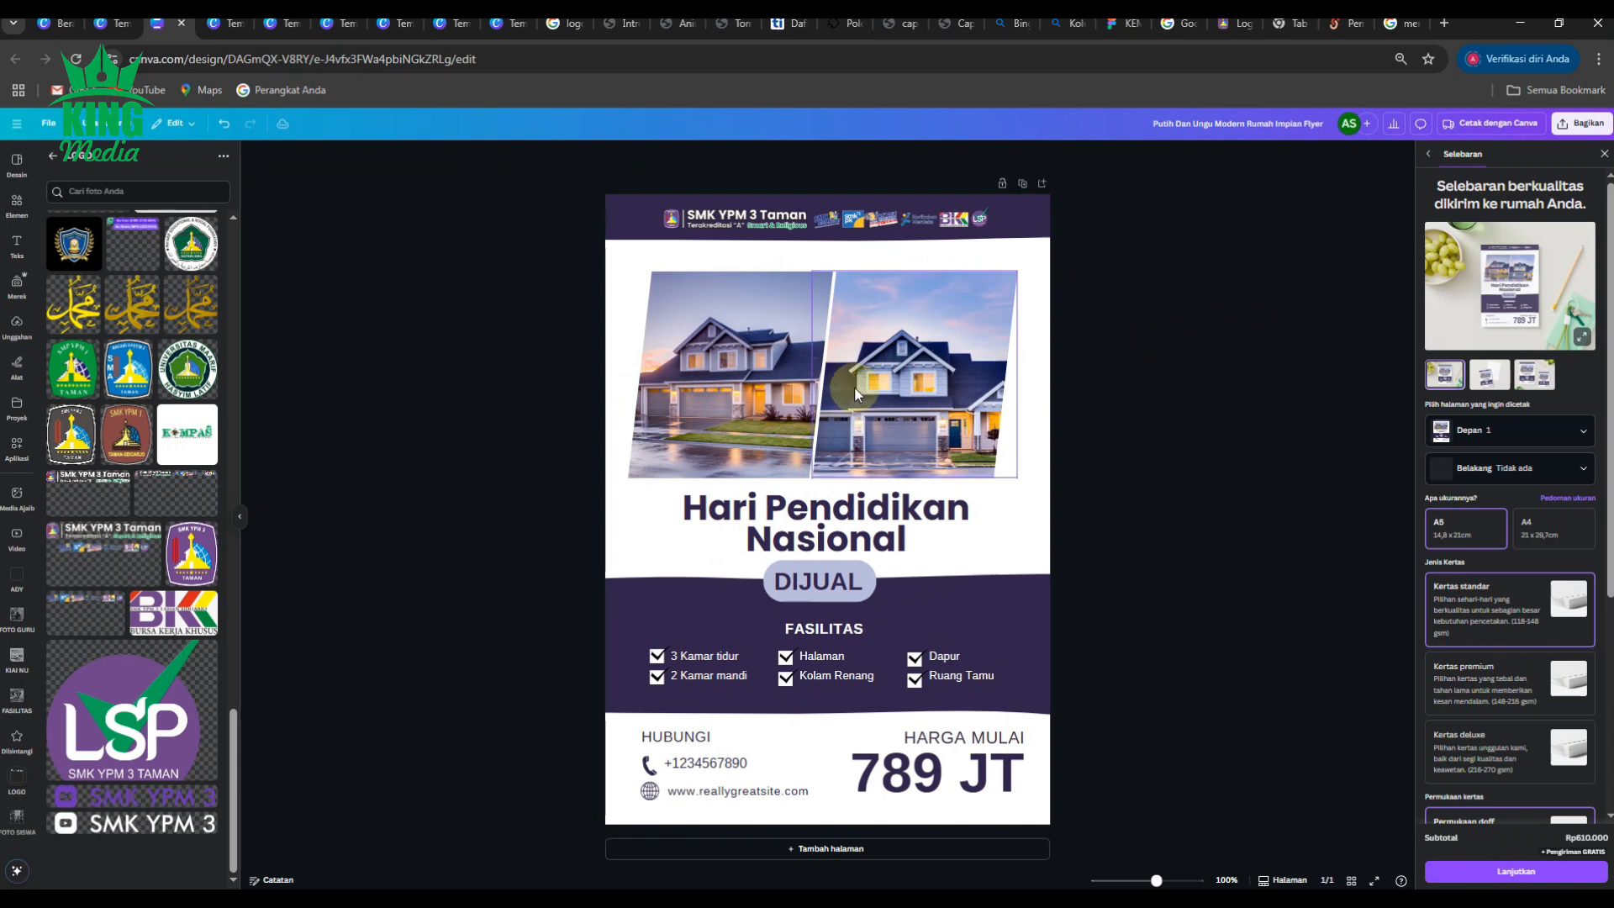
Try removing the two house photos from the flyer, and undo the removal.
{"action": "left_click_drag", "start_coordinate": [766, 387], "coordinate": [968, 385]}
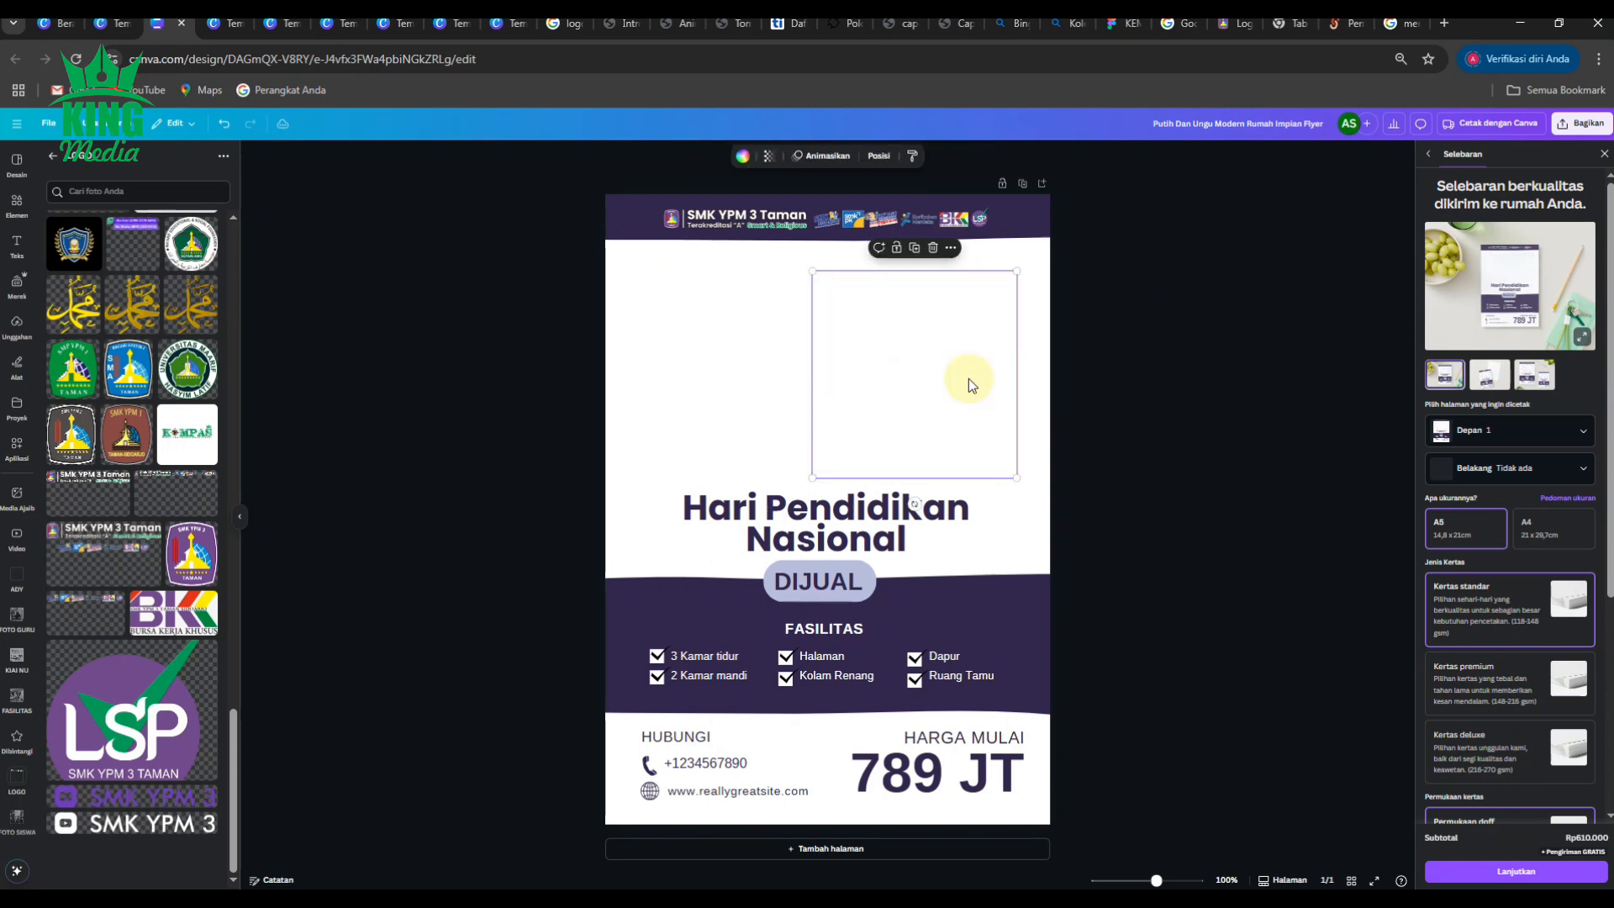
{"action": "key", "text": "ctrl+z"}
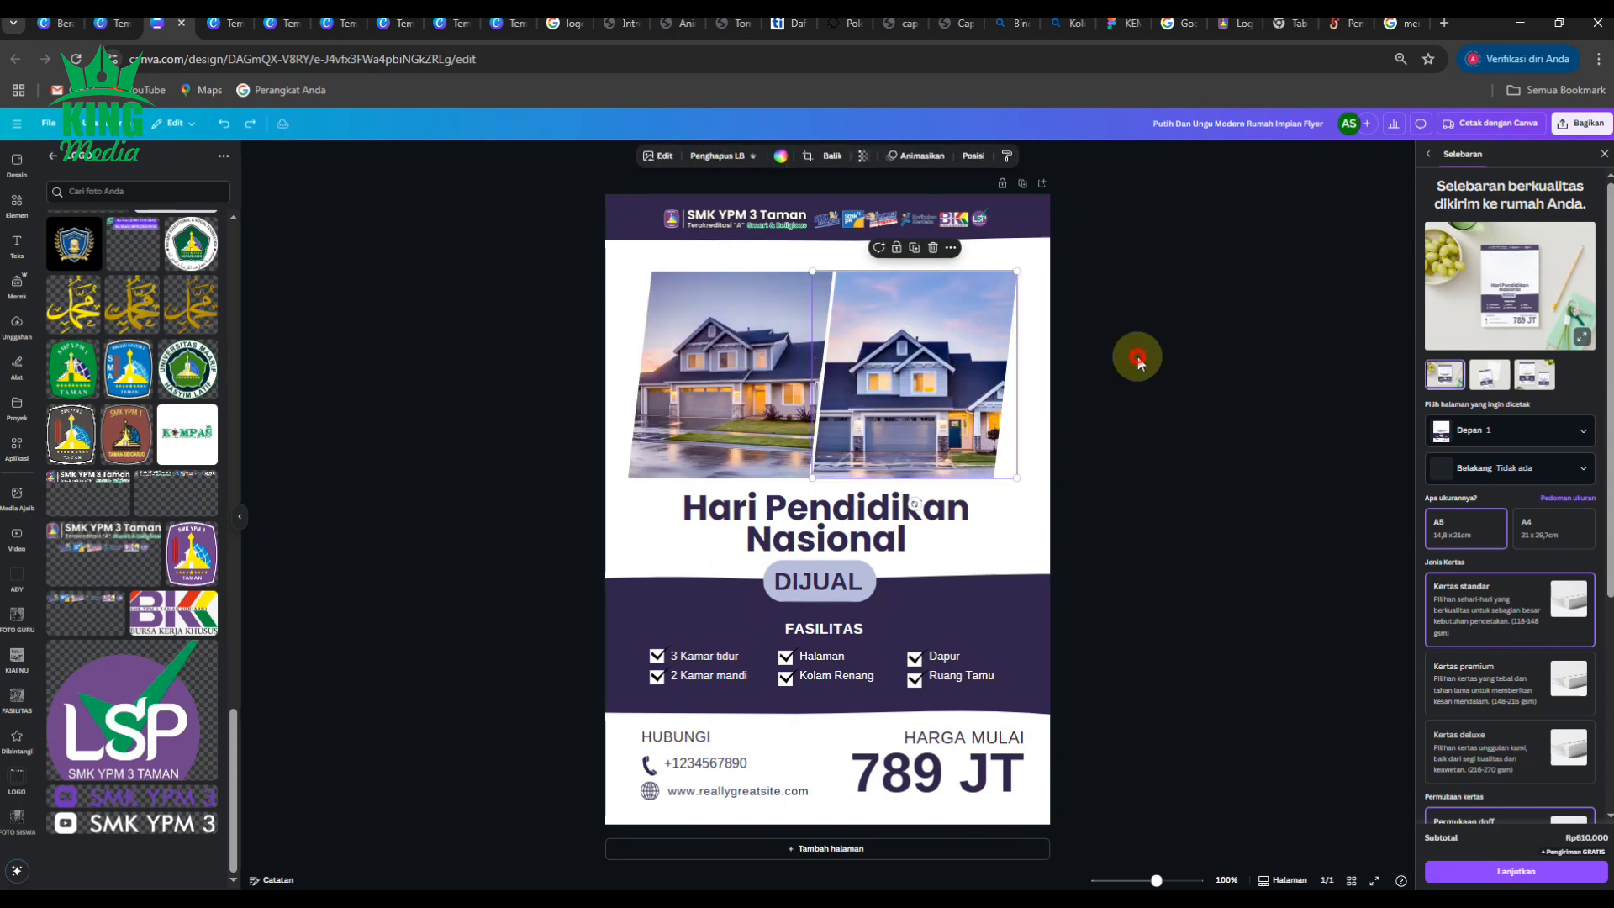
{"action": "left_click", "coordinate": [1090, 364]}
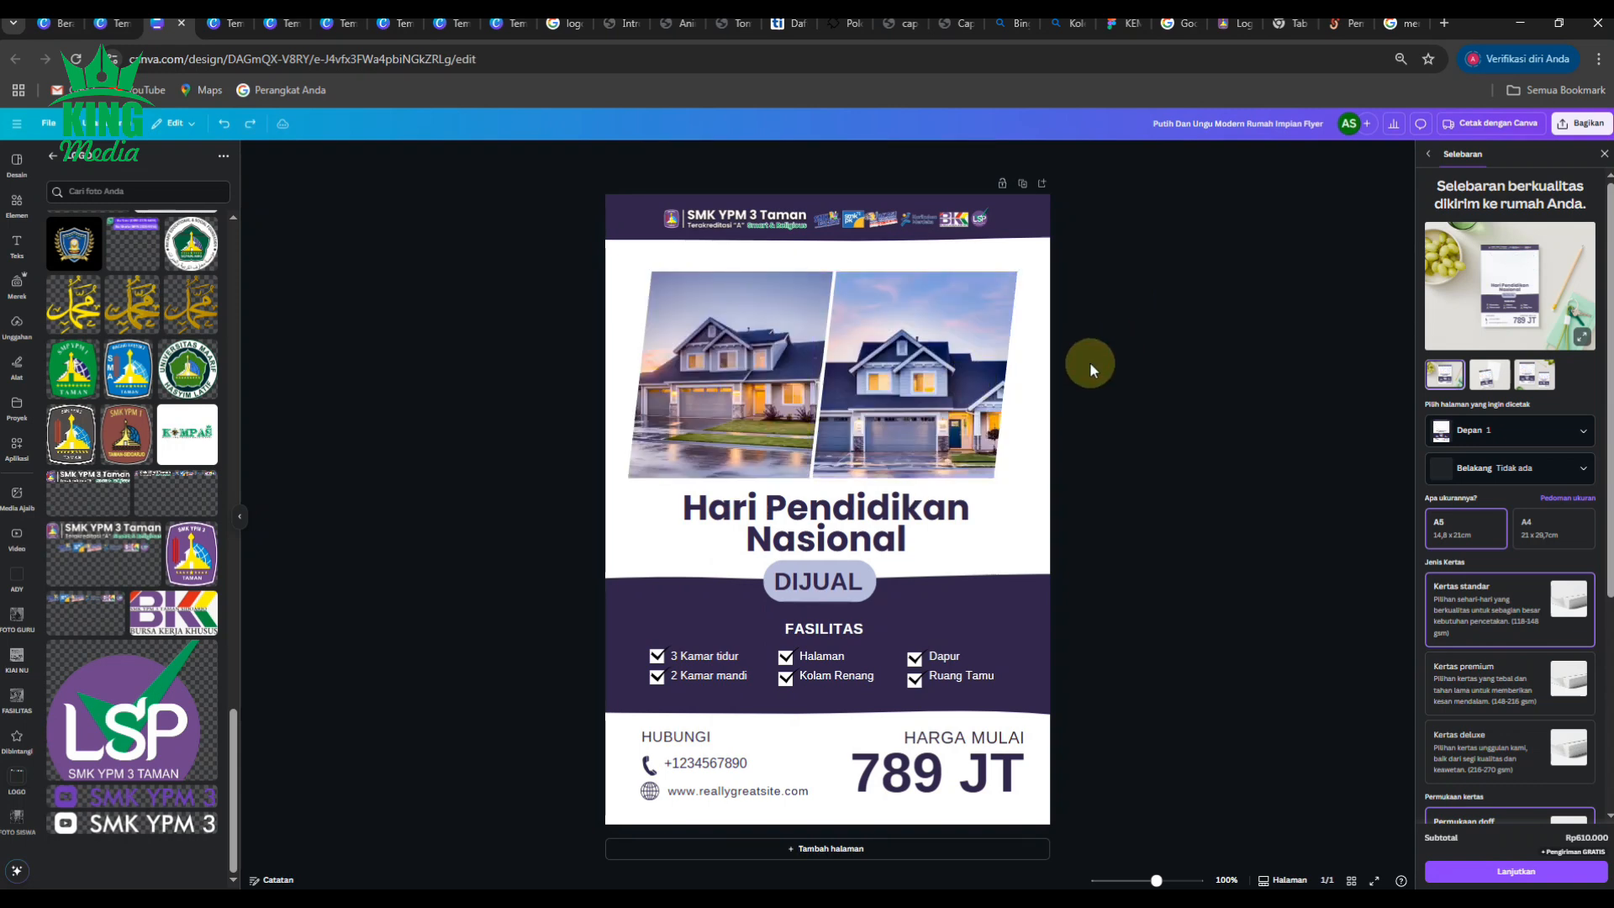
{"action": "left_click", "coordinate": [709, 360]}
{"action": "left_click", "coordinate": [490, 345]}
{"action": "left_click", "coordinate": [713, 347]}
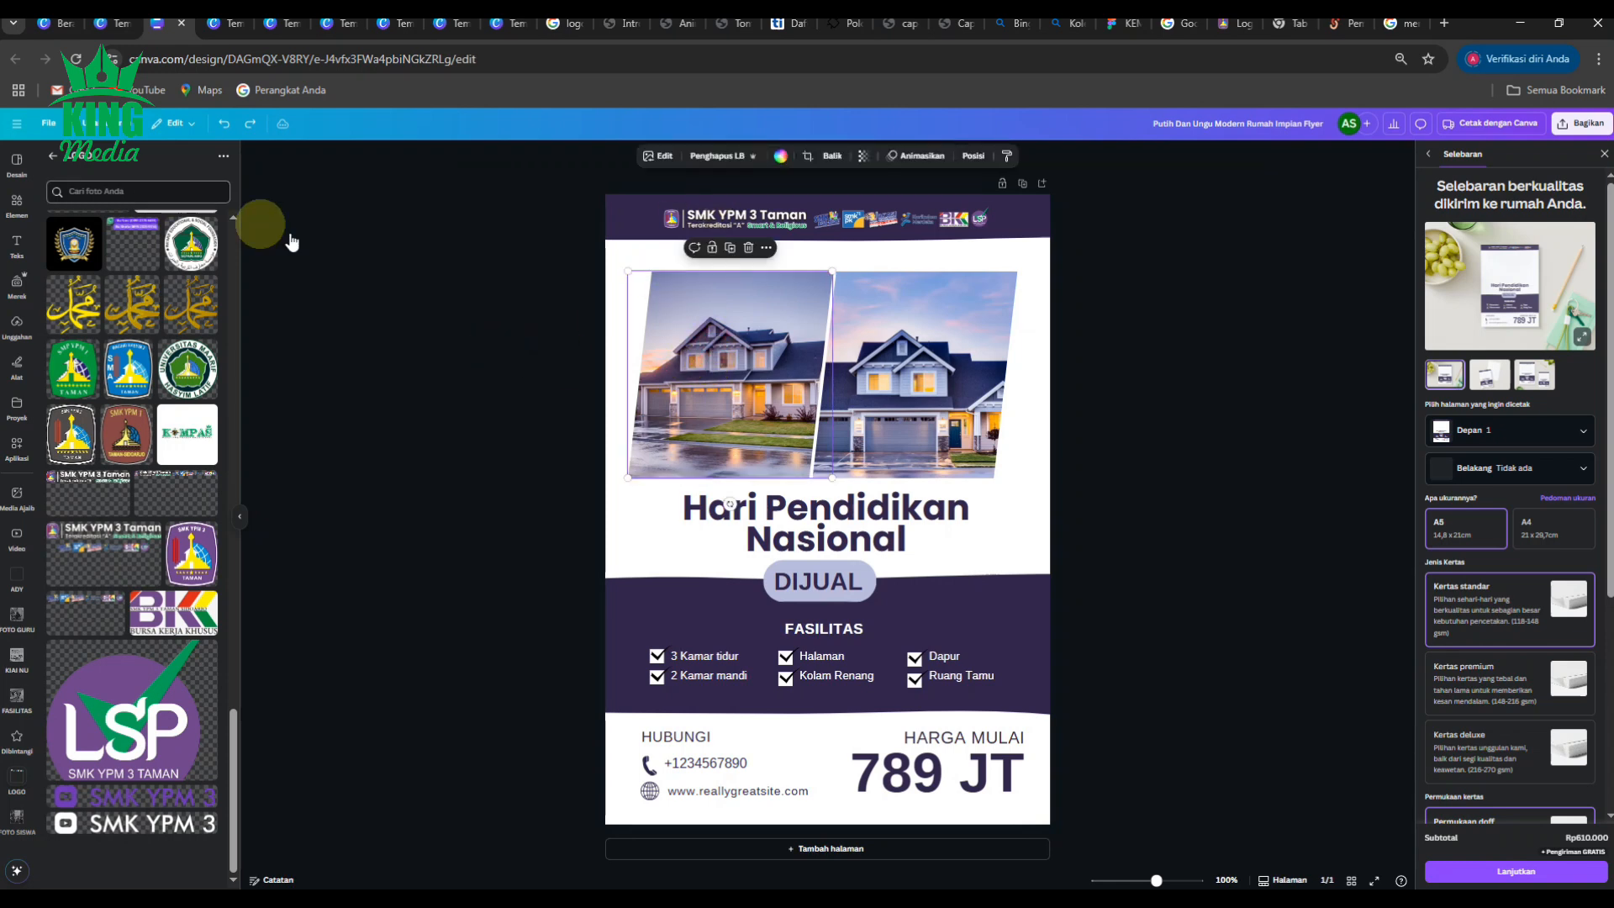
Insert a basic square frame from the Bingkai collection onto the flyer.
{"action": "left_click", "coordinate": [15, 210]}
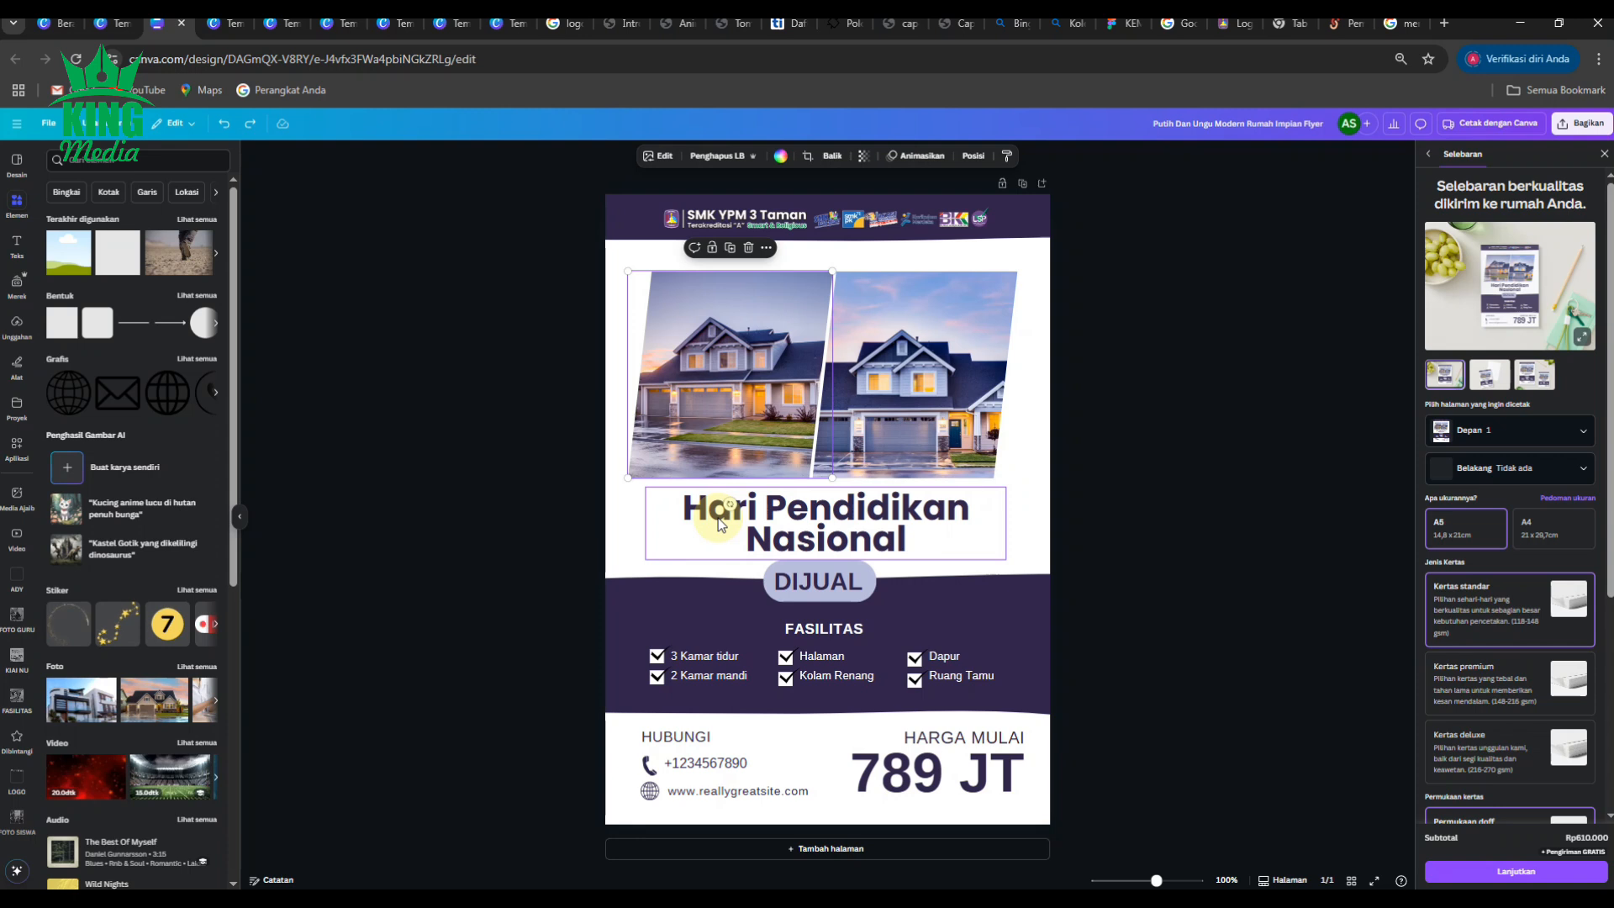
{"action": "left_click", "coordinate": [390, 371]}
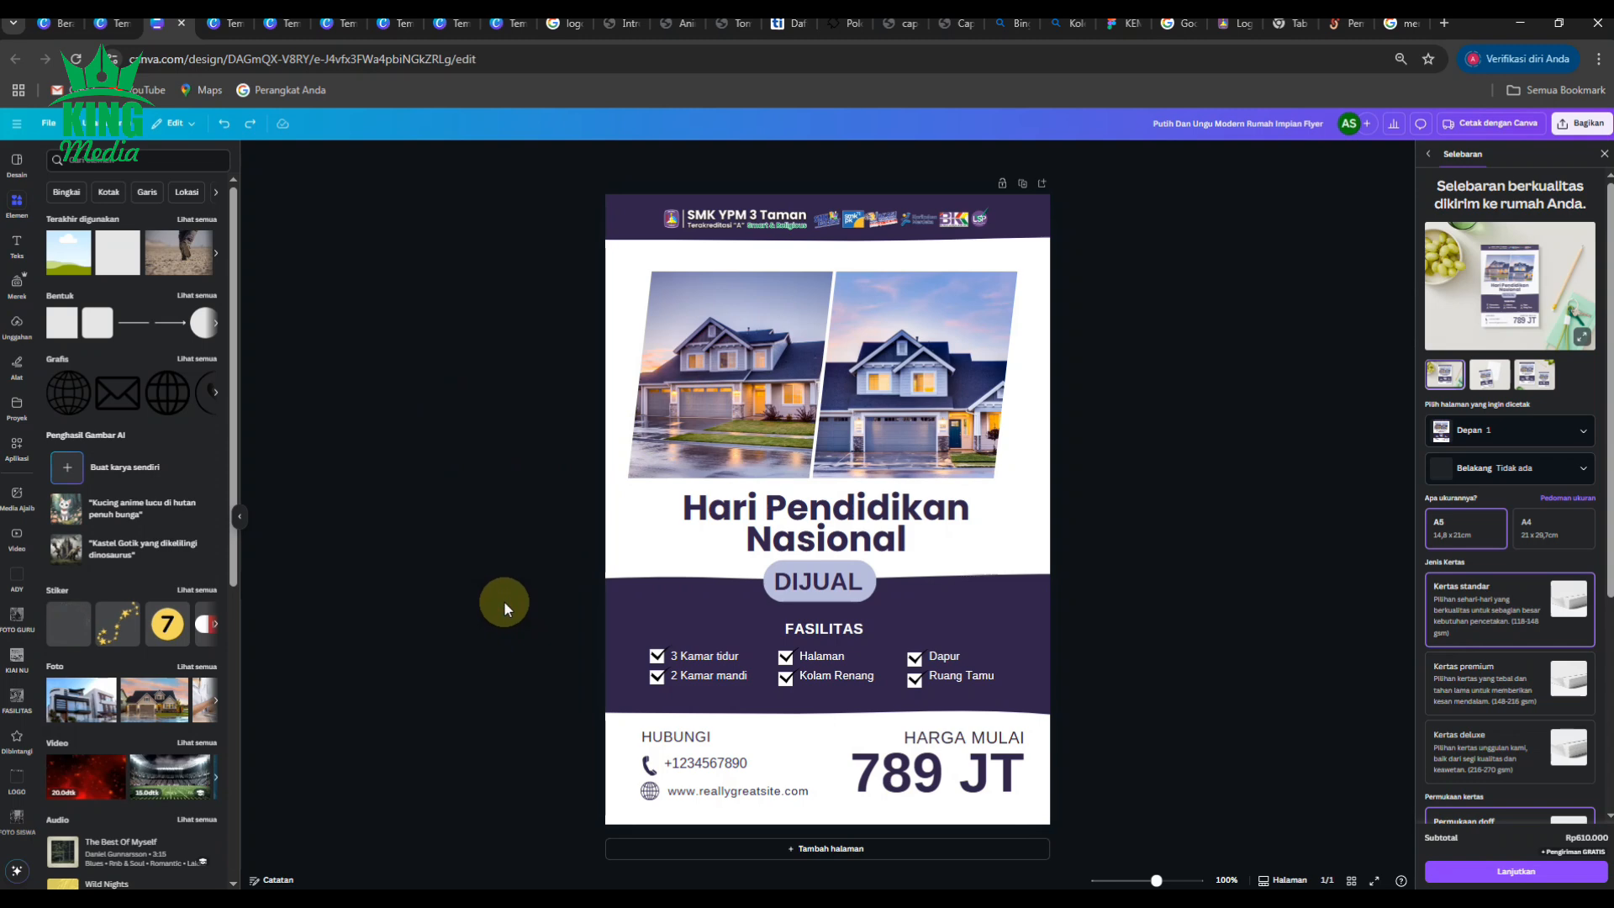
{"action": "scroll", "coordinate": [101, 538], "scroll_direction": "down", "scroll_amount": 7}
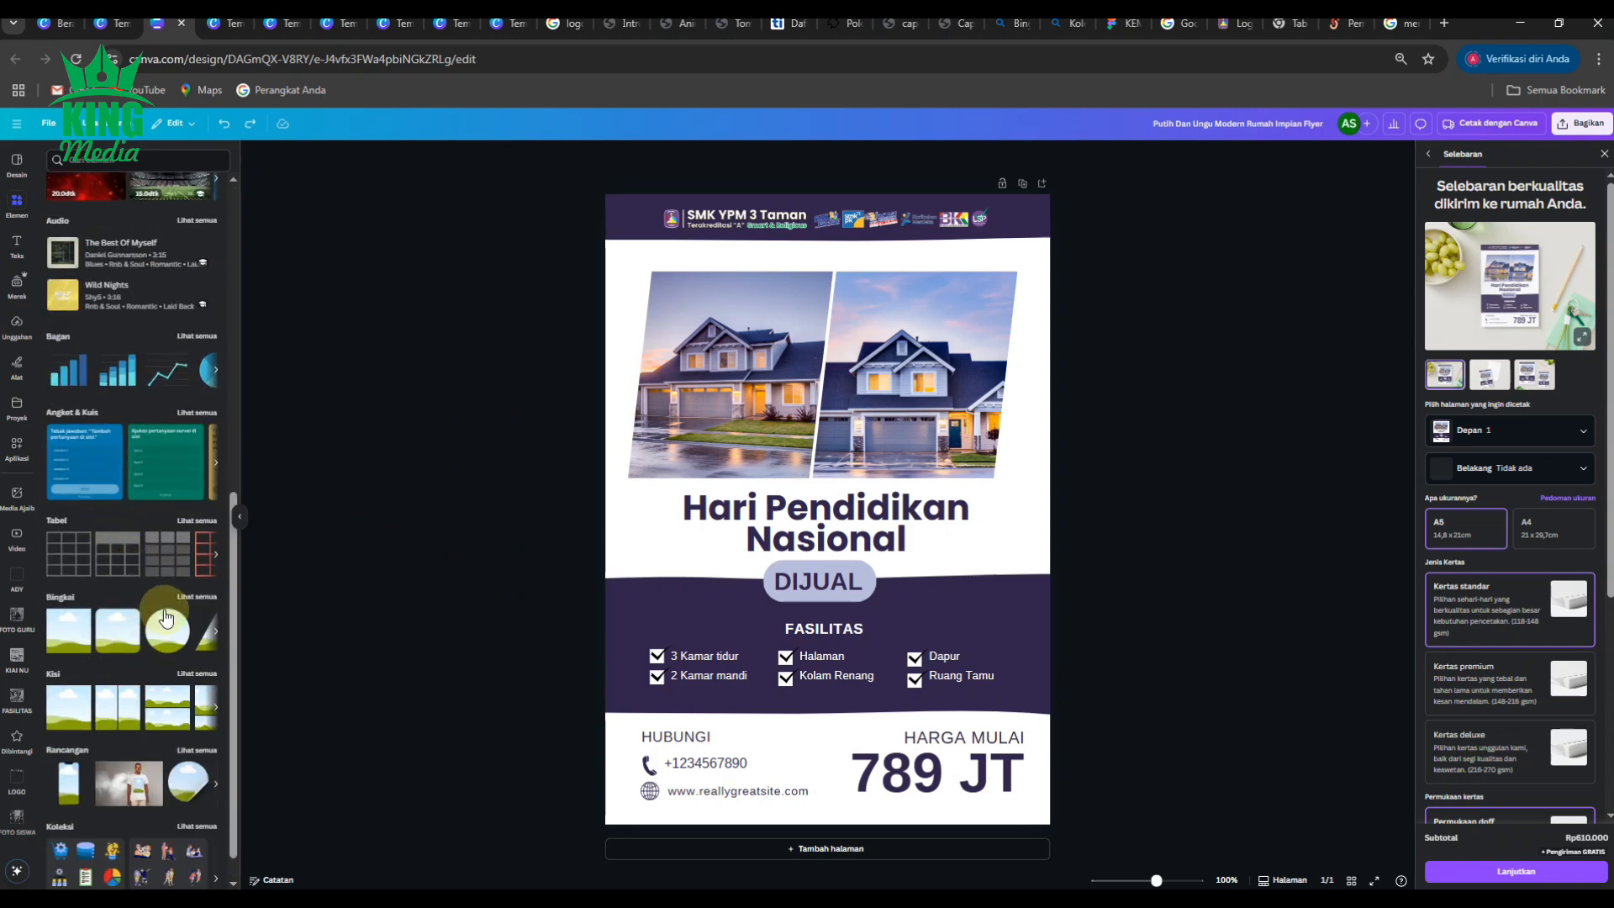
{"action": "left_click", "coordinate": [202, 598]}
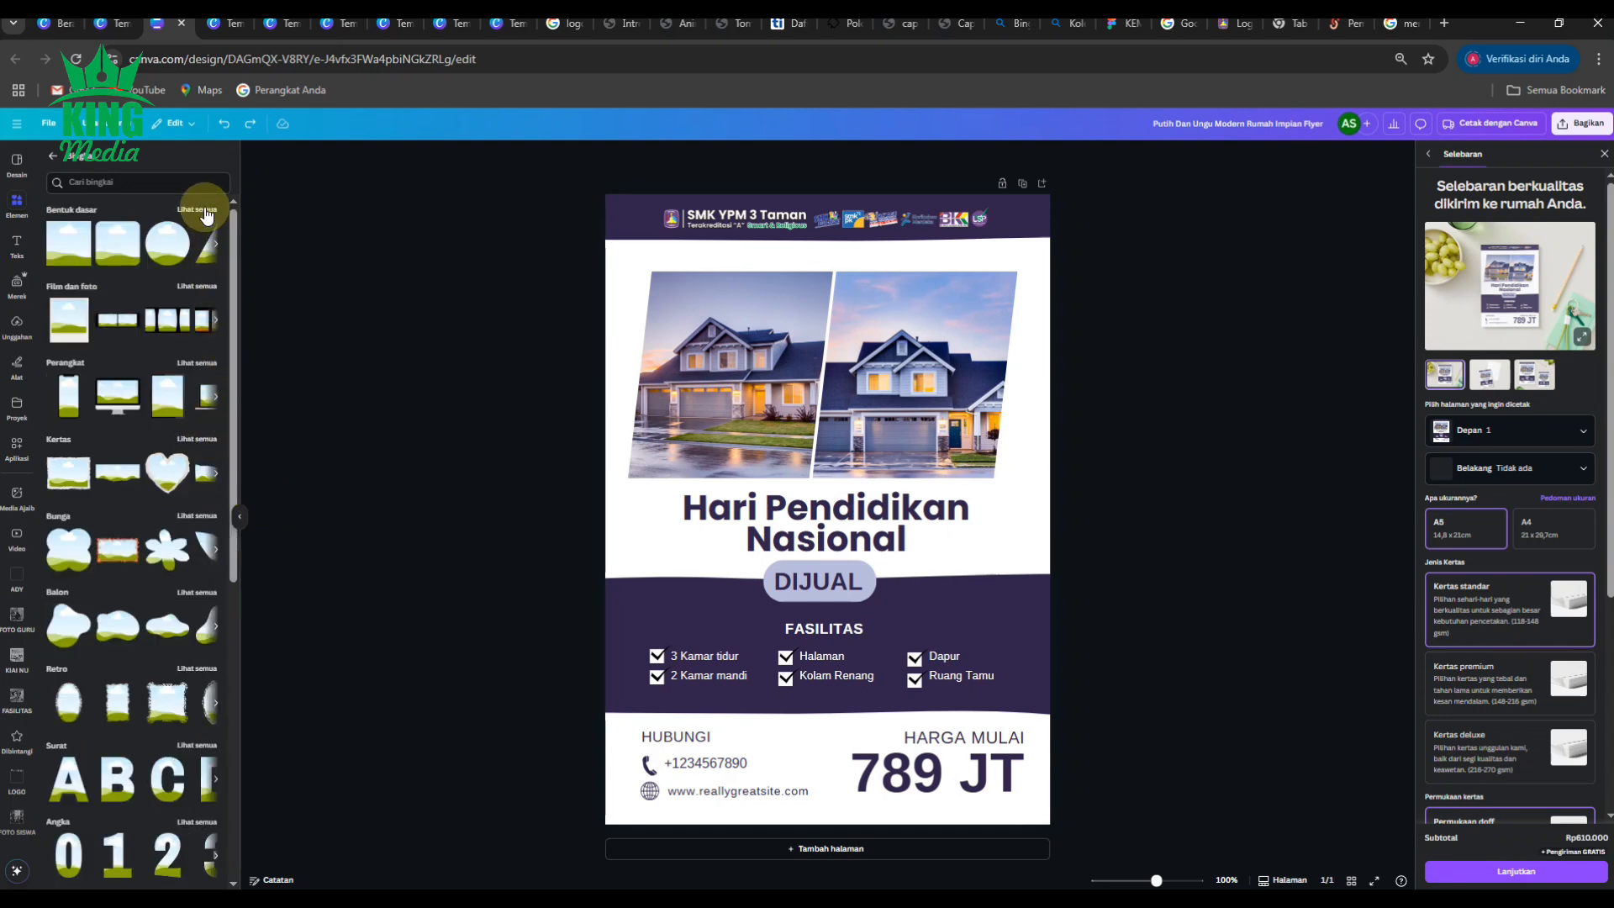
{"action": "left_click", "coordinate": [69, 242]}
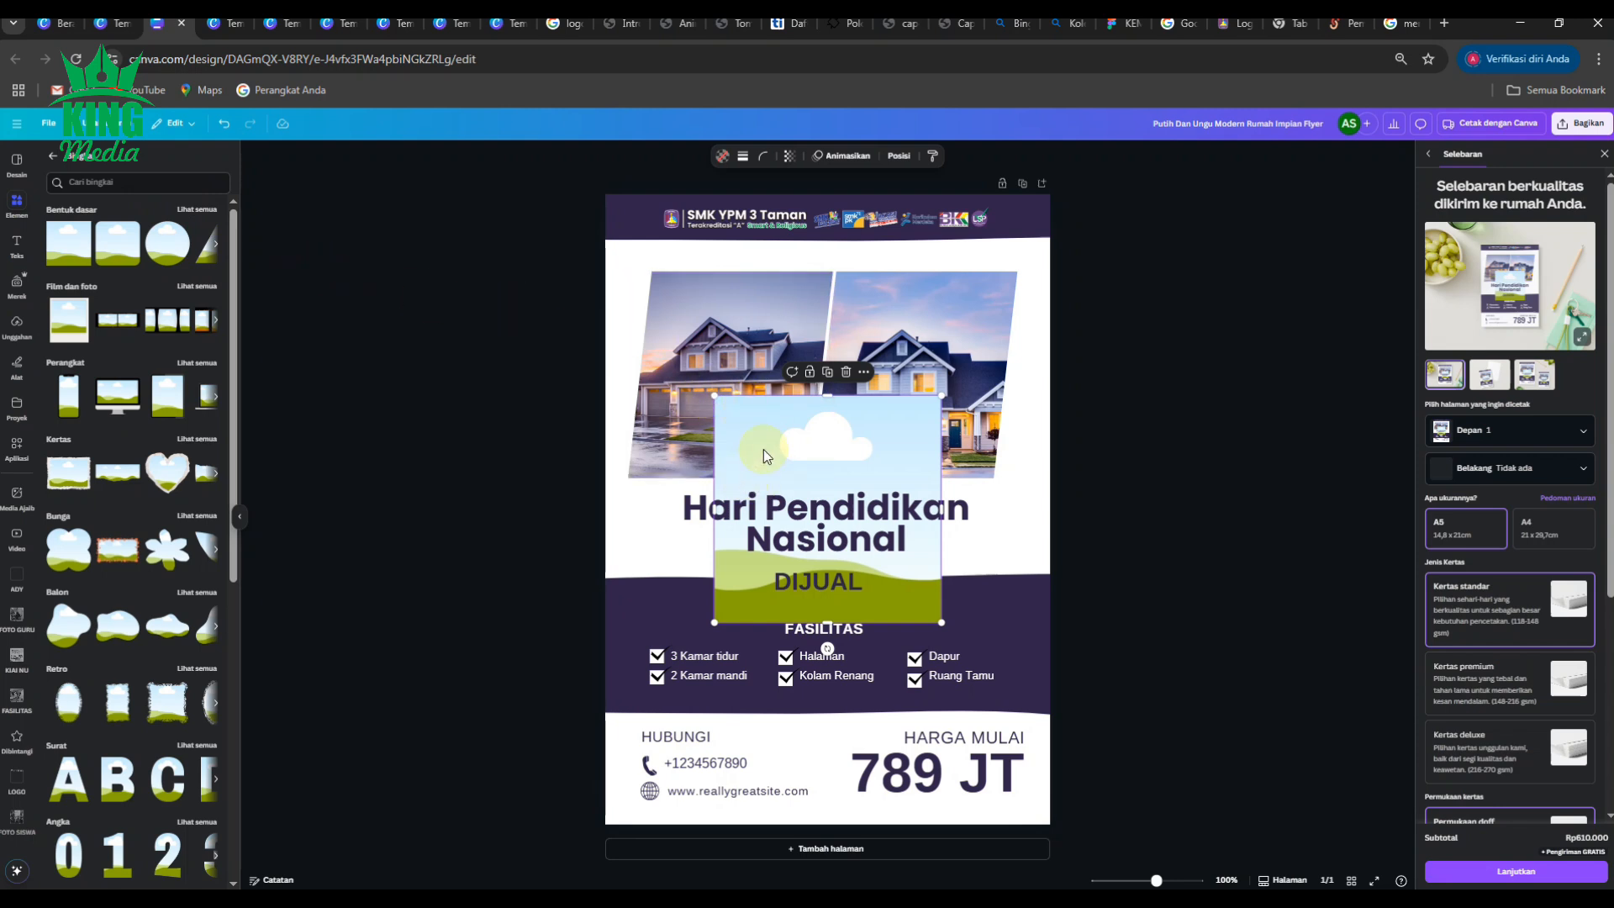
Move the square frame over the left house photo and trim its sides to match that photo's area.
{"action": "left_click_drag", "start_coordinate": [745, 418], "coordinate": [635, 294]}
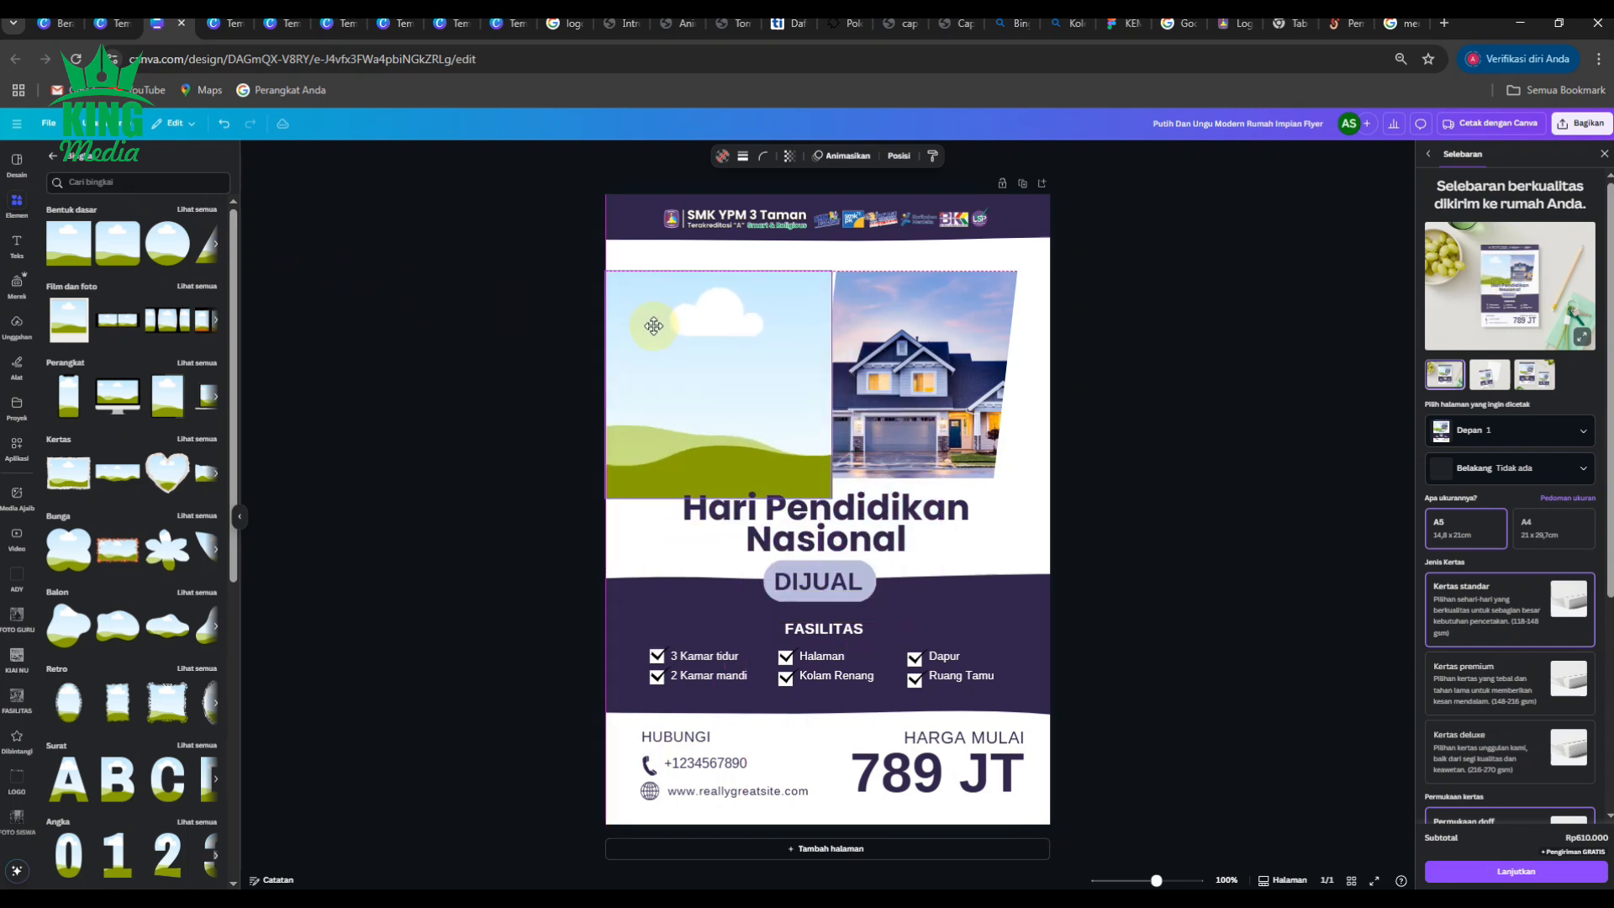
{"action": "mouse_move", "coordinate": [600, 383]}
{"action": "left_mouse_down"}
{"action": "mouse_move", "coordinate": [685, 396]}
{"action": "mouse_move", "coordinate": [628, 376]}
{"action": "left_mouse_up"}
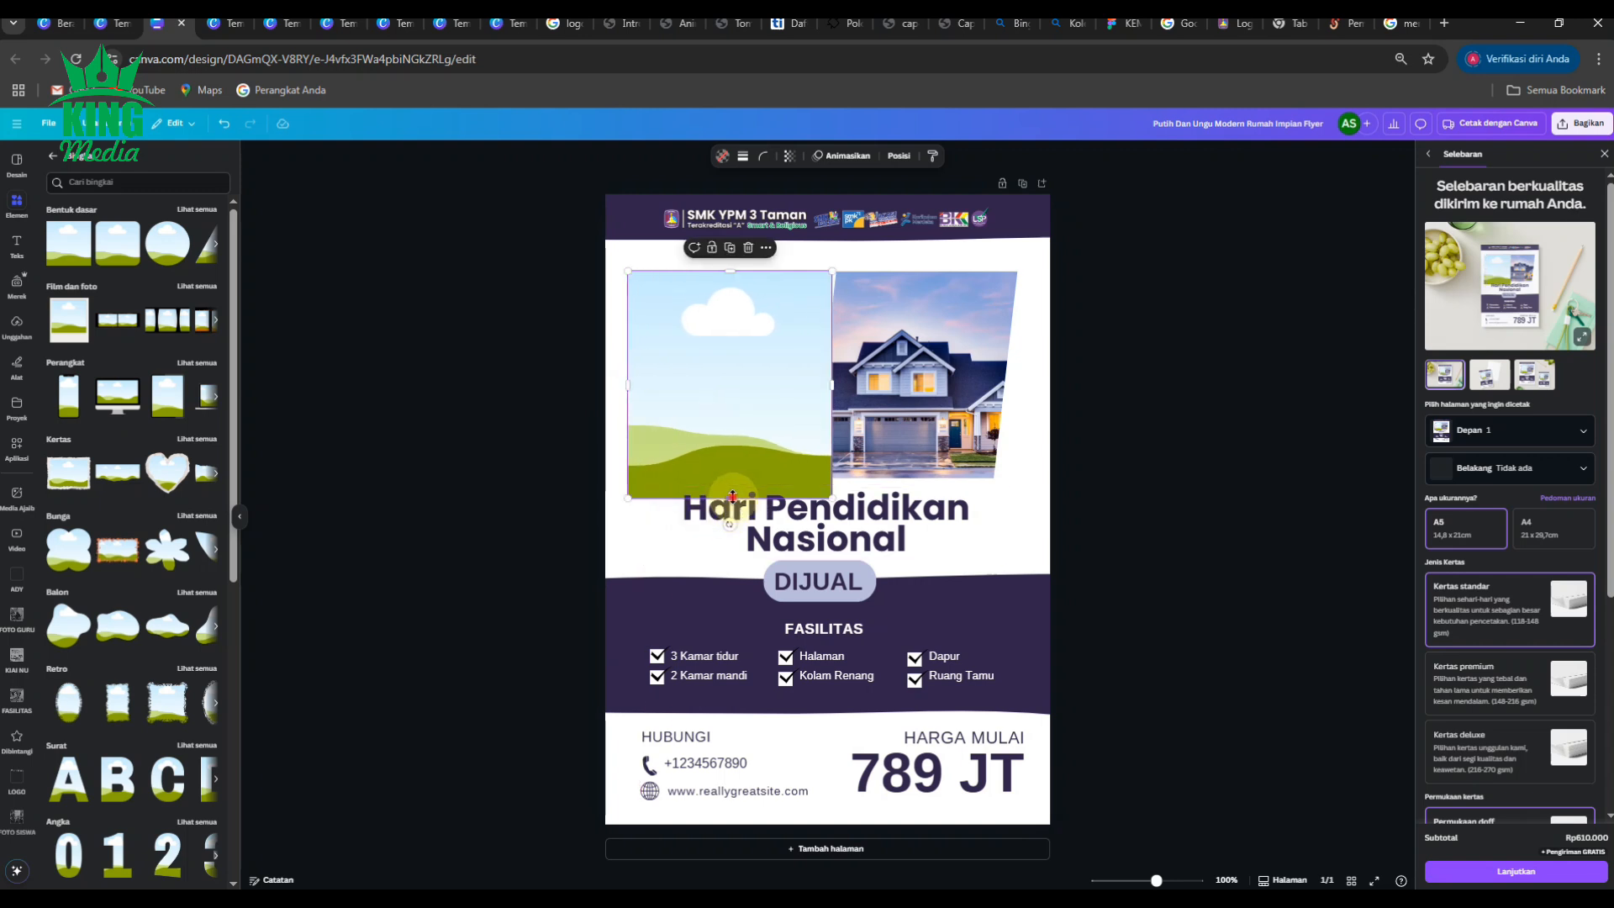
{"action": "mouse_move", "coordinate": [730, 498]}
{"action": "left_mouse_down"}
{"action": "mouse_move", "coordinate": [729, 450]}
{"action": "mouse_move", "coordinate": [723, 477]}
{"action": "left_mouse_up"}
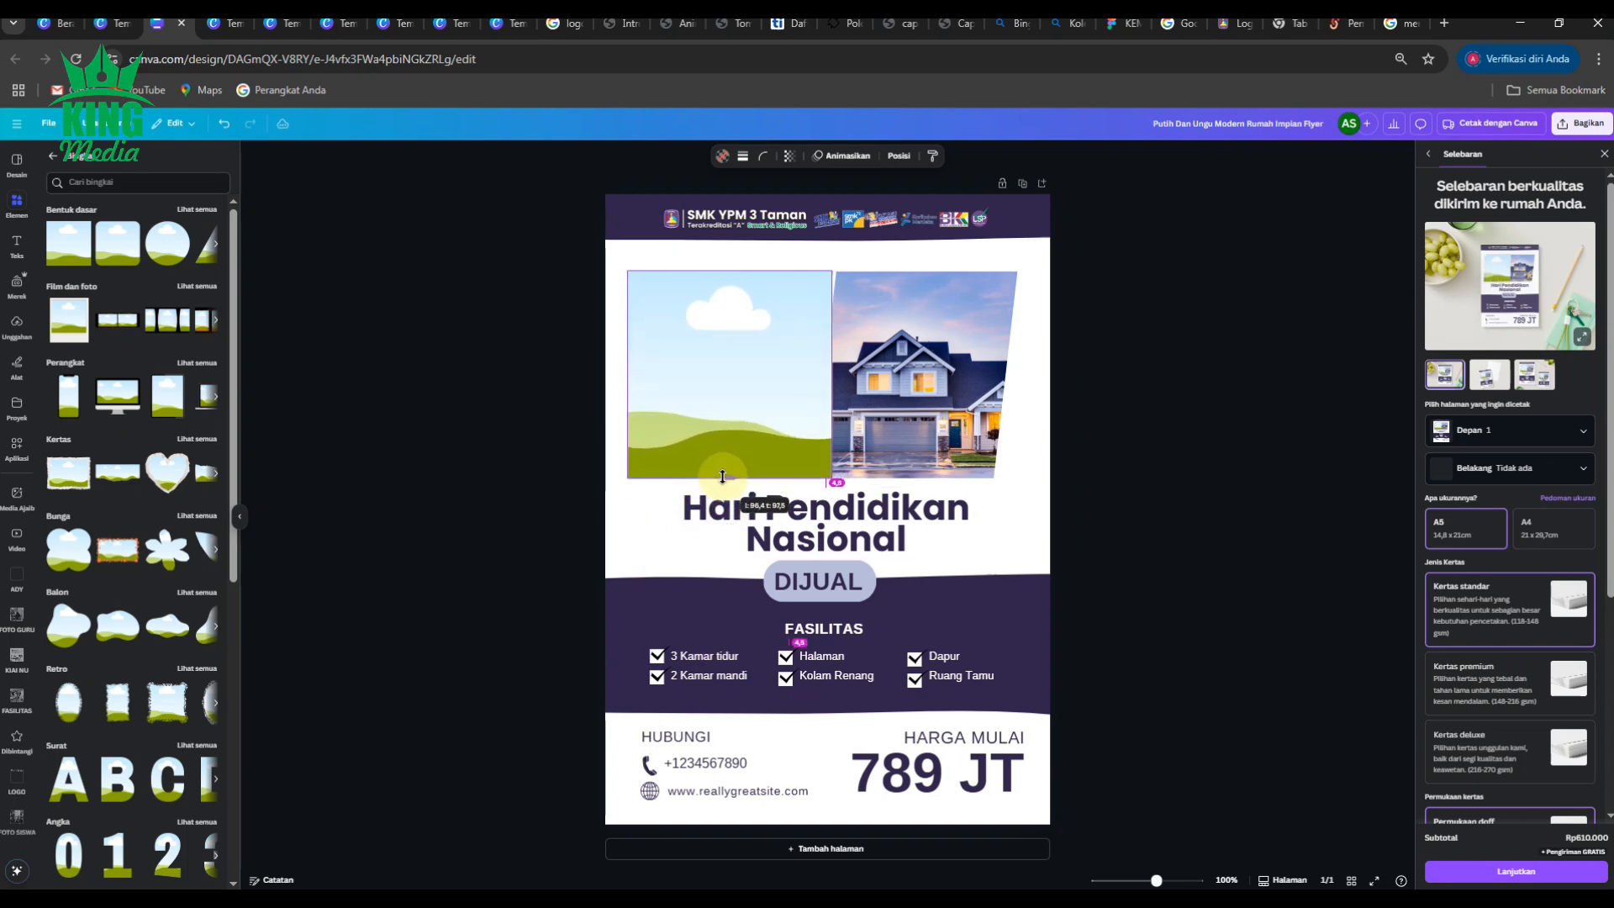
{"action": "left_click_drag", "start_coordinate": [832, 376], "coordinate": [811, 371]}
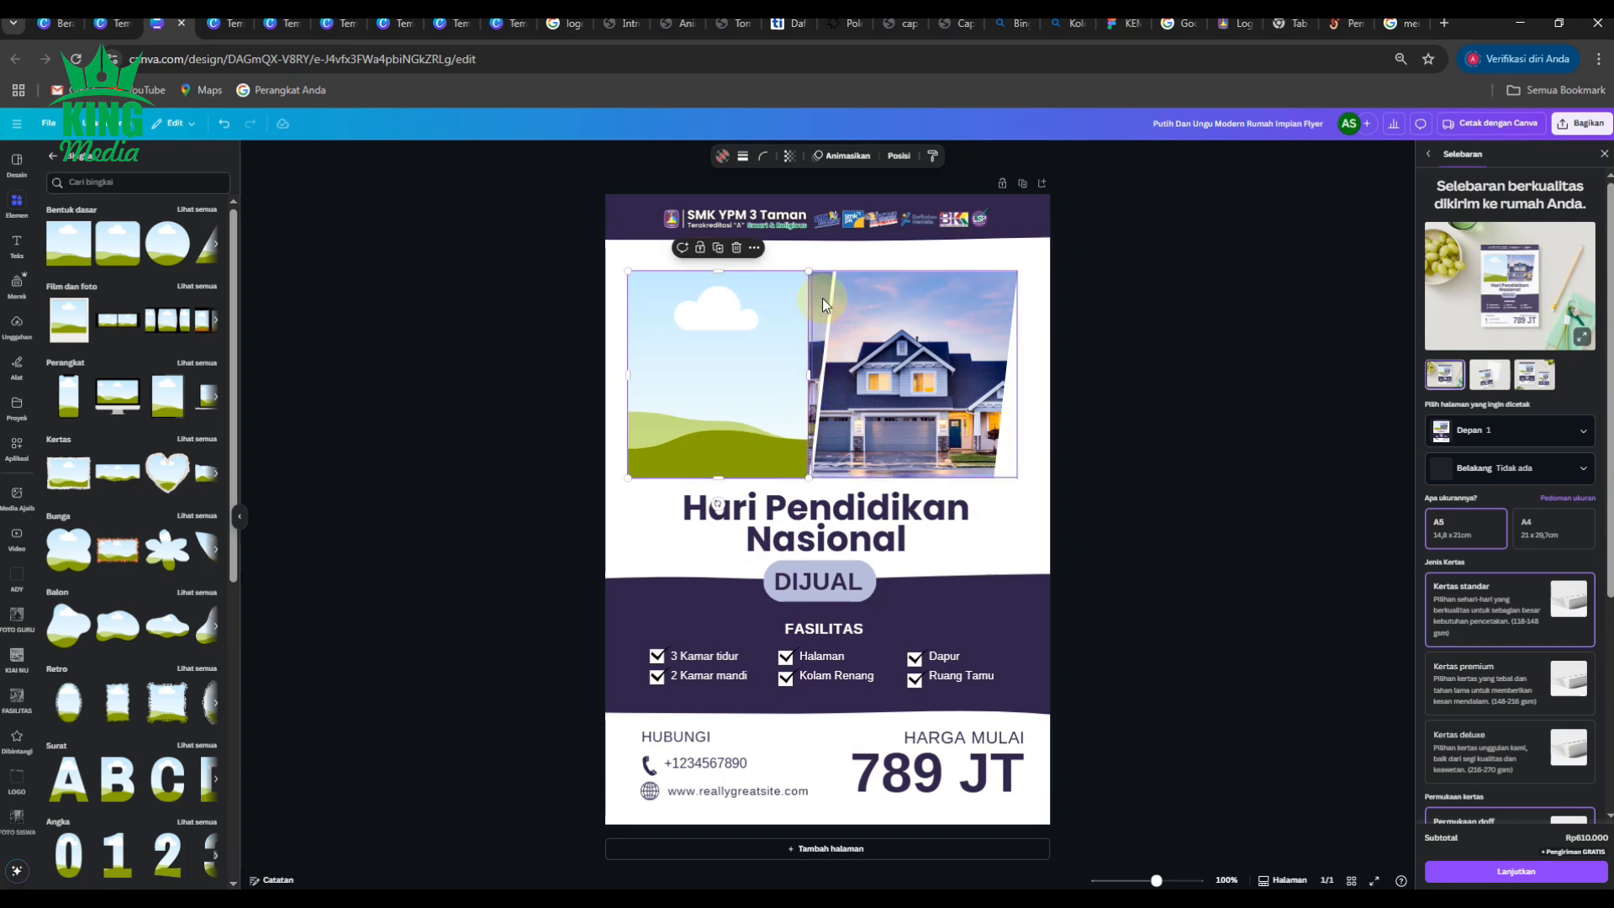
Remove the house image from the right slanted photo frame, leaving the frame empty.
{"action": "left_click", "coordinate": [823, 296]}
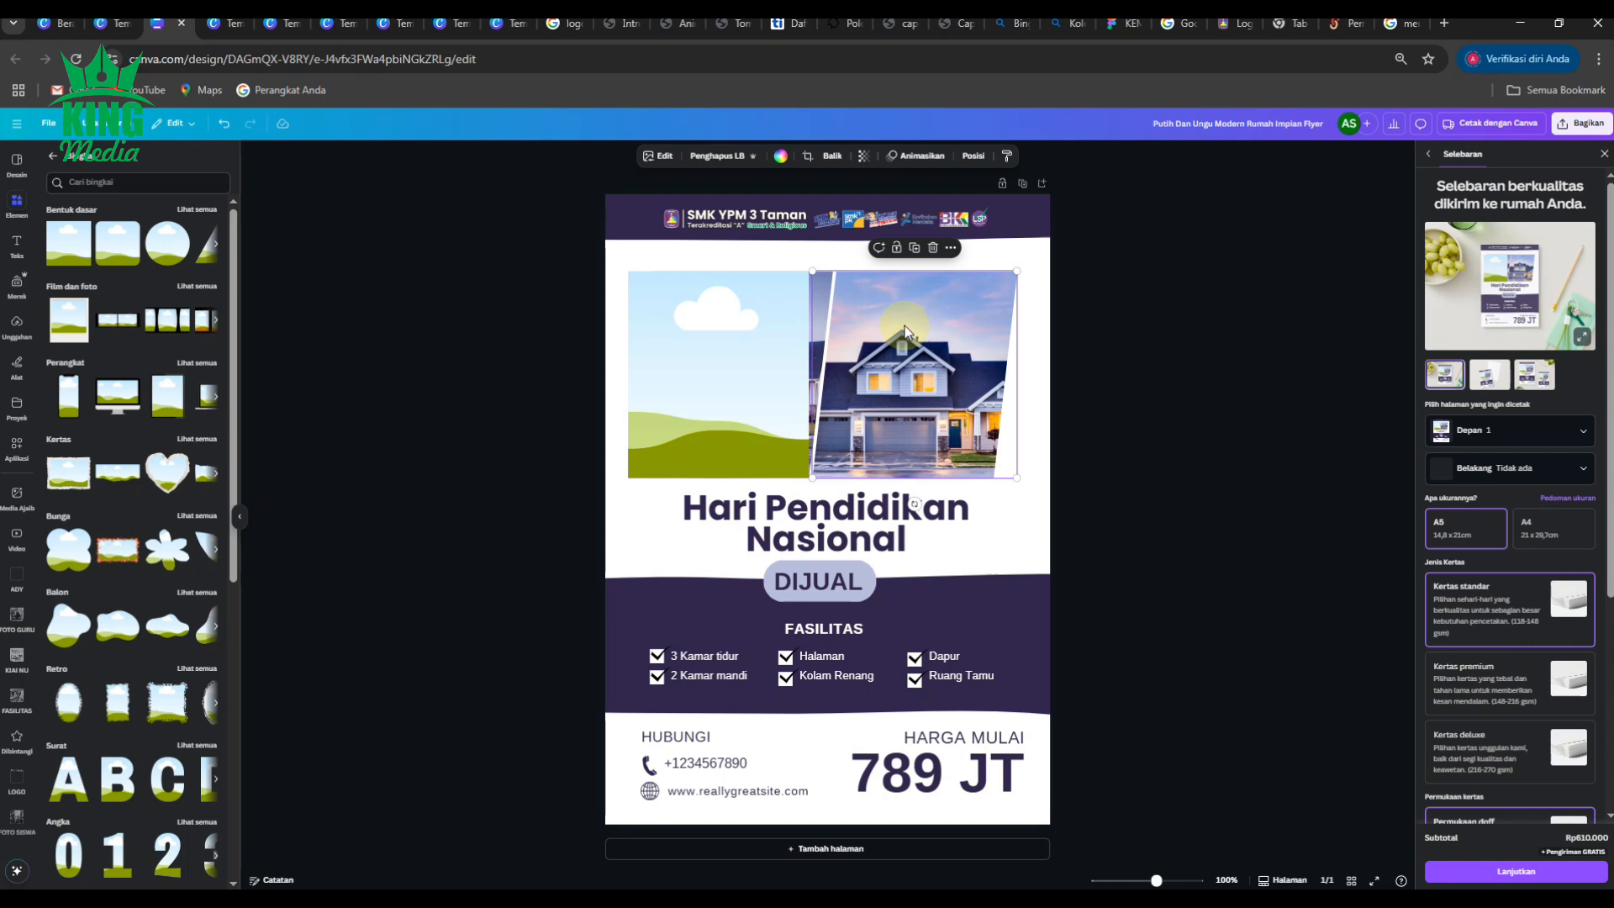
{"action": "left_click_drag", "start_coordinate": [905, 326], "coordinate": [838, 330]}
{"action": "left_click", "coordinate": [1104, 349]}
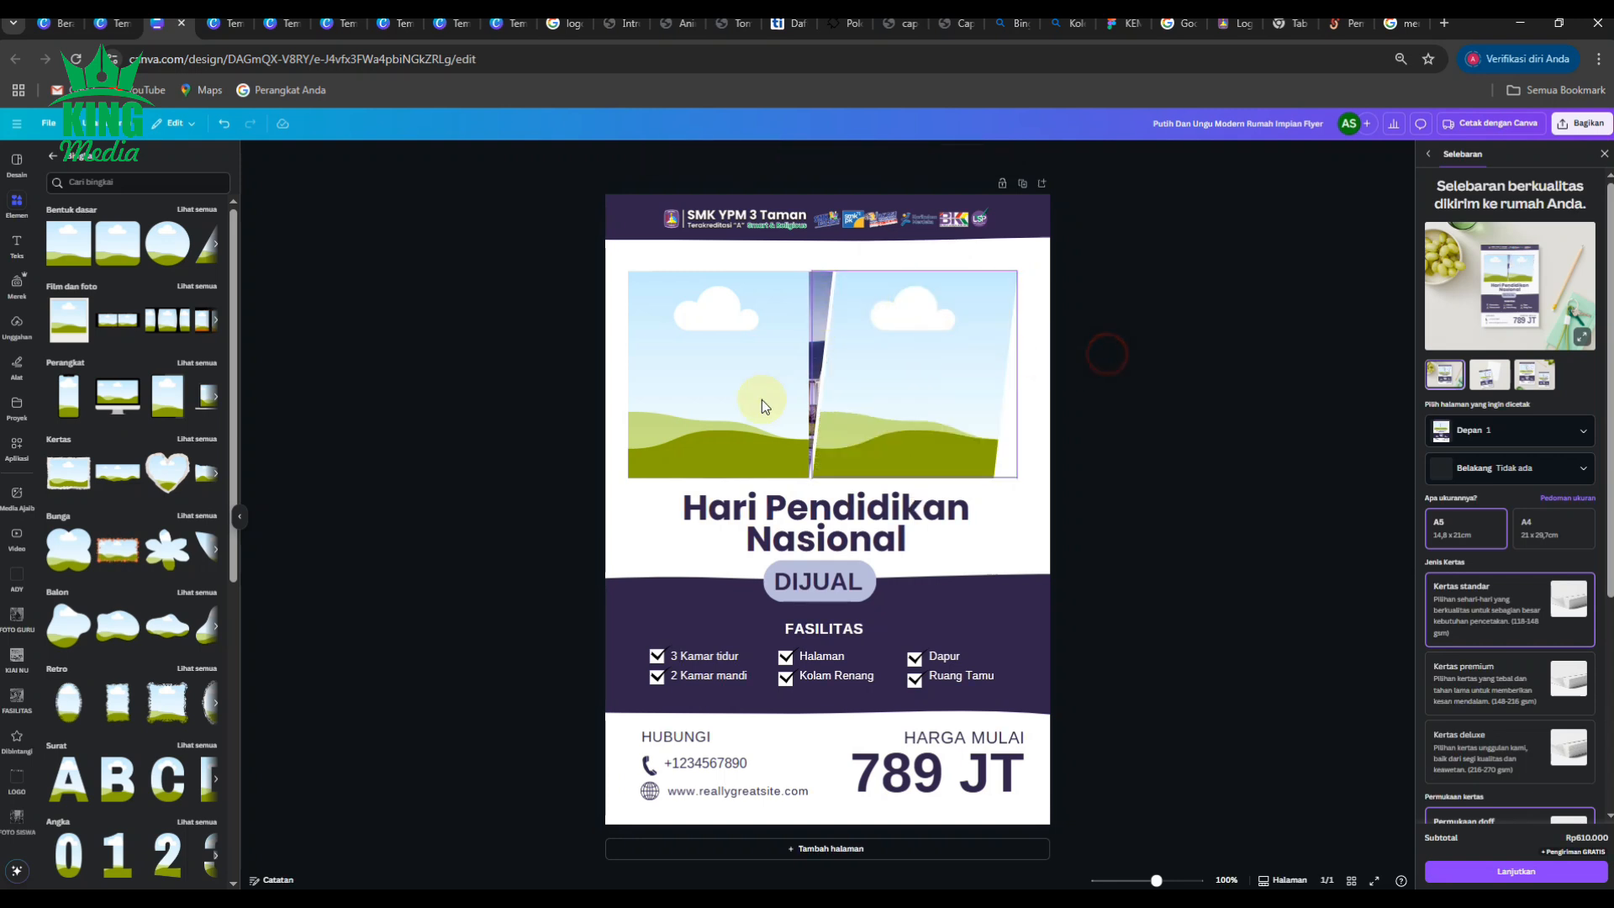
Delete the square frame covering the left photo and remove the house image from the left slanted frame.
{"action": "left_click", "coordinate": [705, 378]}
{"action": "key", "text": "Delete"}
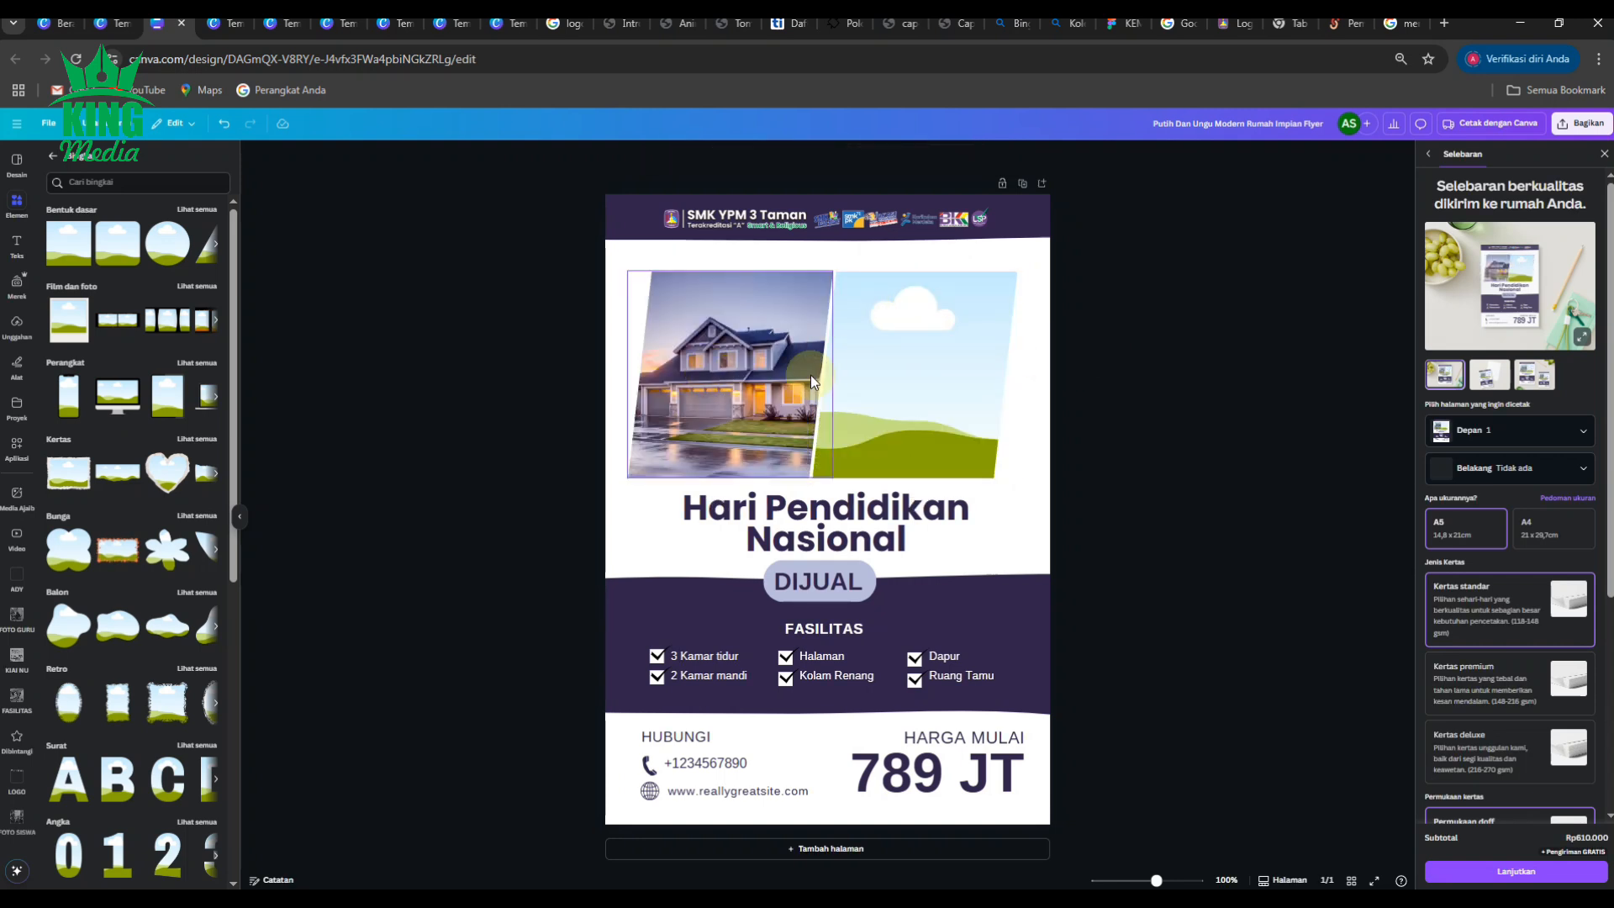
{"action": "left_click", "coordinate": [743, 360]}
{"action": "key", "text": "Delete"}
{"action": "left_click", "coordinate": [1067, 351]}
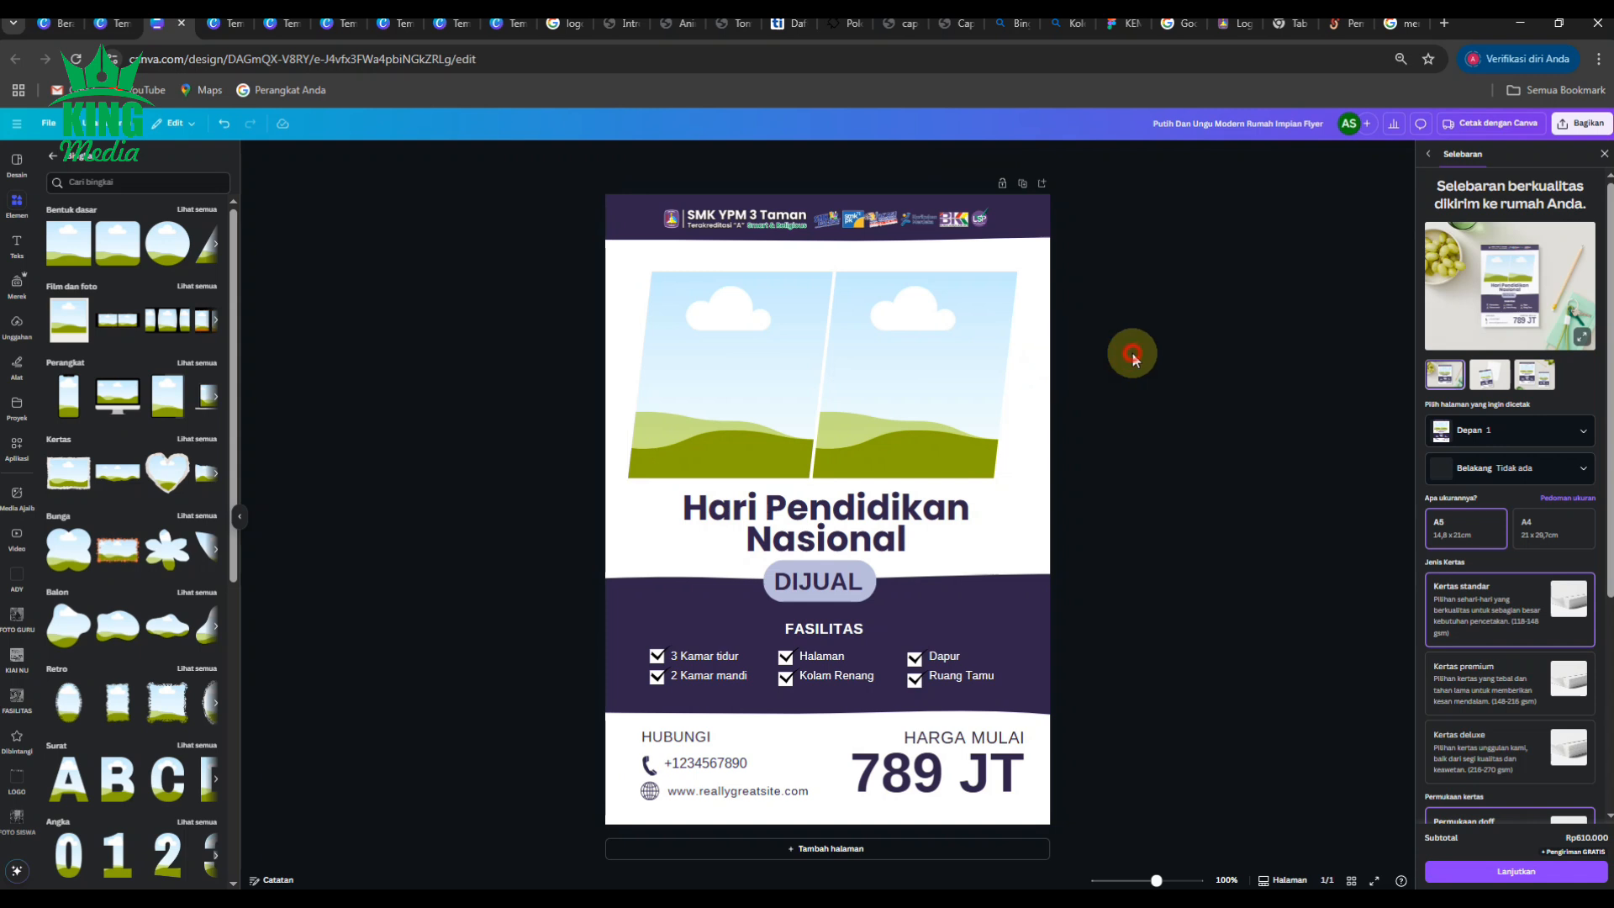
Upload two classroom photos and fill the slanted frames, with the people at desks on the left and the standing teacher on the right.
{"action": "left_click", "coordinate": [489, 460]}
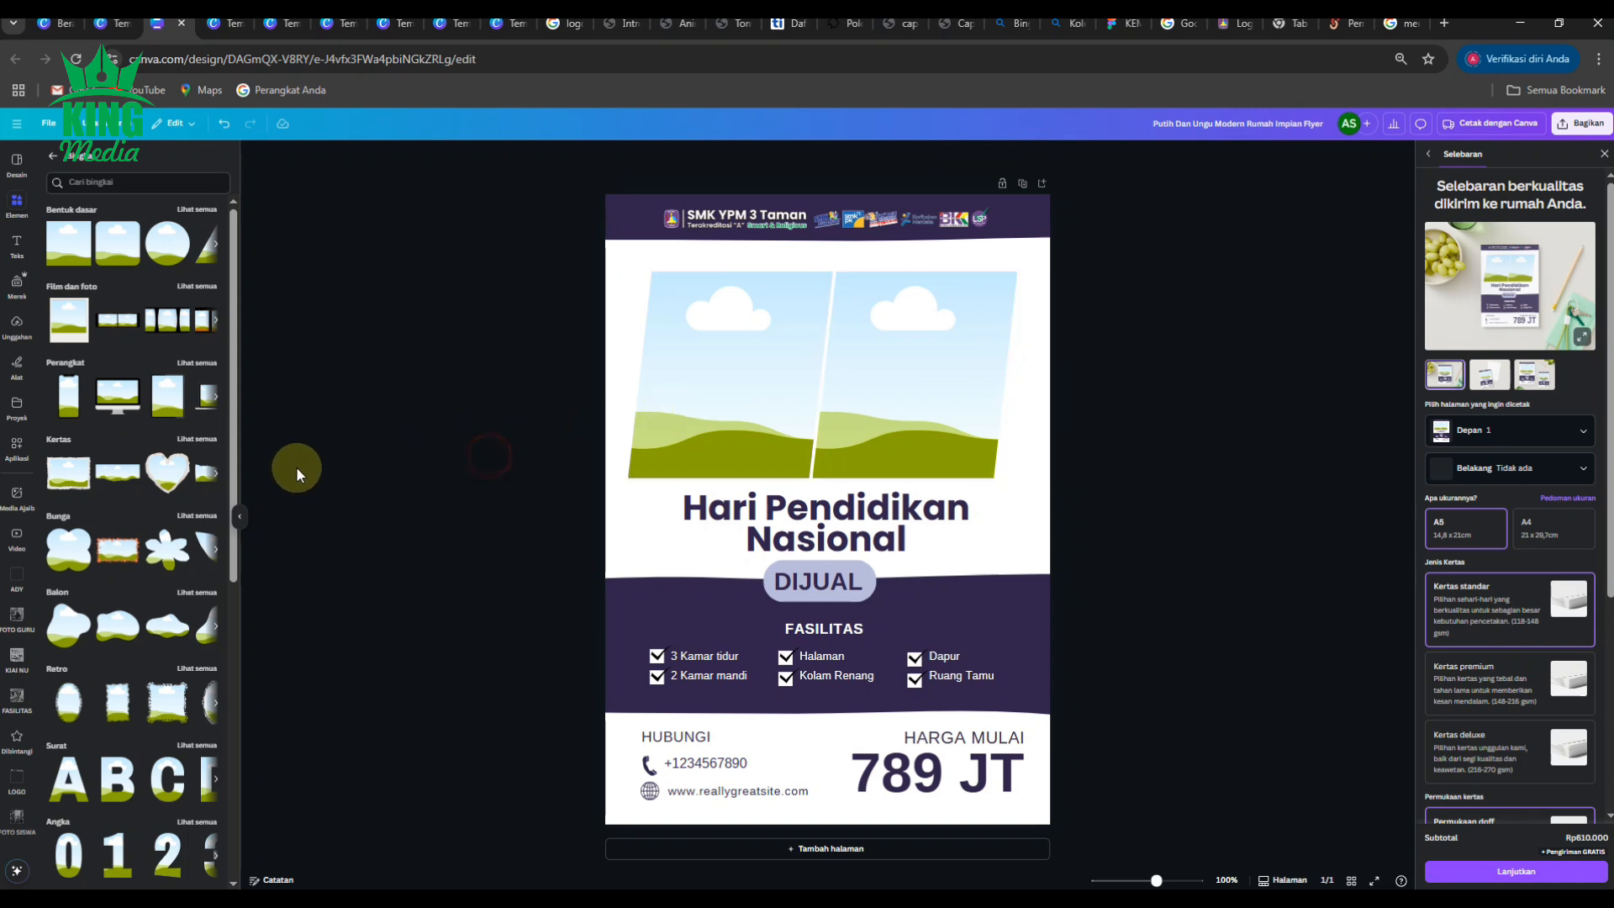
{"action": "left_click", "coordinate": [243, 515]}
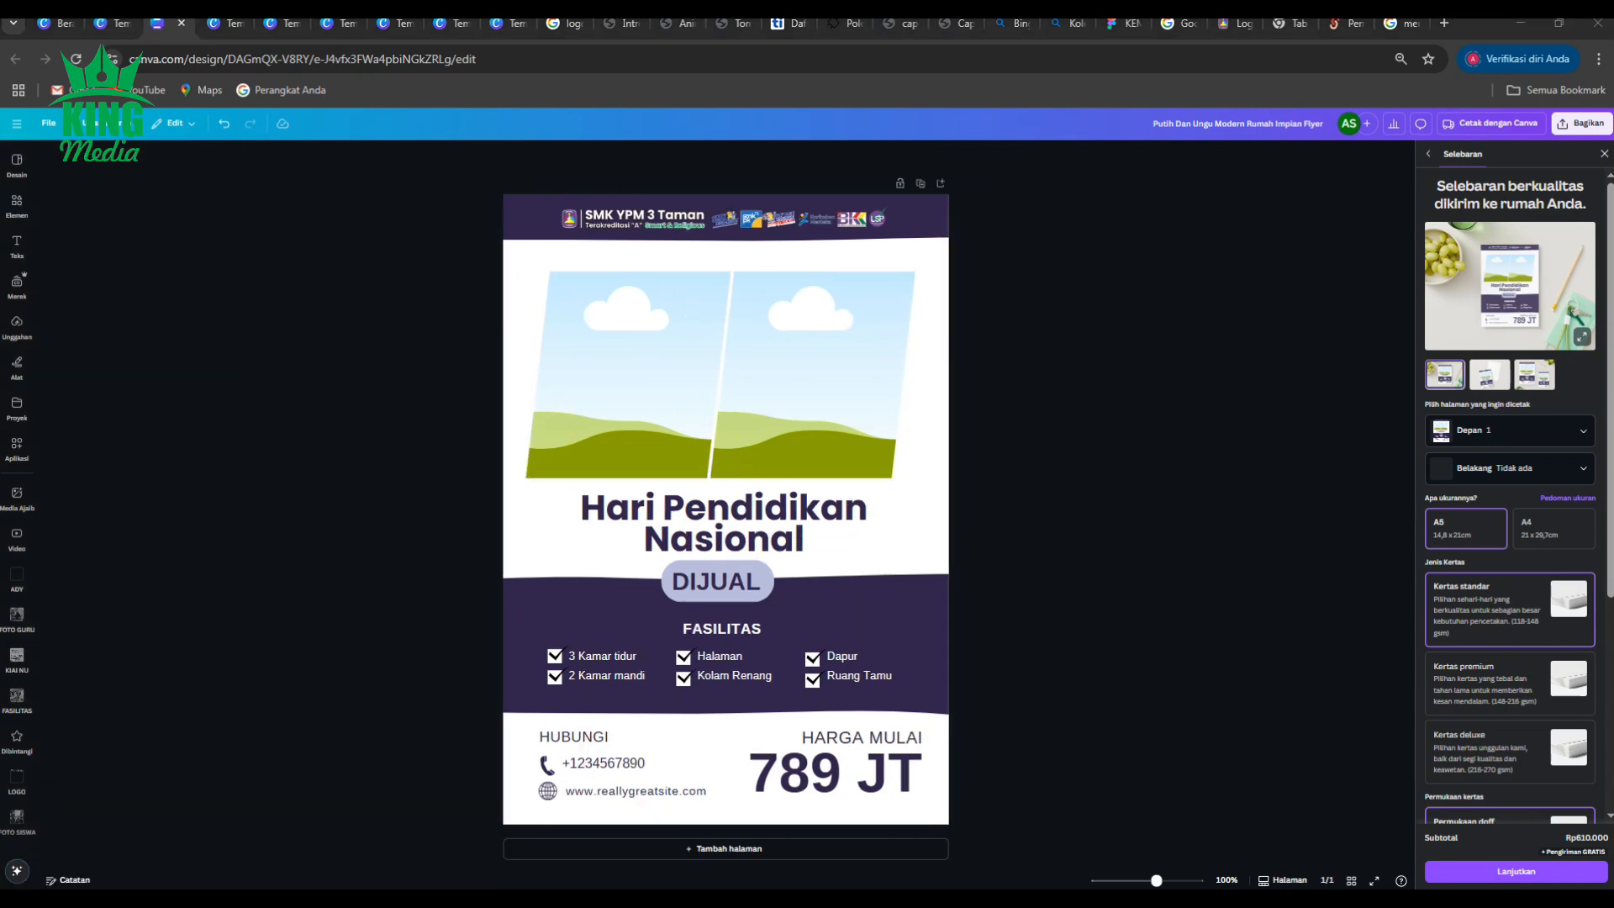
{"action": "left_click", "coordinate": [160, 845]}
{"action": "left_click_drag", "start_coordinate": [797, 364], "coordinate": [940, 387]}
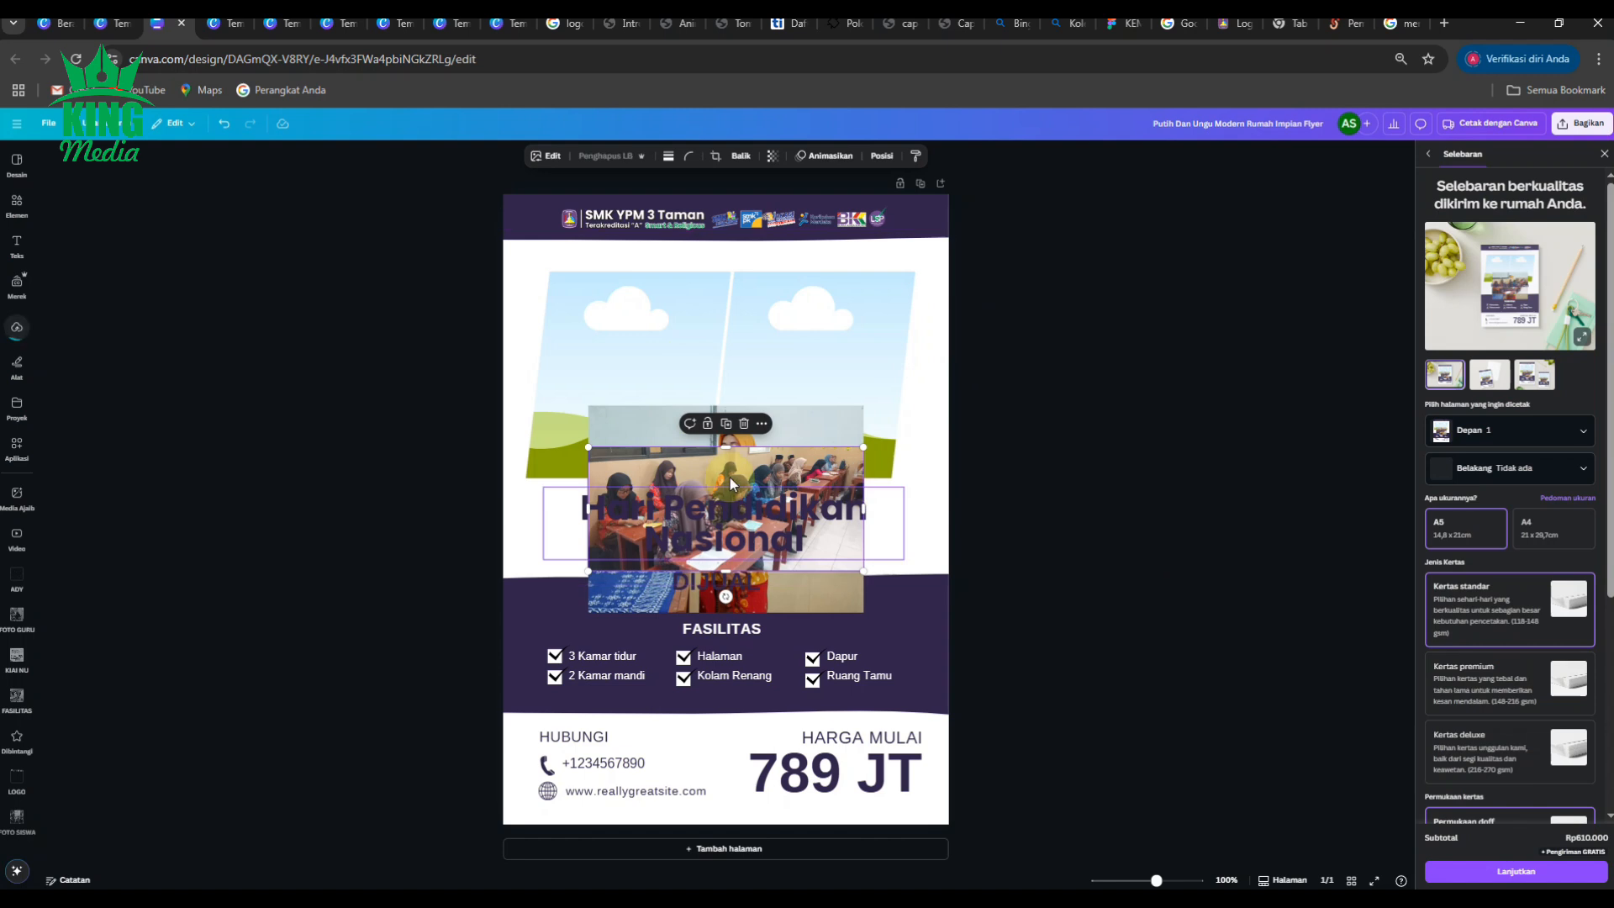
{"action": "left_click_drag", "start_coordinate": [729, 477], "coordinate": [639, 337]}
{"action": "left_click_drag", "start_coordinate": [733, 442], "coordinate": [799, 355]}
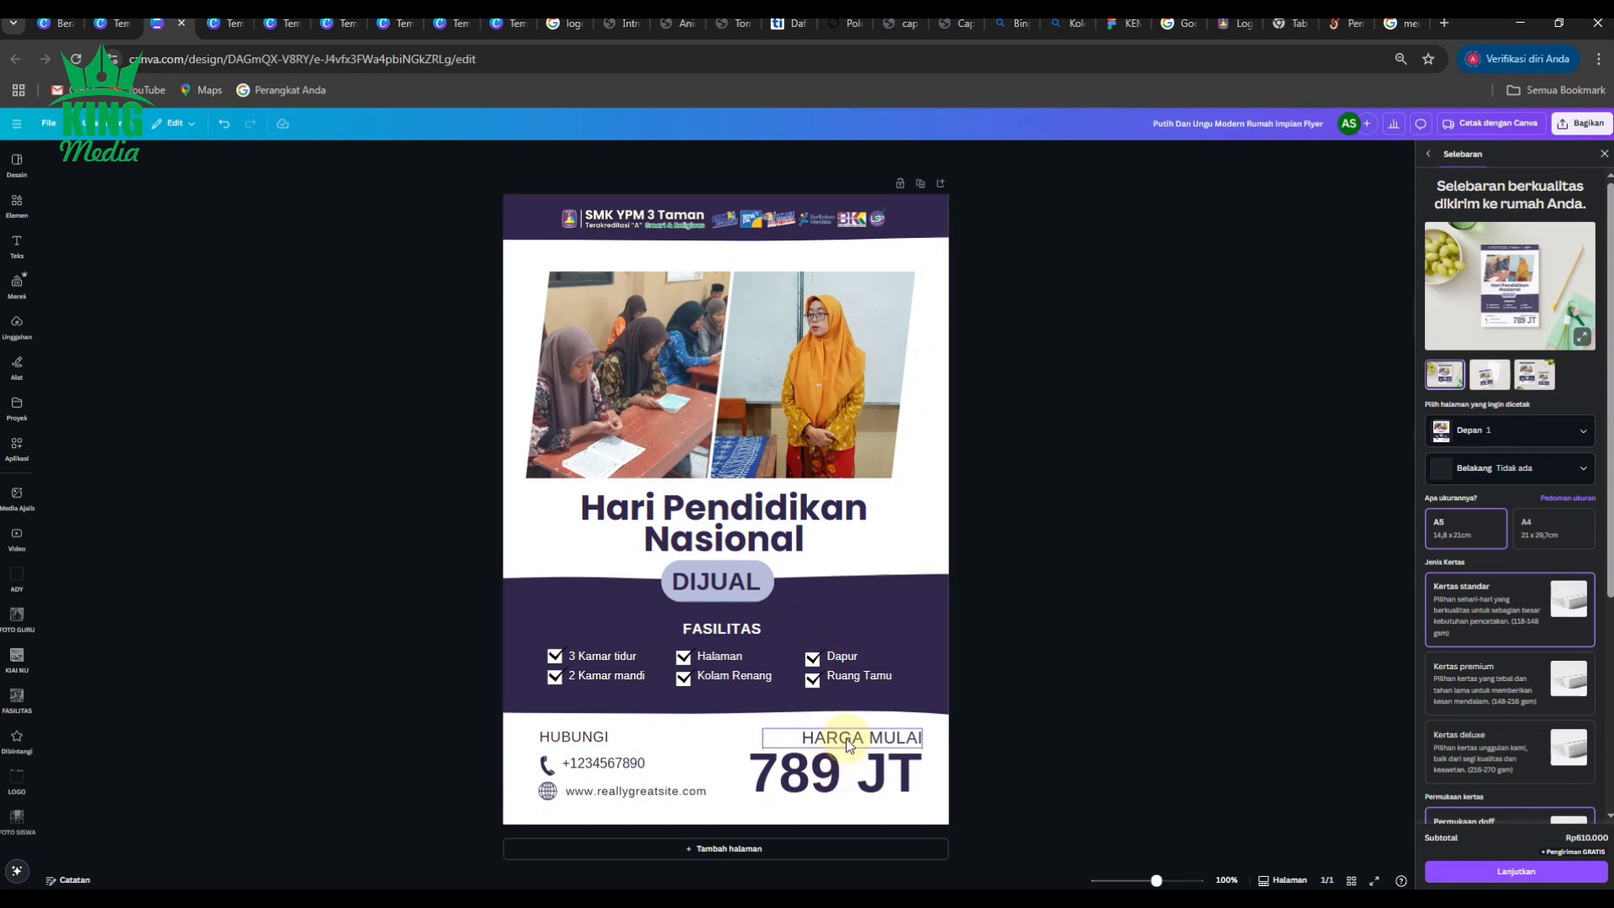
Replace the large price text "789 JT" with "25 %".
{"action": "double_click", "coordinate": [820, 774]}
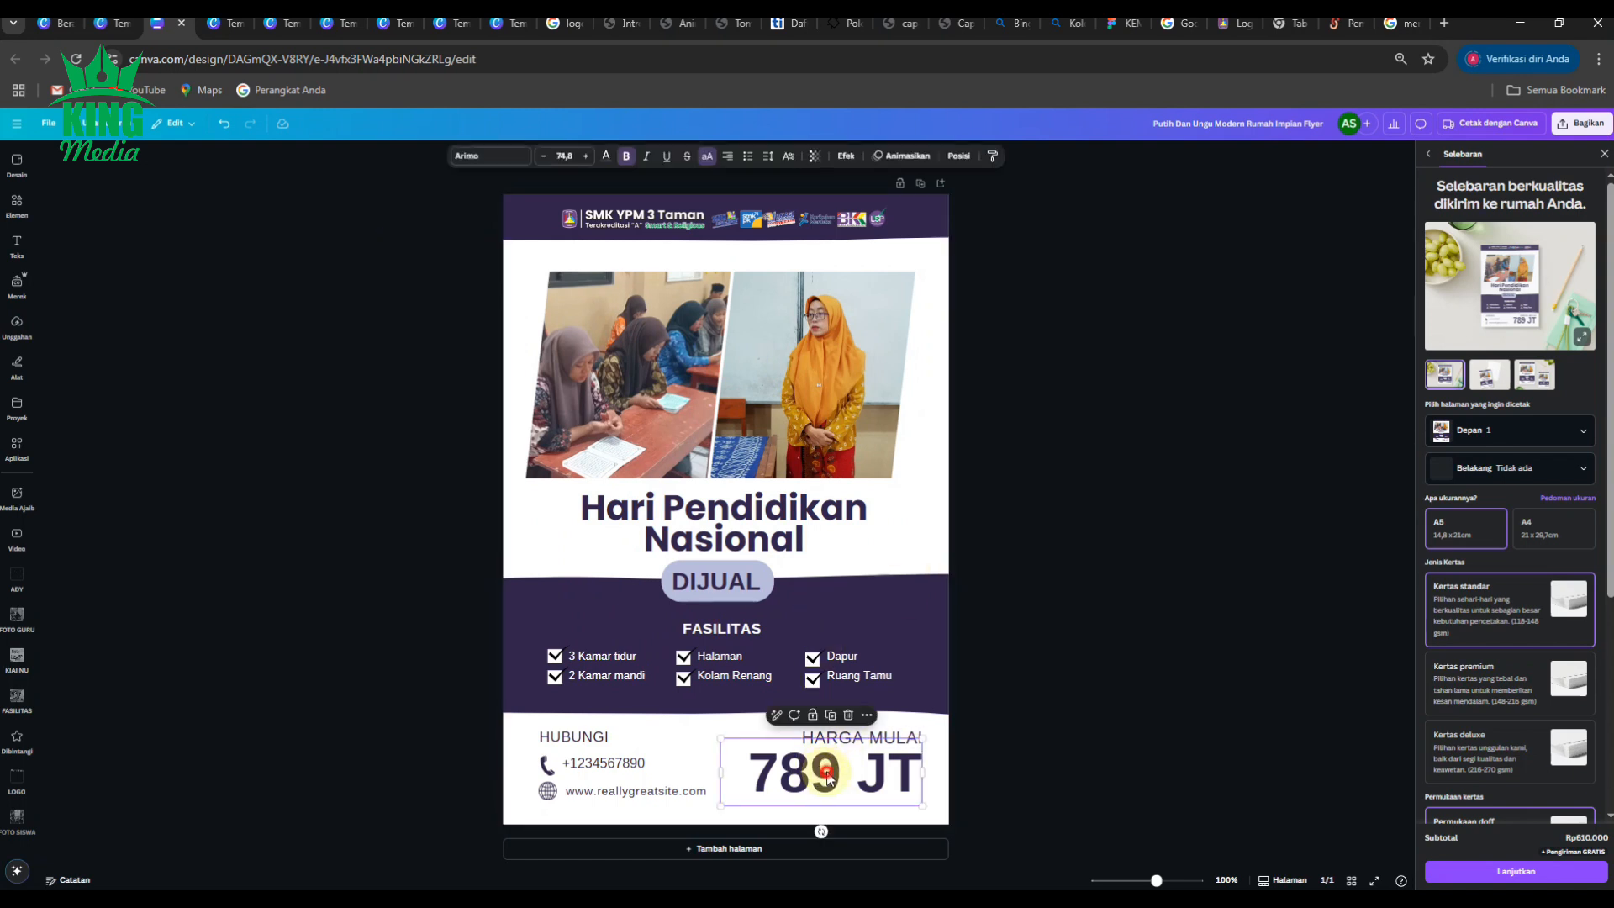
{"action": "type", "text": "25"}
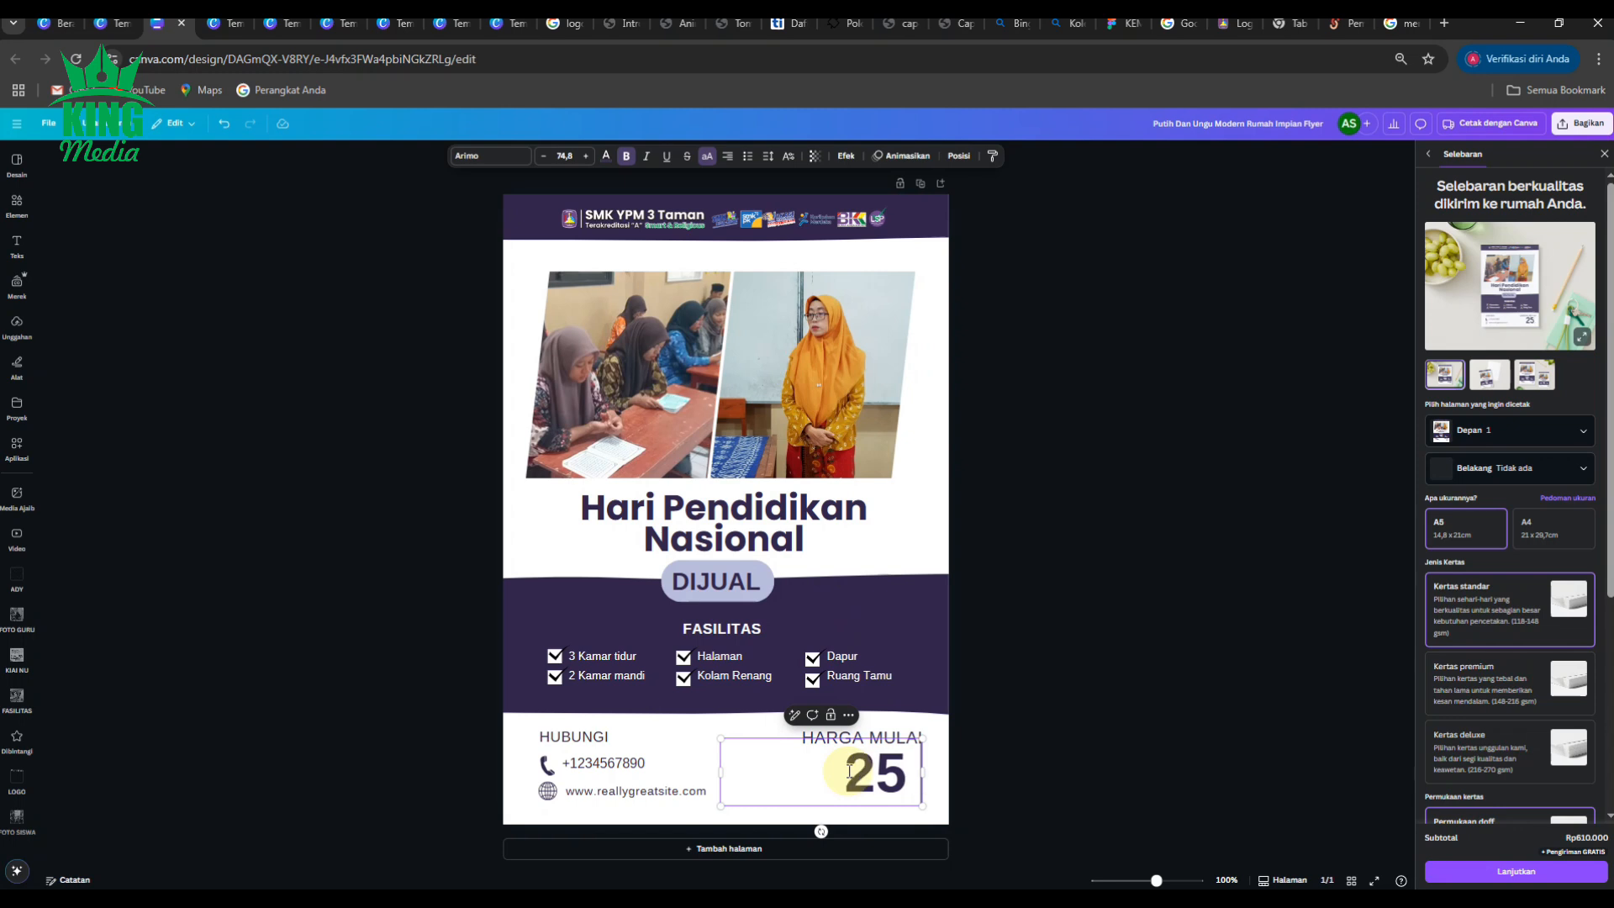
{"action": "type", "text": " %"}
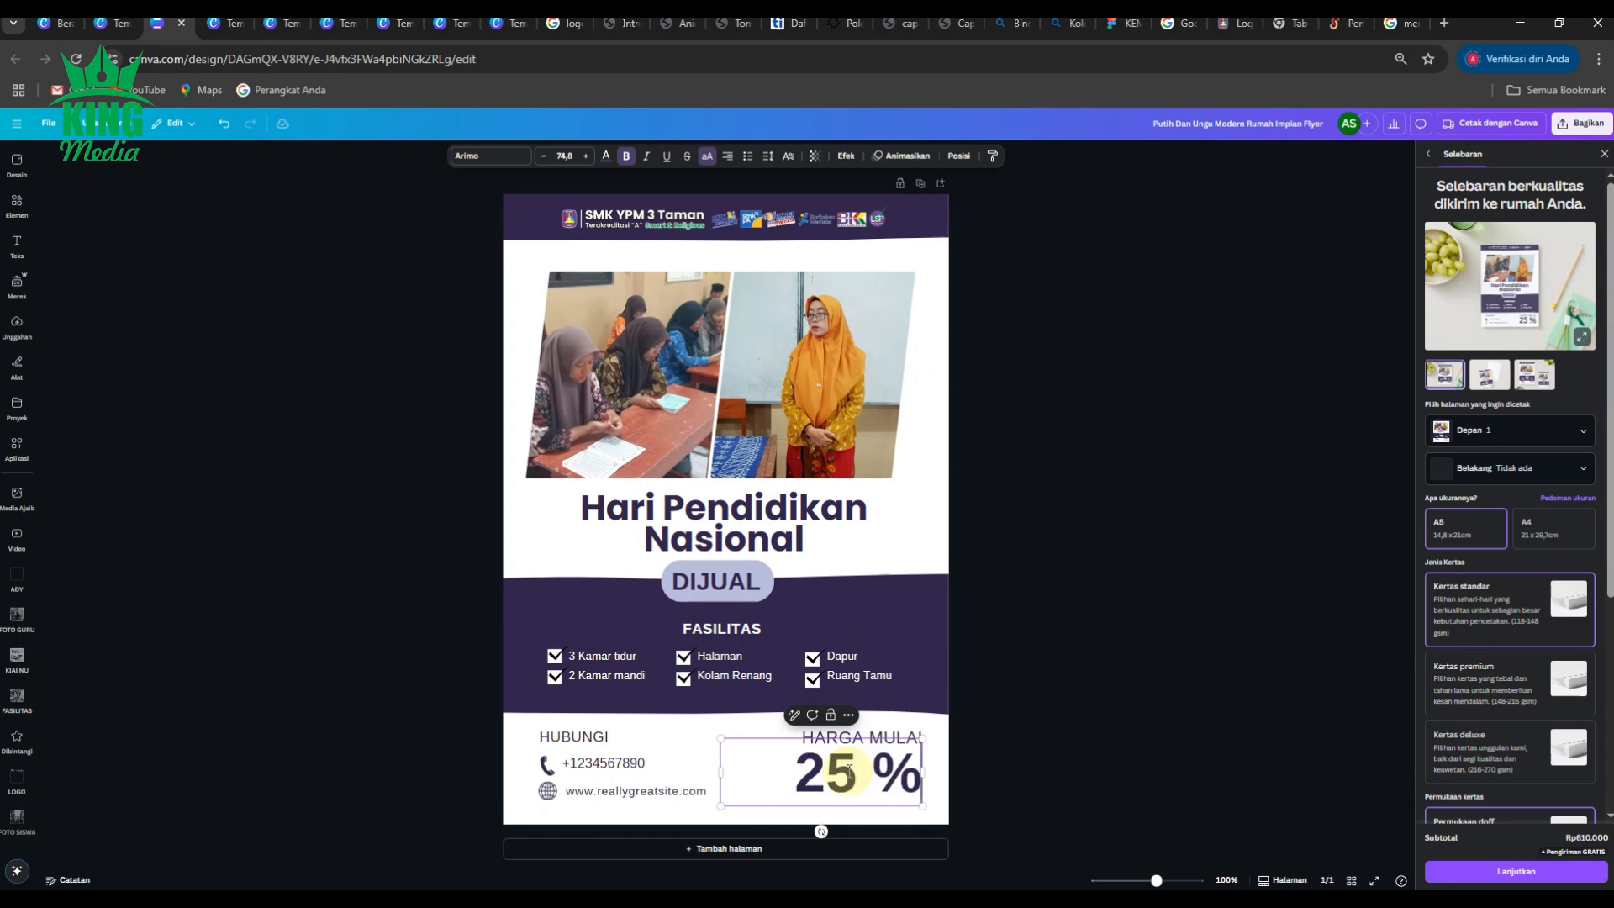
{"action": "left_click", "coordinate": [1144, 663]}
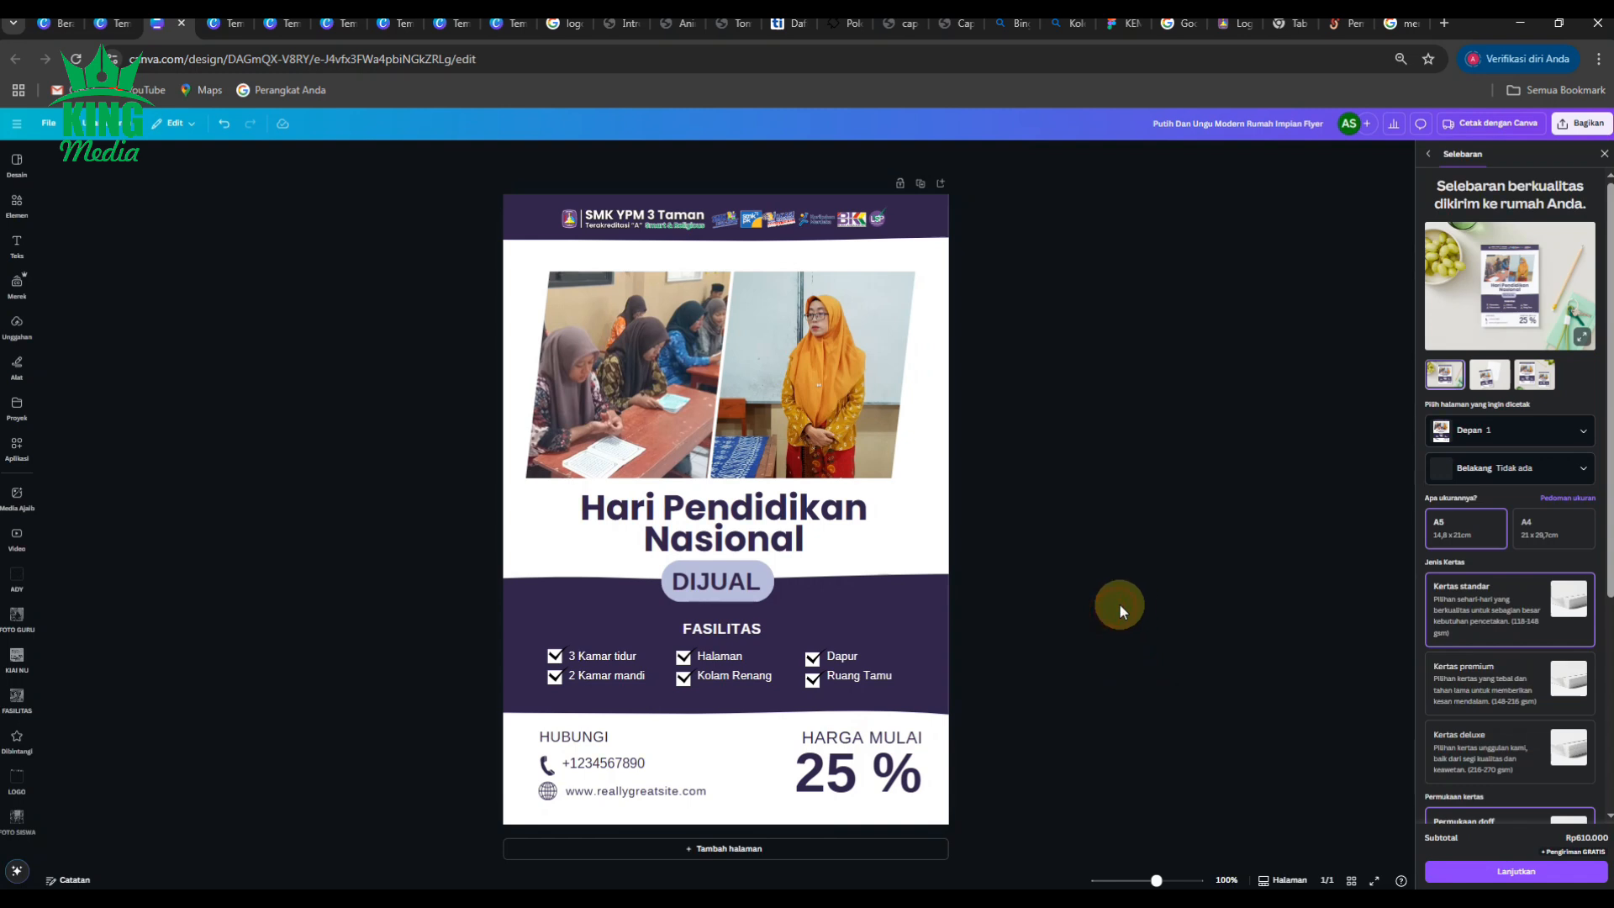
Tighten the letter spacing of the "25 %" text to -42.
{"action": "left_click", "coordinate": [837, 790]}
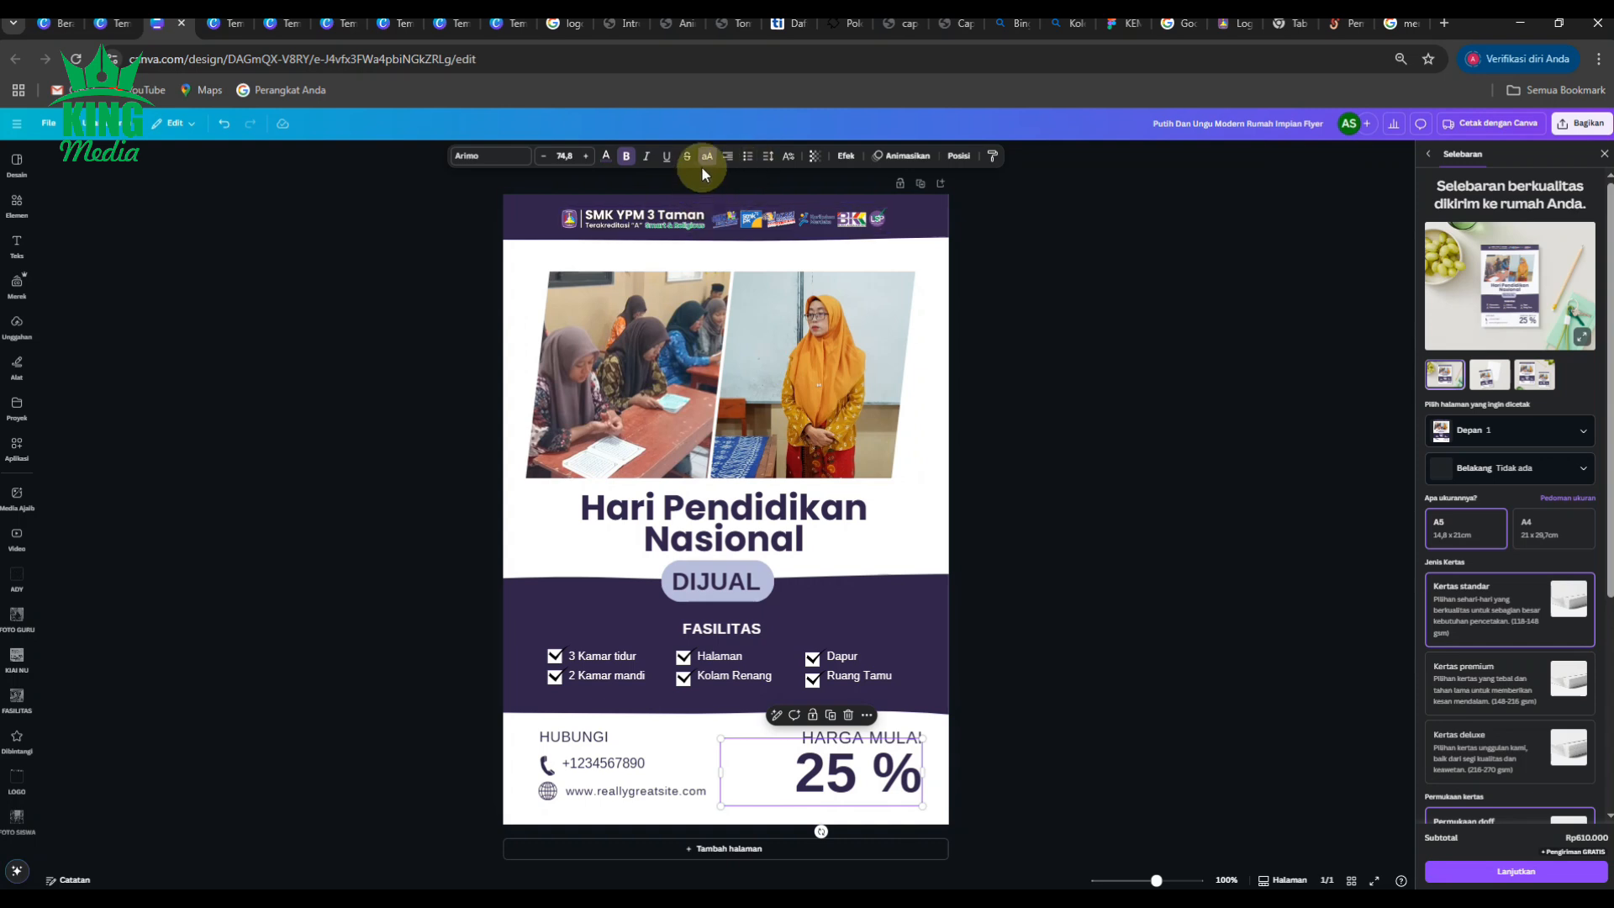
{"action": "left_click", "coordinate": [767, 155]}
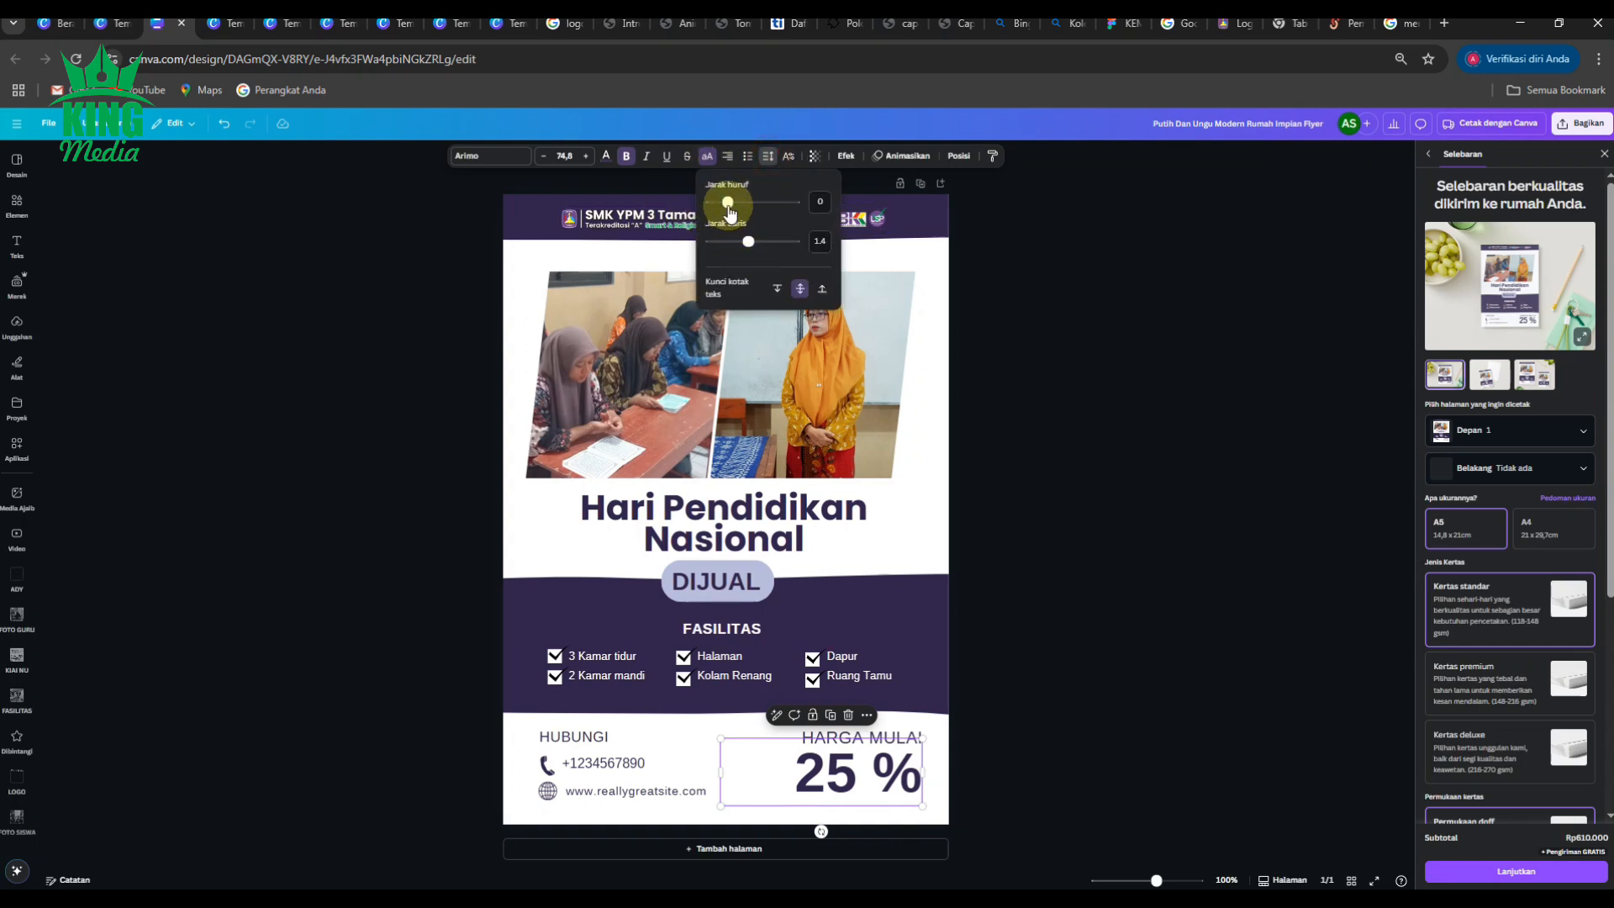
{"action": "left_click_drag", "start_coordinate": [728, 202], "coordinate": [722, 205]}
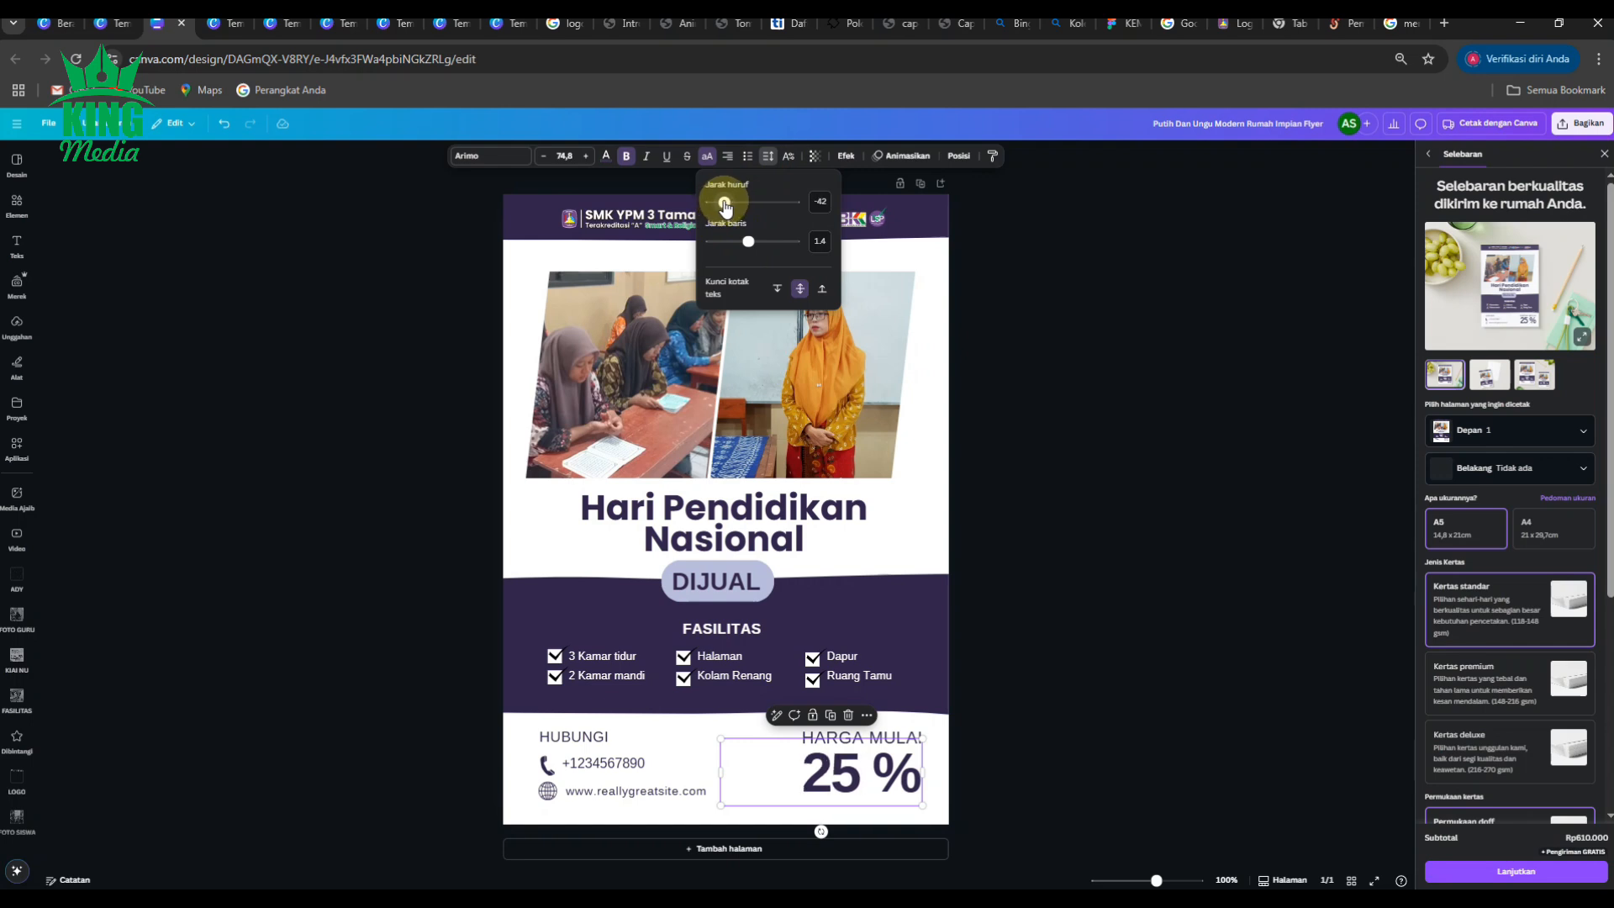
{"action": "left_click", "coordinate": [1042, 505]}
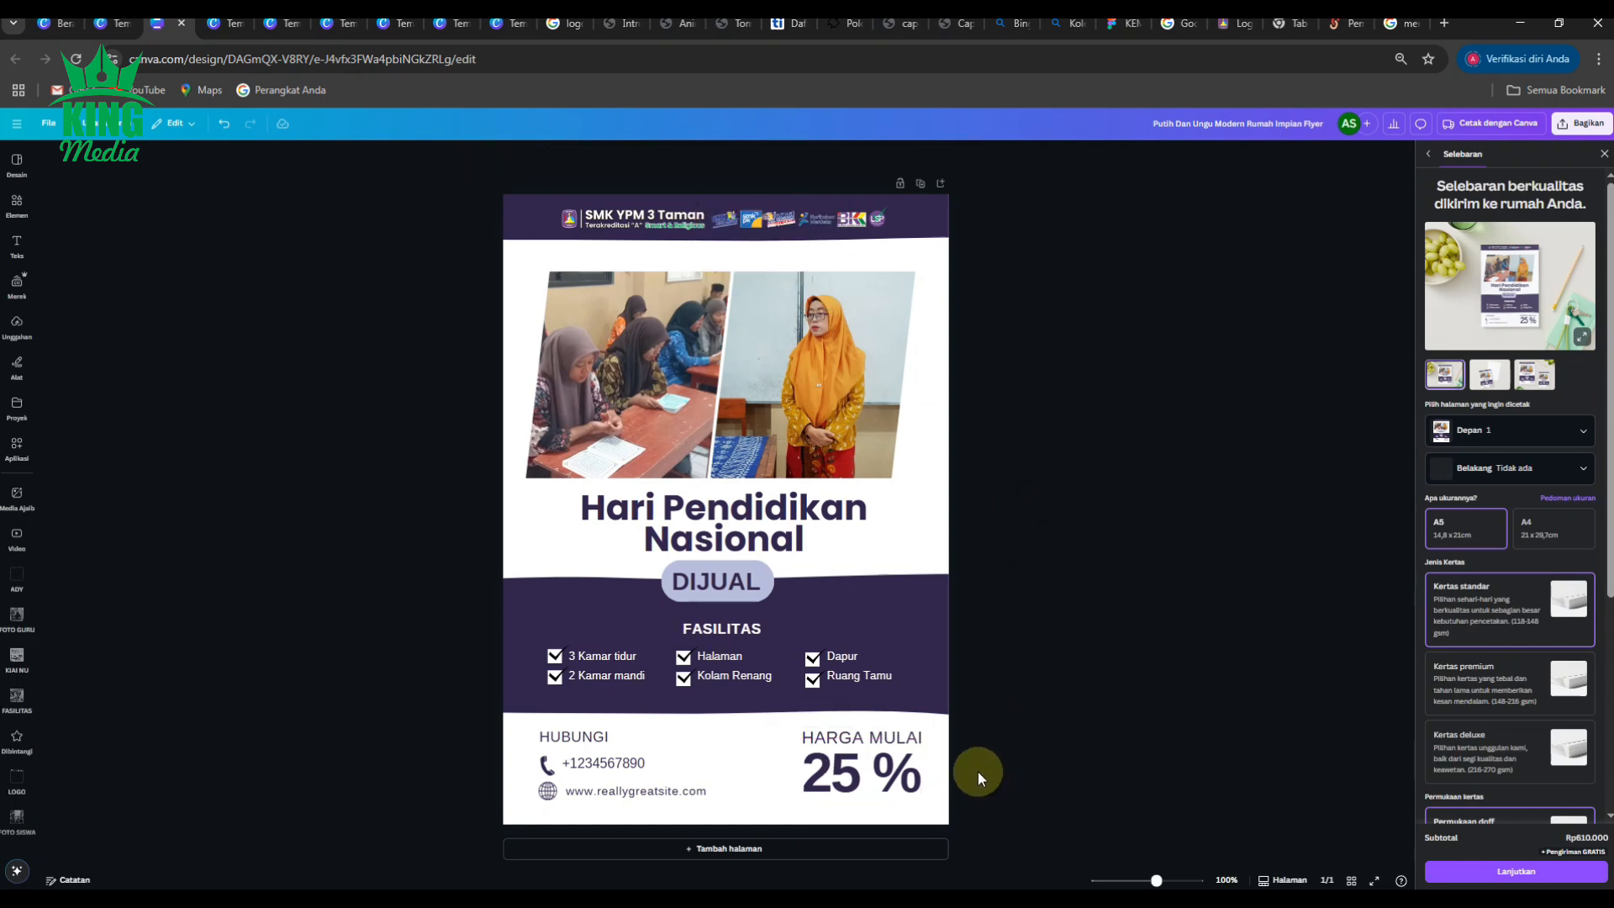
Turn off all caps for the "HARGA MULAI" label and replace its text with "Discount Uang Gedung".
{"action": "left_click", "coordinate": [841, 732]}
{"action": "double_click", "coordinate": [914, 753]}
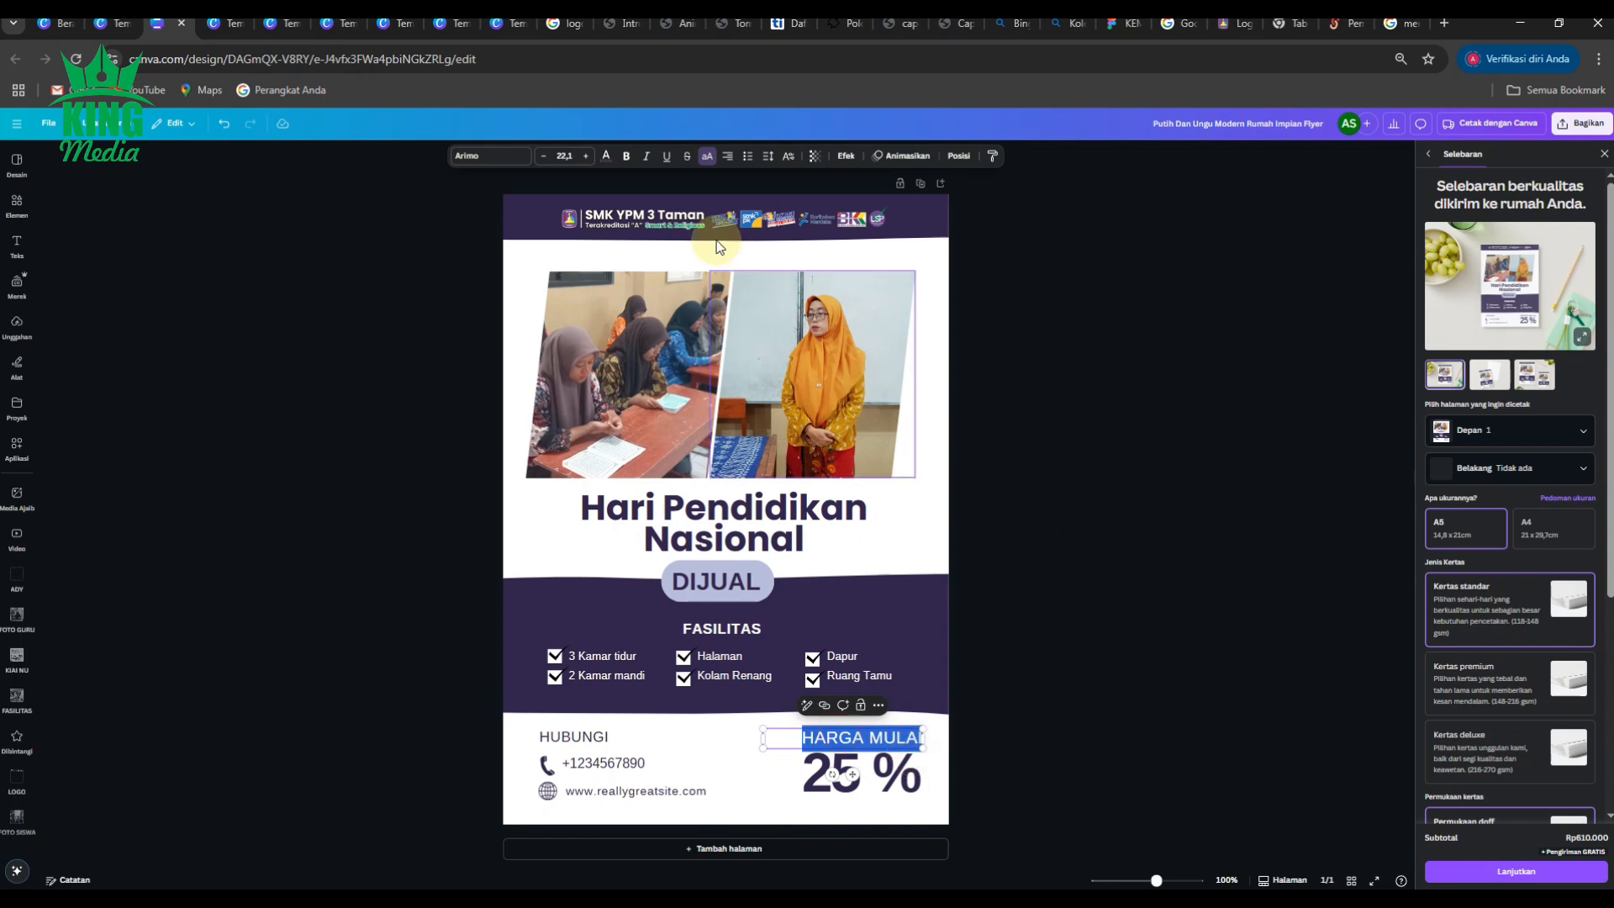
{"action": "left_click", "coordinate": [707, 156]}
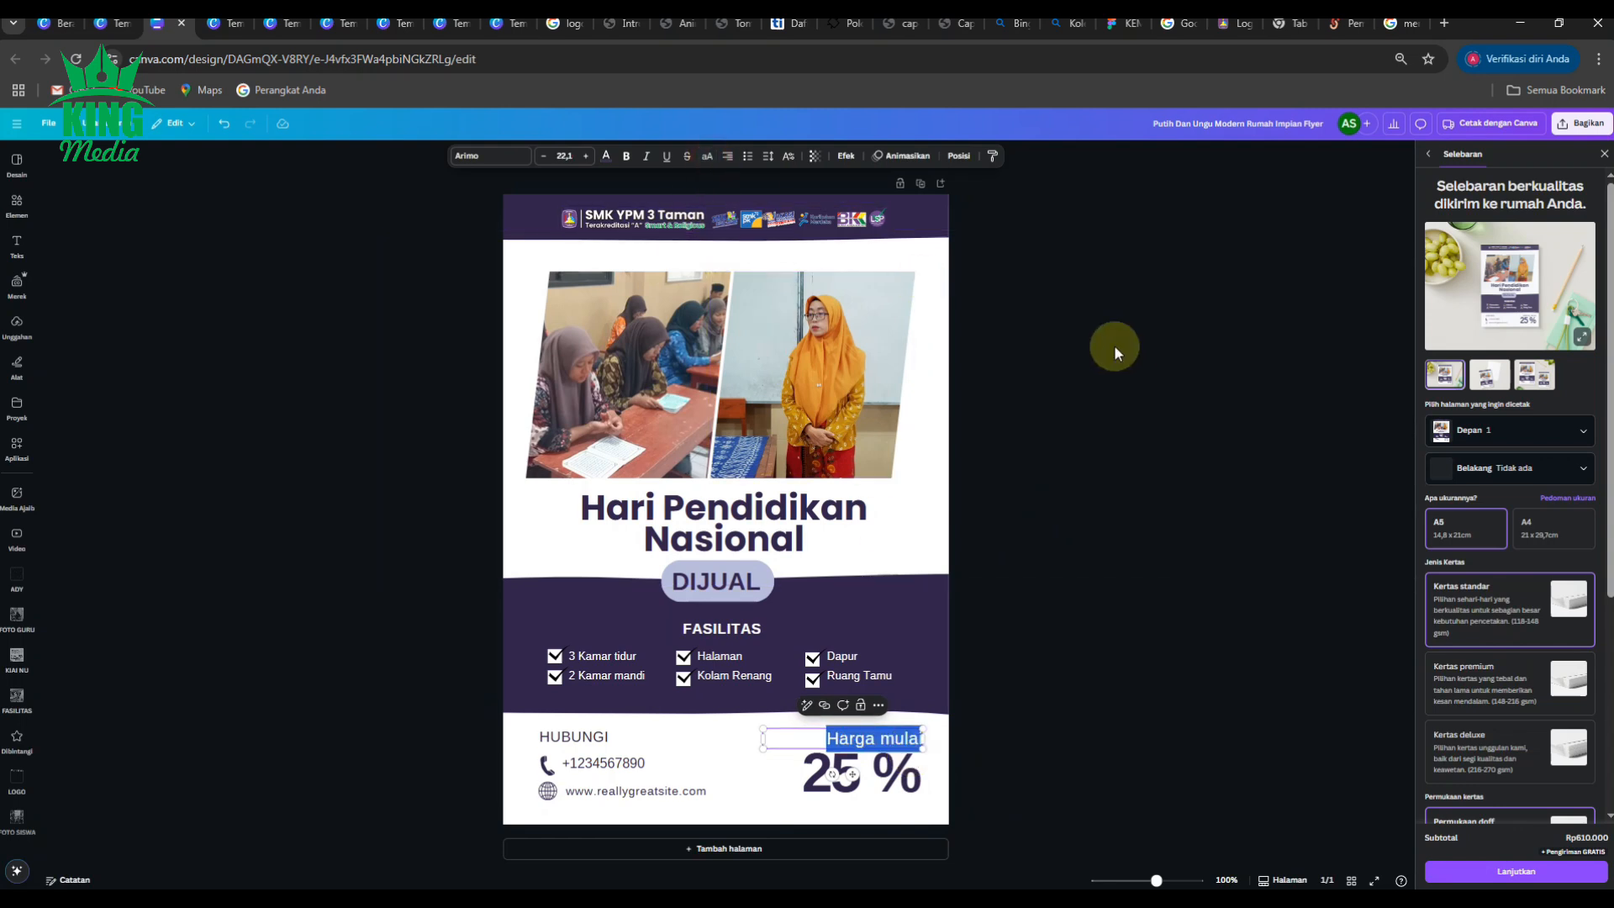
{"action": "type", "text": "Disc"}
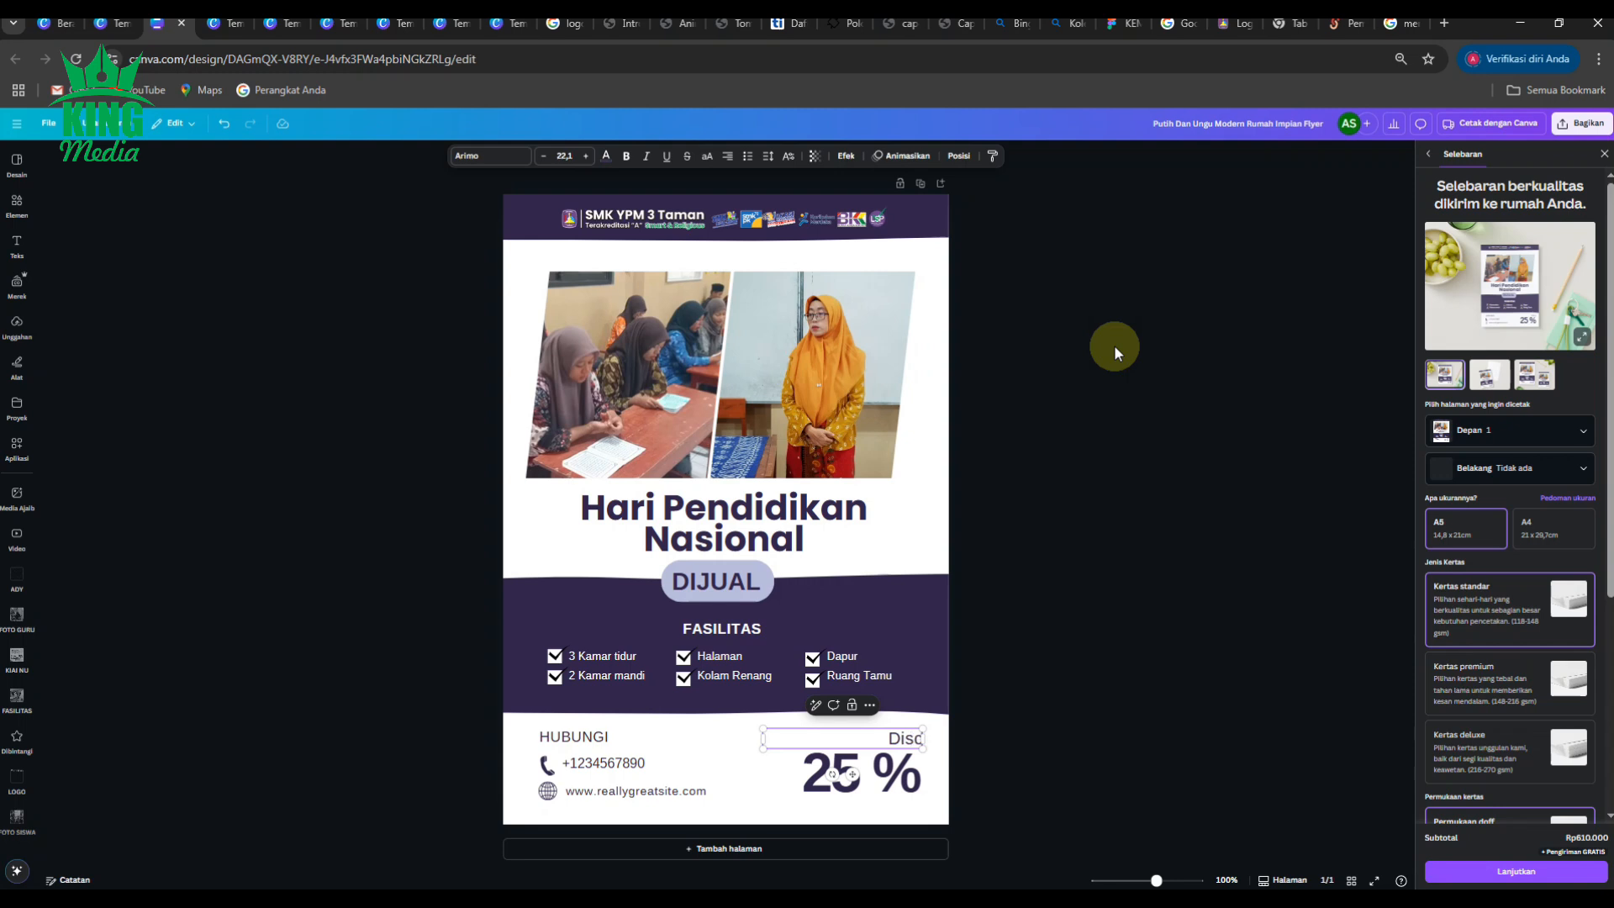
{"action": "type", "text": "ount Uang G"}
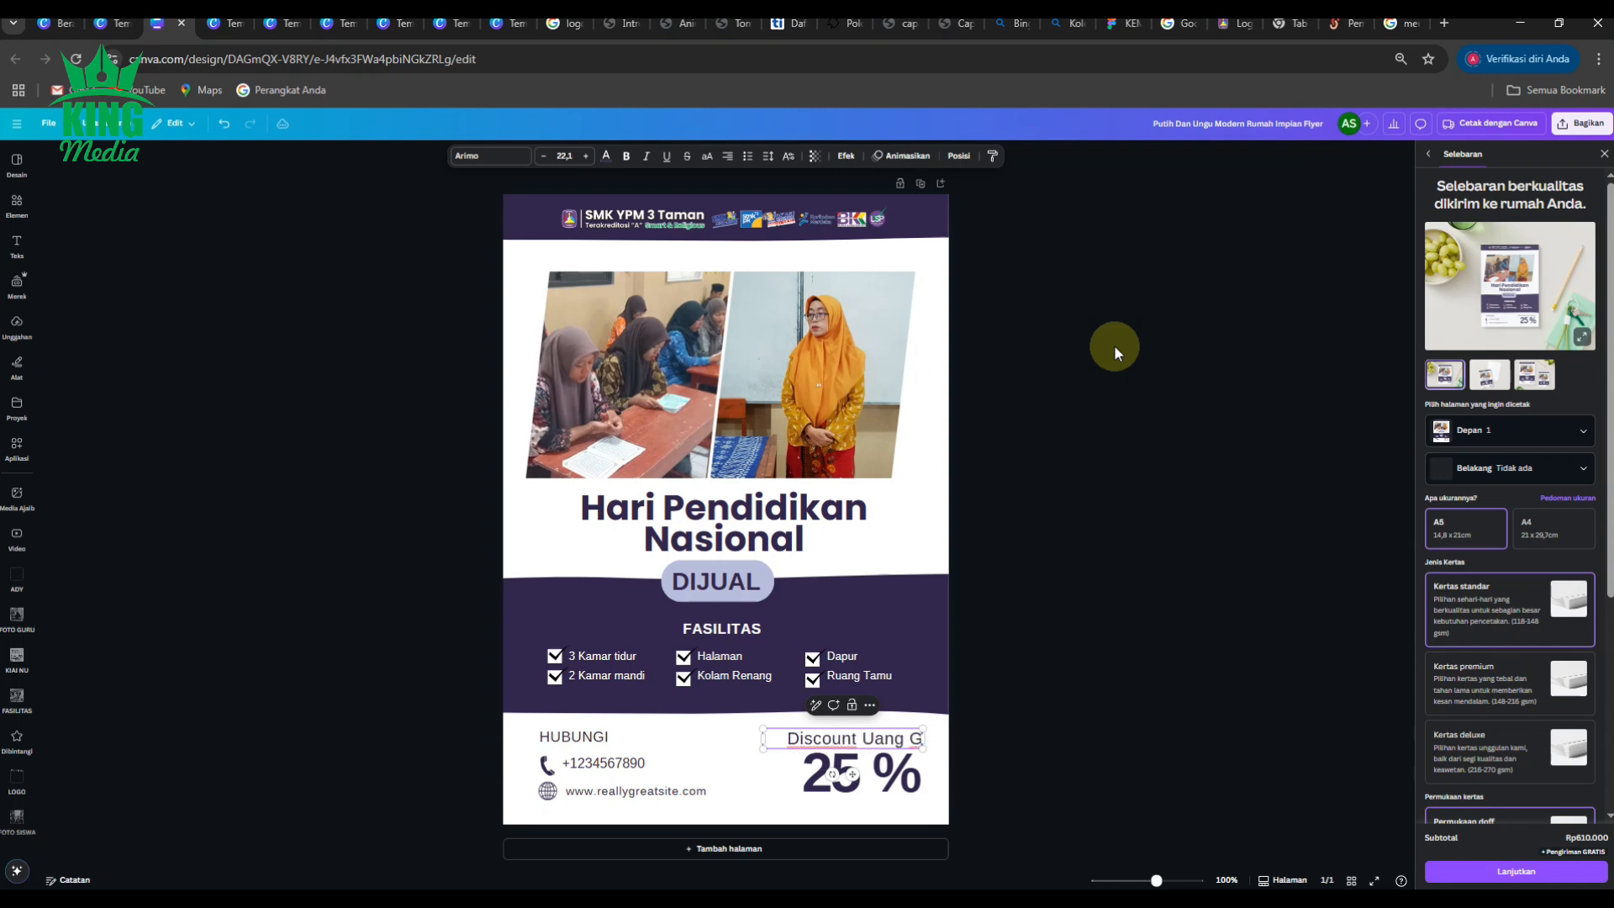
{"action": "type", "text": "edung"}
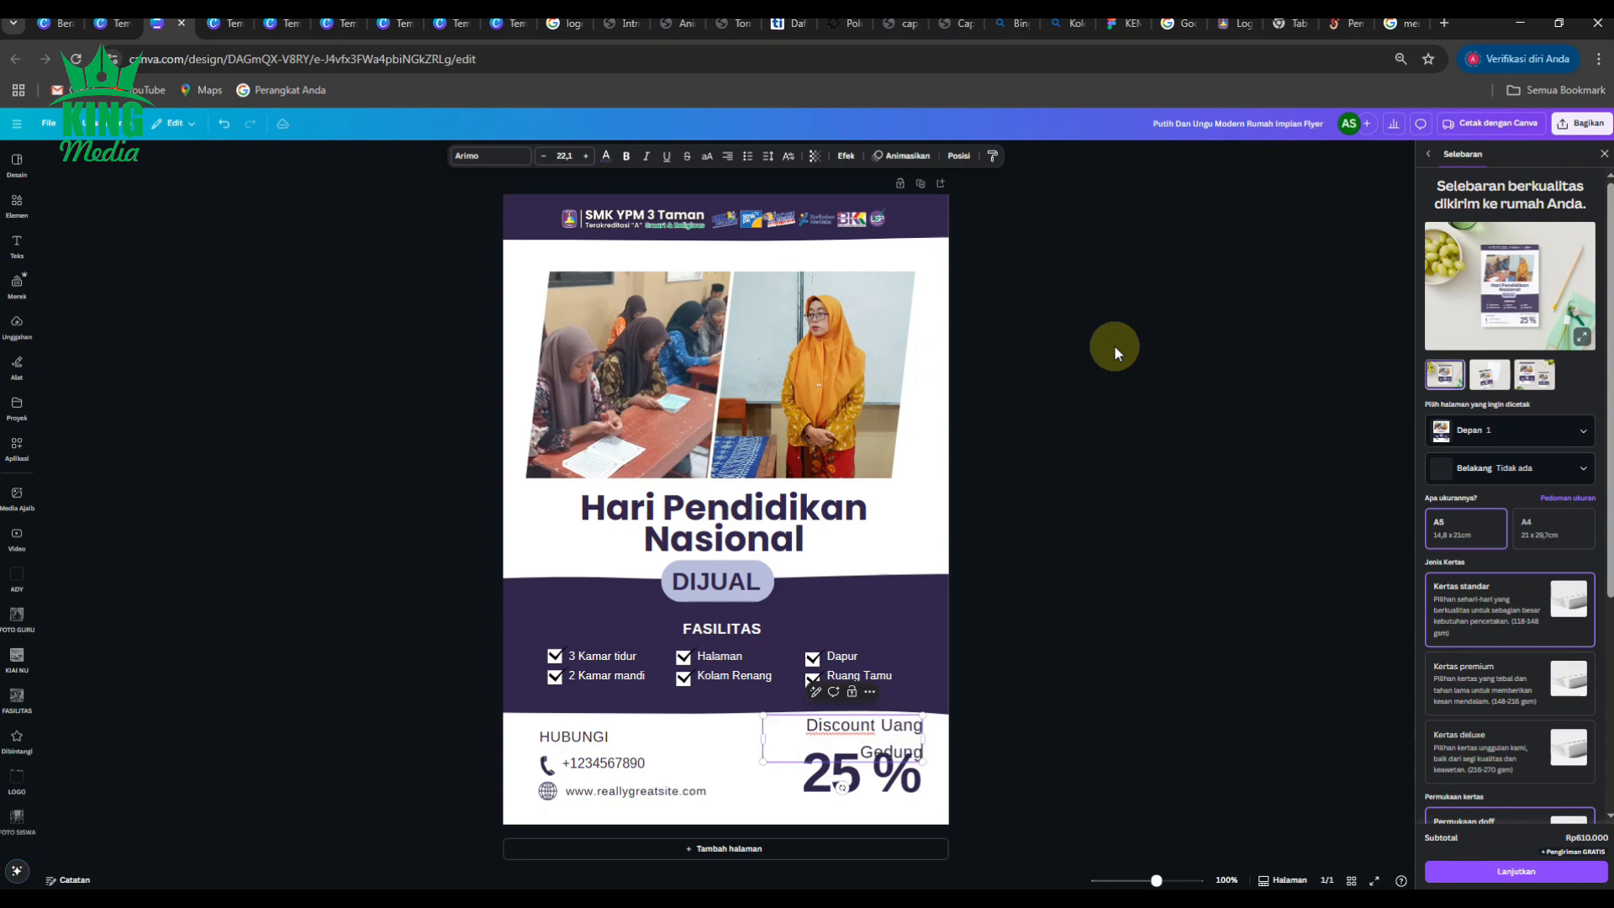
{"action": "left_click", "coordinate": [1053, 681]}
Reduce the "Discount Uang Gedung" label's font size to 17,1 so it fits on one line.
{"action": "left_click", "coordinate": [854, 733]}
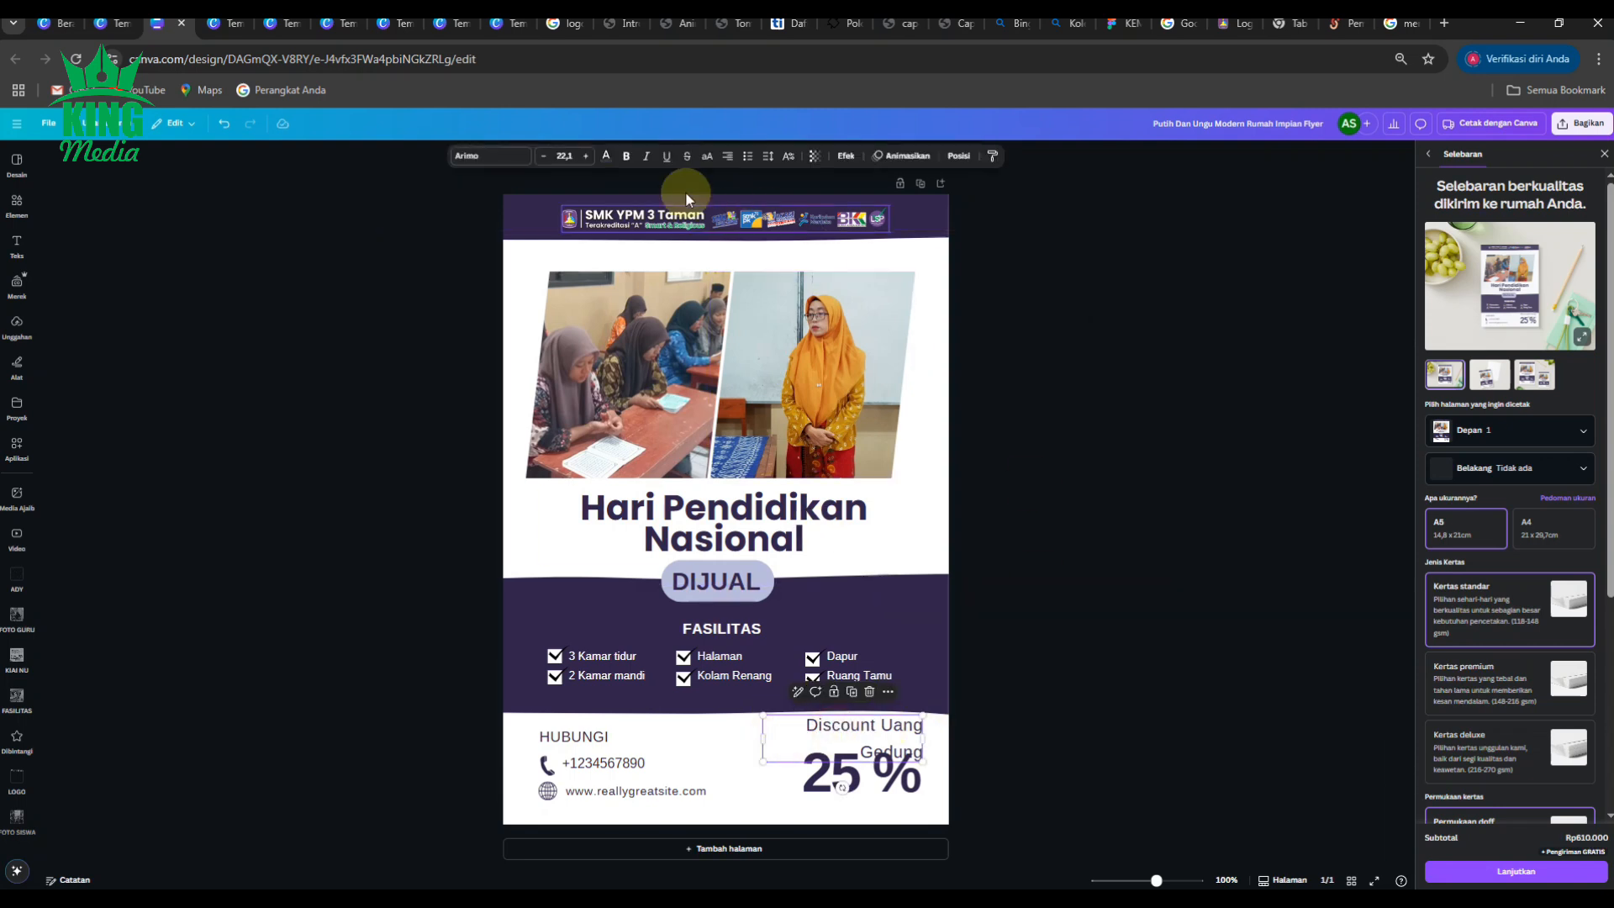
{"action": "left_click", "coordinate": [542, 156]}
{"action": "left_click", "coordinate": [543, 156]}
{"action": "left_click", "coordinate": [542, 157]}
{"action": "left_click", "coordinate": [543, 156]}
{"action": "left_click", "coordinate": [542, 156]}
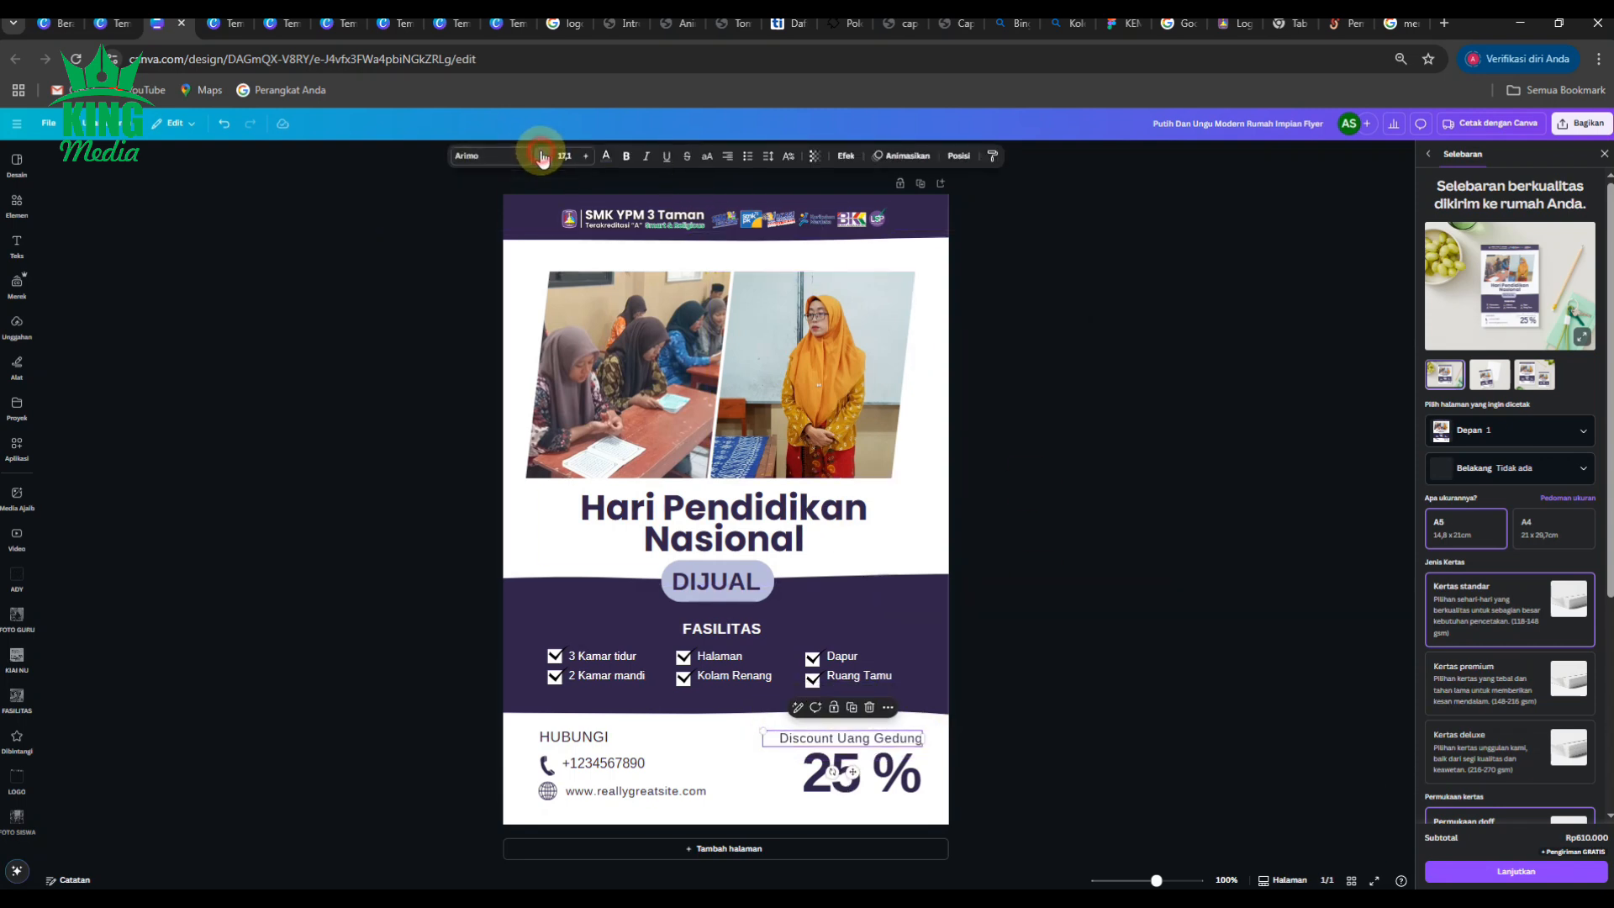
{"action": "left_click", "coordinate": [1083, 604]}
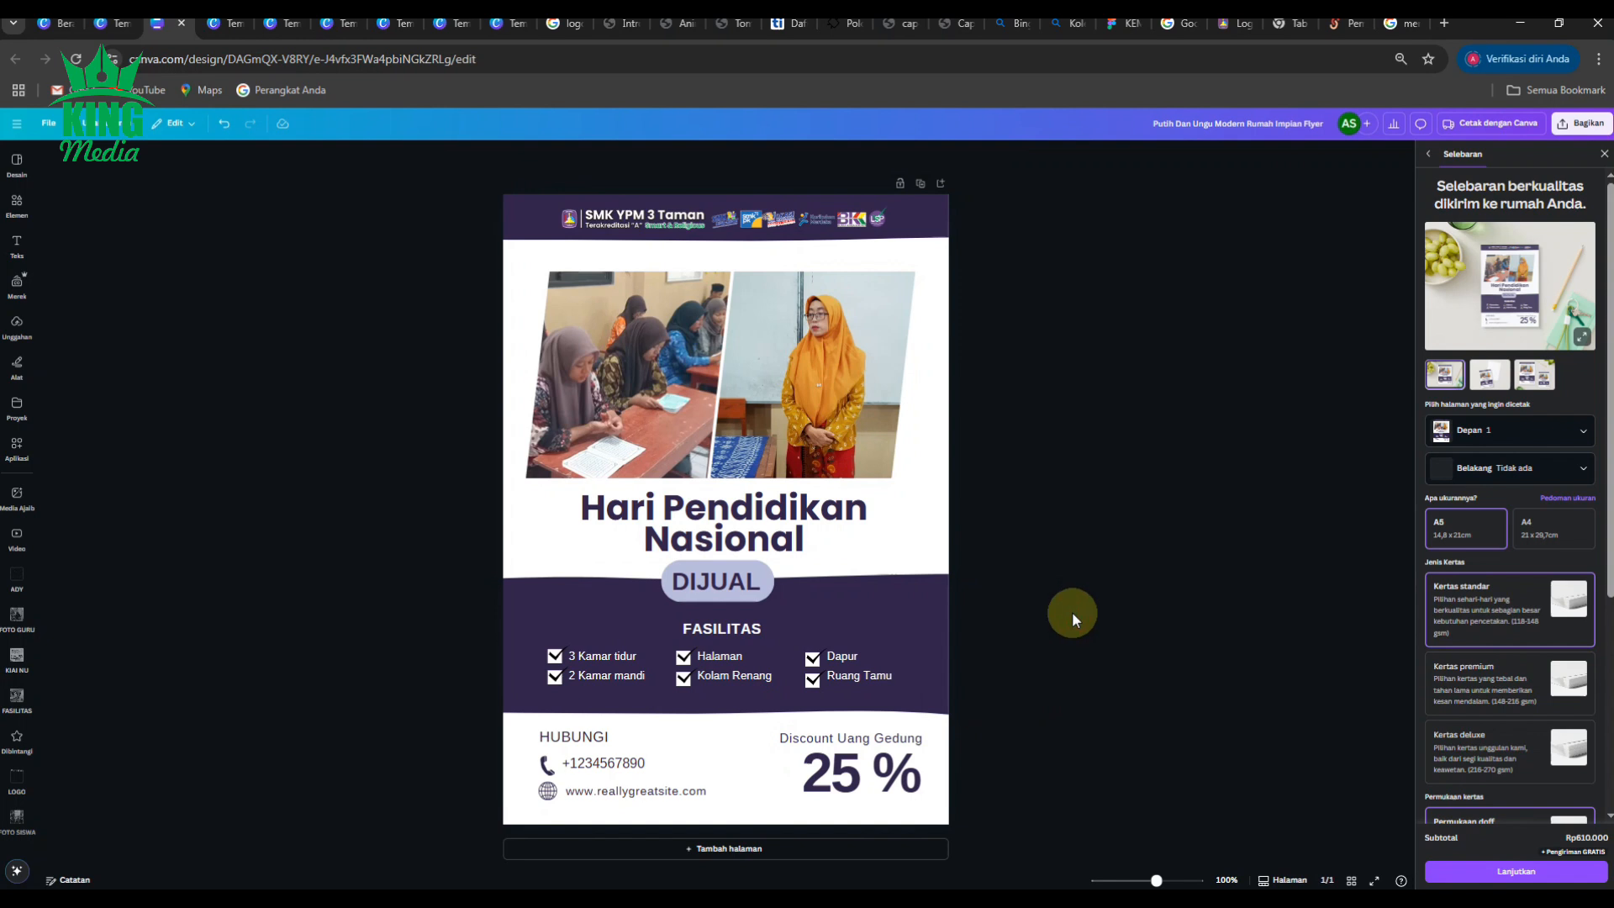
Make the "Discount Uang Gedung" label bold.
{"action": "left_click", "coordinate": [769, 736]}
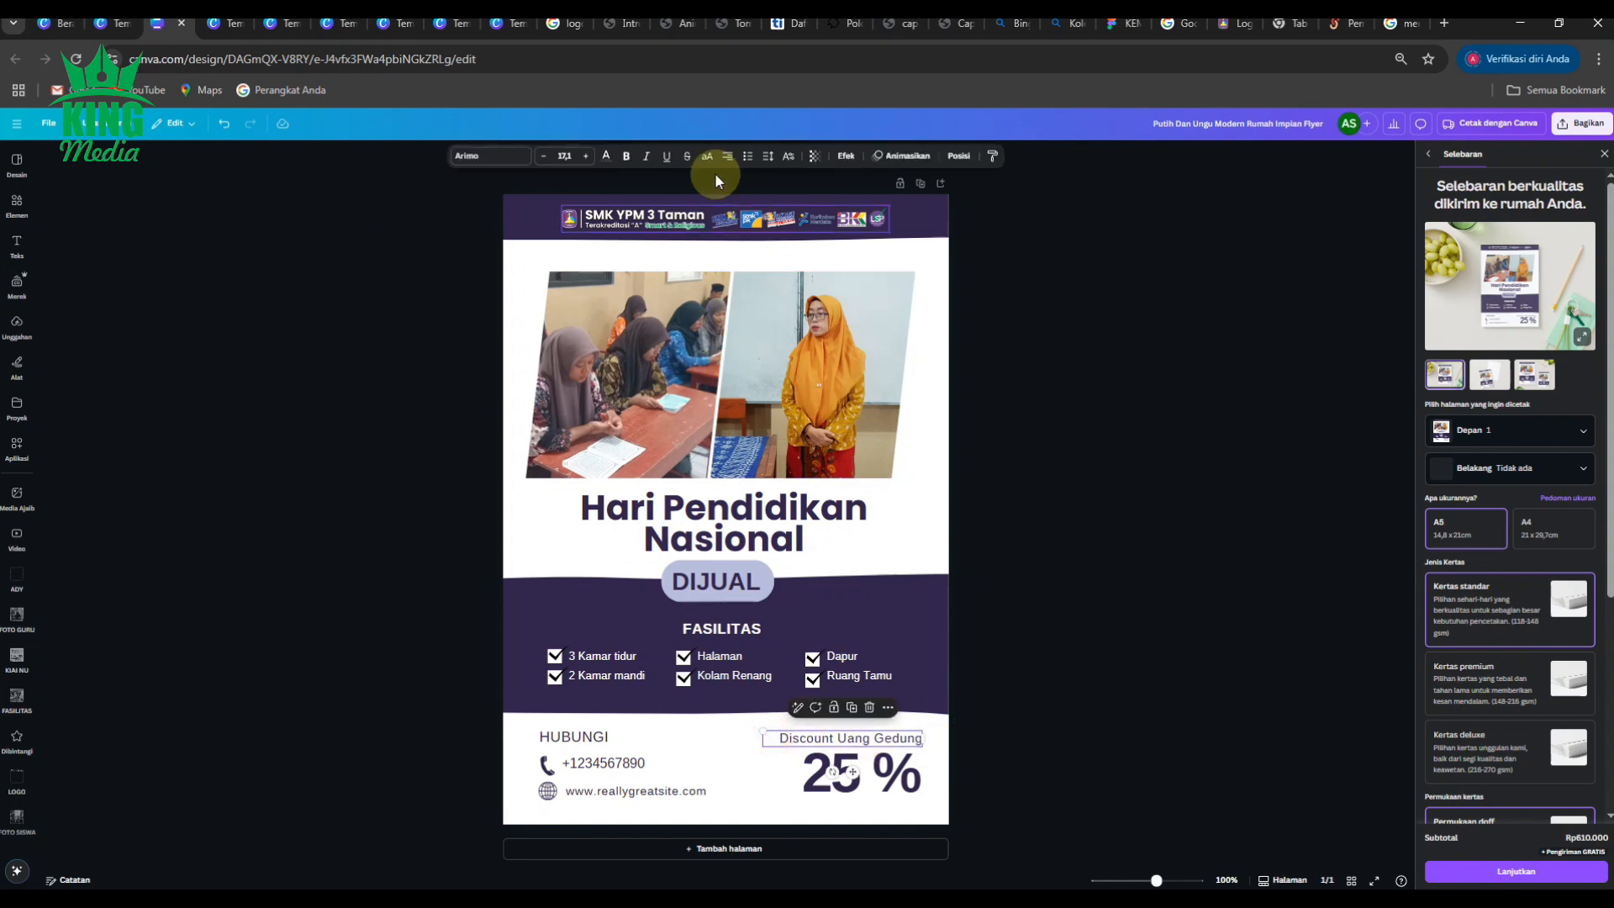
{"action": "left_click", "coordinate": [626, 160]}
{"action": "left_click", "coordinate": [1168, 523]}
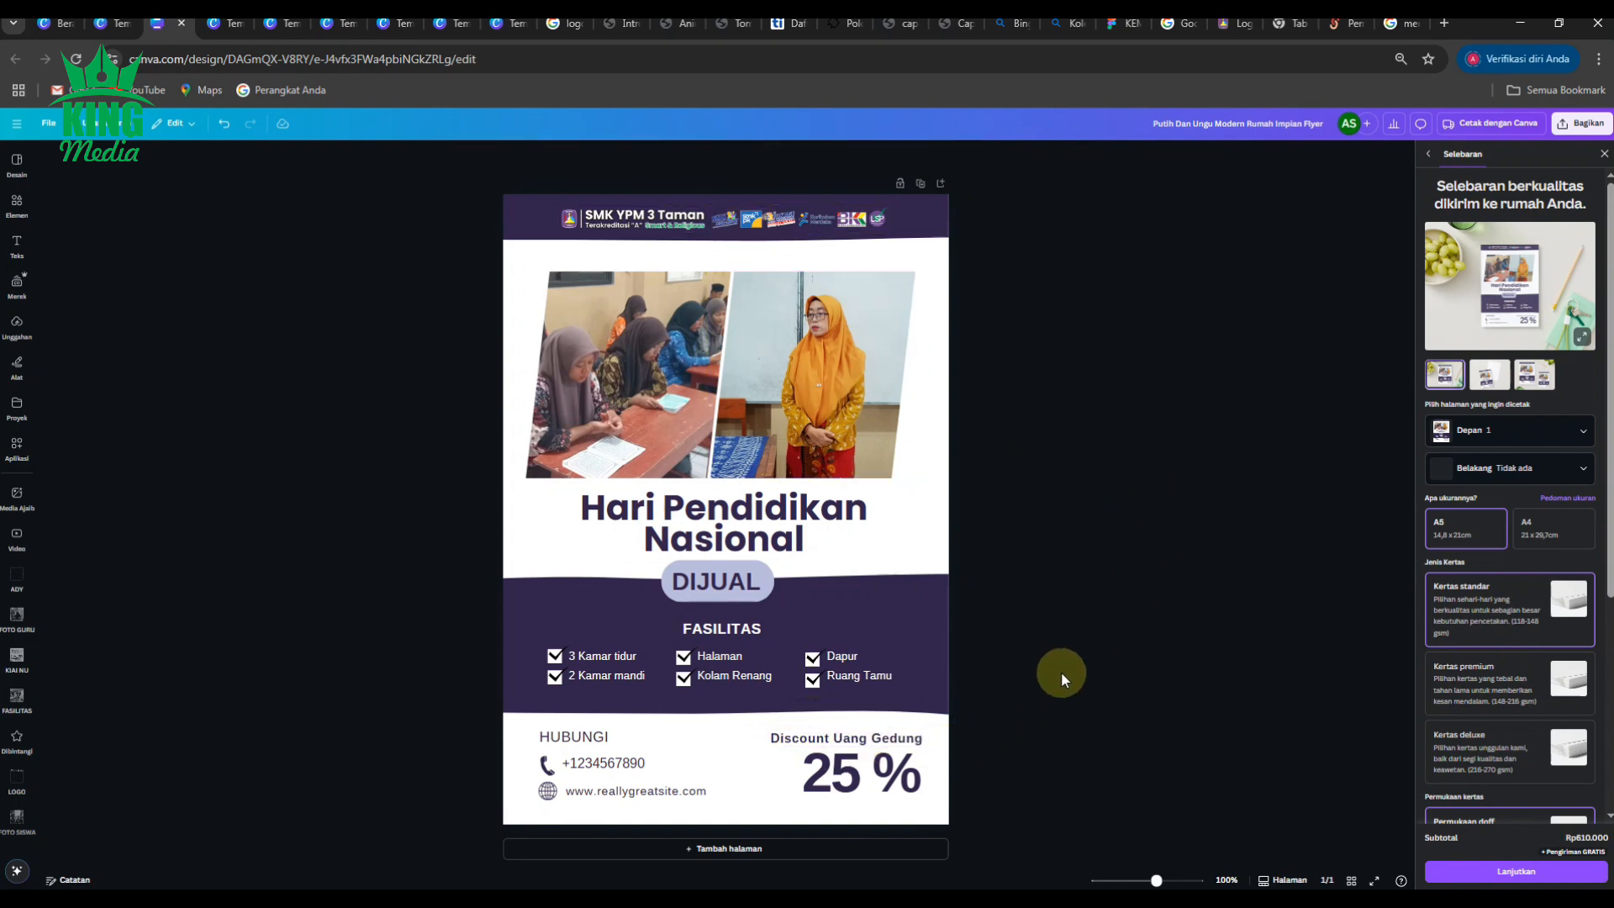
Delete the HUBUNGI heading, the placeholder phone number and website, and their two icons from the flyer's bottom section.
{"action": "left_click", "coordinate": [574, 745]}
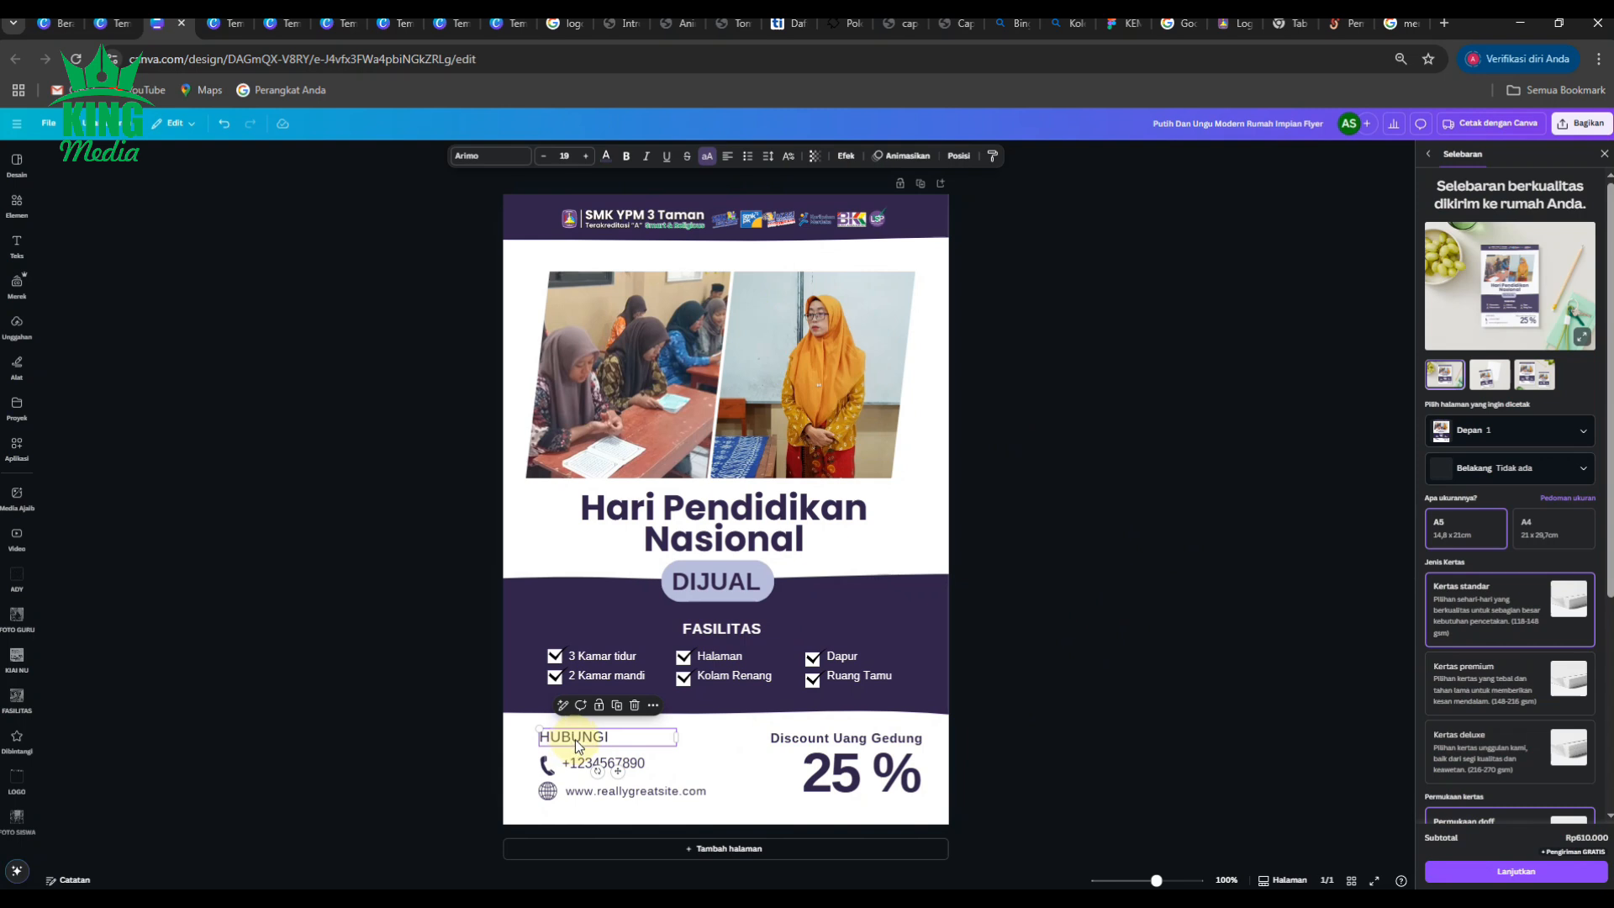
{"action": "key", "text": "Delete"}
{"action": "left_click", "coordinate": [579, 767]}
{"action": "key", "text": "Delete"}
{"action": "left_click", "coordinate": [604, 792]}
{"action": "key", "text": "Delete"}
{"action": "left_click", "coordinate": [550, 793]}
{"action": "key", "text": "Delete"}
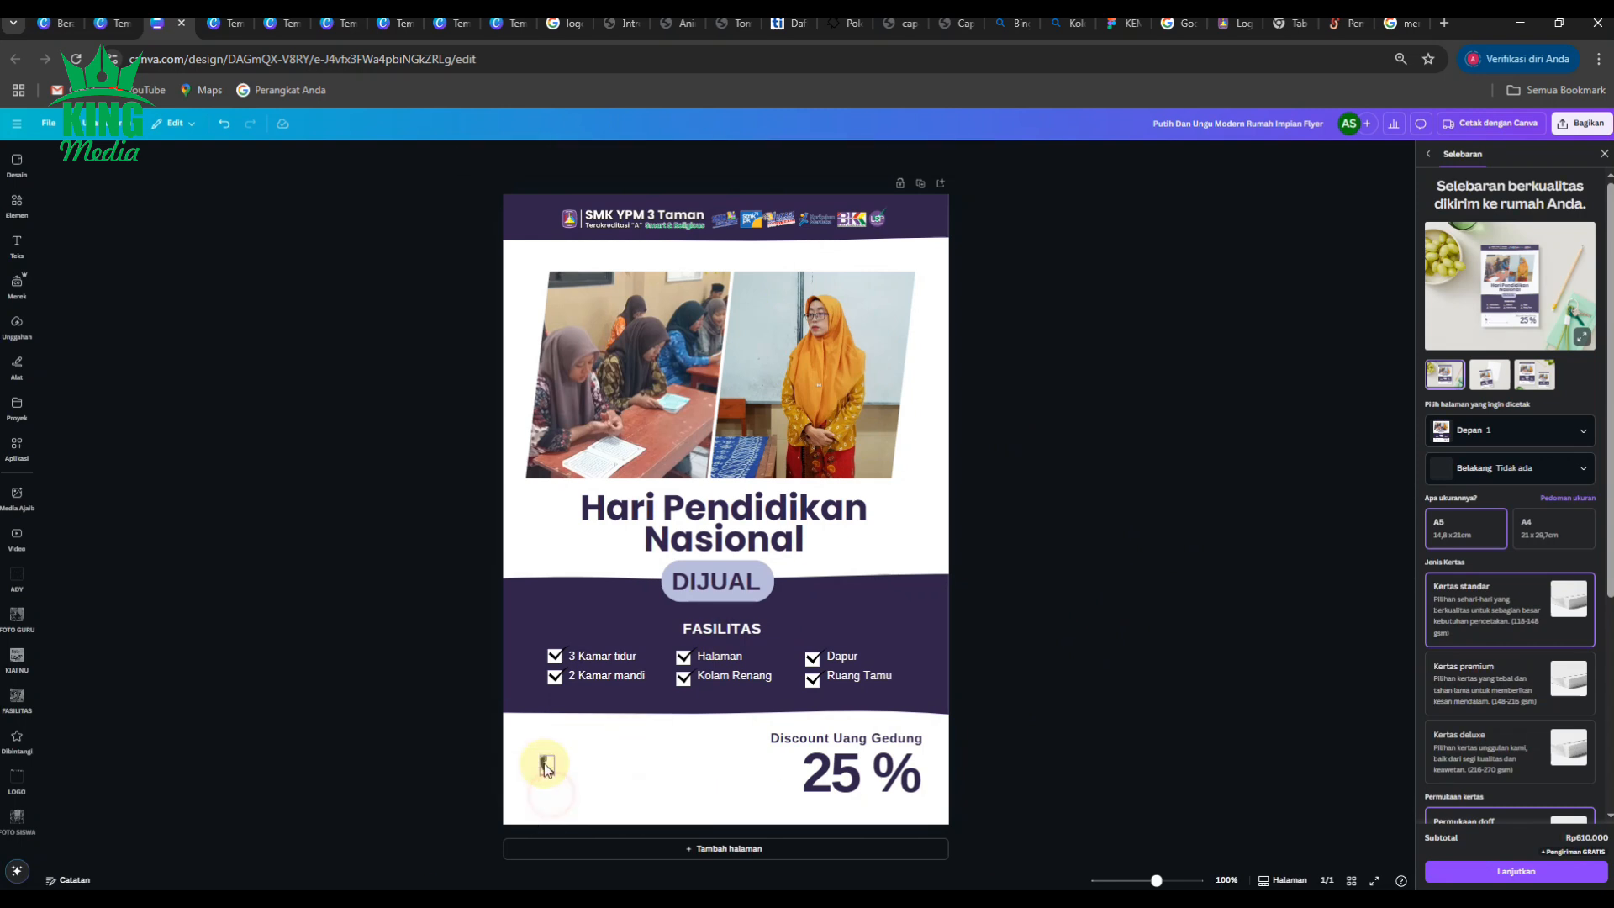
{"action": "left_click", "coordinate": [546, 765]}
{"action": "key", "text": "Delete"}
{"action": "left_click", "coordinate": [444, 706]}
Add the framed "SCAN ME PPDB ONLINE" QR code from the LOGO folder, shrink it, and place it in the flyer's bottom-left area.
{"action": "left_click", "coordinate": [17, 538]}
{"action": "left_click", "coordinate": [279, 548]}
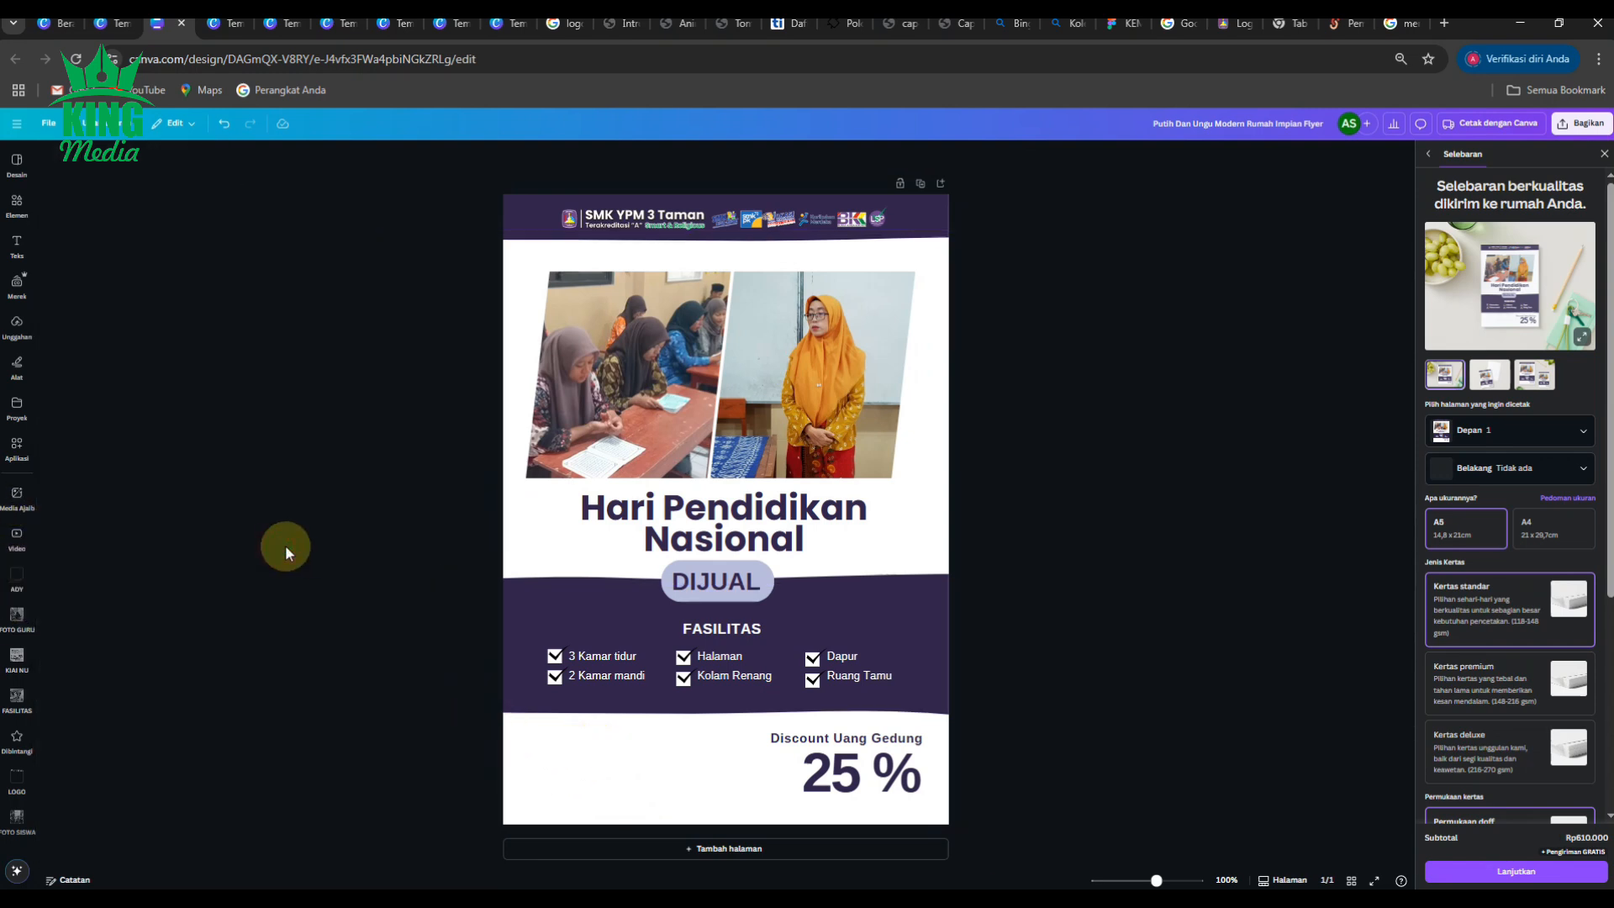
{"action": "left_click", "coordinate": [18, 780]}
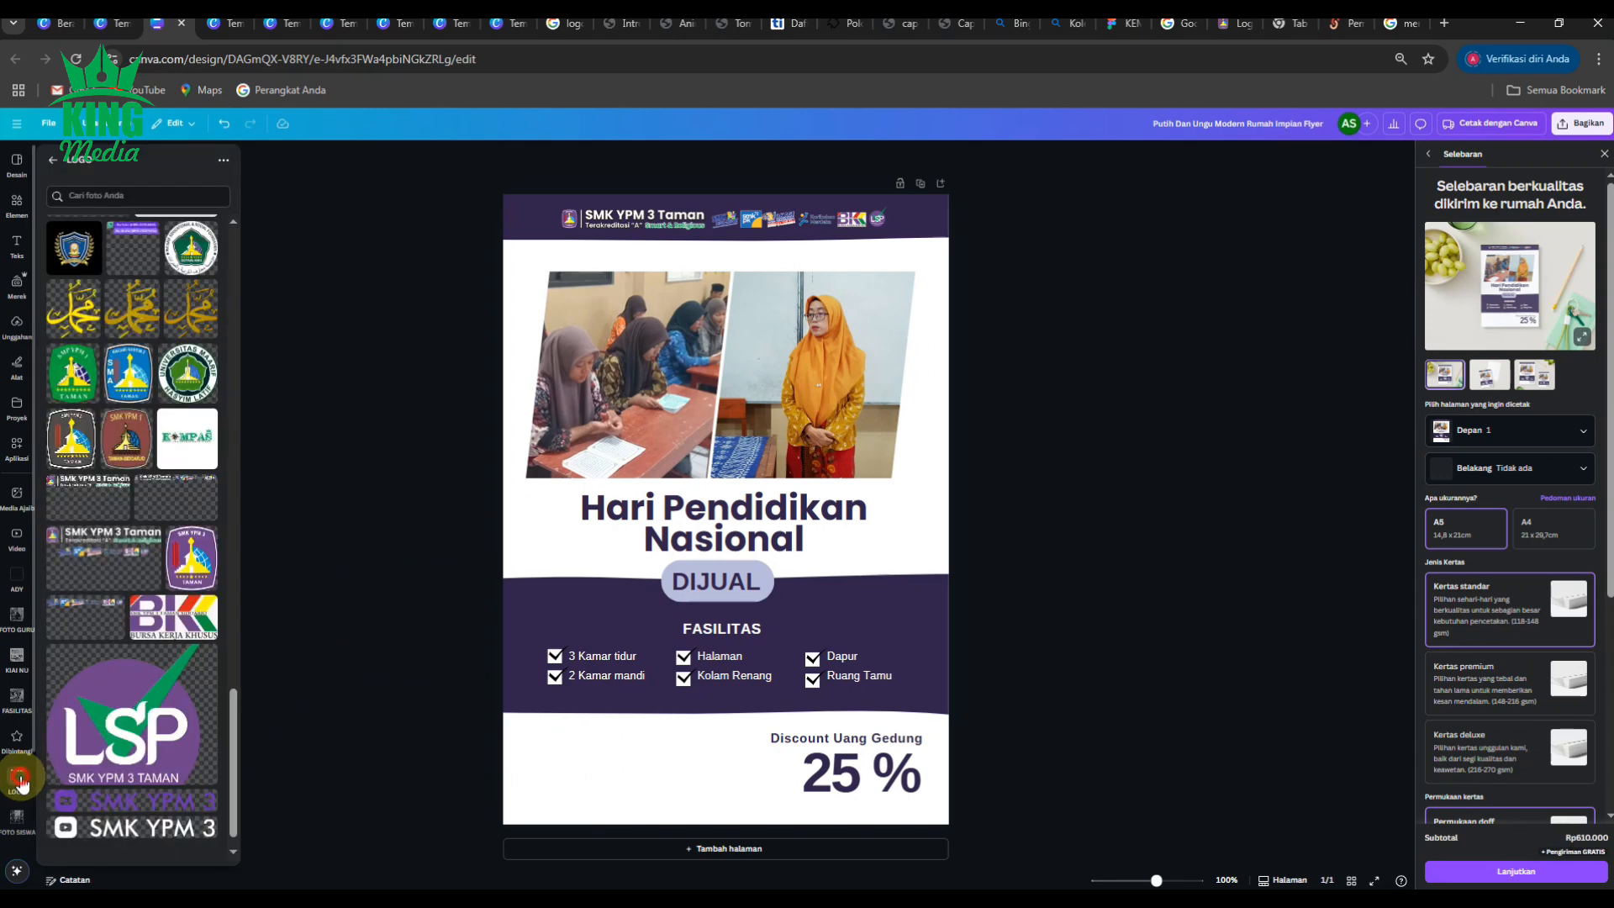
{"action": "scroll", "coordinate": [166, 607], "scroll_direction": "up", "scroll_amount": 1}
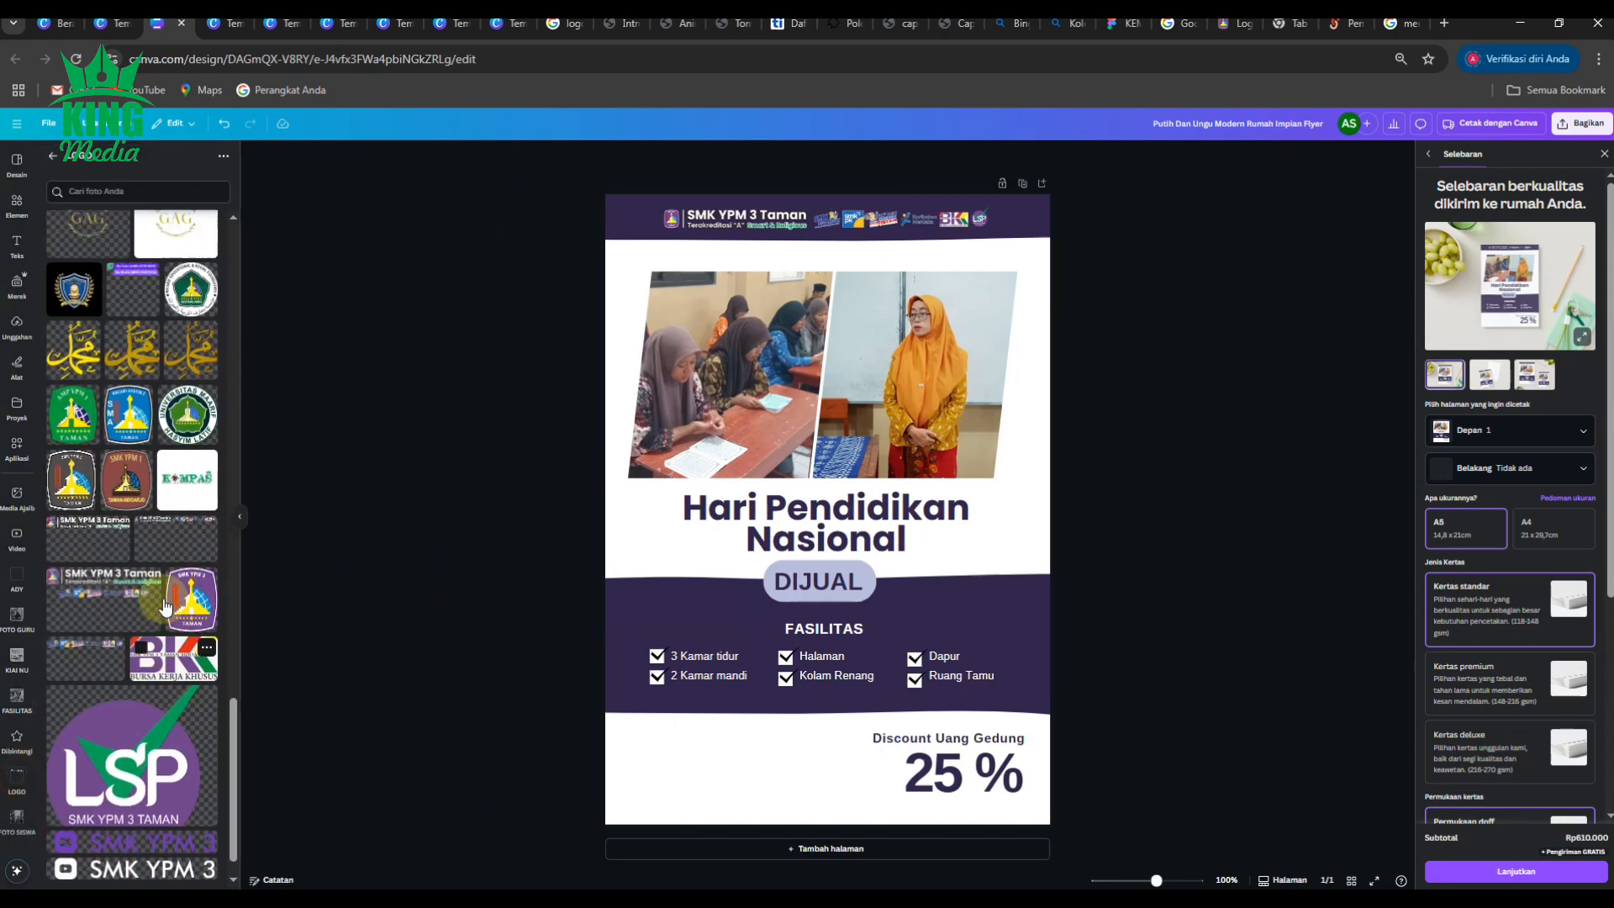
{"action": "scroll", "coordinate": [165, 607], "scroll_direction": "up", "scroll_amount": 12}
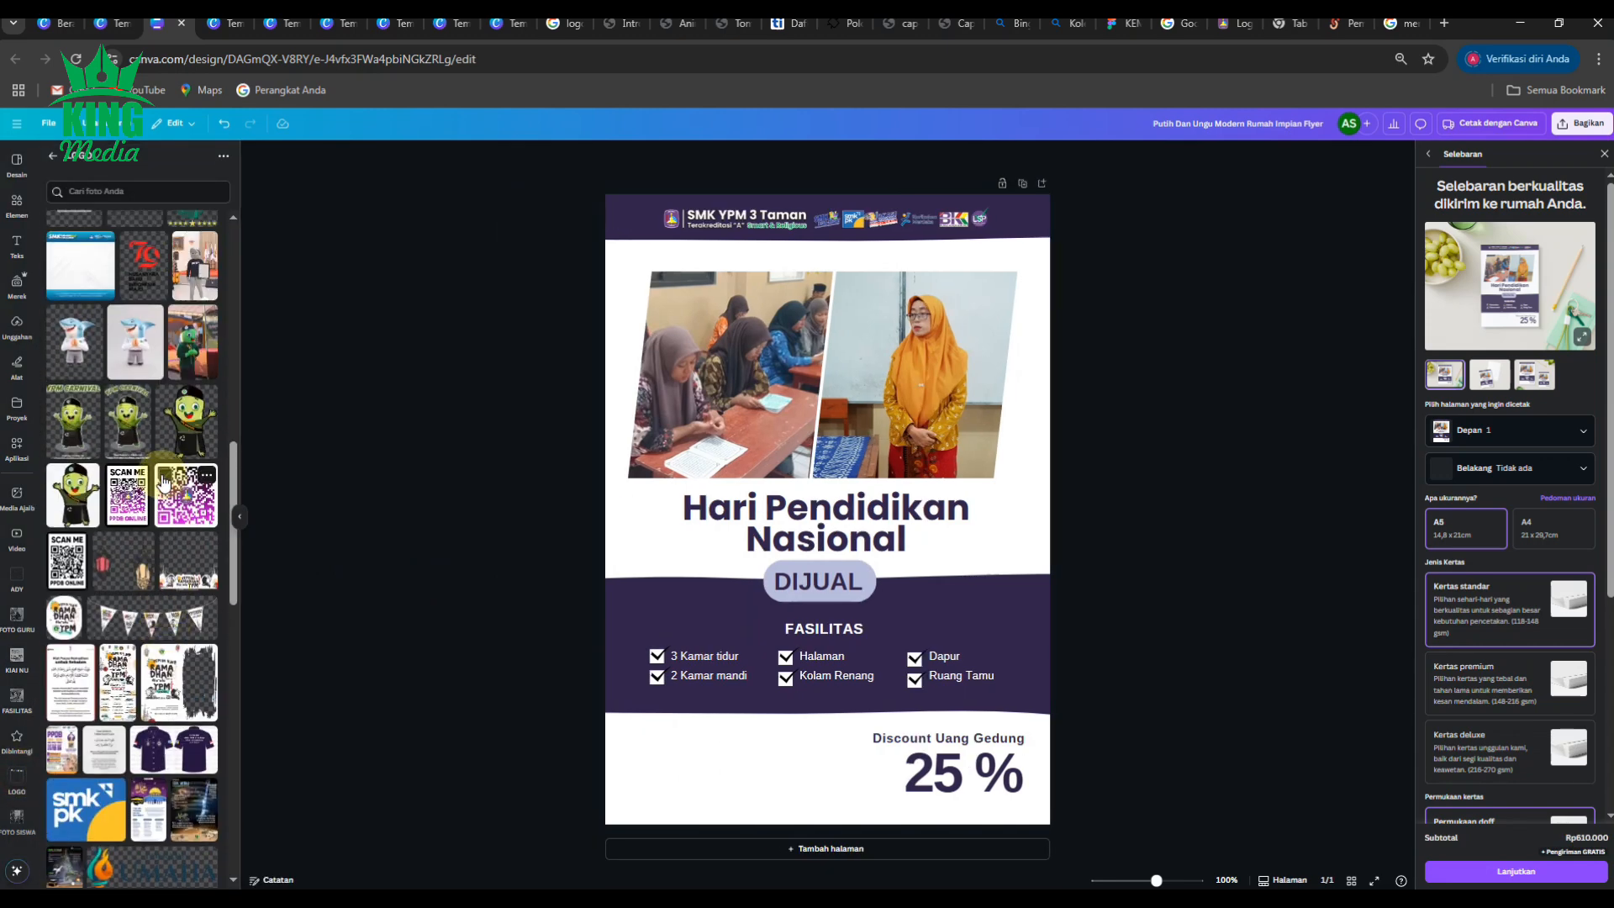
{"action": "scroll", "coordinate": [164, 481], "scroll_direction": "up", "scroll_amount": 6}
{"action": "left_click", "coordinate": [191, 569]}
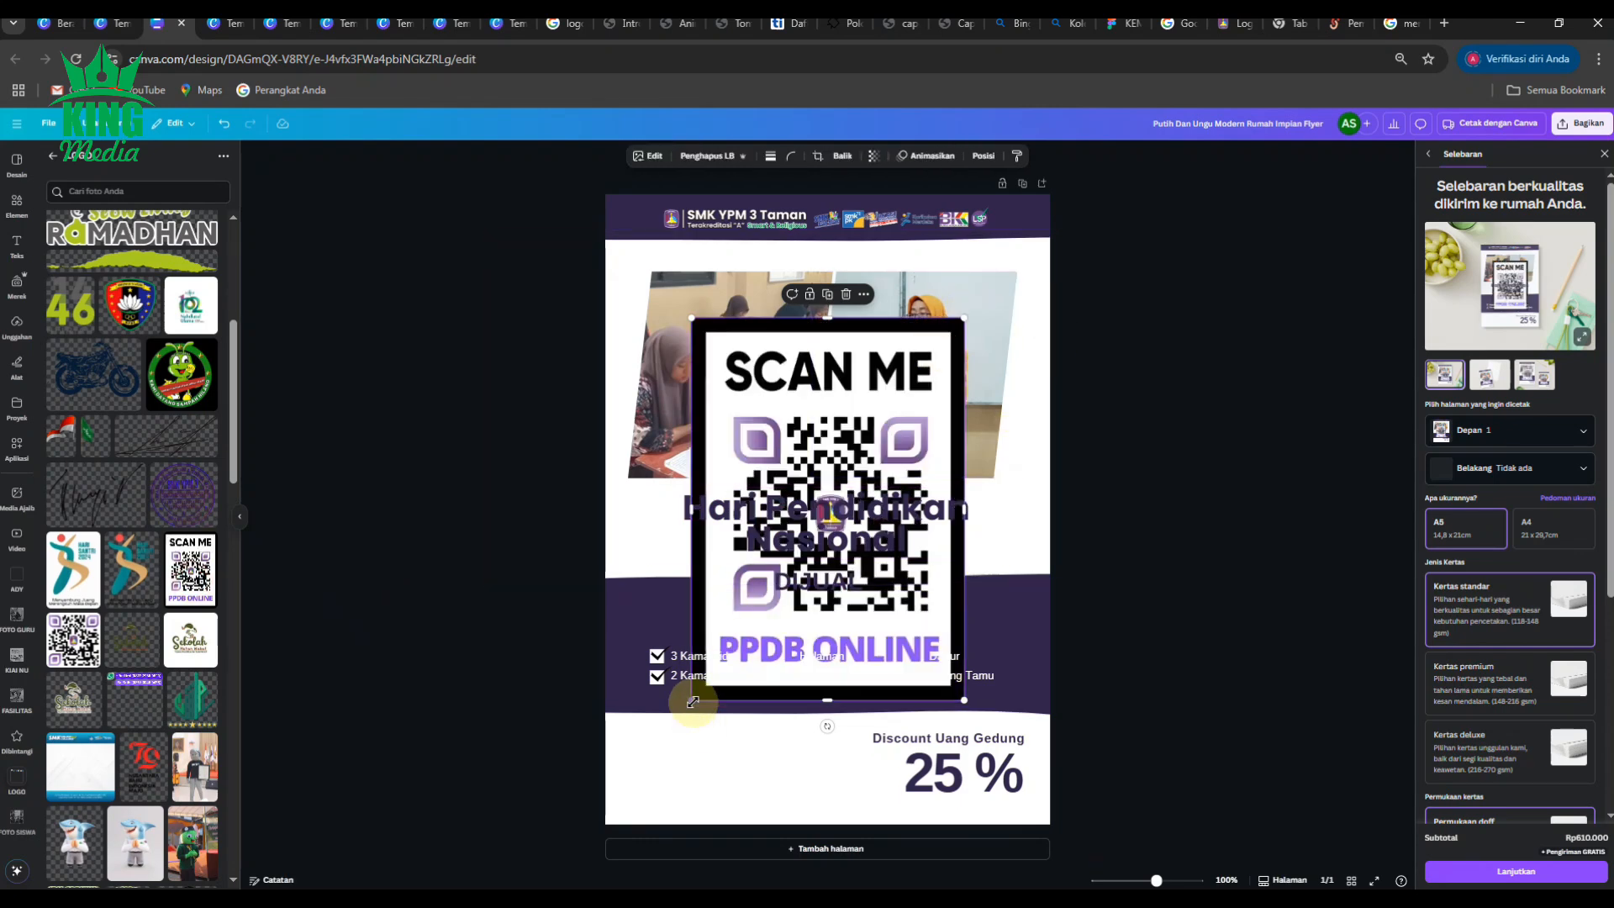
{"action": "left_click_drag", "start_coordinate": [691, 699], "coordinate": [891, 407]}
{"action": "left_click_drag", "start_coordinate": [931, 353], "coordinate": [677, 772]}
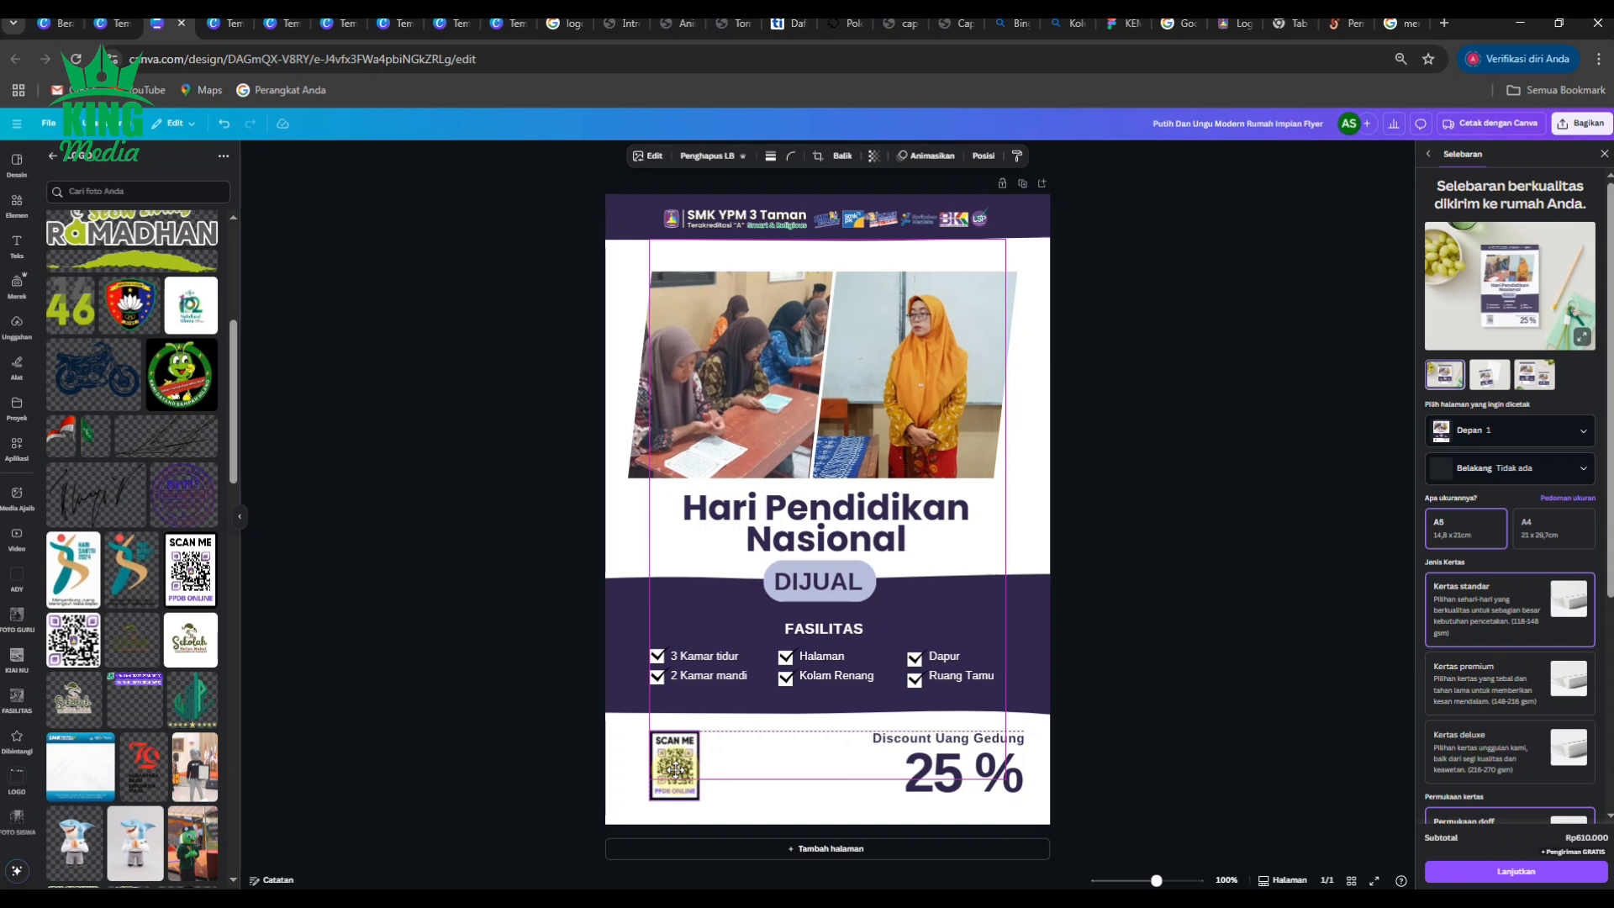
{"action": "left_click_drag", "start_coordinate": [676, 769], "coordinate": [676, 769]}
{"action": "left_click", "coordinate": [1237, 778]}
Shift the "Discount Uang Gedung" label and the "25 %" text slightly downward together.
{"action": "left_click_drag", "start_coordinate": [1112, 741], "coordinate": [792, 767]}
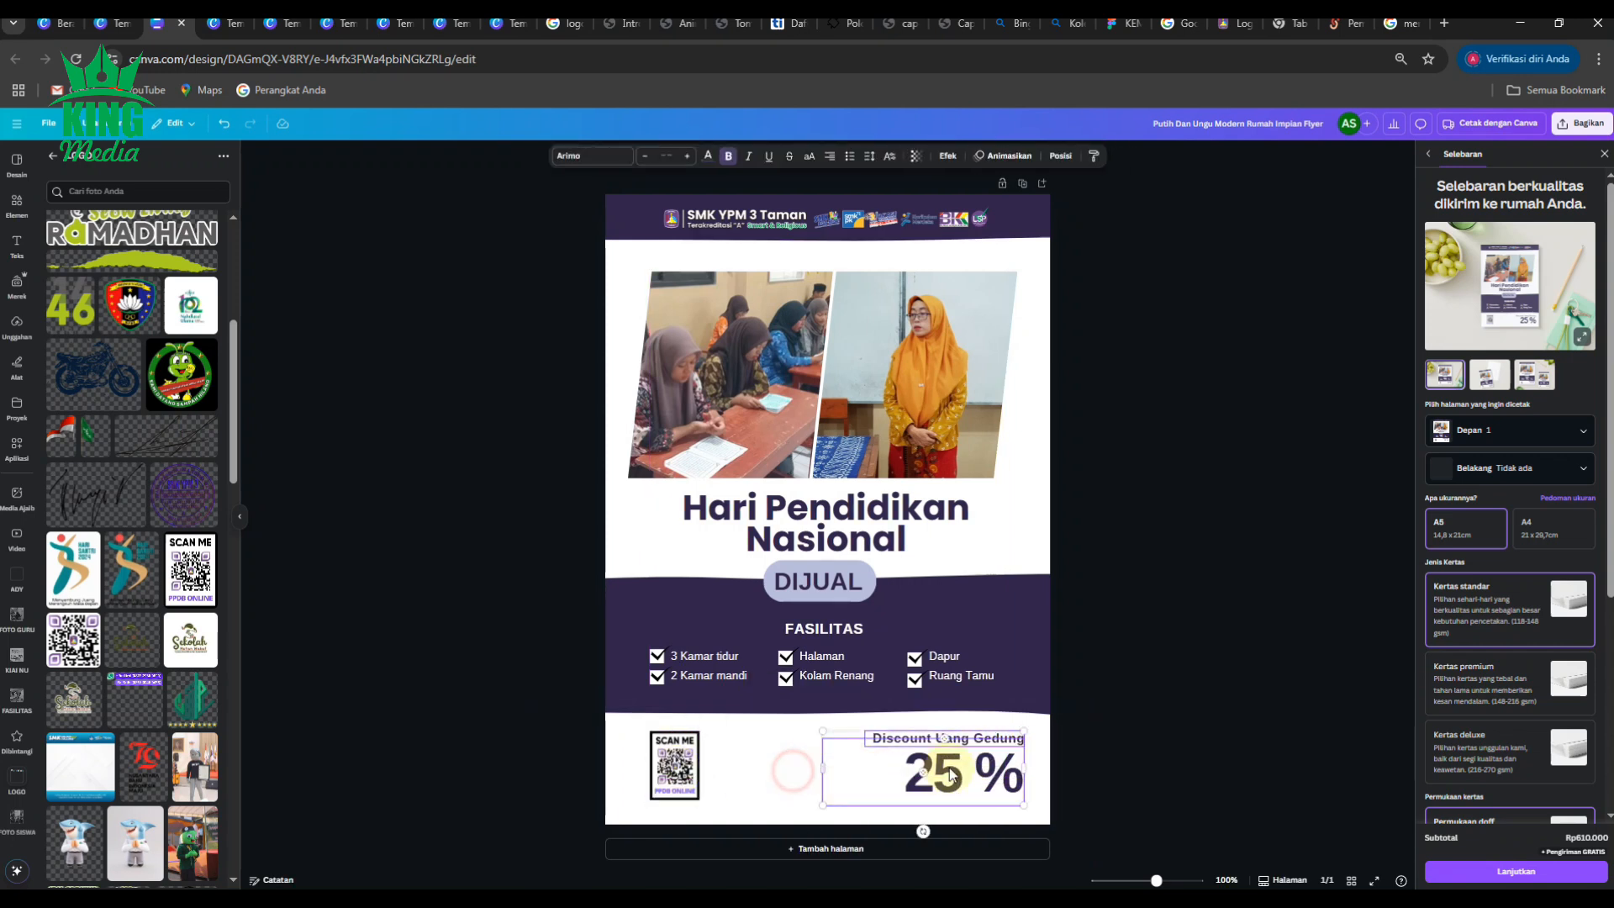
{"action": "left_click_drag", "start_coordinate": [955, 772], "coordinate": [955, 783]}
{"action": "left_click", "coordinate": [1204, 744]}
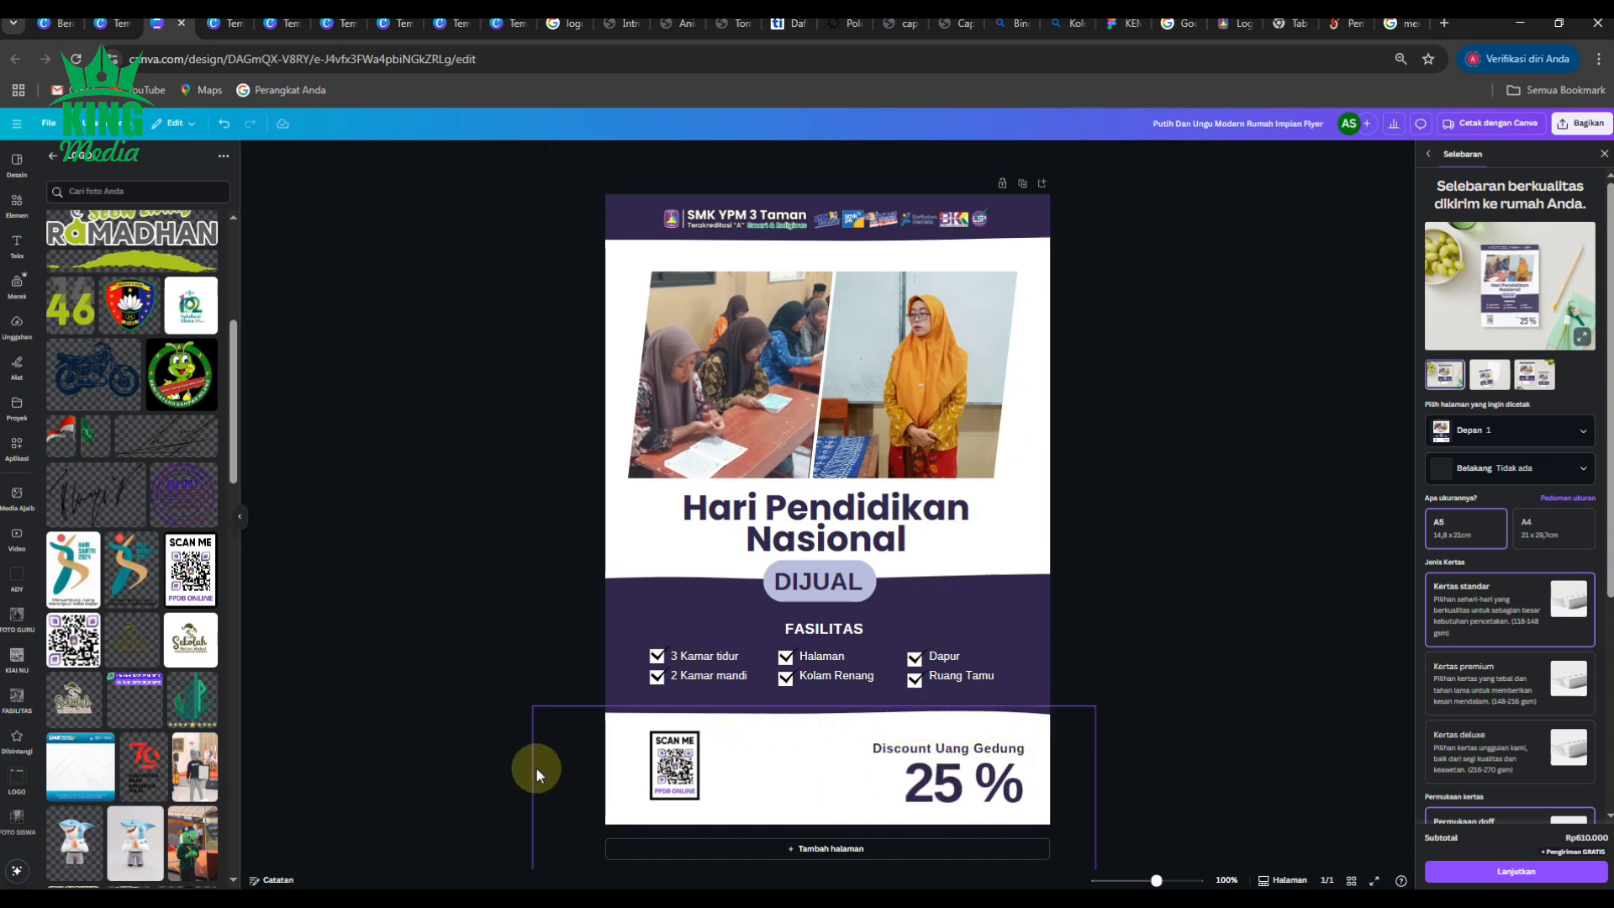
Add the WhatsApp contact graphic from the LOGO folder, crop its empty lower part, and place it small beside the QR code.
{"action": "left_click", "coordinate": [147, 698]}
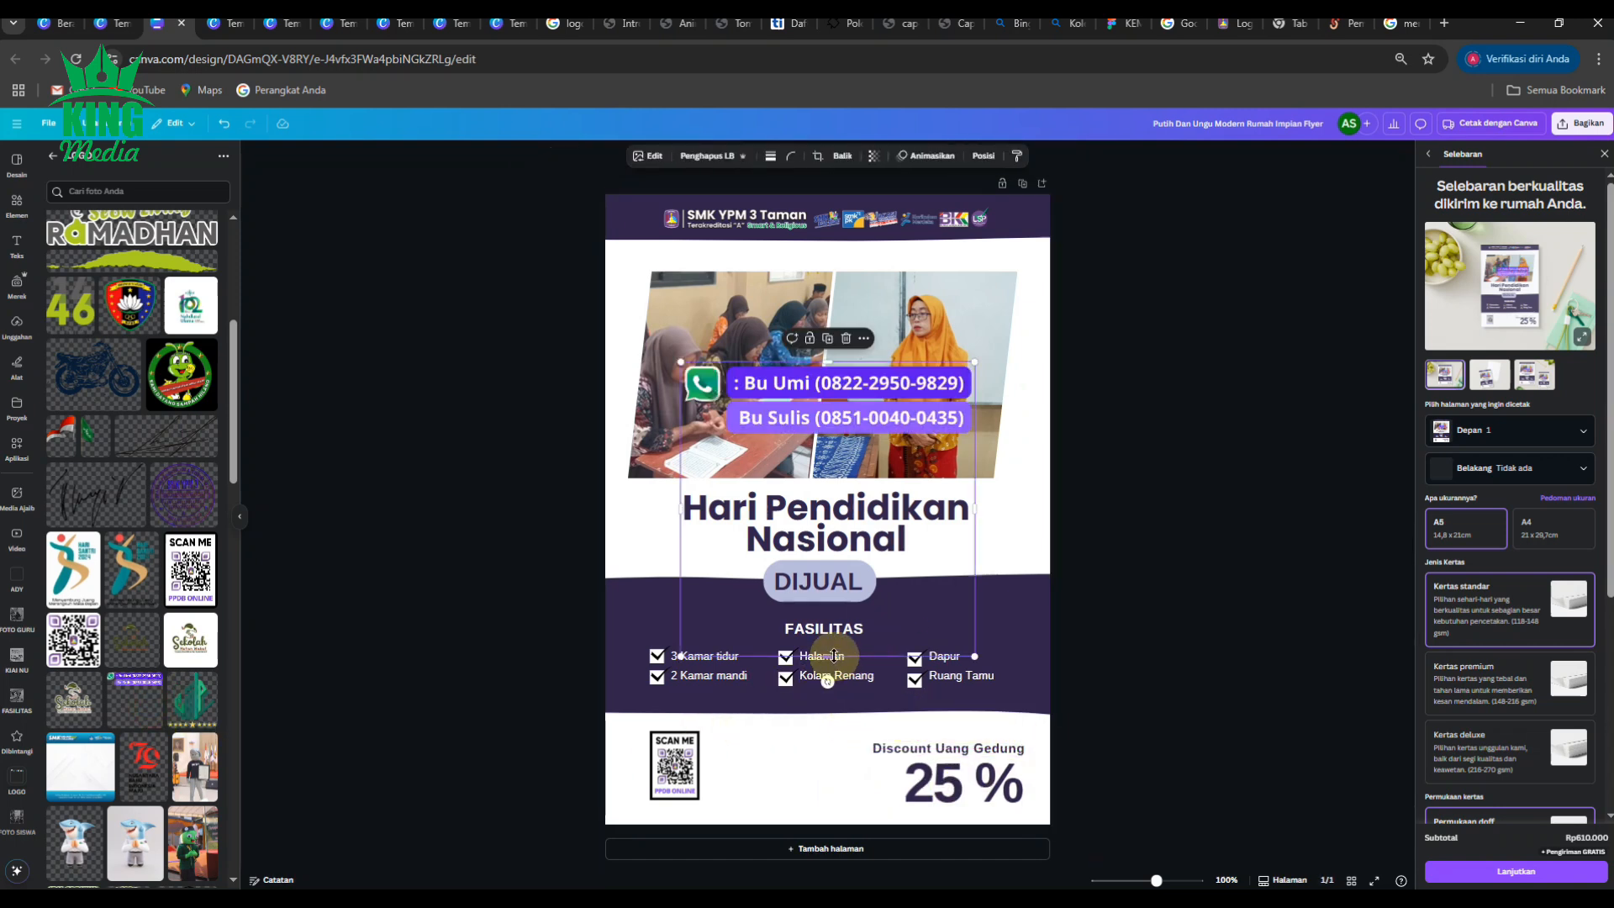
{"action": "left_click_drag", "start_coordinate": [858, 437], "coordinate": [863, 440]}
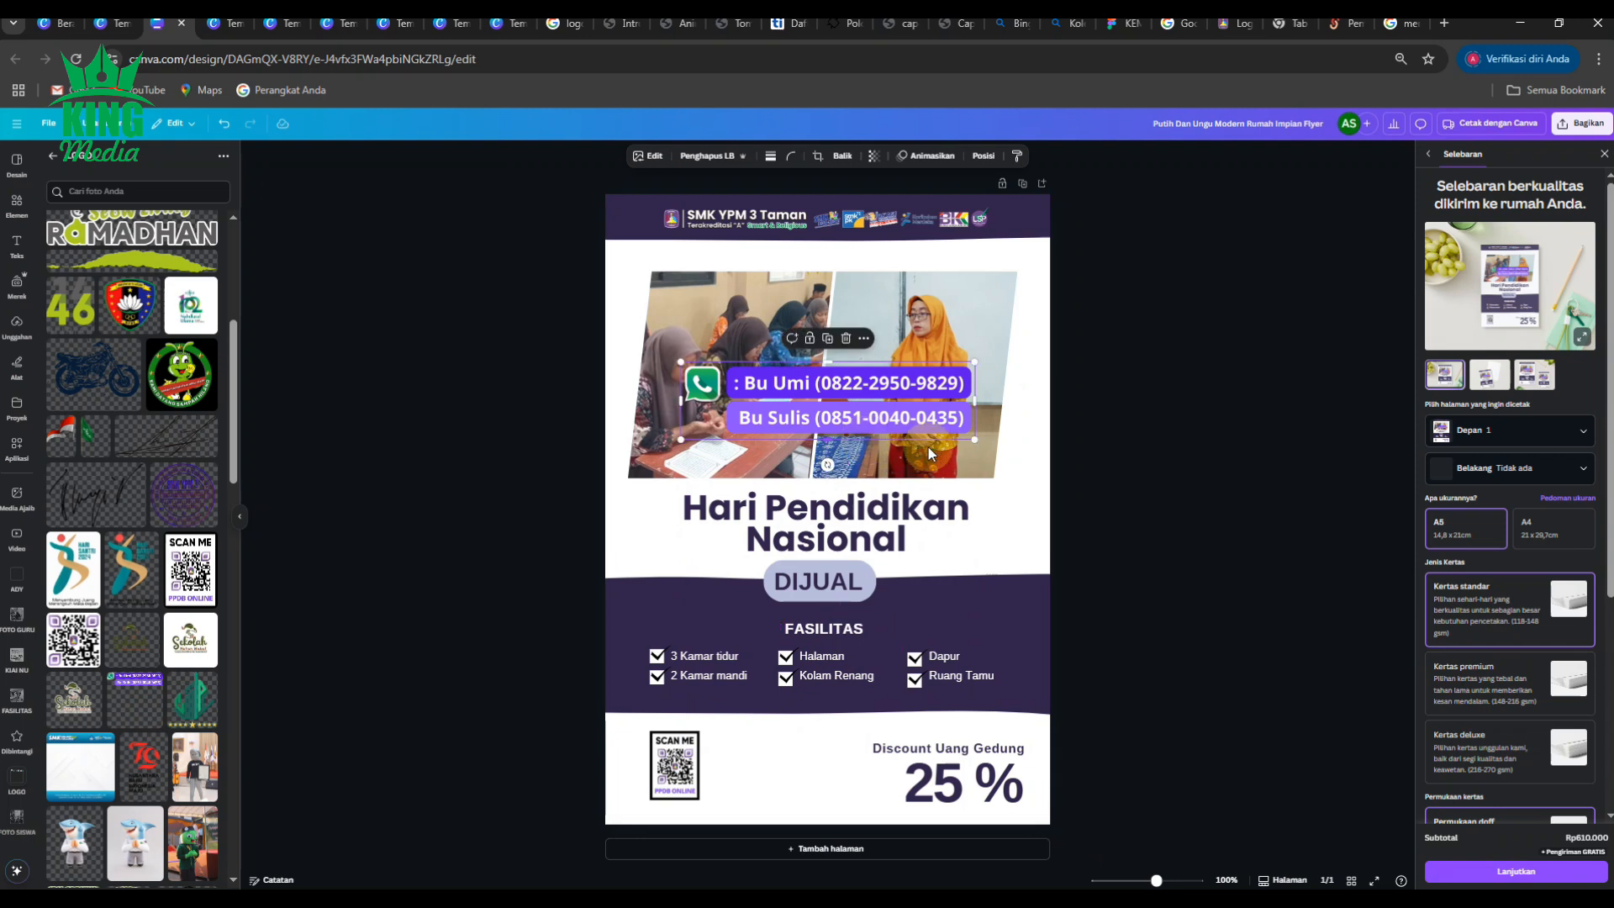
{"action": "left_click_drag", "start_coordinate": [975, 439], "coordinate": [769, 786]}
{"action": "left_click", "coordinate": [591, 746]}
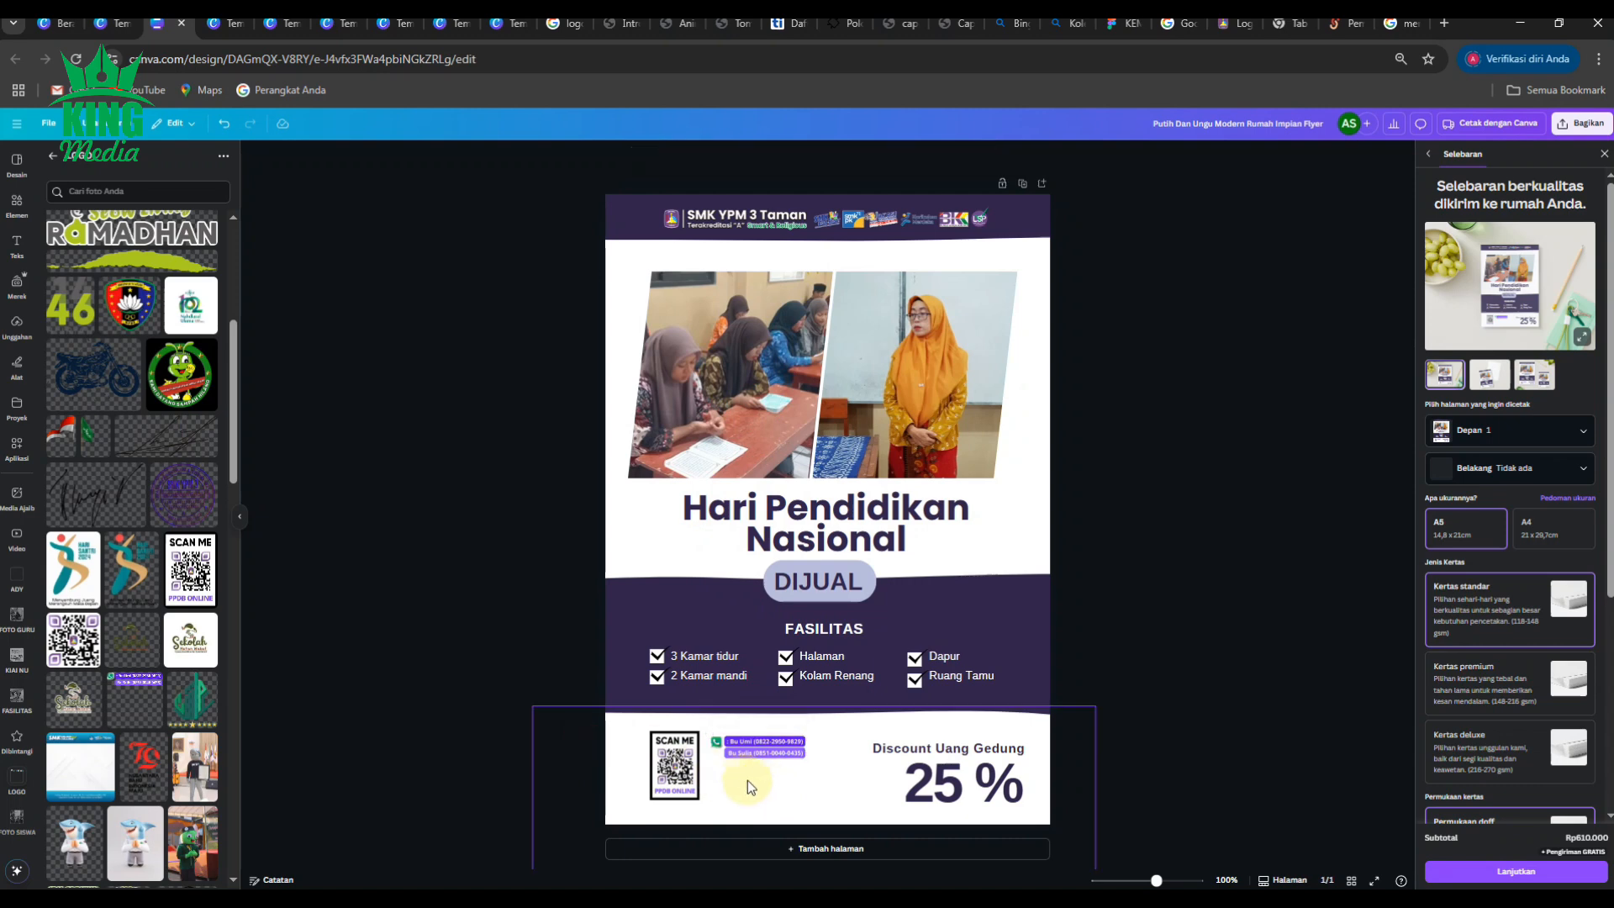
Duplicate the "Halaman / Kolam Renang" text, place the copy below the WhatsApp contacts, and colour it the document's dark purple.
{"action": "scroll", "coordinate": [740, 779], "scroll_direction": "up", "scroll_amount": 4}
{"action": "left_click", "coordinate": [829, 537]}
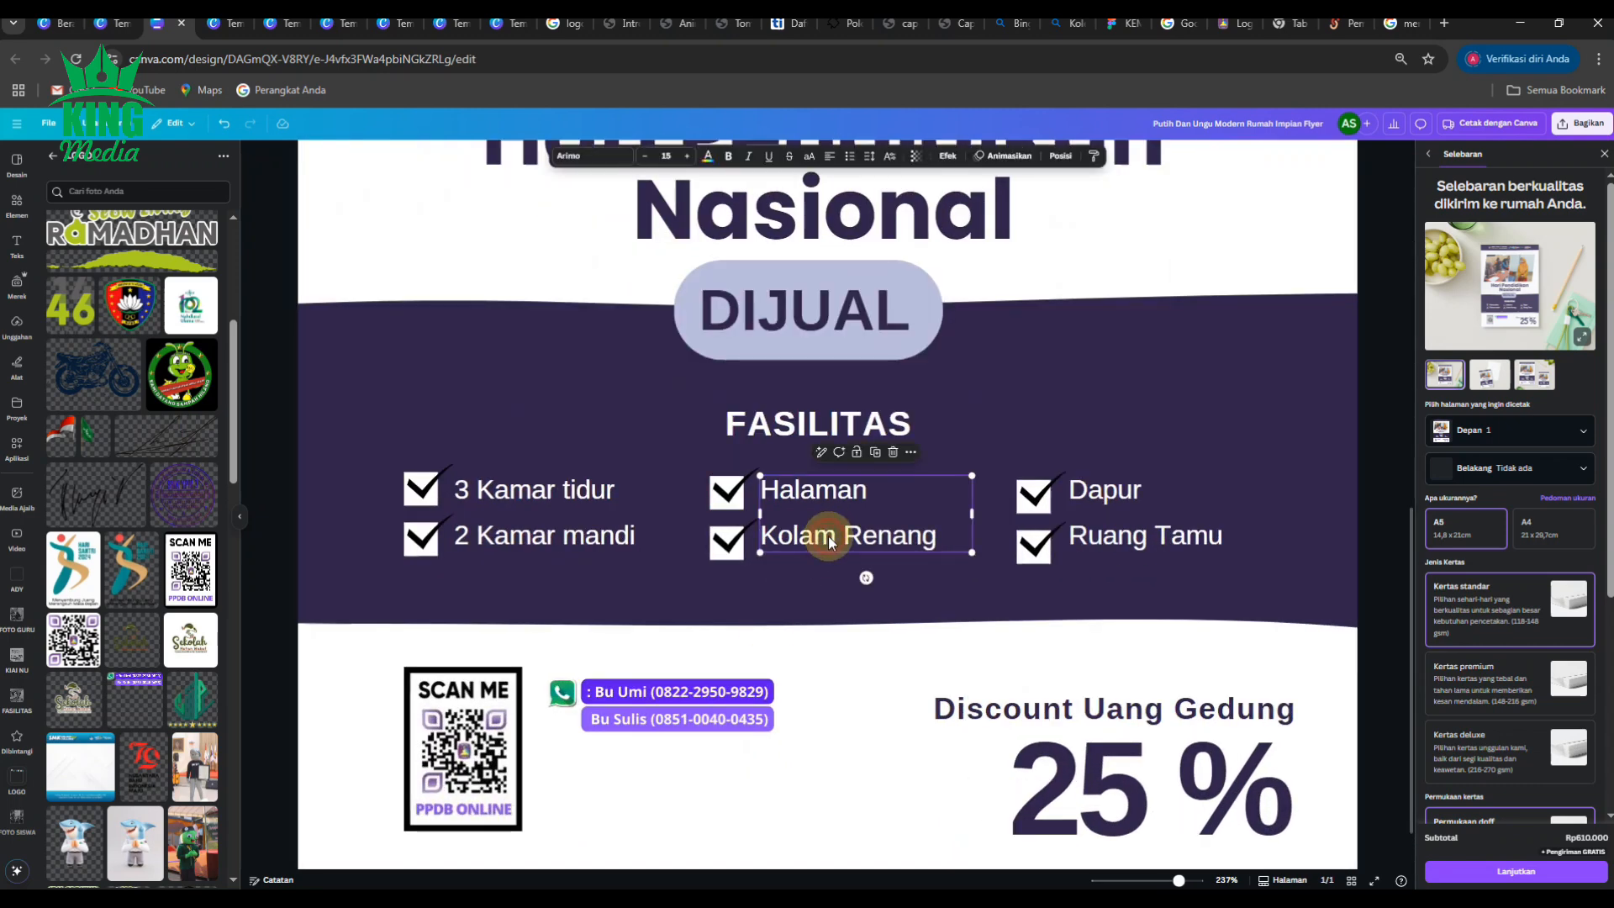
{"action": "left_click", "coordinate": [875, 454]}
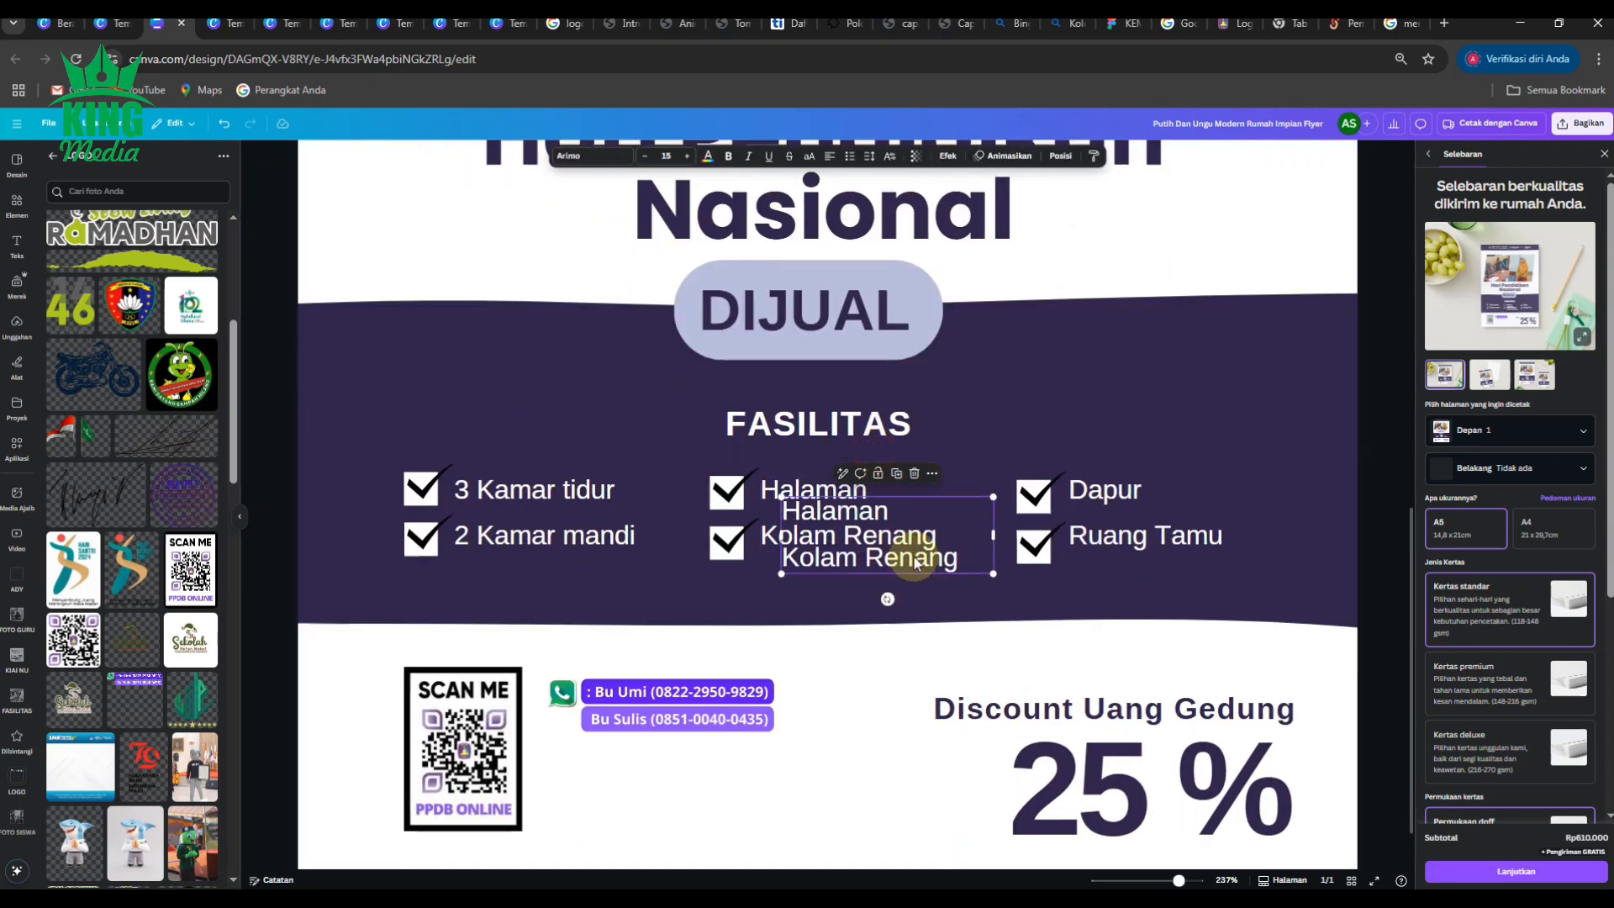
{"action": "left_click_drag", "start_coordinate": [912, 558], "coordinate": [682, 824]}
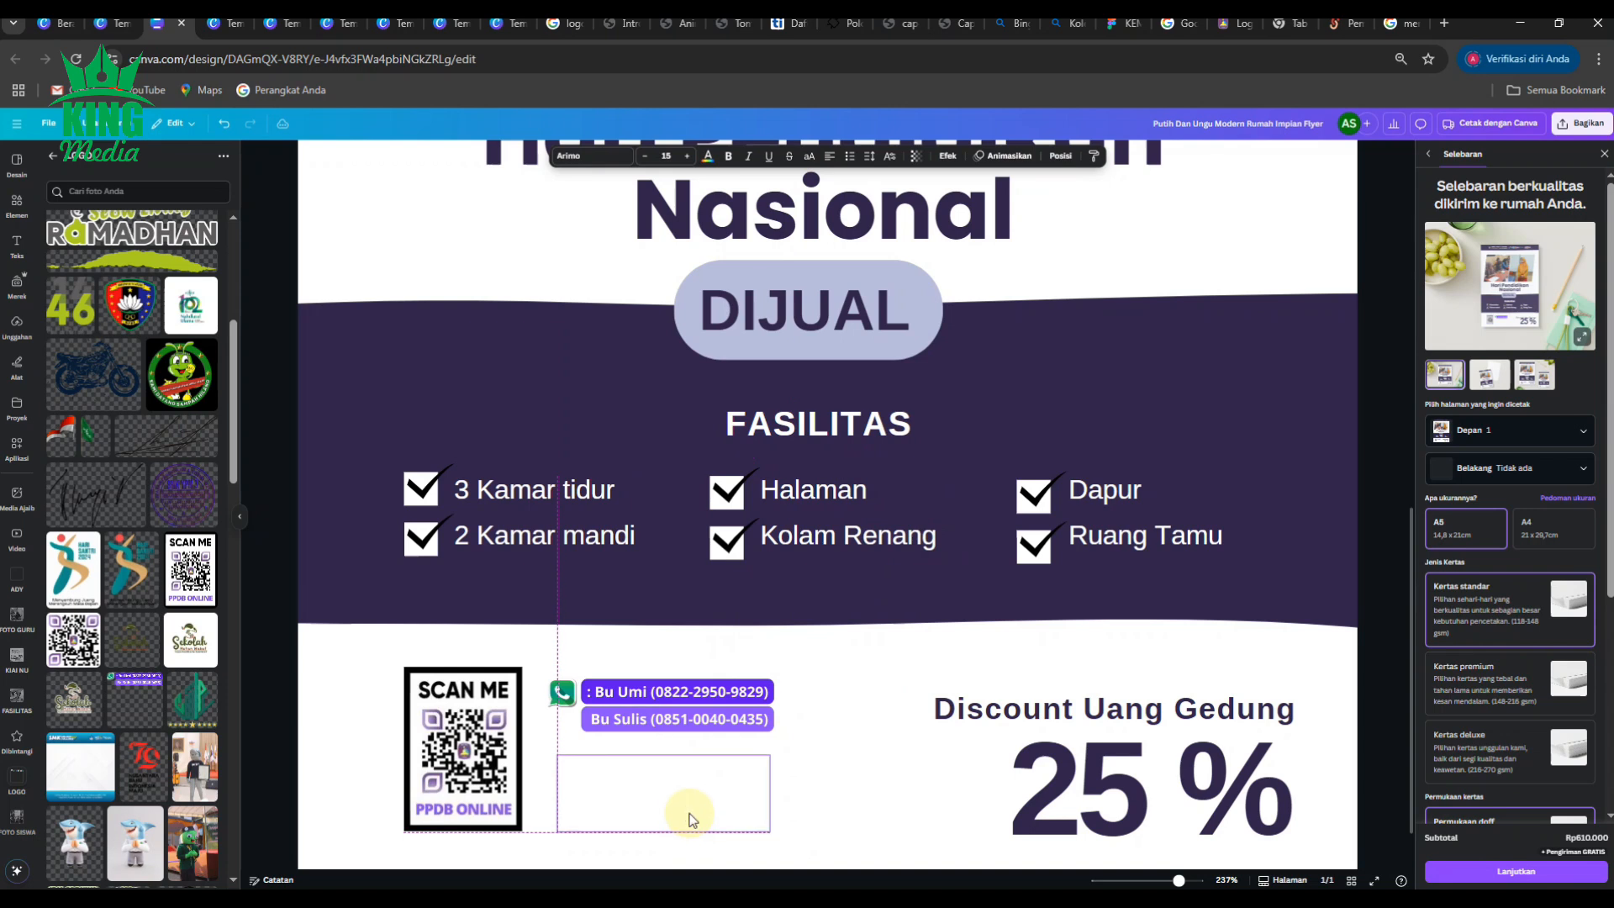
{"action": "left_click", "coordinate": [709, 160]}
{"action": "left_click", "coordinate": [122, 241]}
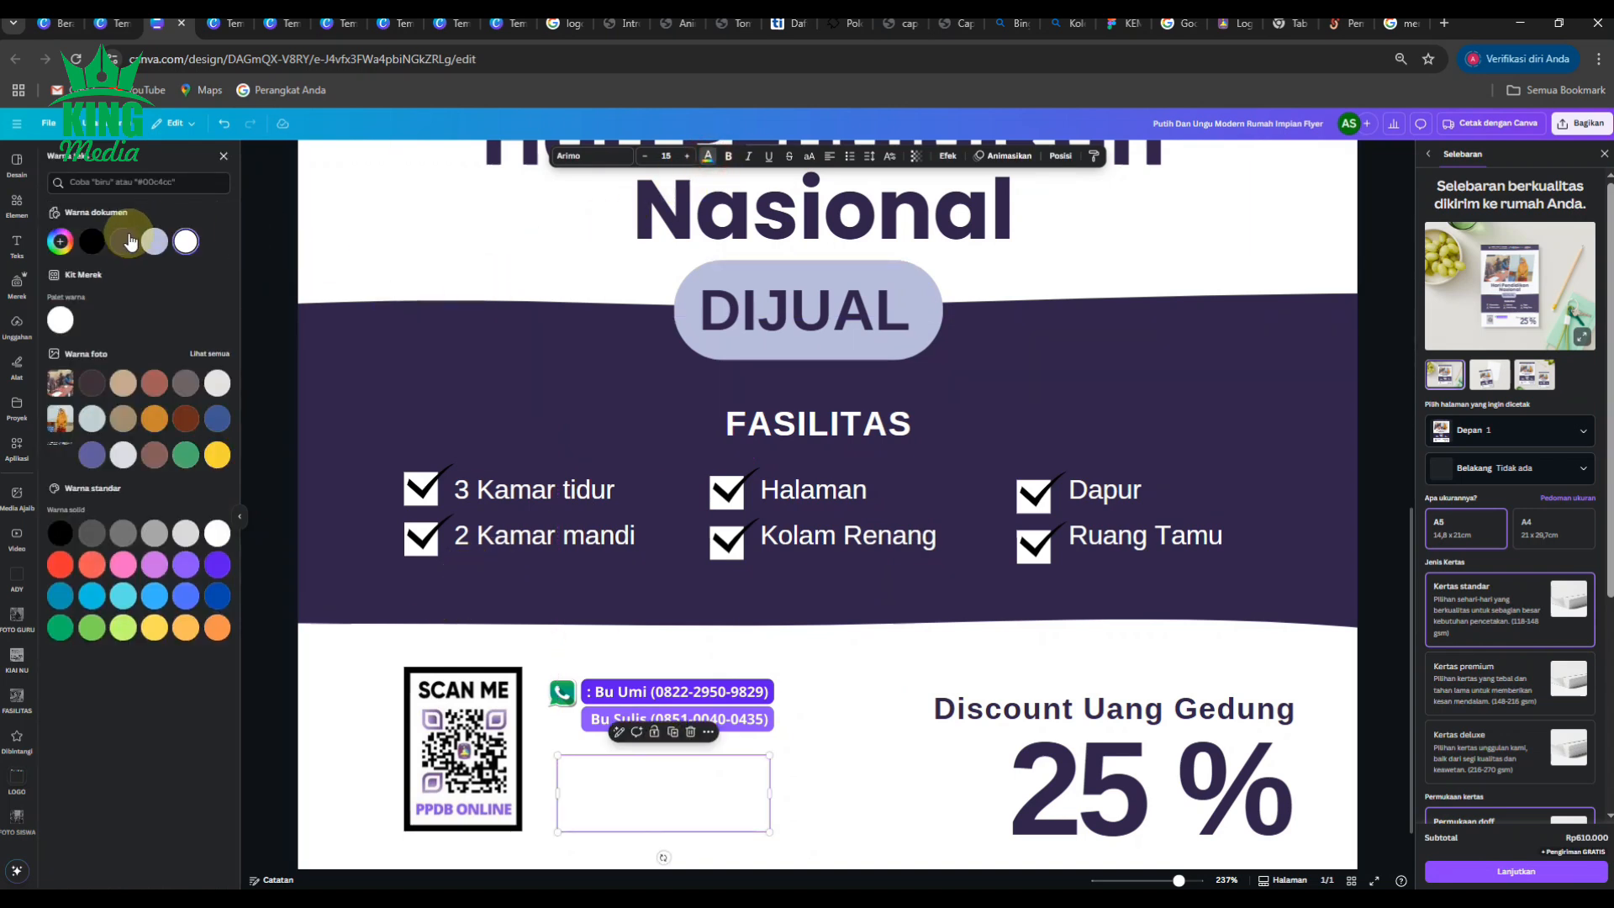
{"action": "double_click", "coordinate": [627, 778]}
{"action": "type", "text": "www.smk"}
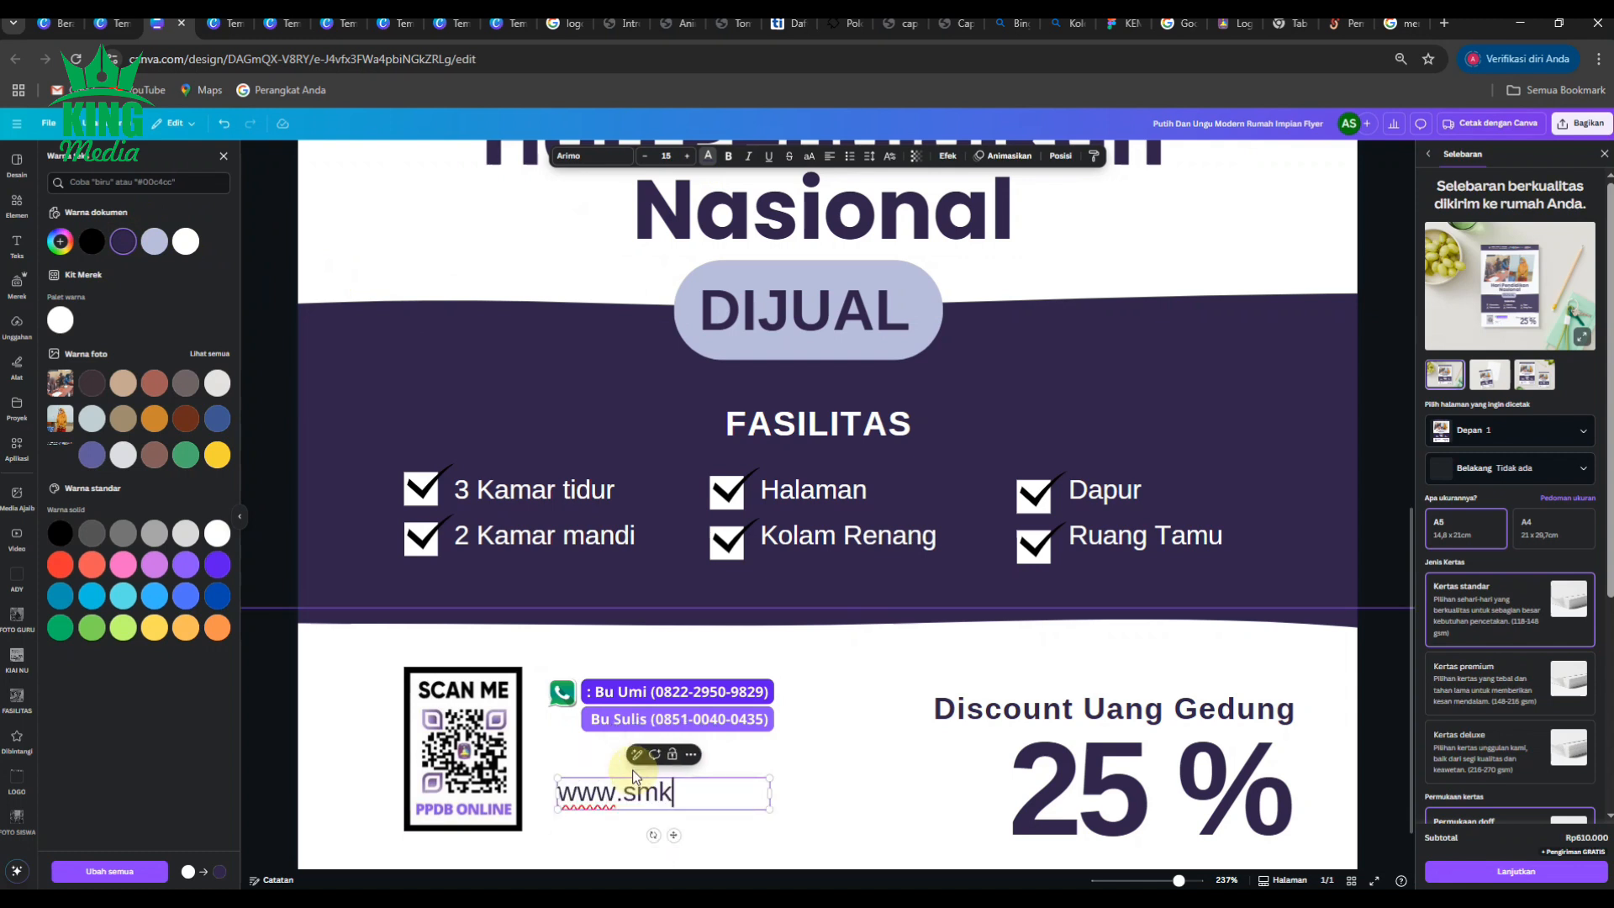
{"action": "type", "text": "ypm3taman.sch.id"}
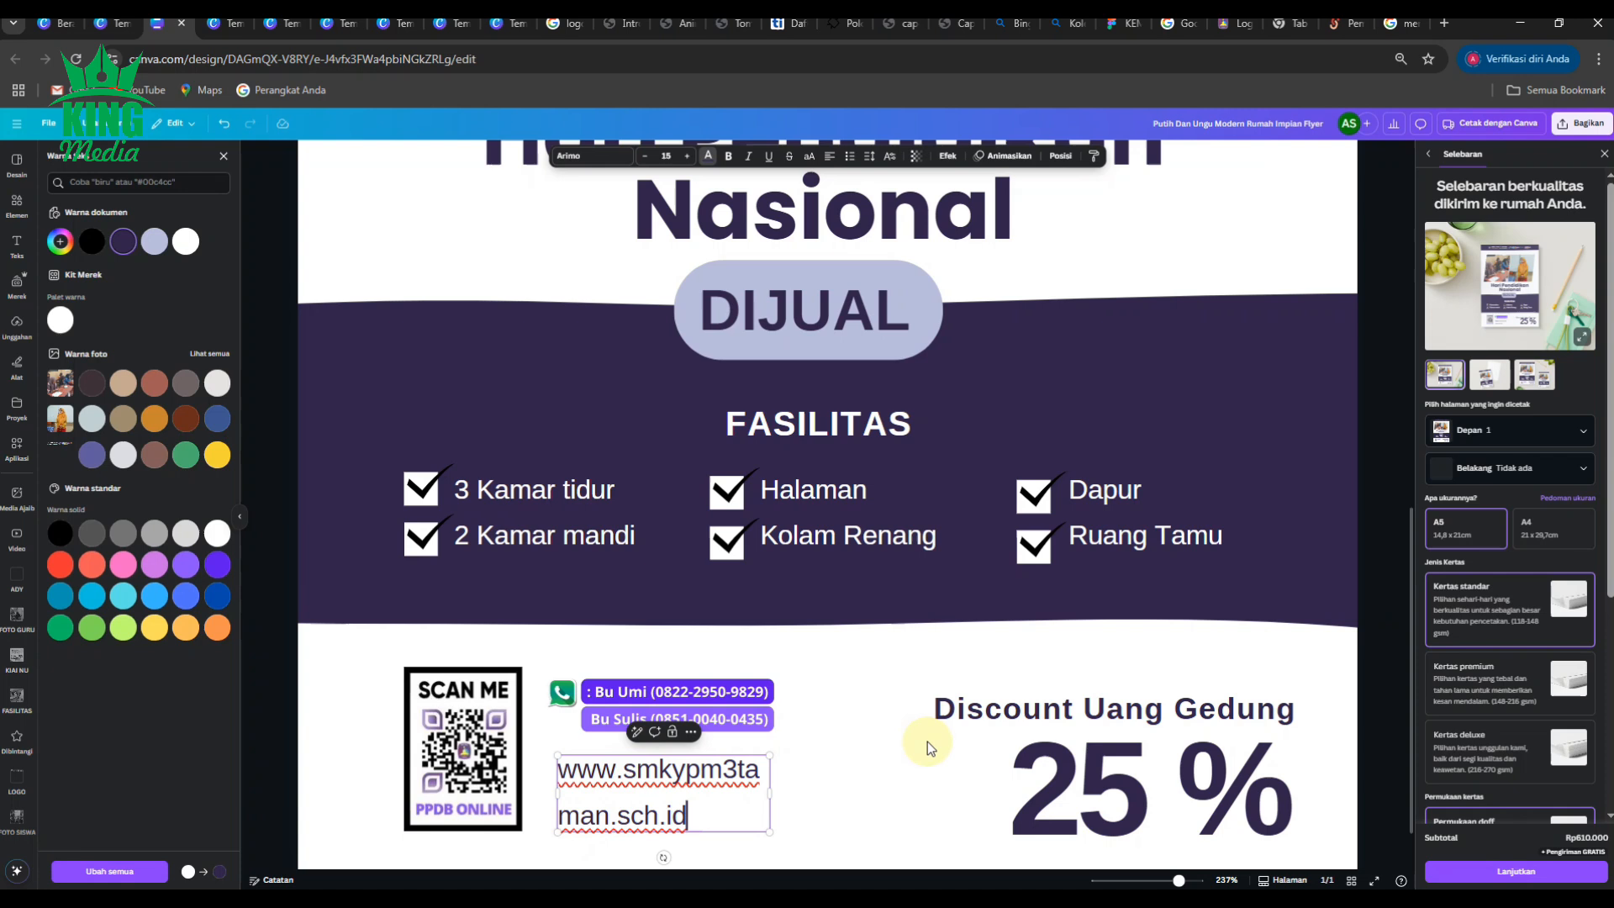
{"action": "left_click", "coordinate": [1390, 655]}
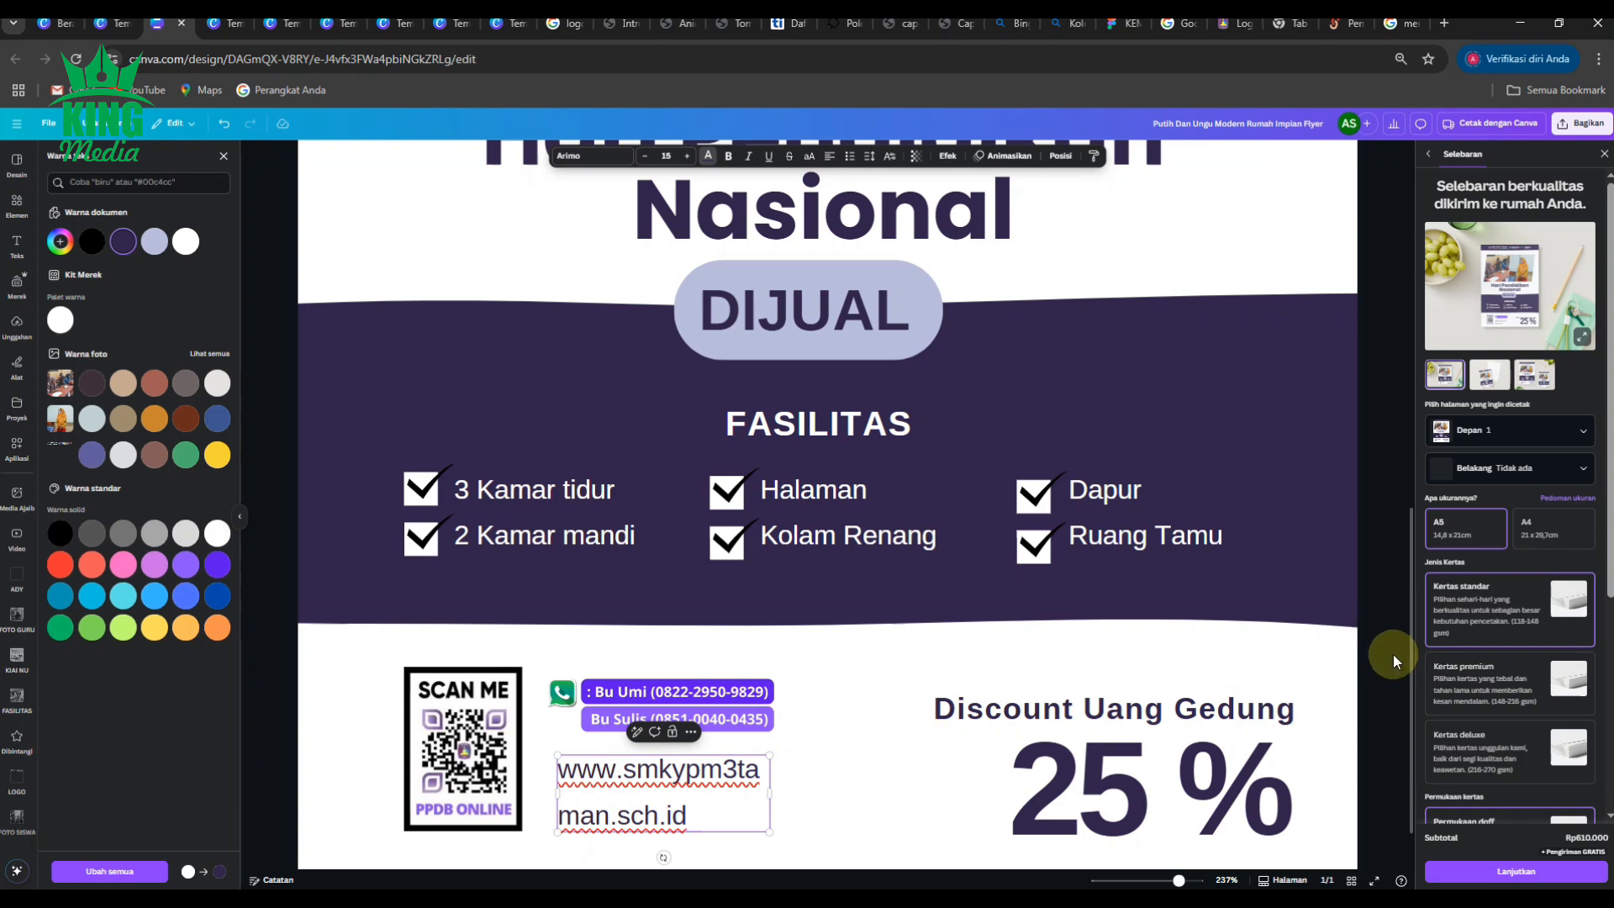
{"action": "left_click", "coordinate": [264, 700]}
Resize the website address to font size 11,8 so it fits on one line.
{"action": "left_click", "coordinate": [629, 775]}
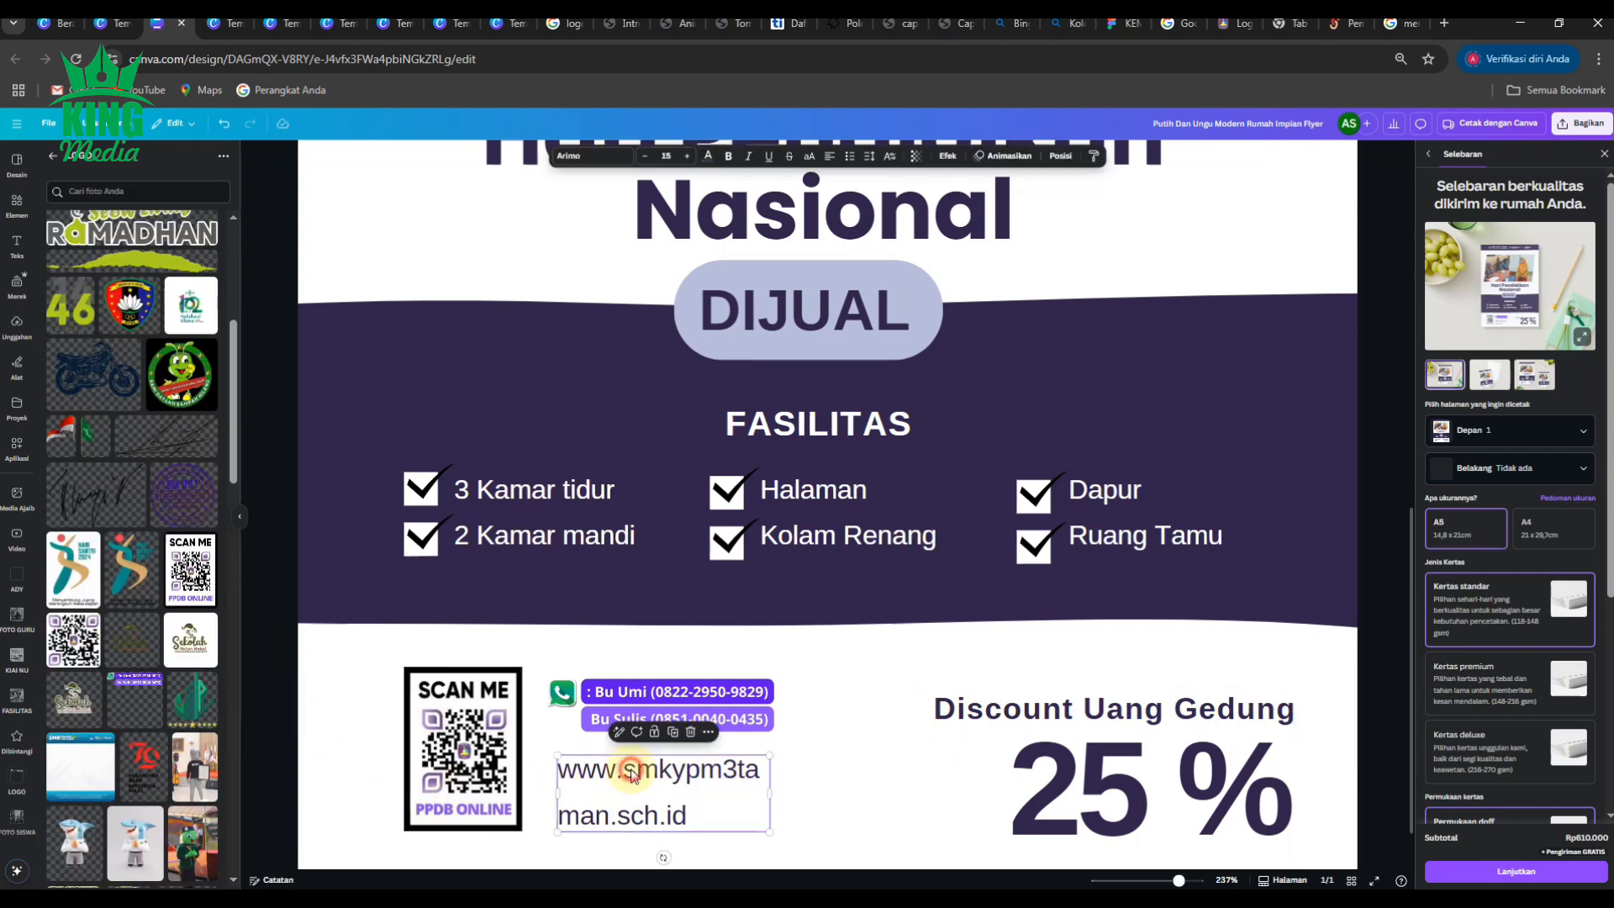
{"action": "left_click", "coordinate": [645, 162]}
{"action": "left_click", "coordinate": [645, 162]}
{"action": "left_click", "coordinate": [645, 163]}
{"action": "left_click", "coordinate": [645, 163]}
{"action": "left_click", "coordinate": [645, 162]}
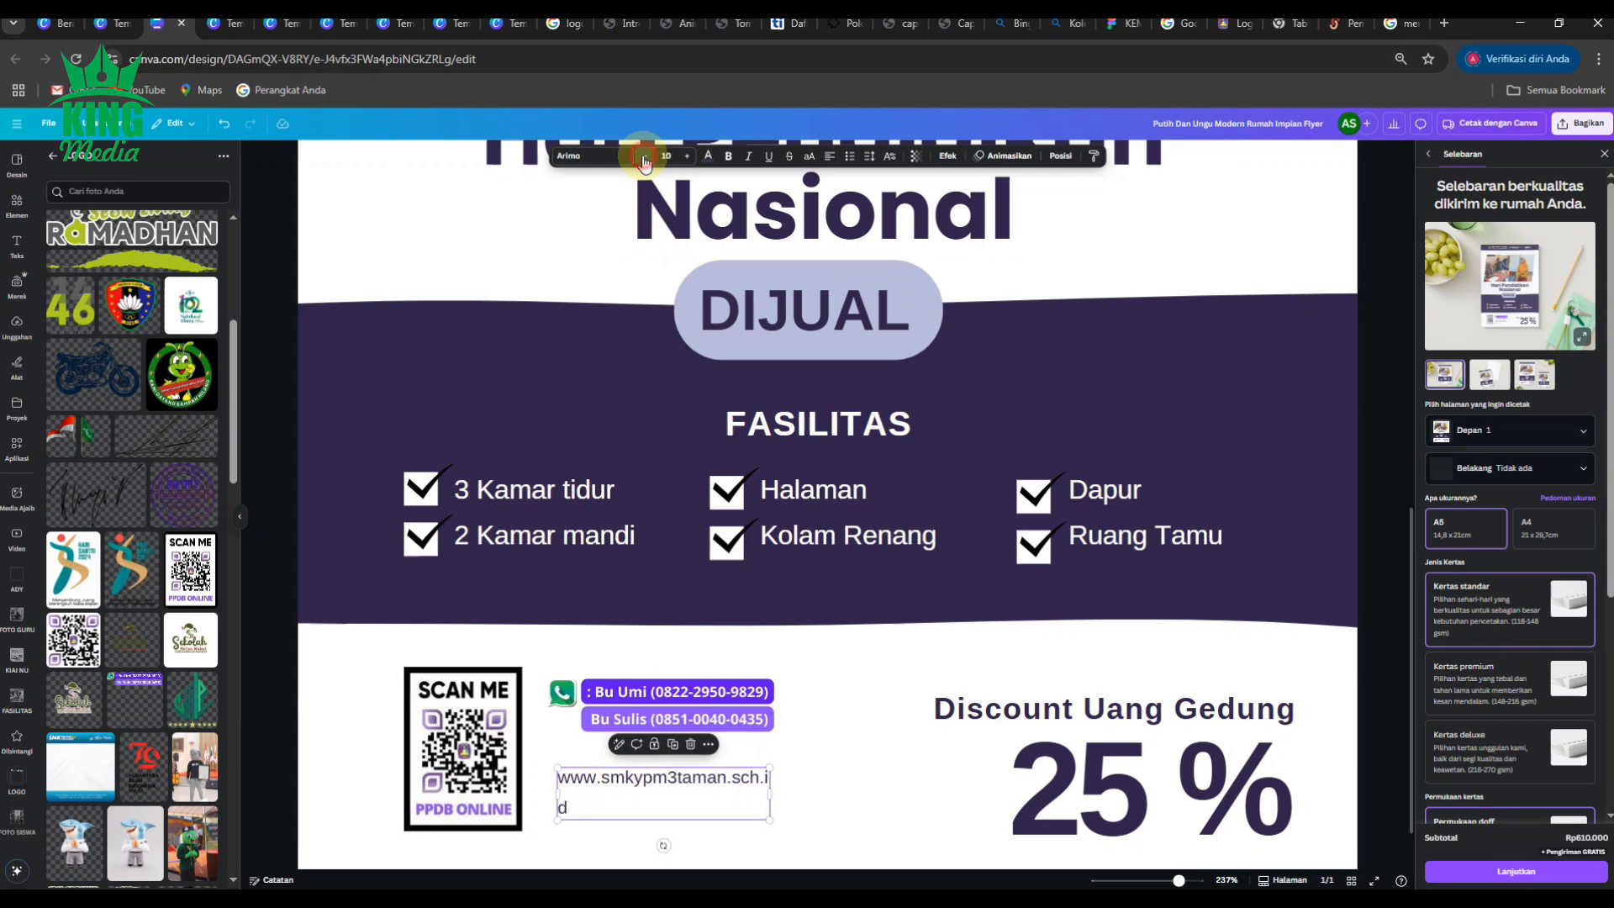
{"action": "left_click", "coordinate": [645, 162]}
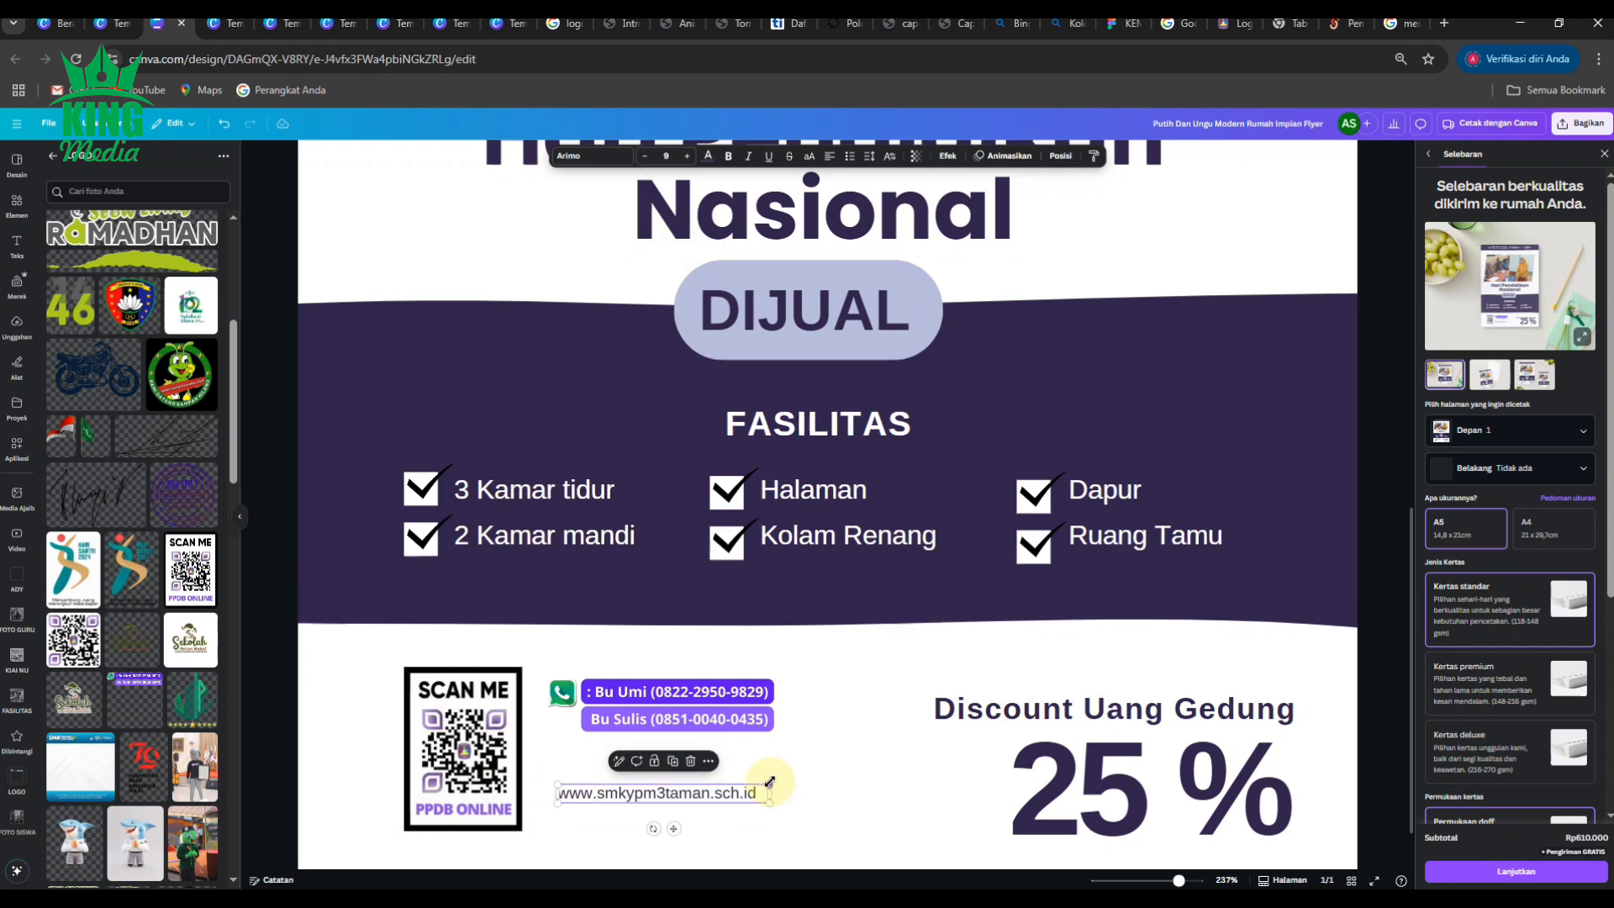
{"action": "left_click_drag", "start_coordinate": [769, 781], "coordinate": [834, 779]}
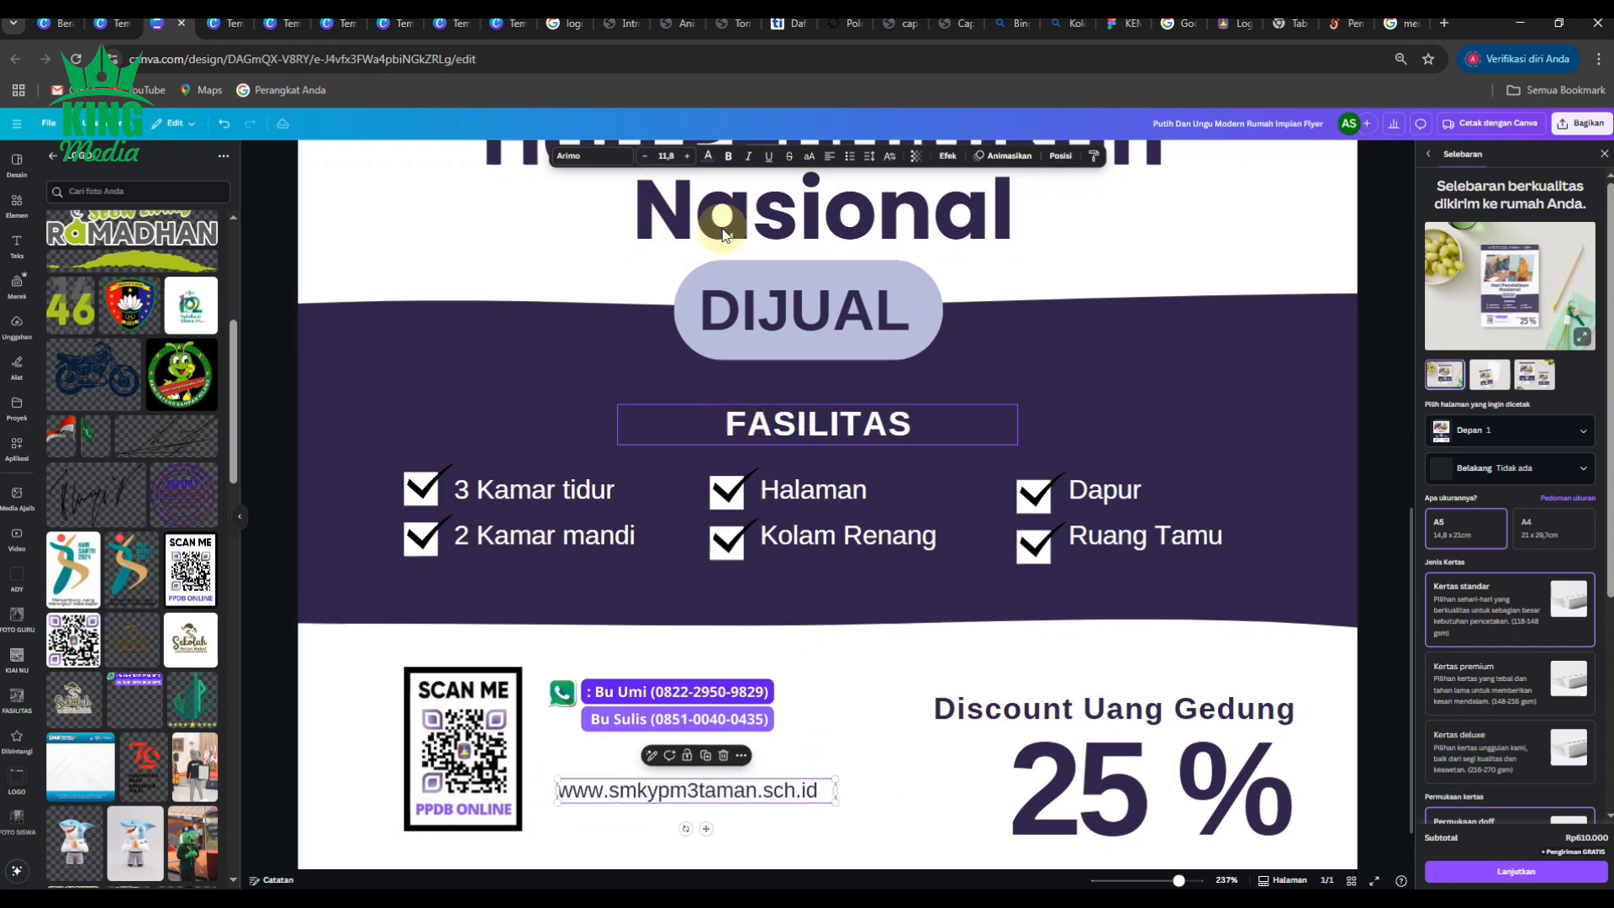
{"action": "left_click", "coordinate": [264, 239]}
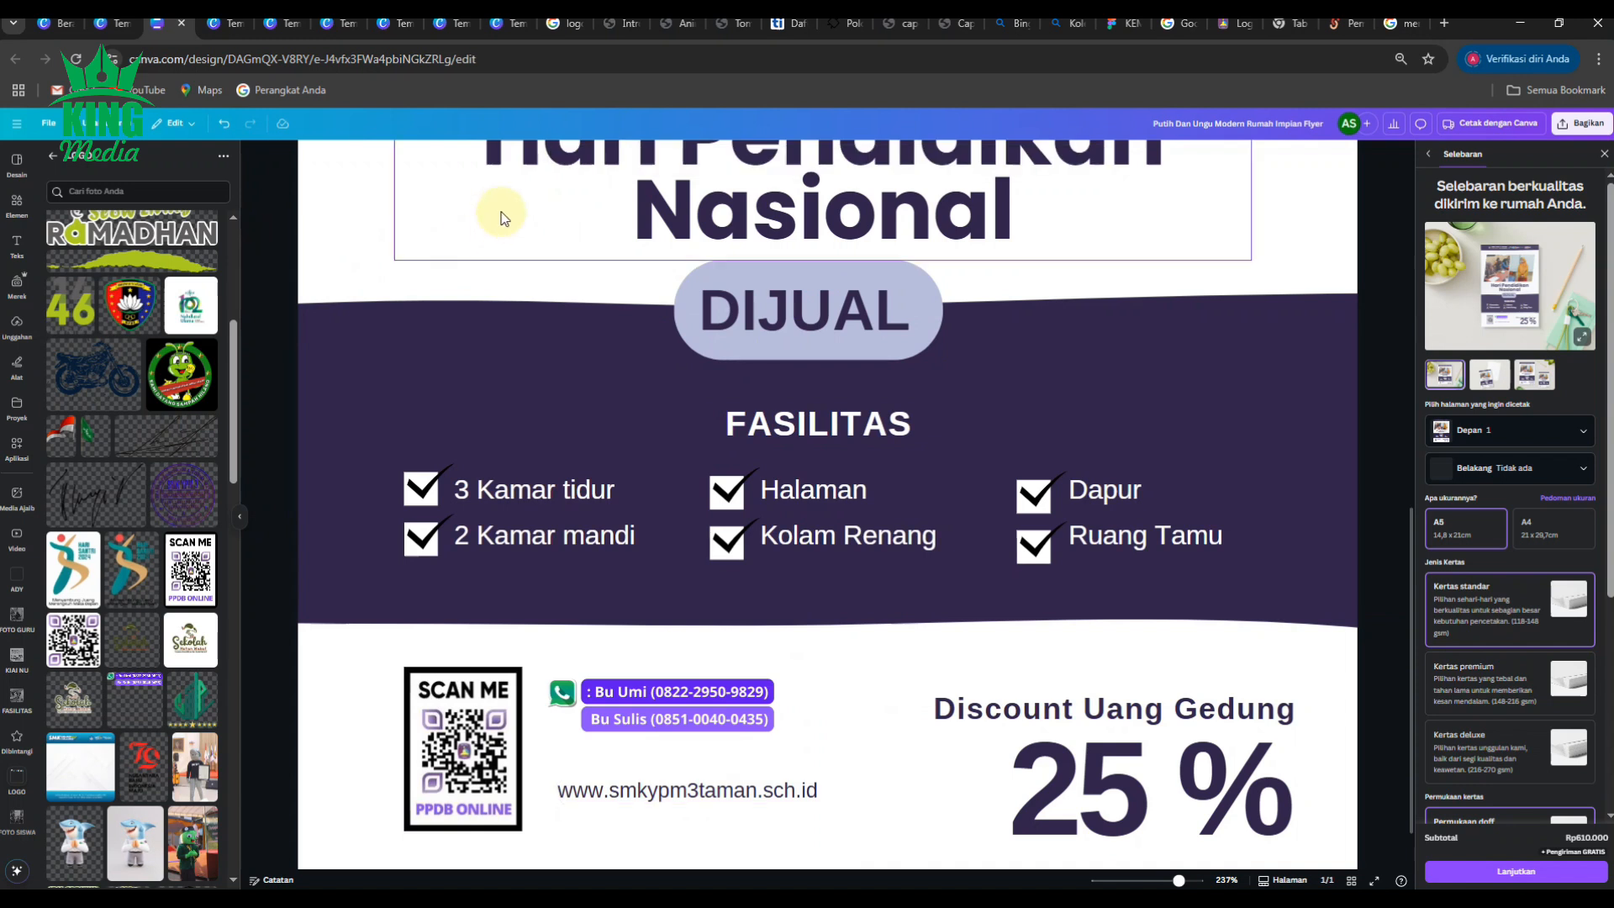
Make the website address bold and widen its text box so it stays on one line.
{"action": "left_click", "coordinate": [666, 797]}
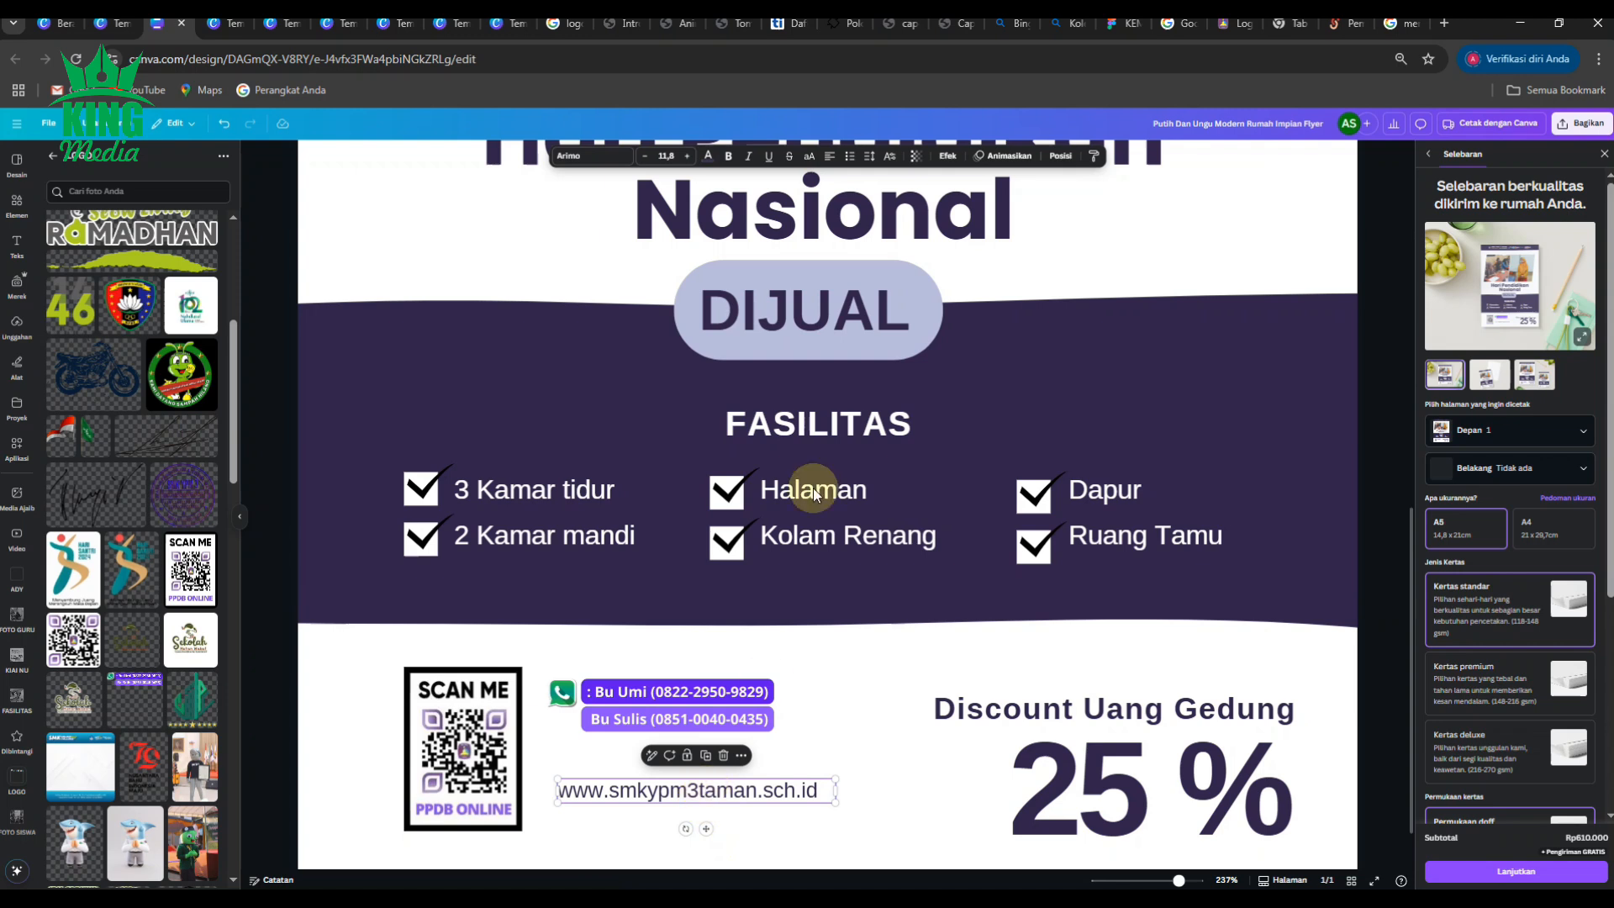
{"action": "left_click", "coordinate": [730, 158]}
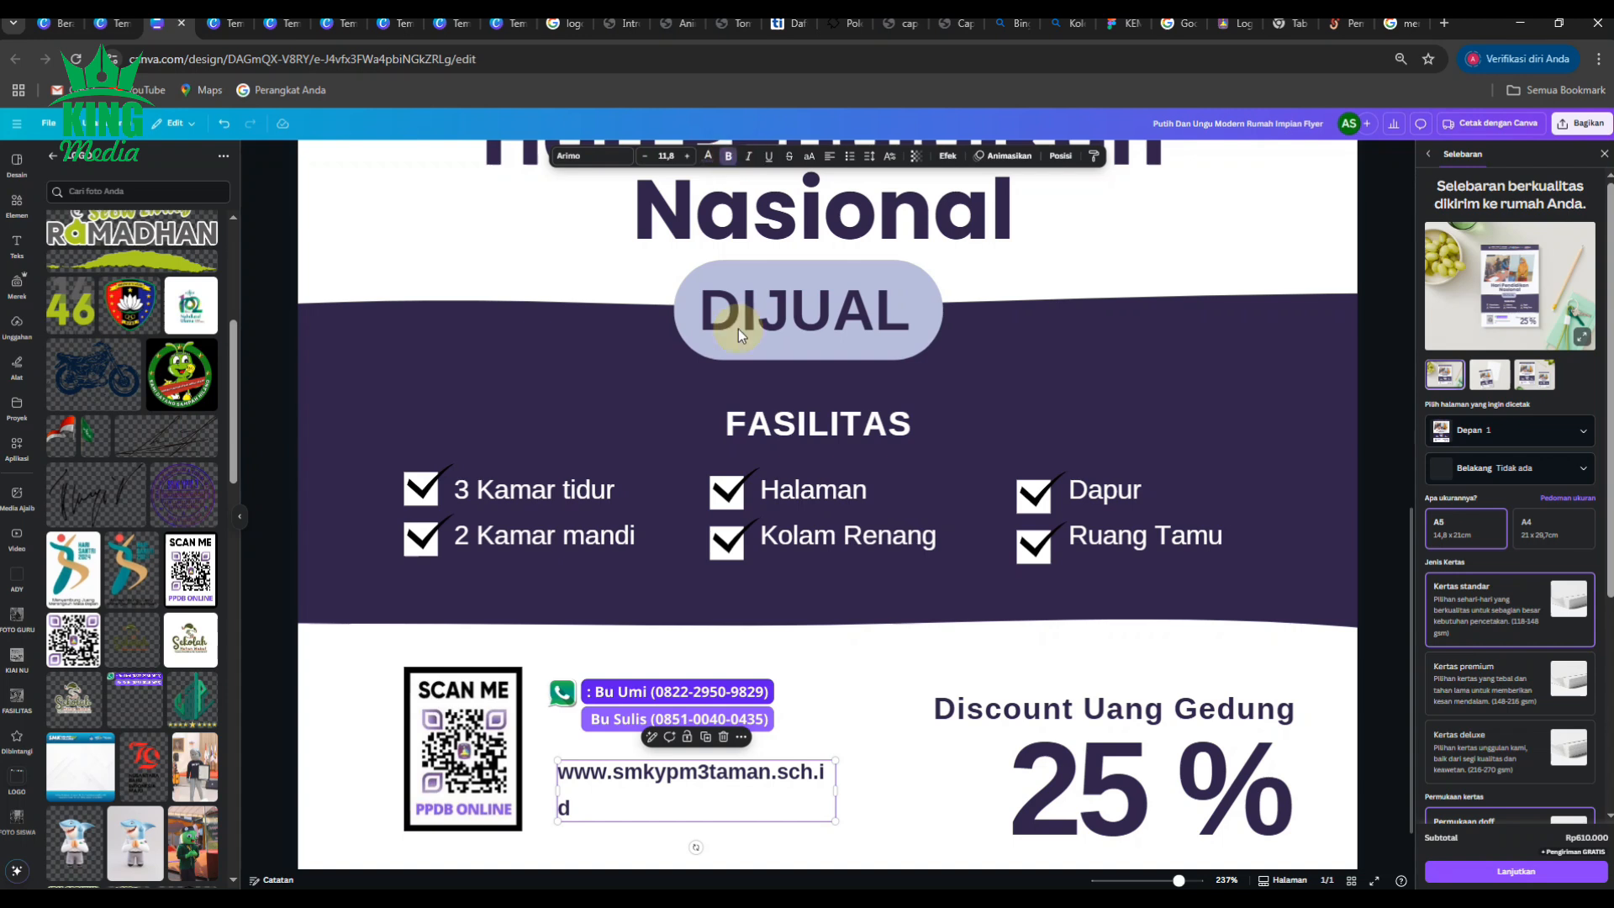
{"action": "left_click_drag", "start_coordinate": [837, 790], "coordinate": [888, 793]}
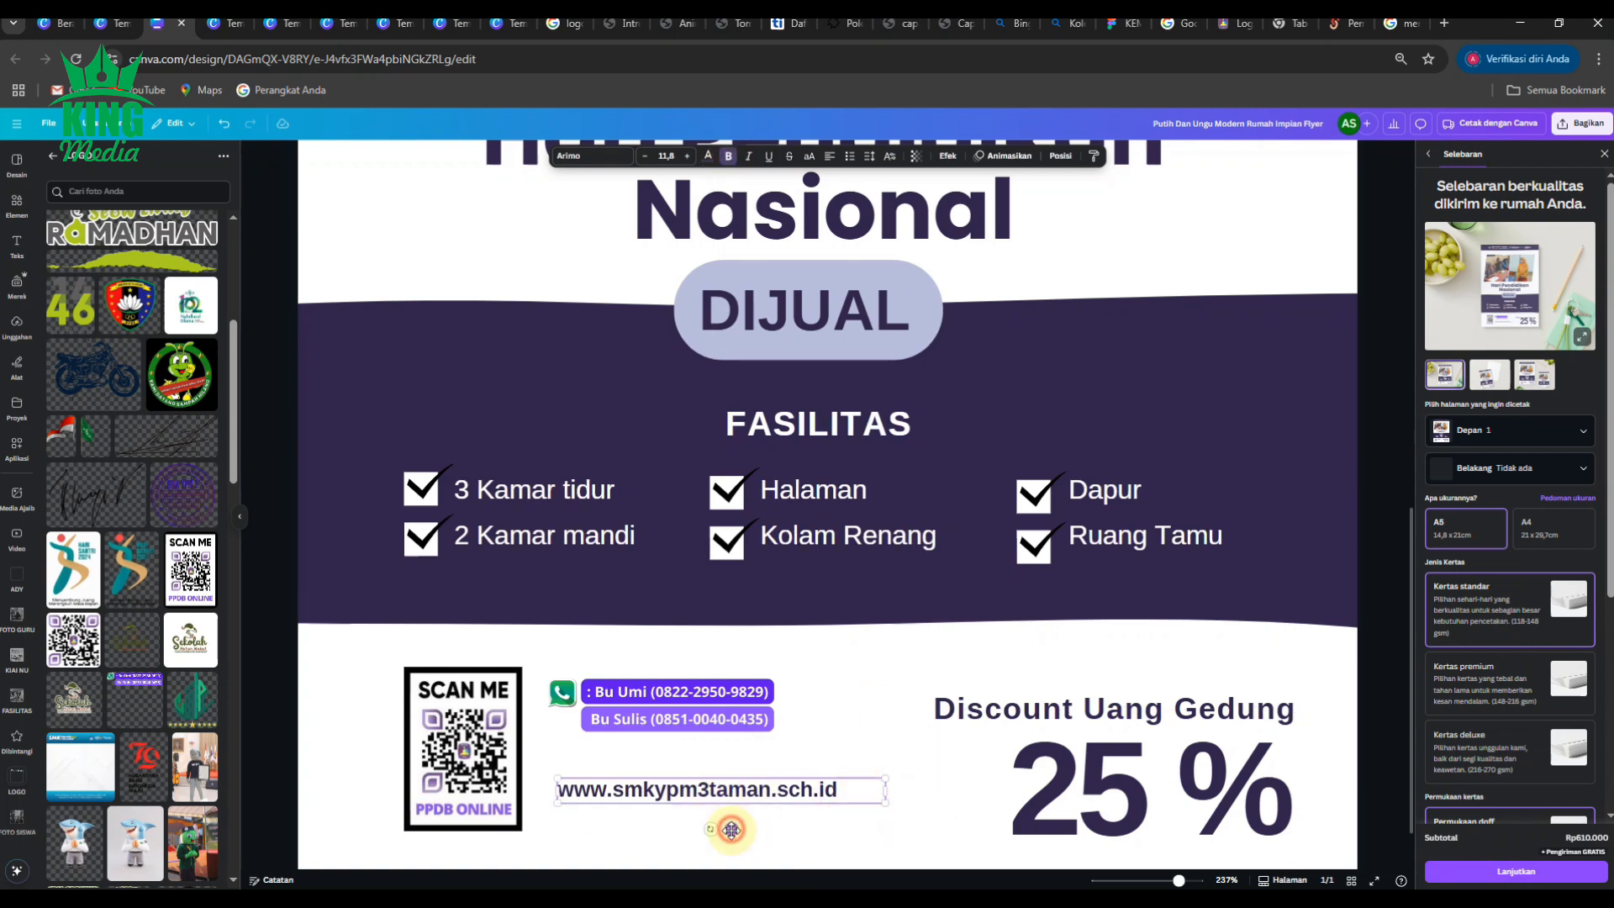
Lower the website address and WhatsApp contact graphic beside the QR code, and enlarge the address to font size 13.
{"action": "mouse_move", "coordinate": [731, 831]}
{"action": "left_mouse_down"}
{"action": "mouse_move", "coordinate": [725, 849]}
{"action": "mouse_move", "coordinate": [730, 831]}
{"action": "left_mouse_up"}
{"action": "left_click_drag", "start_coordinate": [705, 698], "coordinate": [697, 735]}
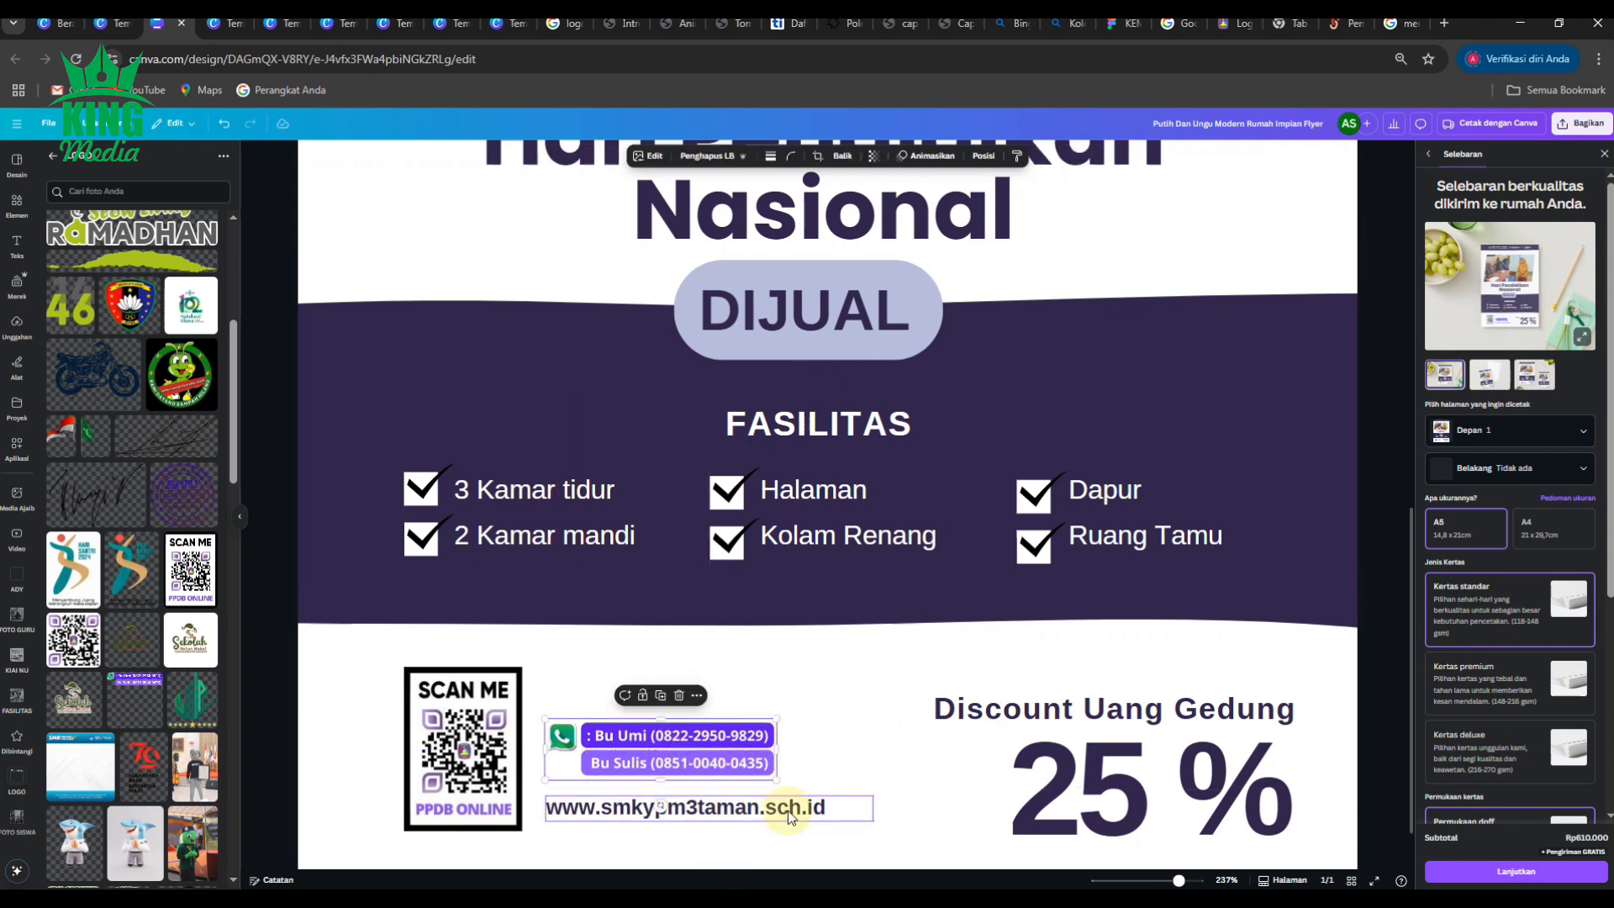
{"action": "left_click", "coordinate": [841, 809]}
{"action": "left_click_drag", "start_coordinate": [876, 795], "coordinate": [908, 817]}
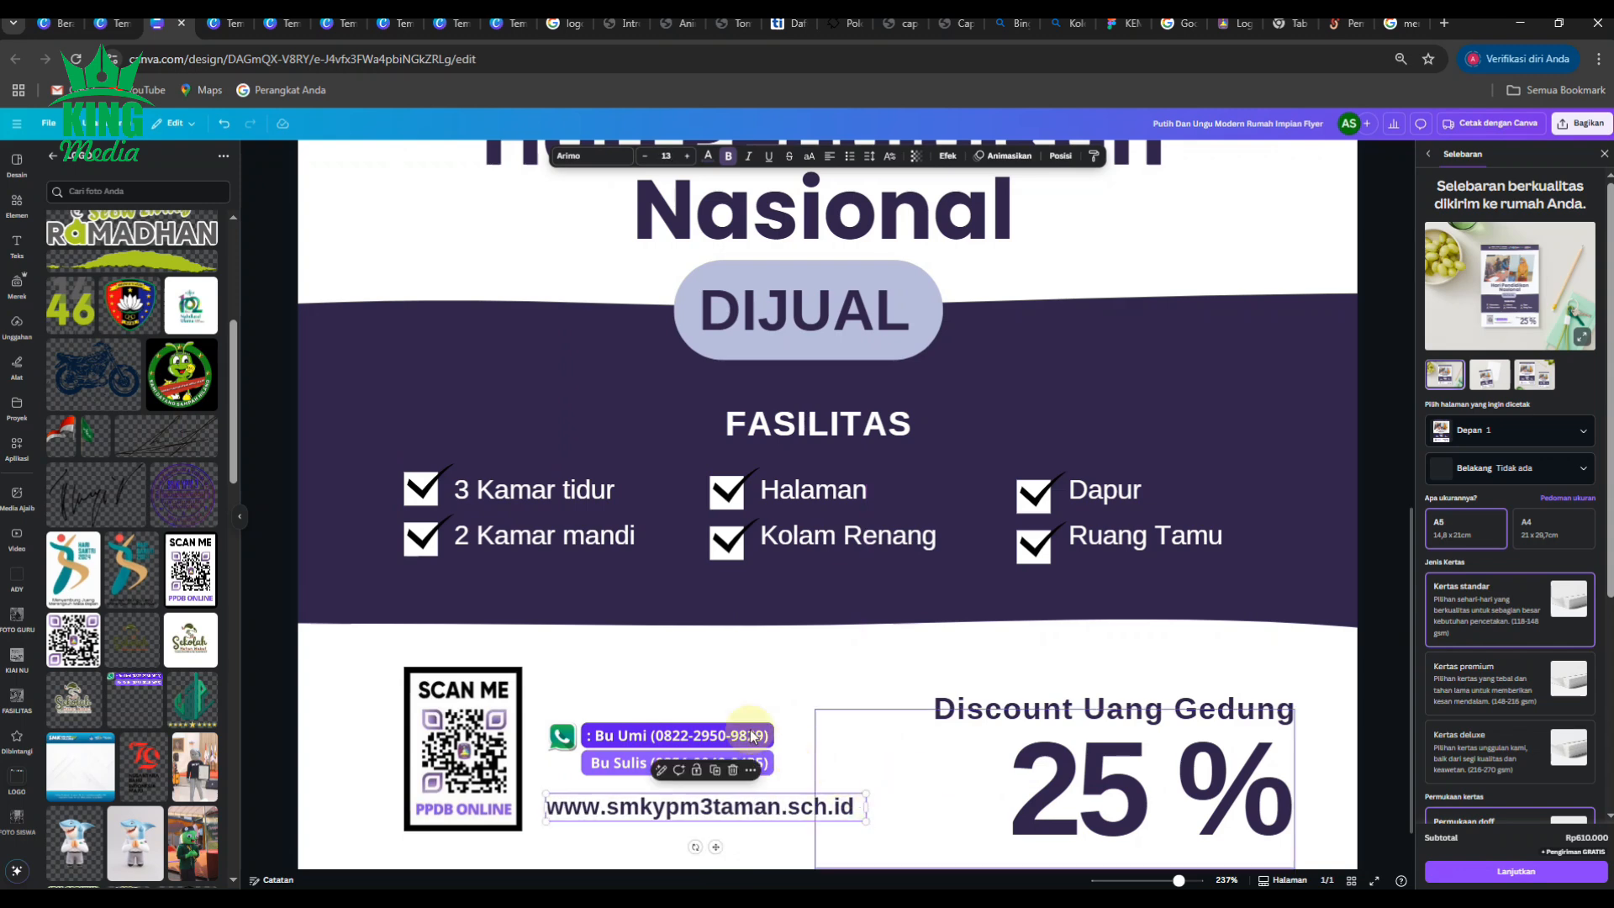
Delete the "DIJUAL" text from the light purple badge below the title.
{"action": "scroll", "coordinate": [709, 713], "scroll_direction": "down", "scroll_amount": 5}
{"action": "left_click", "coordinate": [473, 597]}
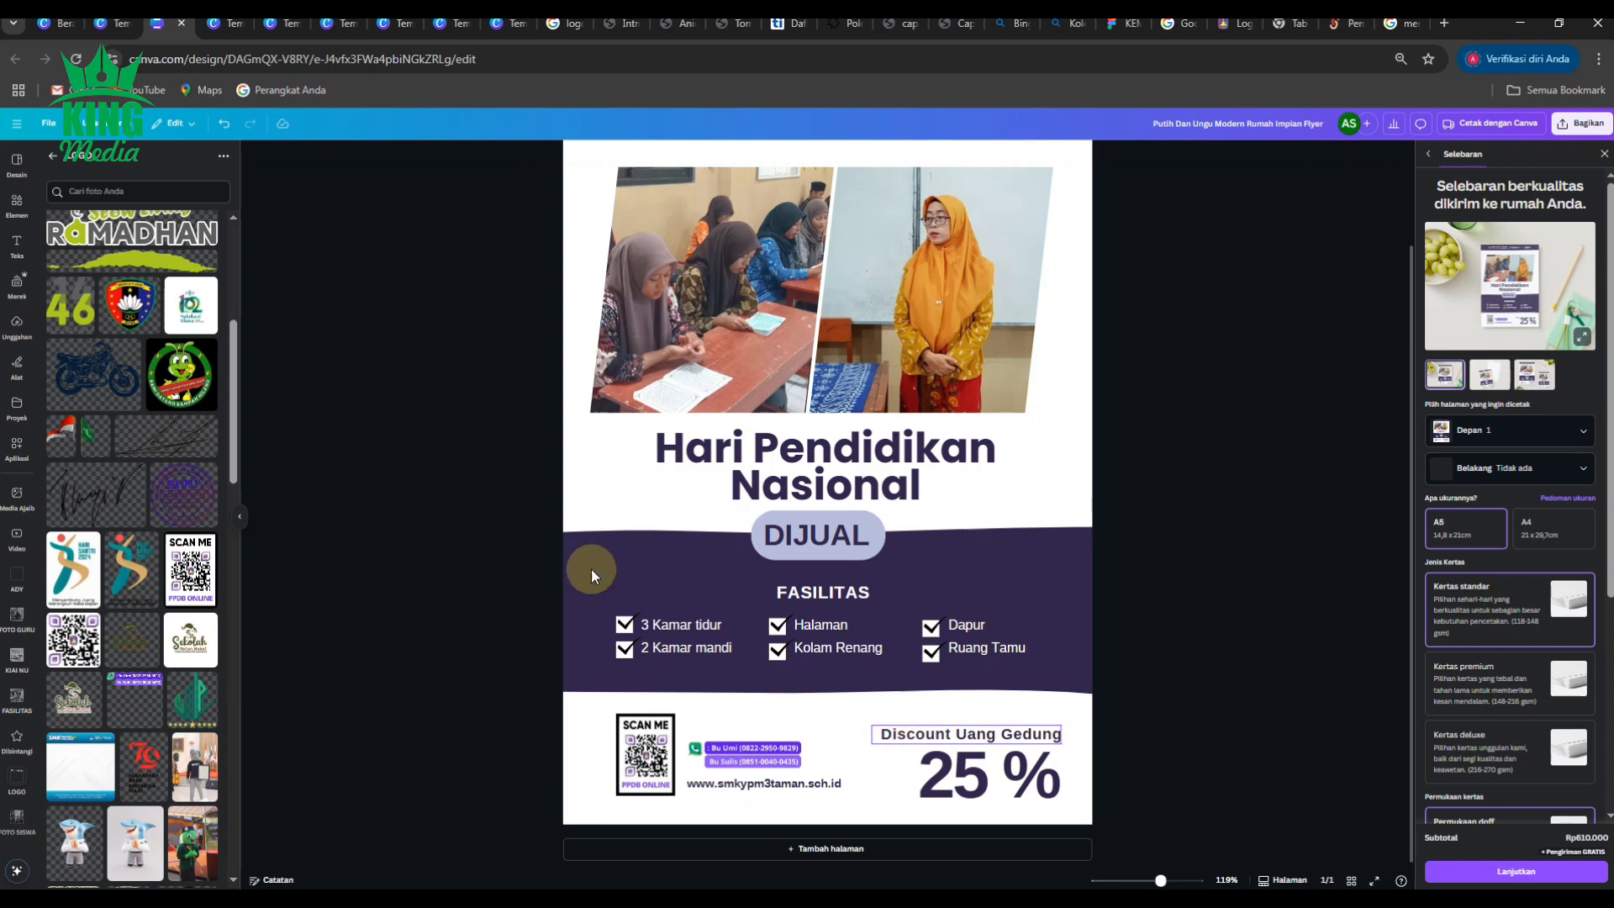
{"action": "left_click", "coordinate": [825, 537]}
{"action": "key", "text": "ctrl+minus"}
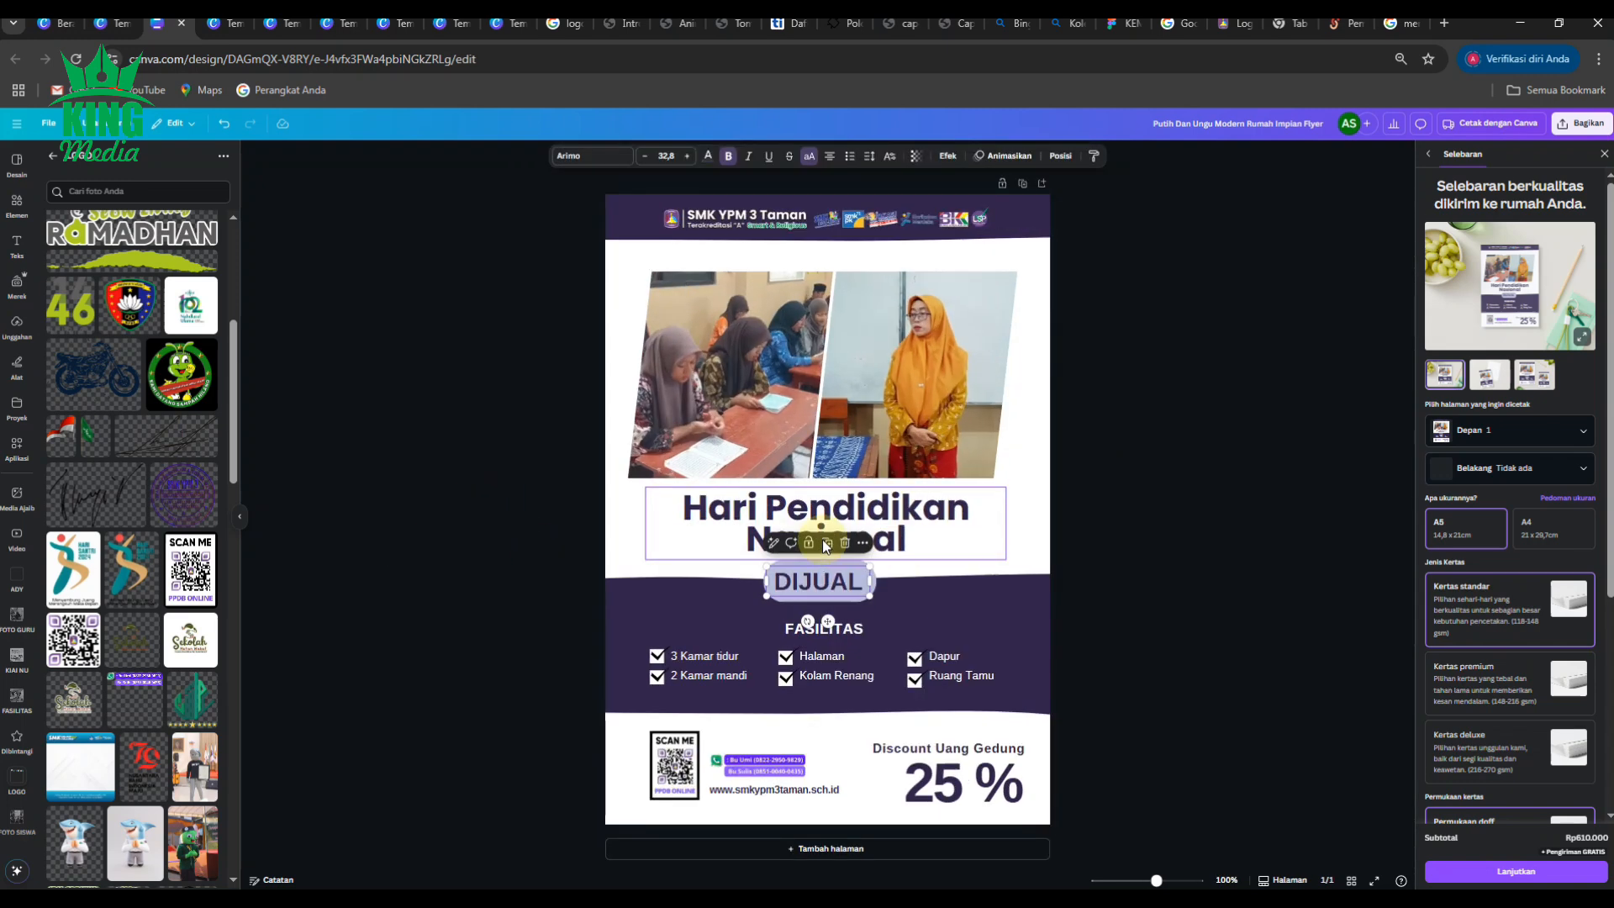
{"action": "left_click", "coordinate": [1200, 489]}
{"action": "left_click", "coordinate": [830, 580]}
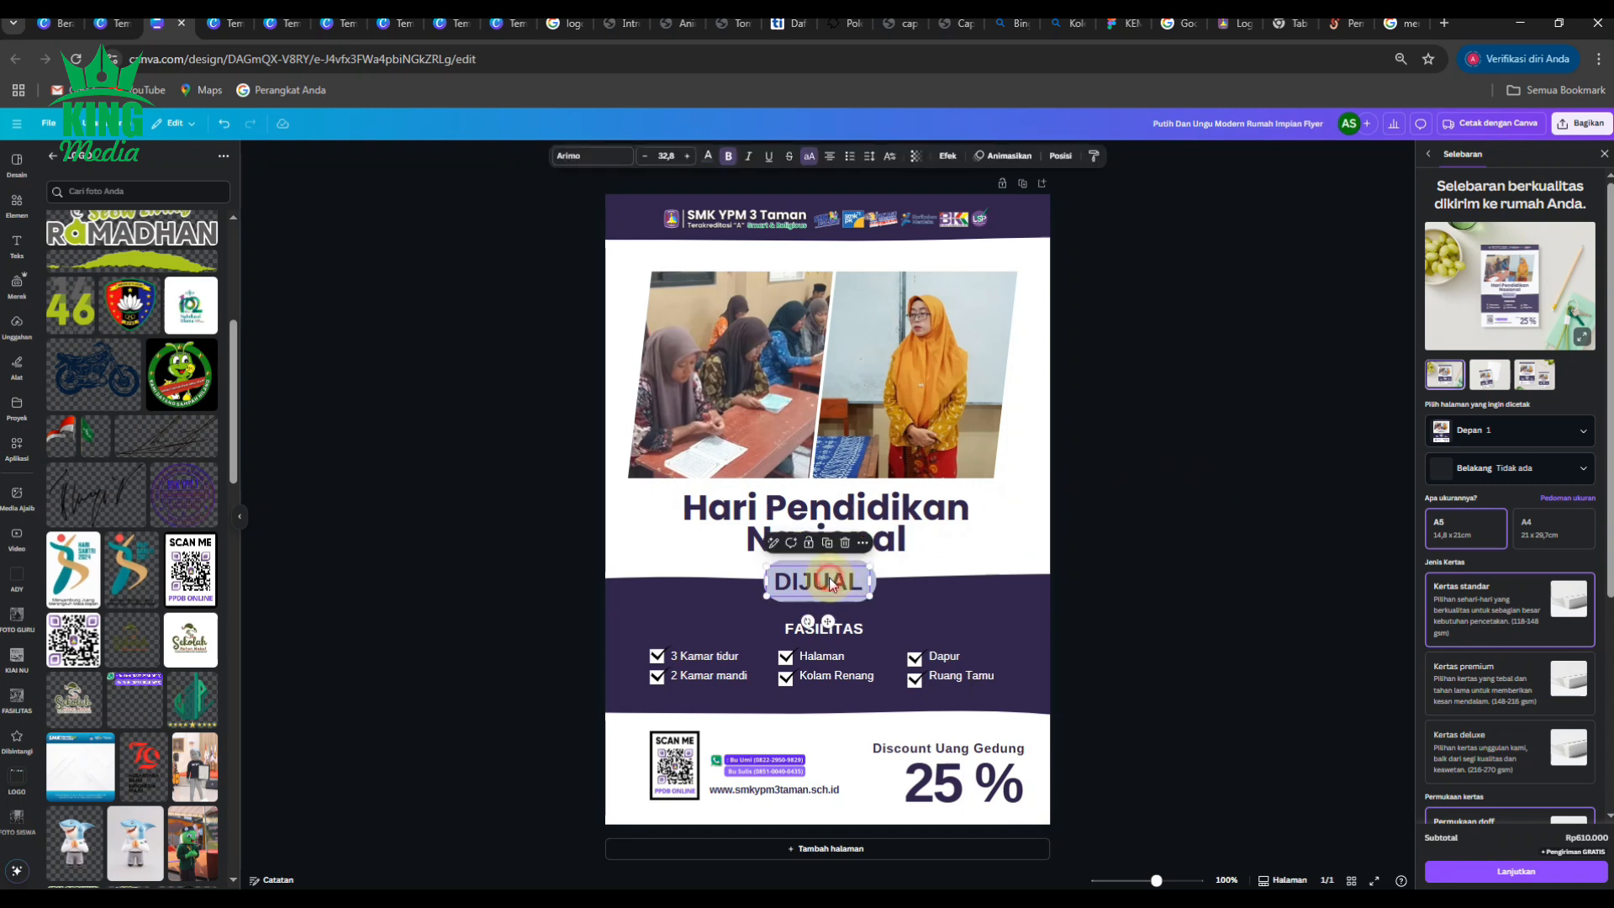
{"action": "key", "text": "Delete"}
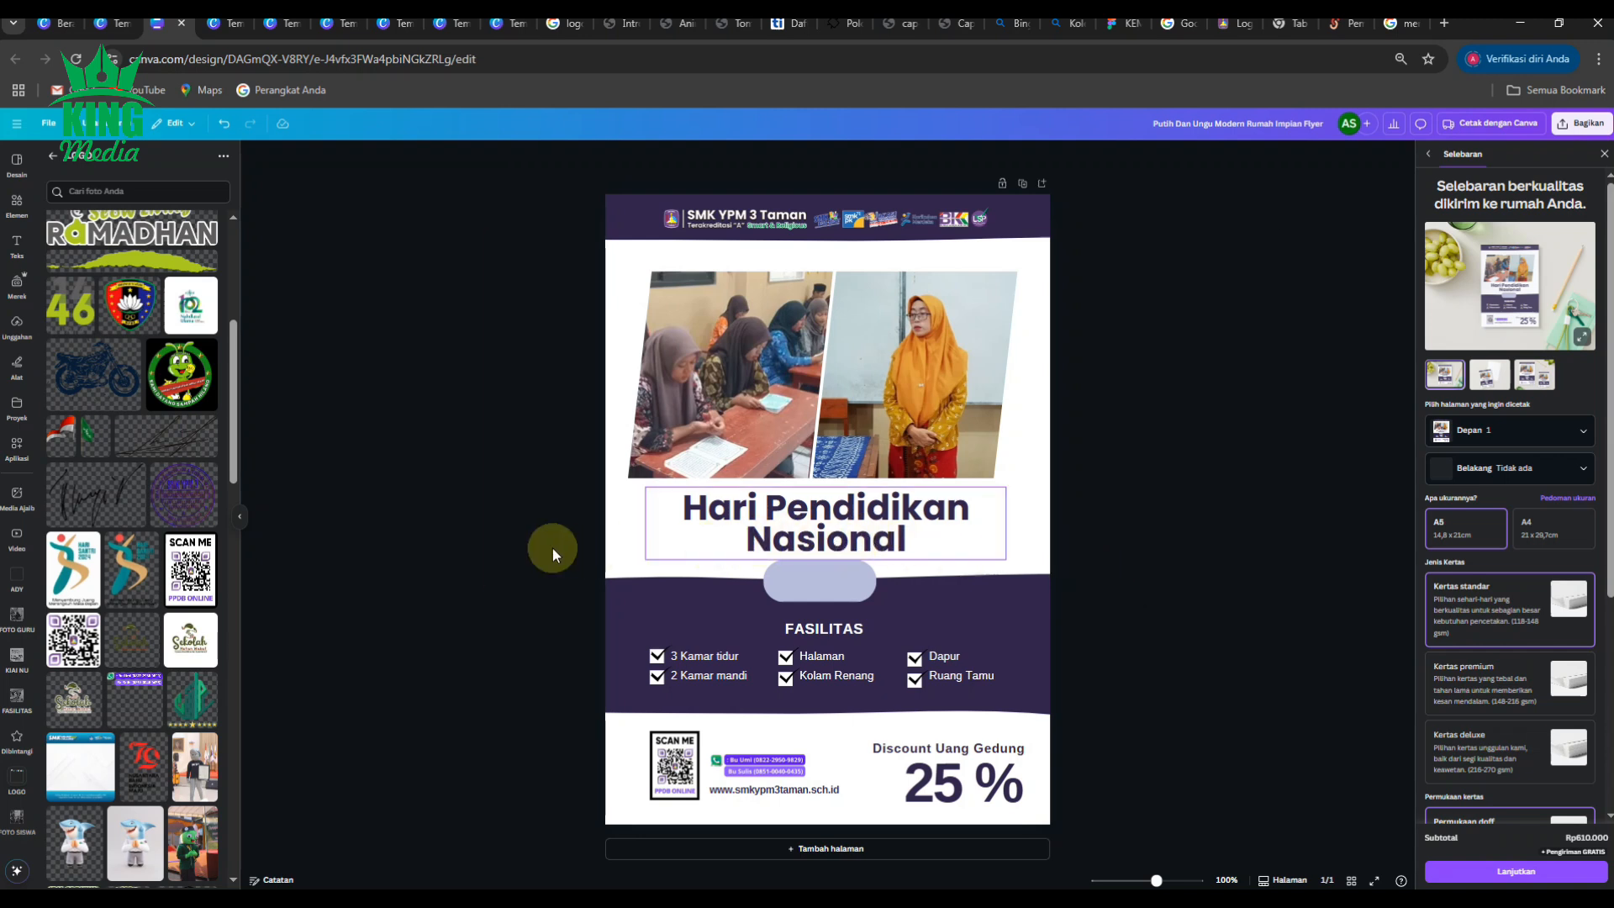
{"action": "left_click", "coordinate": [523, 549]}
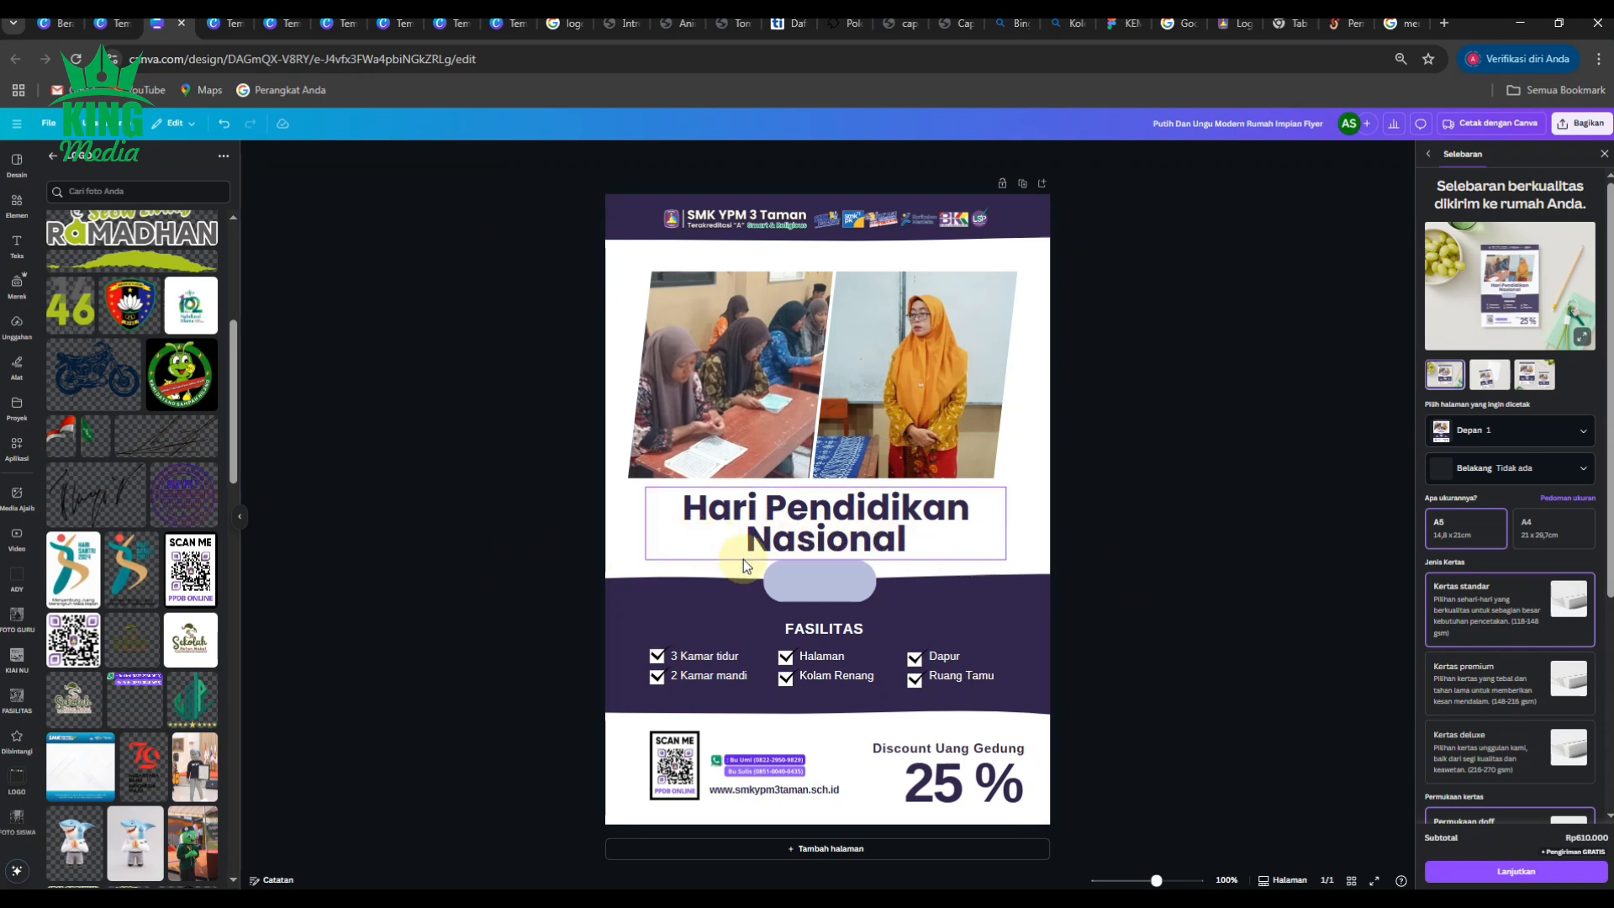
Restore the deleted "DIJUAL" badge text, turn off its all-caps formatting, and replace it with "2 Mei".
{"action": "key", "text": "ctrl+z"}
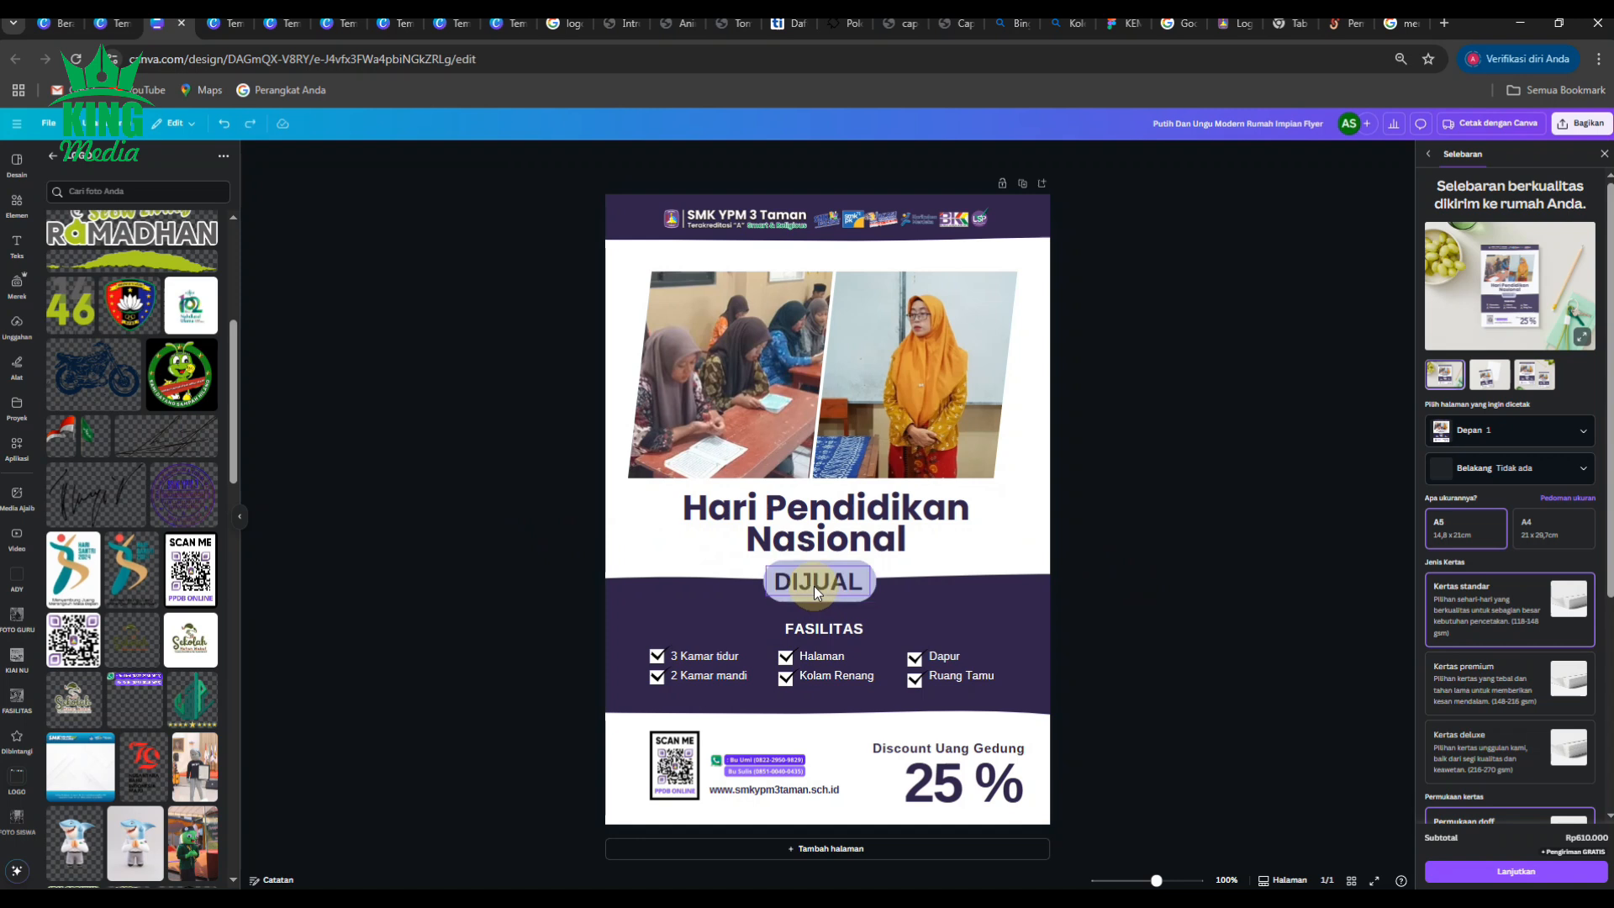
{"action": "left_click", "coordinate": [874, 572]}
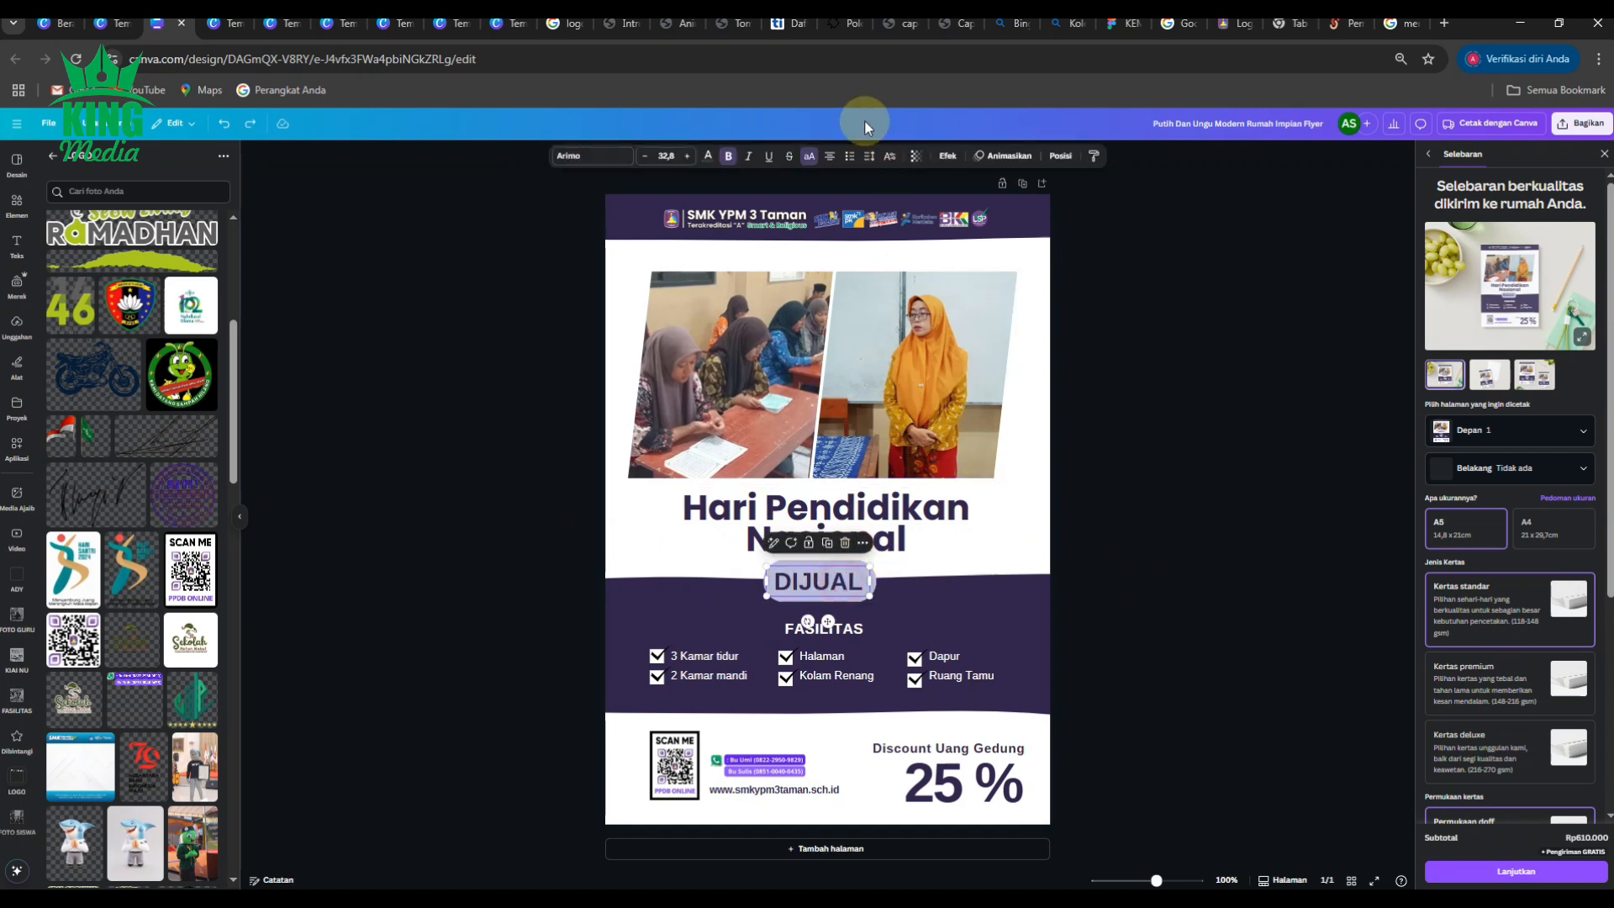
{"action": "left_click", "coordinate": [809, 156]}
{"action": "double_click", "coordinate": [831, 582]}
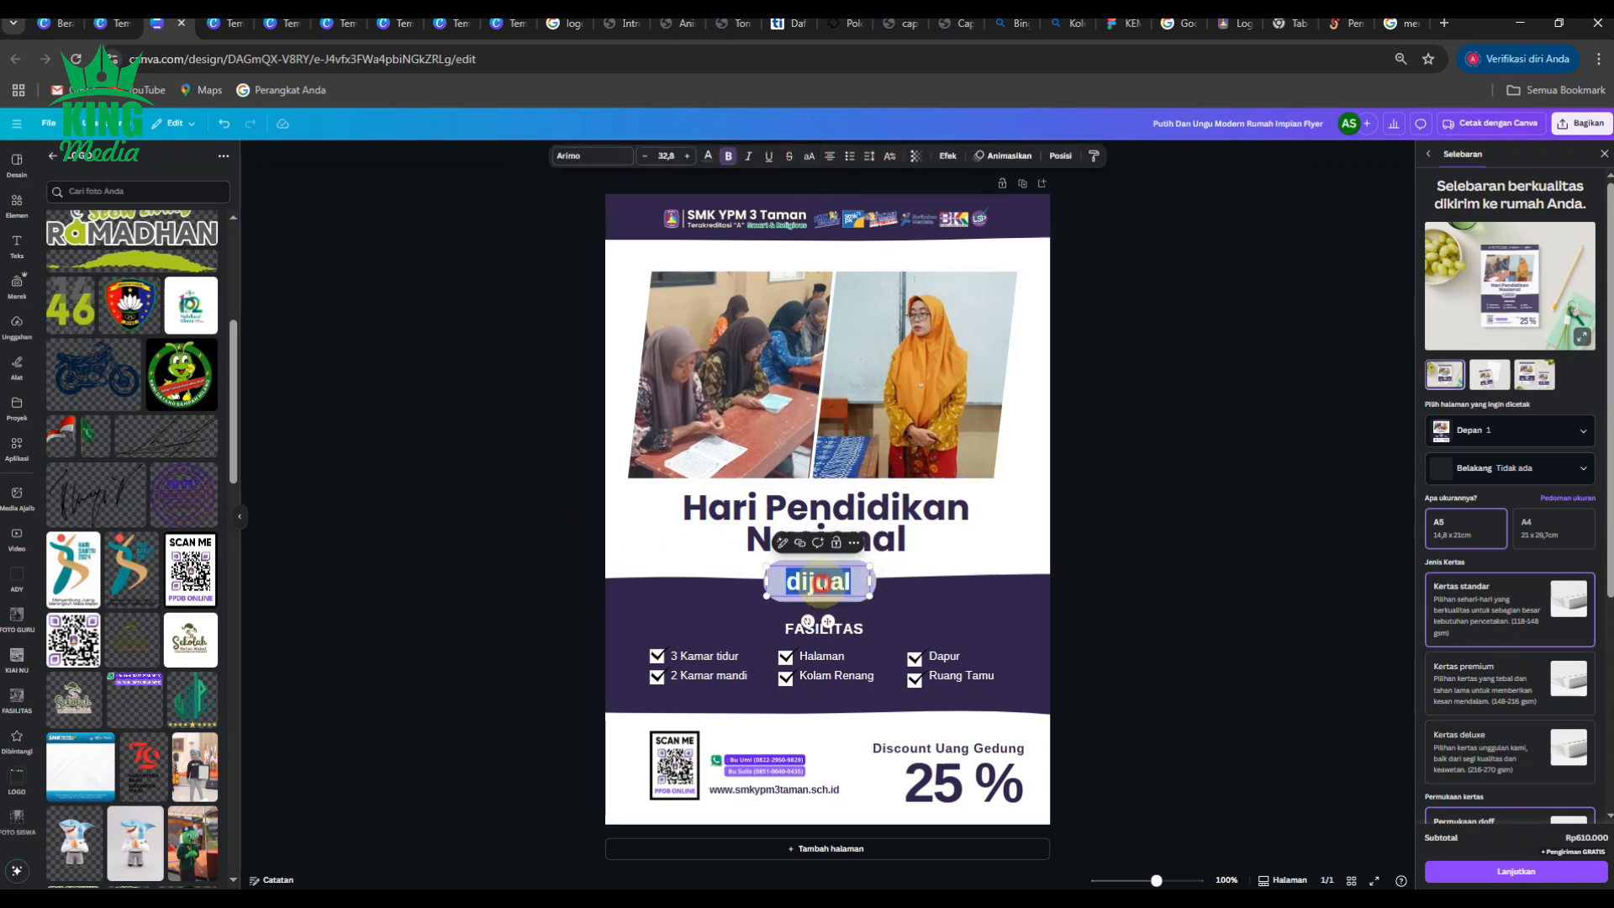
{"action": "type", "text": "2"}
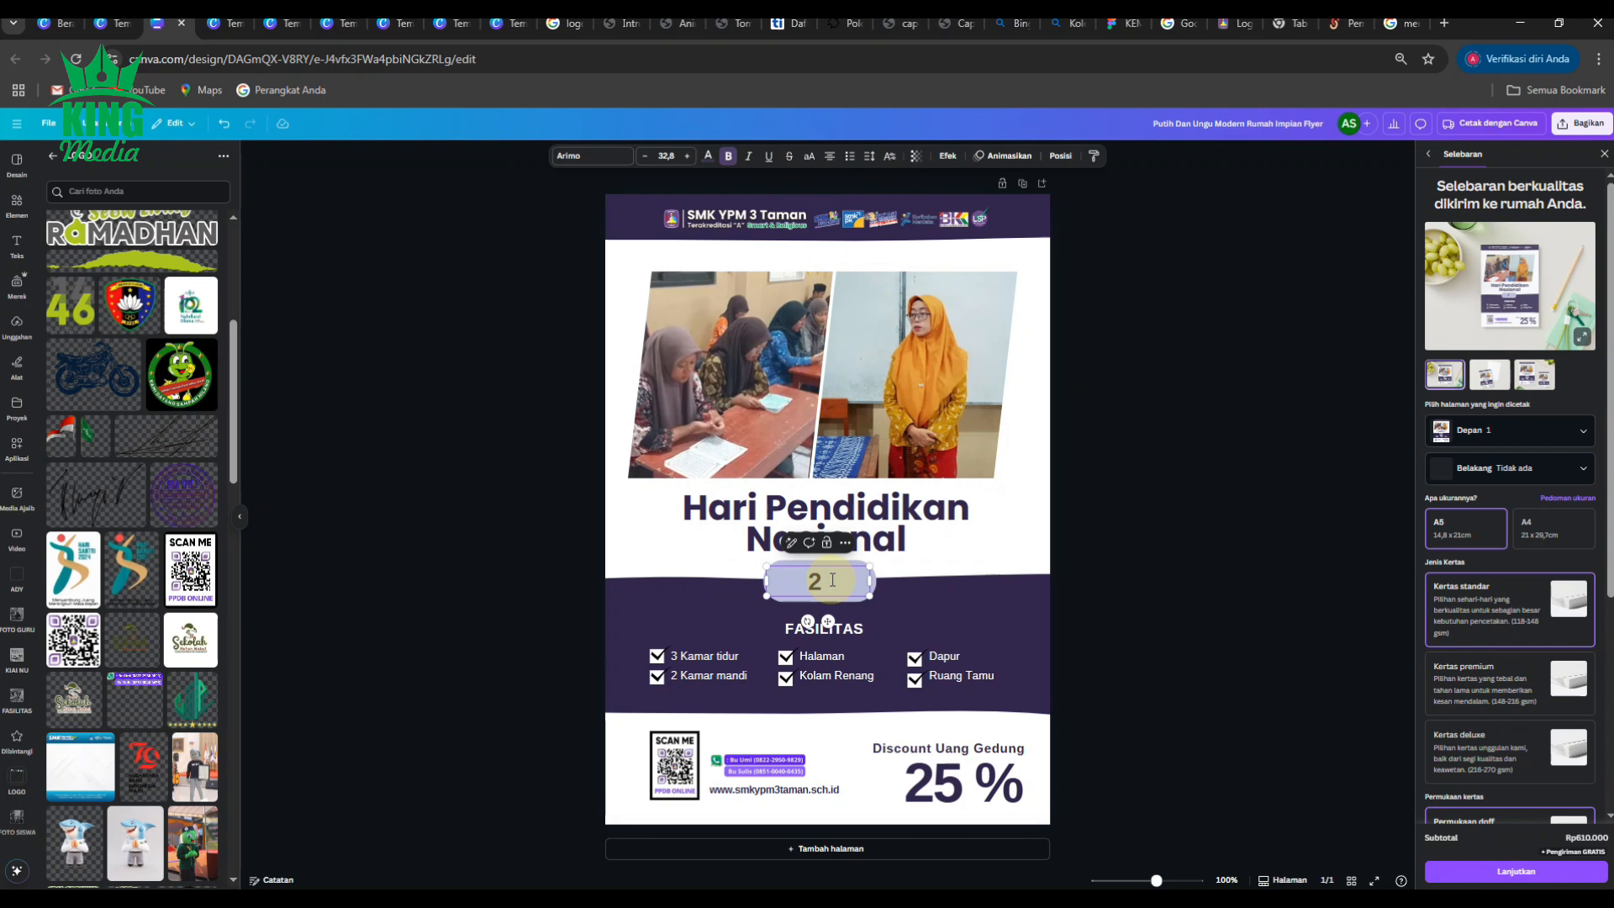
{"action": "type", "text": " Mei"}
{"action": "left_click", "coordinate": [1148, 587]}
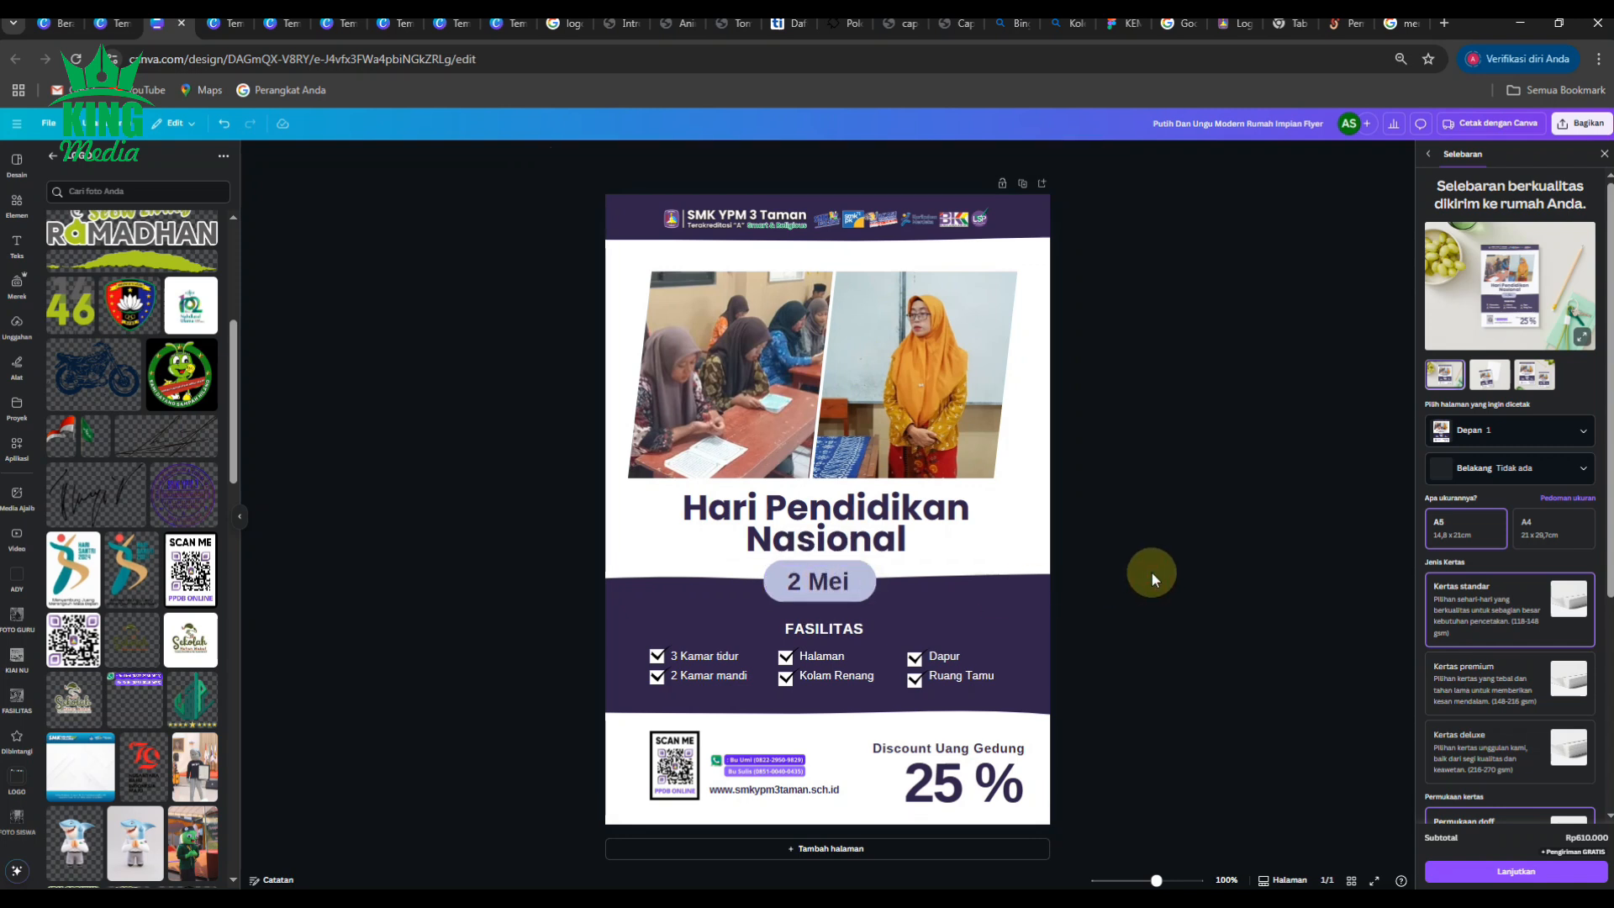
Paste the copied school facilities checklist into the flyer and move it onto the right end of the dark purple band.
{"action": "left_click", "coordinate": [697, 658]}
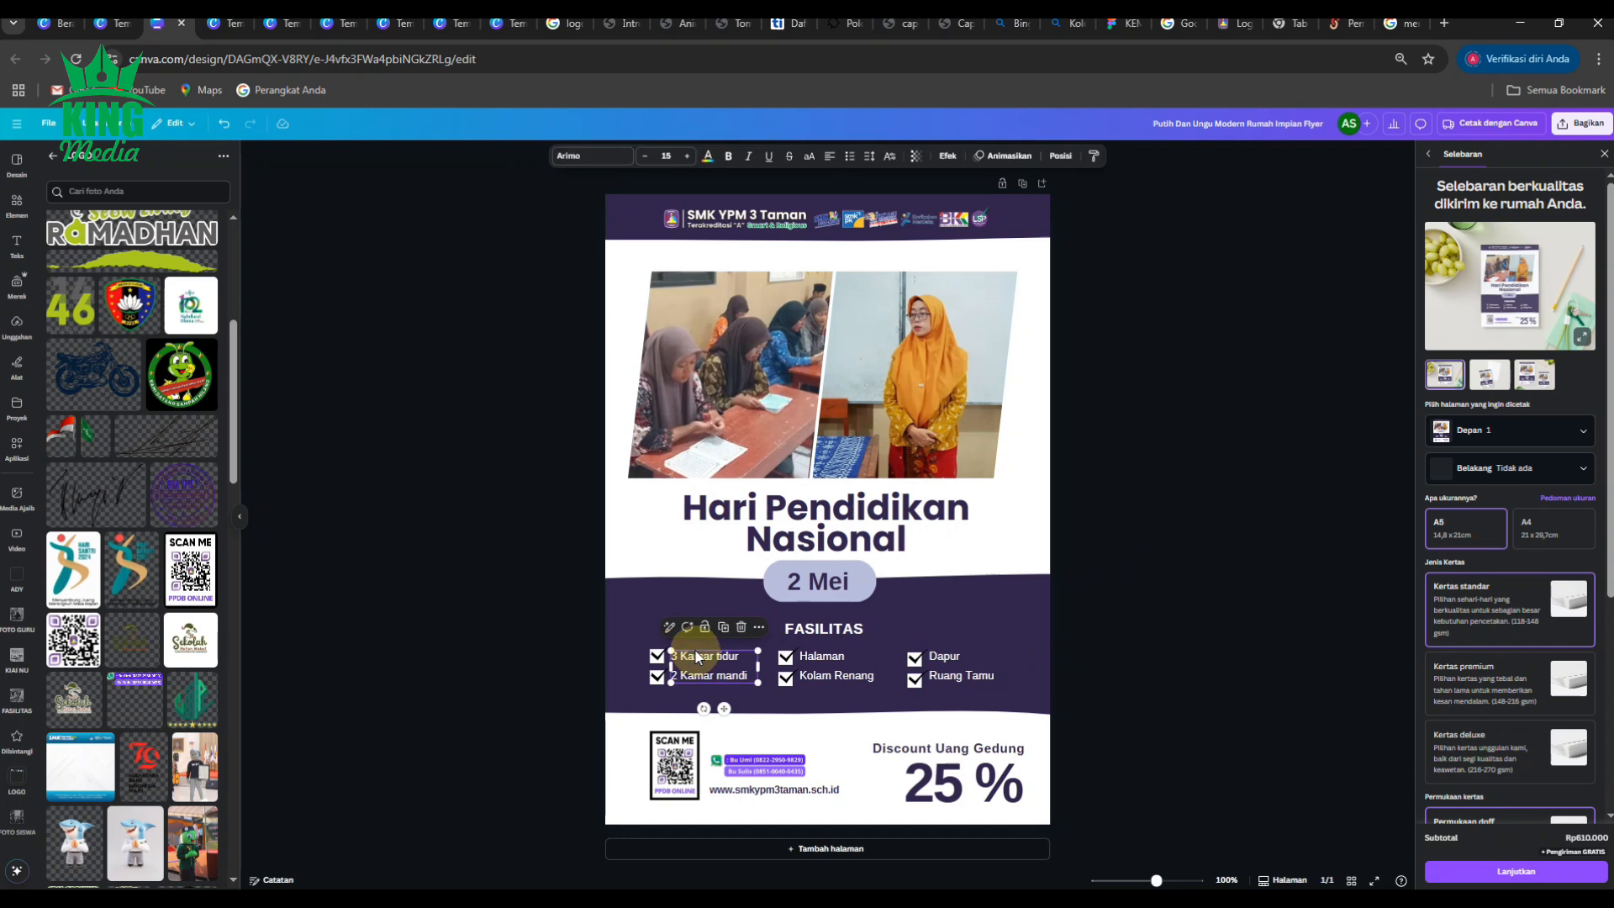
{"action": "left_click", "coordinate": [491, 583]}
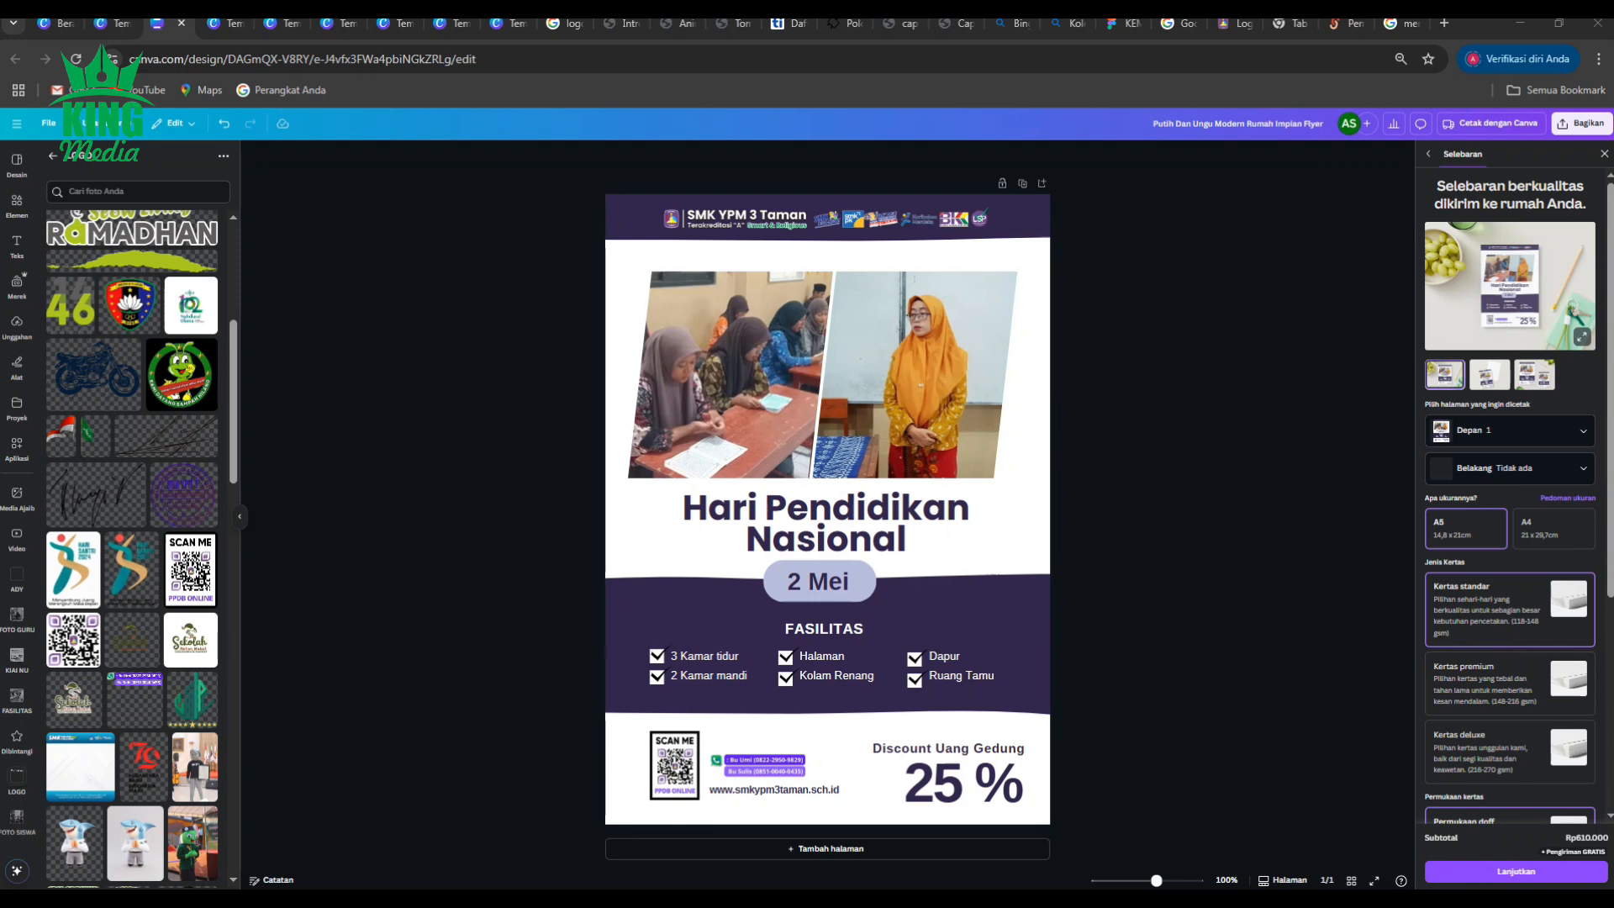
{"action": "left_click", "coordinate": [1023, 595]}
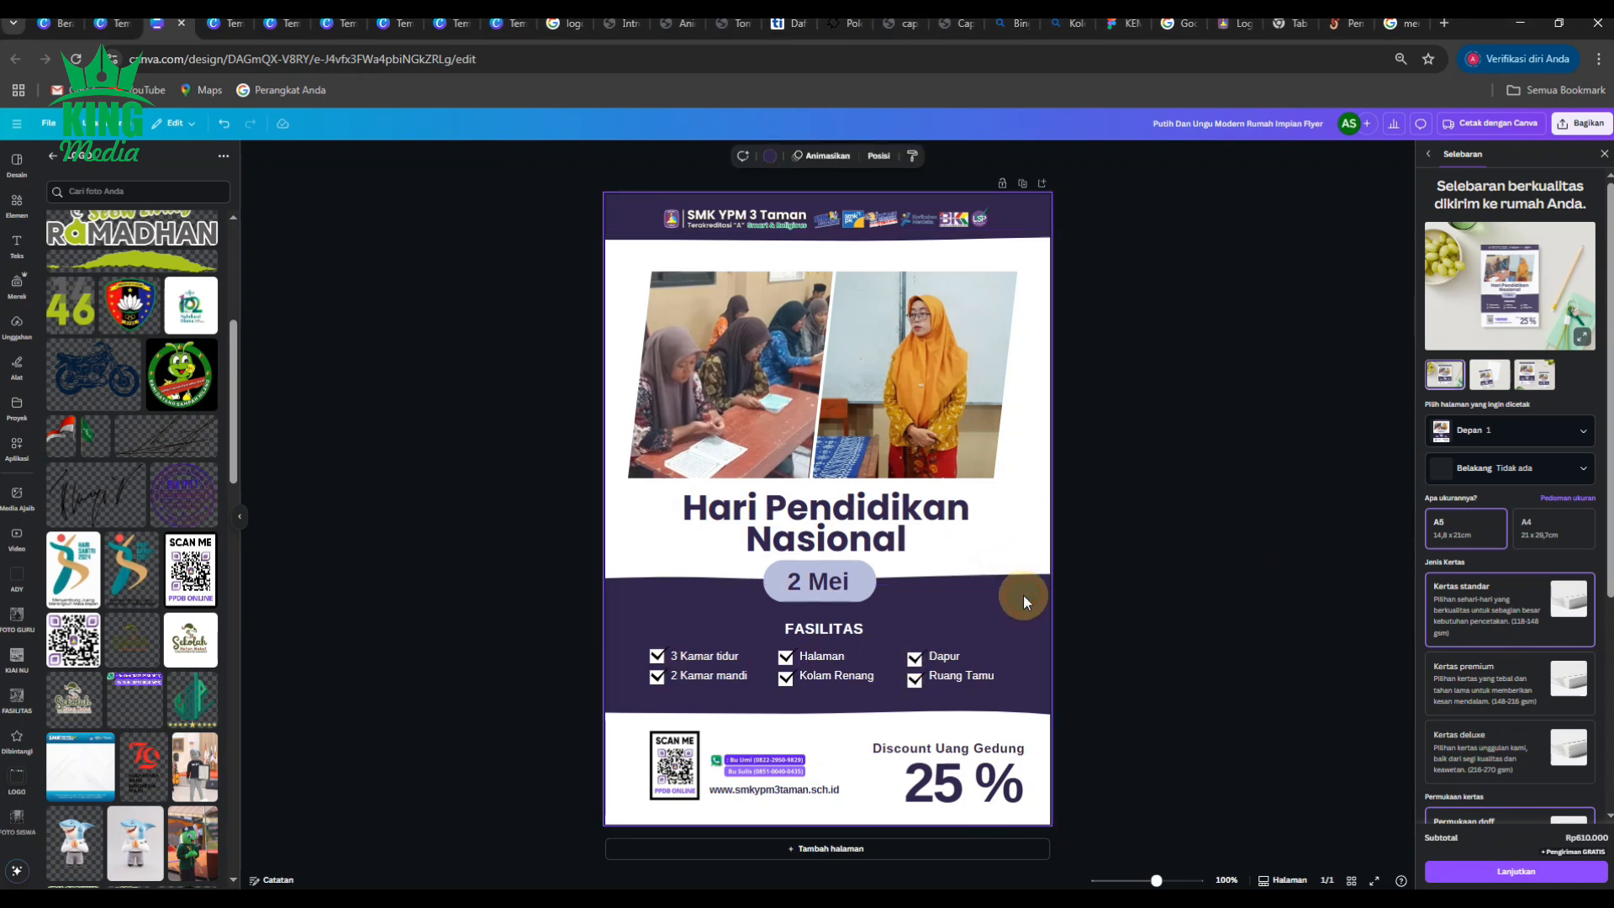
{"action": "key", "text": "ctrl+v"}
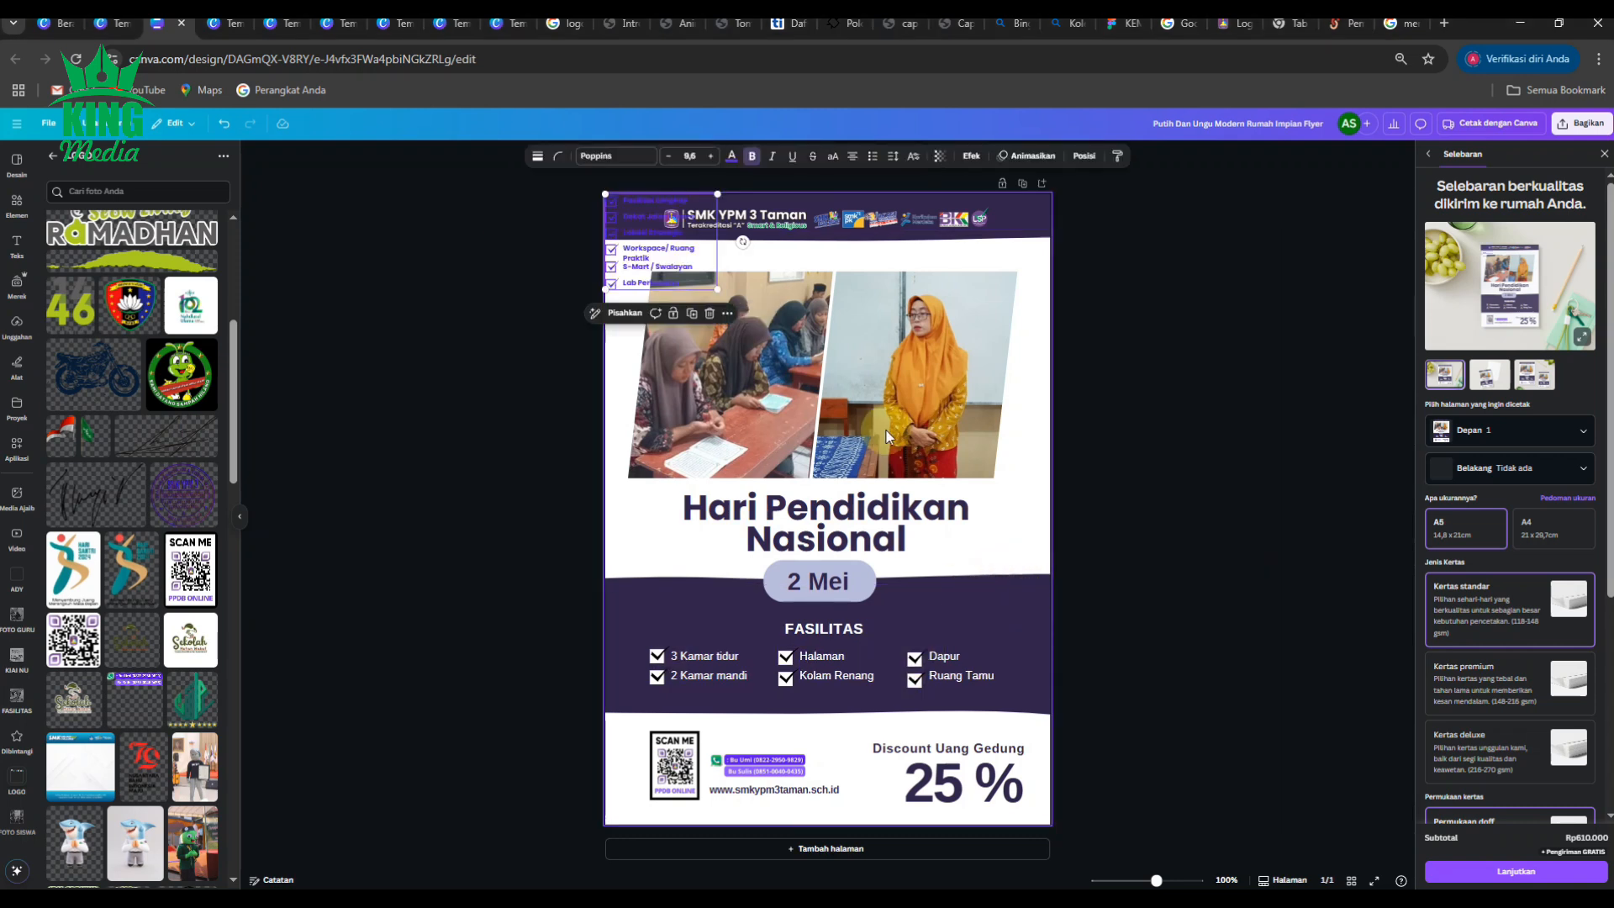
{"action": "left_click_drag", "start_coordinate": [645, 252], "coordinate": [979, 639]}
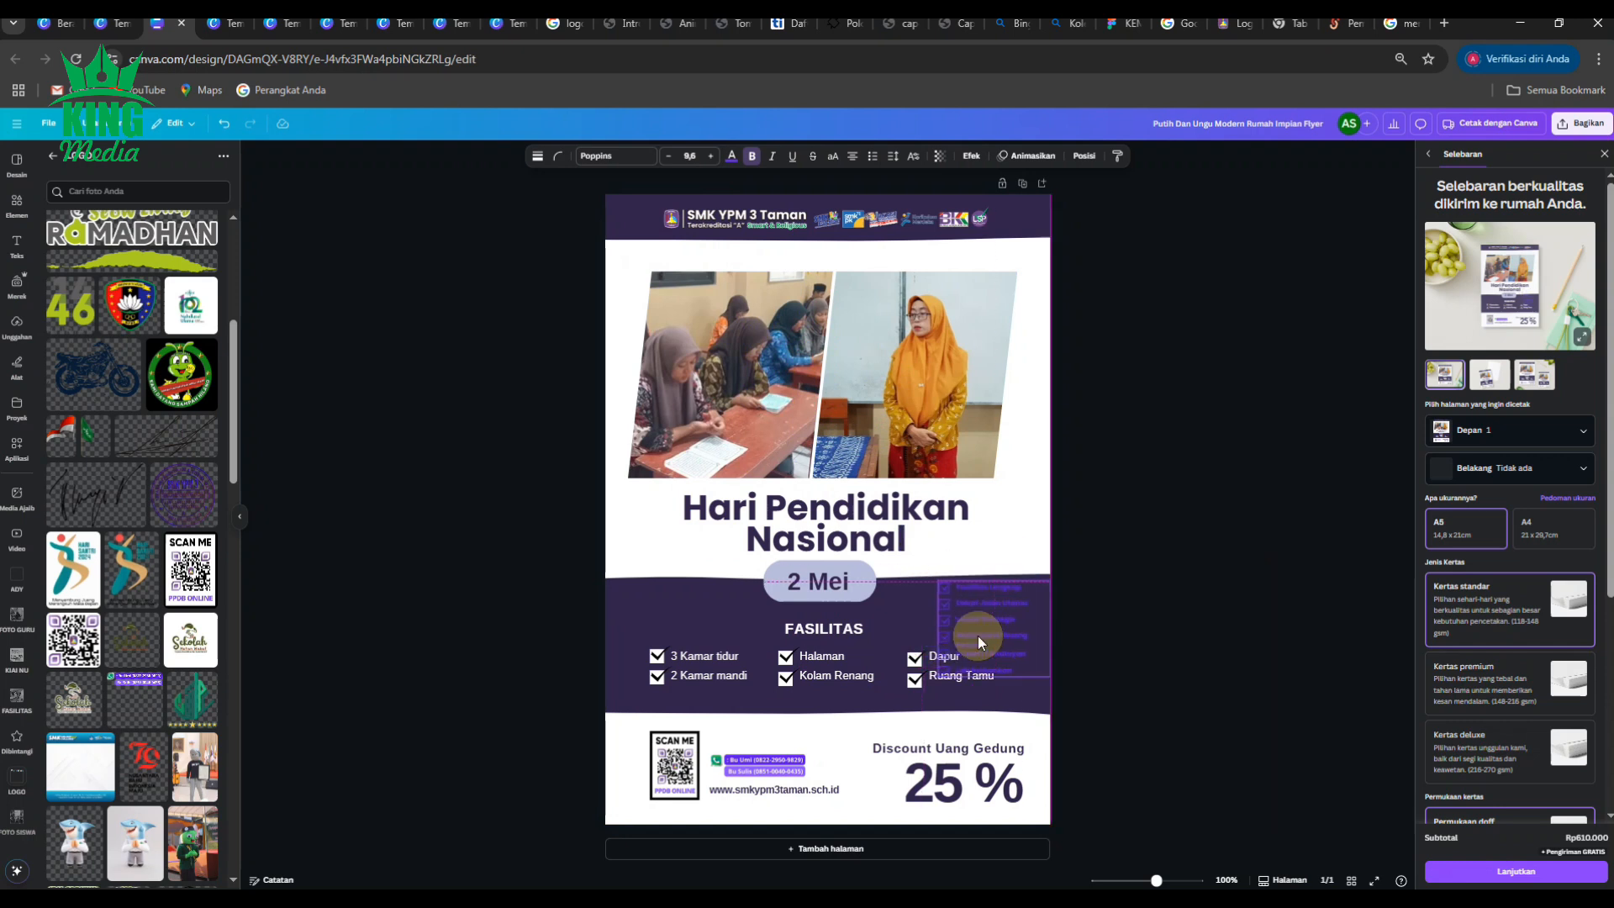
Set the text color of the pasted facilities checklist to white.
{"action": "left_click", "coordinate": [732, 156]}
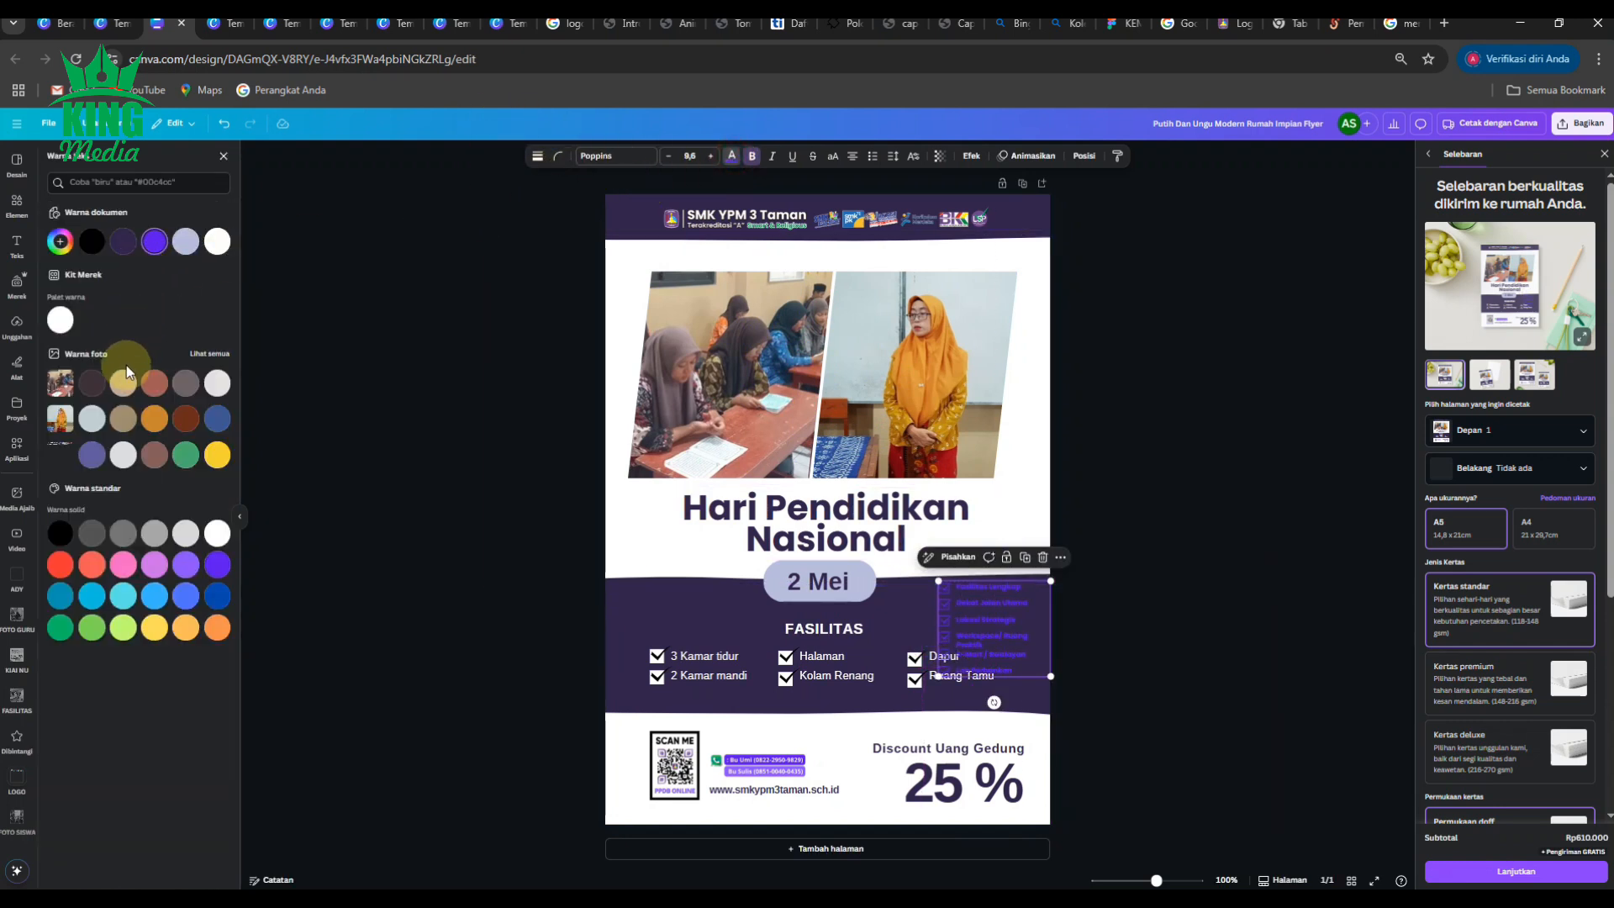
{"action": "left_click", "coordinate": [60, 320]}
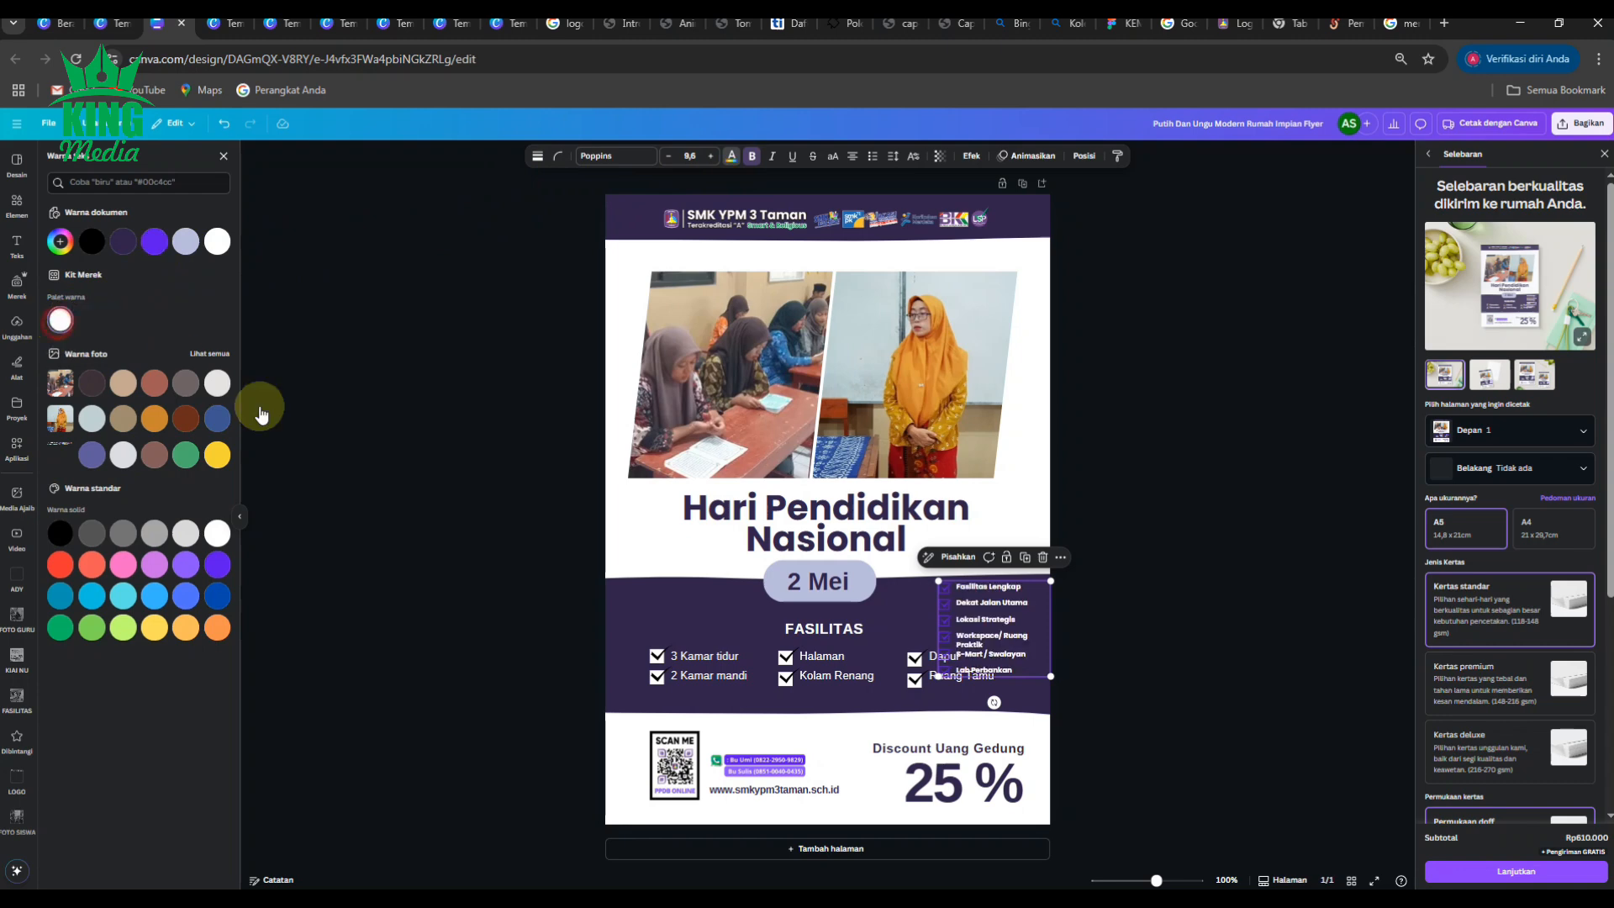
{"action": "left_click", "coordinate": [454, 496]}
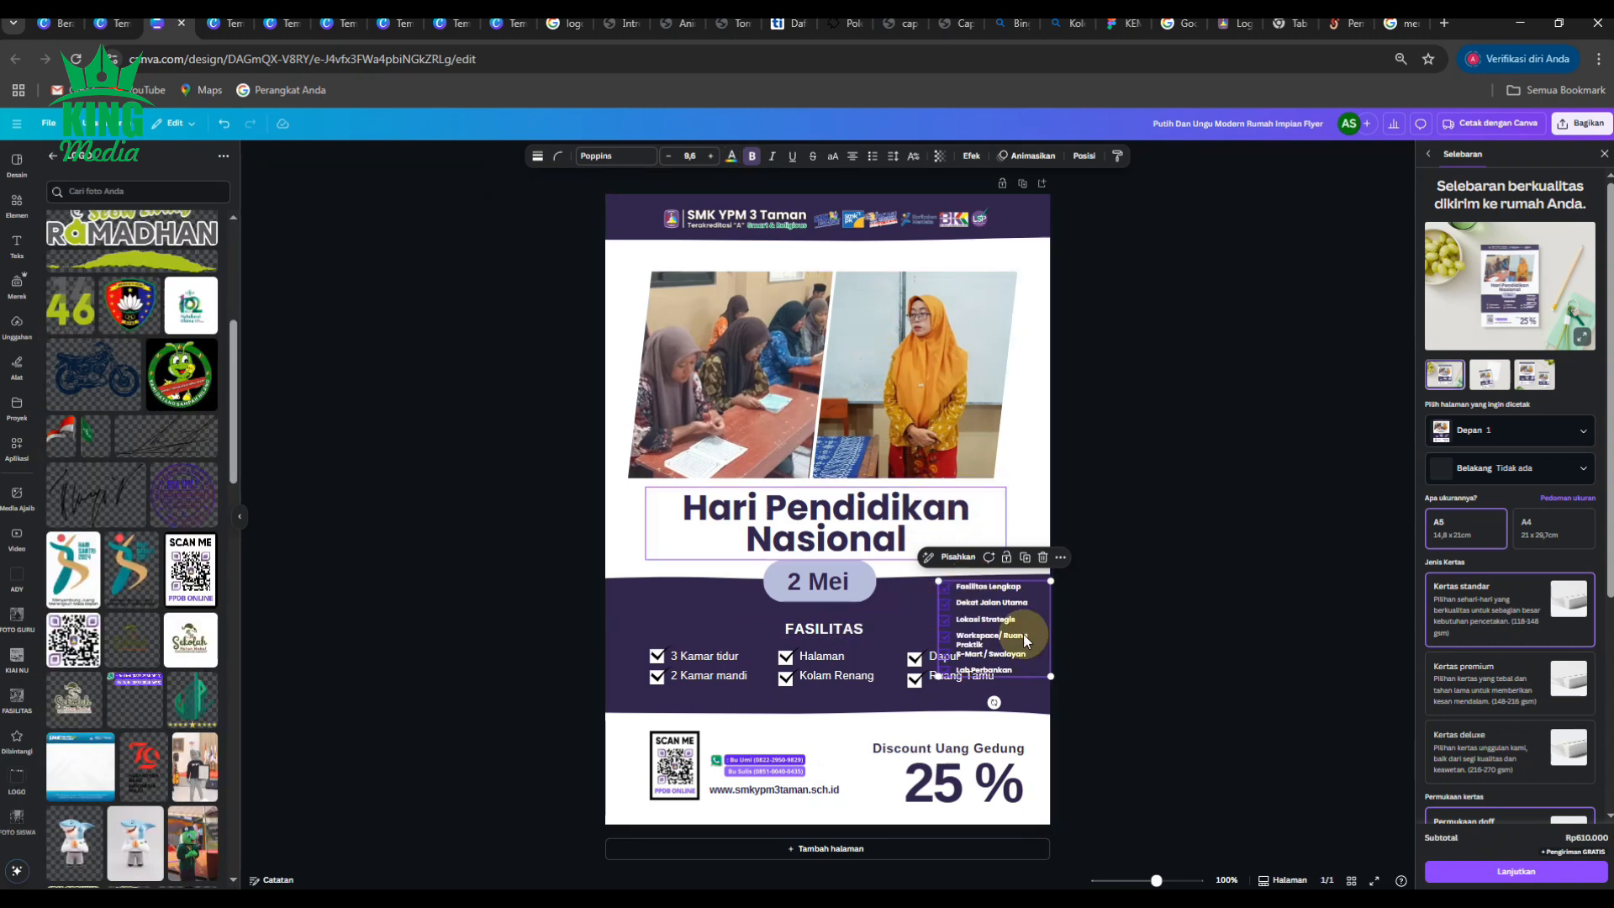
Move the pasted checklist past the page's right edge, clear of the old facility items, and ungroup it.
{"action": "scroll", "coordinate": [934, 681], "scroll_direction": "up", "scroll_amount": 5, "text": "ctrl"}
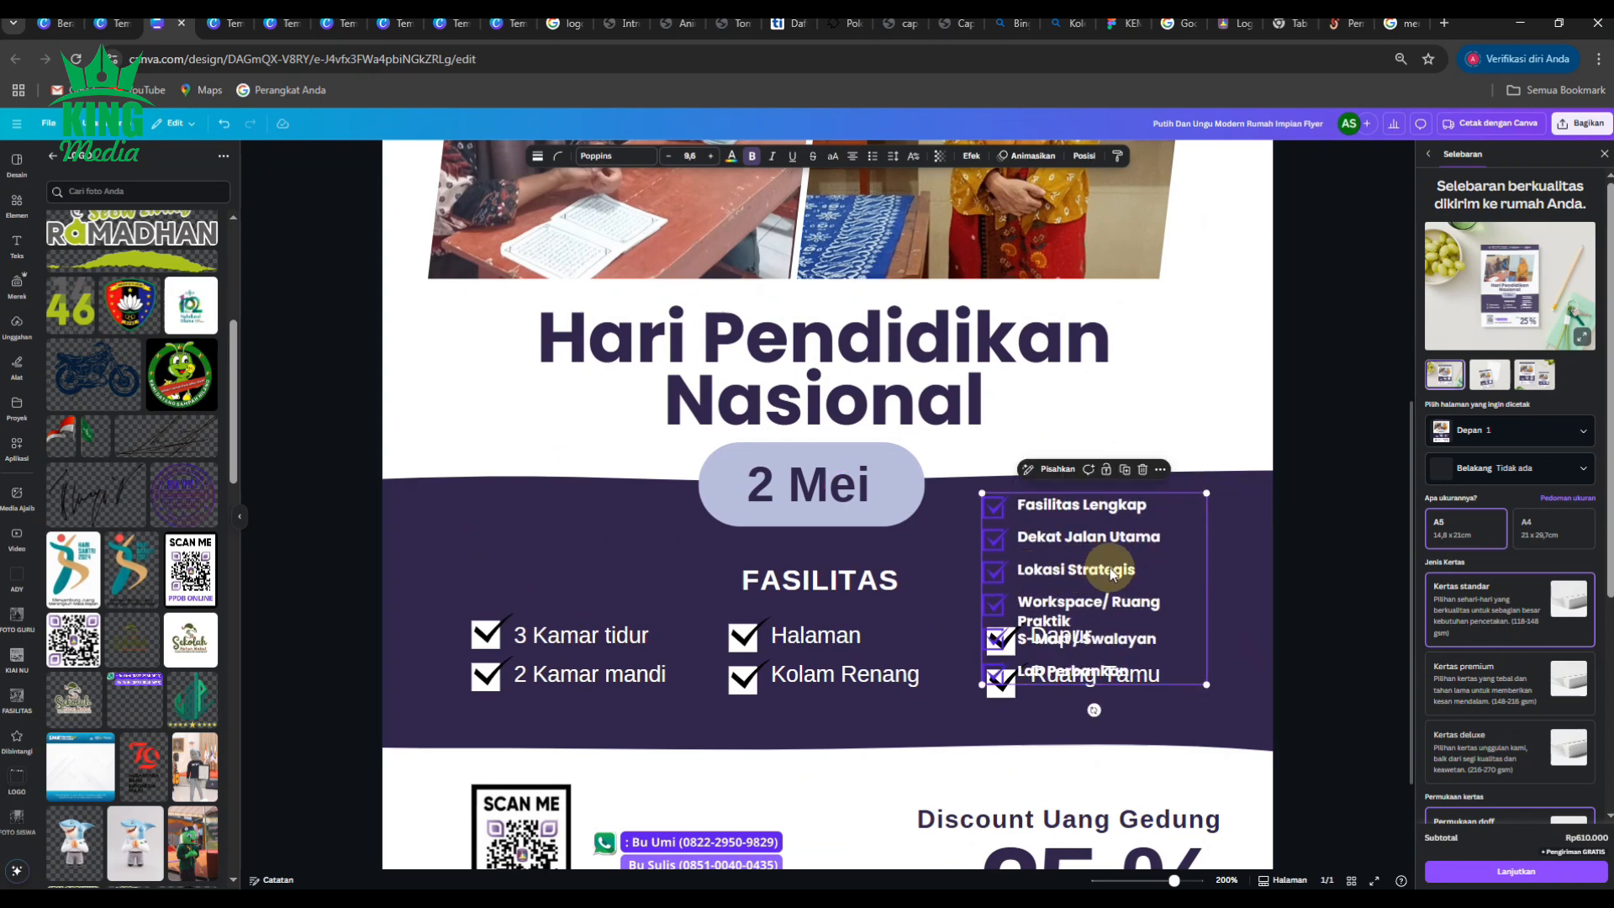
{"action": "left_click_drag", "start_coordinate": [1119, 545], "coordinate": [1306, 548]}
{"action": "left_click", "coordinate": [1324, 416]}
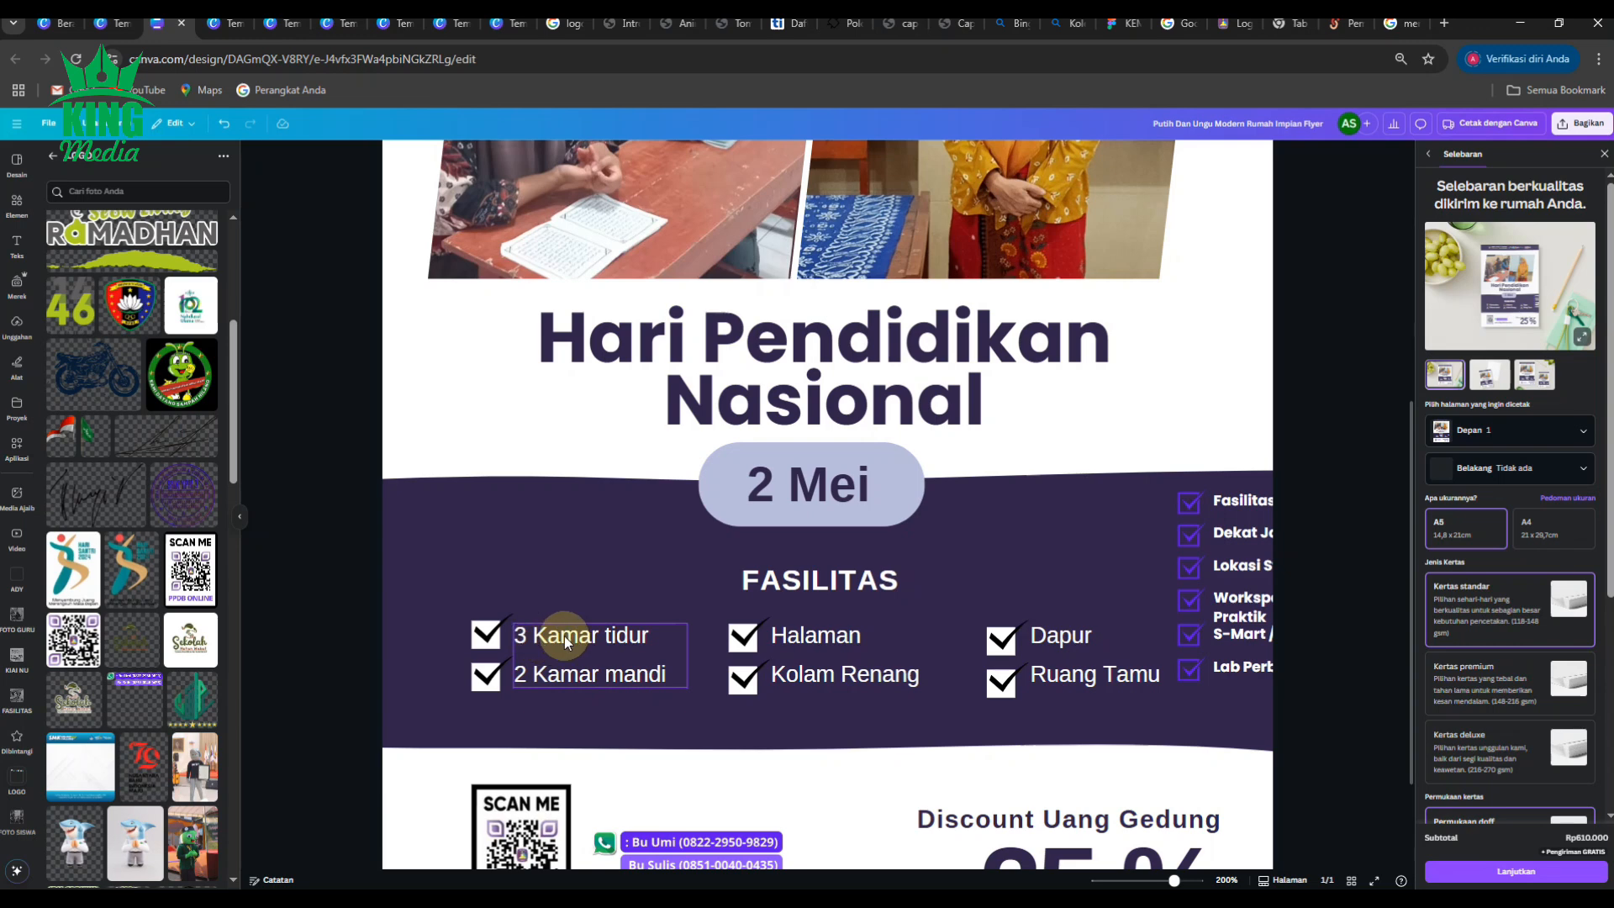
{"action": "left_click", "coordinate": [1234, 504]}
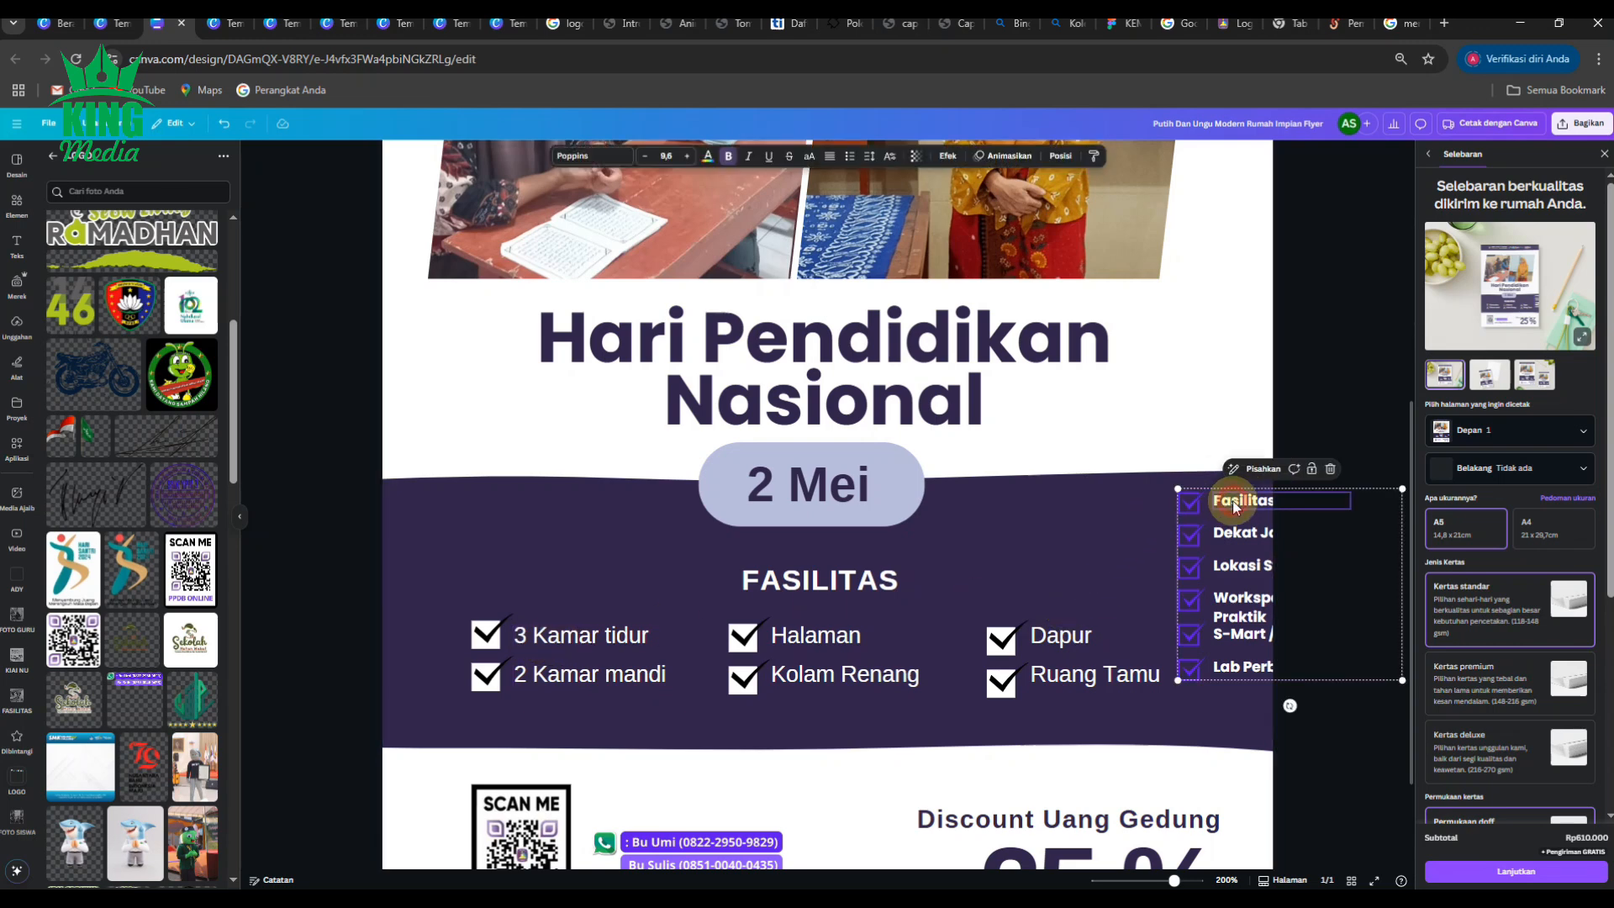
{"action": "left_click", "coordinate": [1253, 468]}
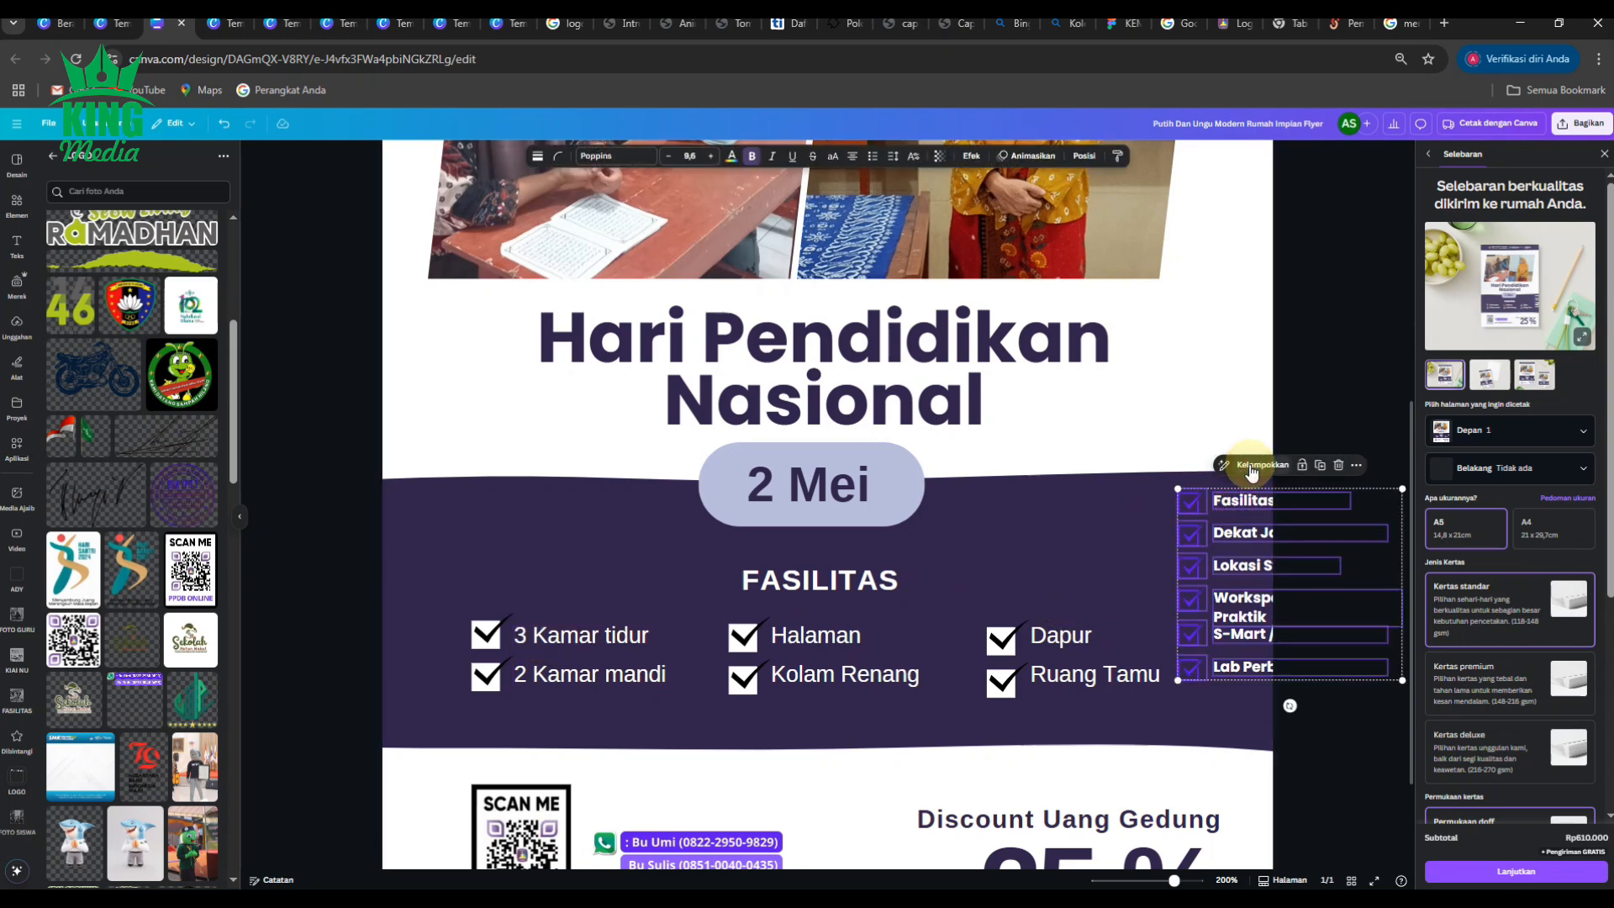
{"action": "left_click", "coordinate": [1354, 416]}
Recolor the "Fasilitas Lengkap" check box from purple to white and apply the color change to all matching elements.
{"action": "left_click", "coordinate": [1188, 491]}
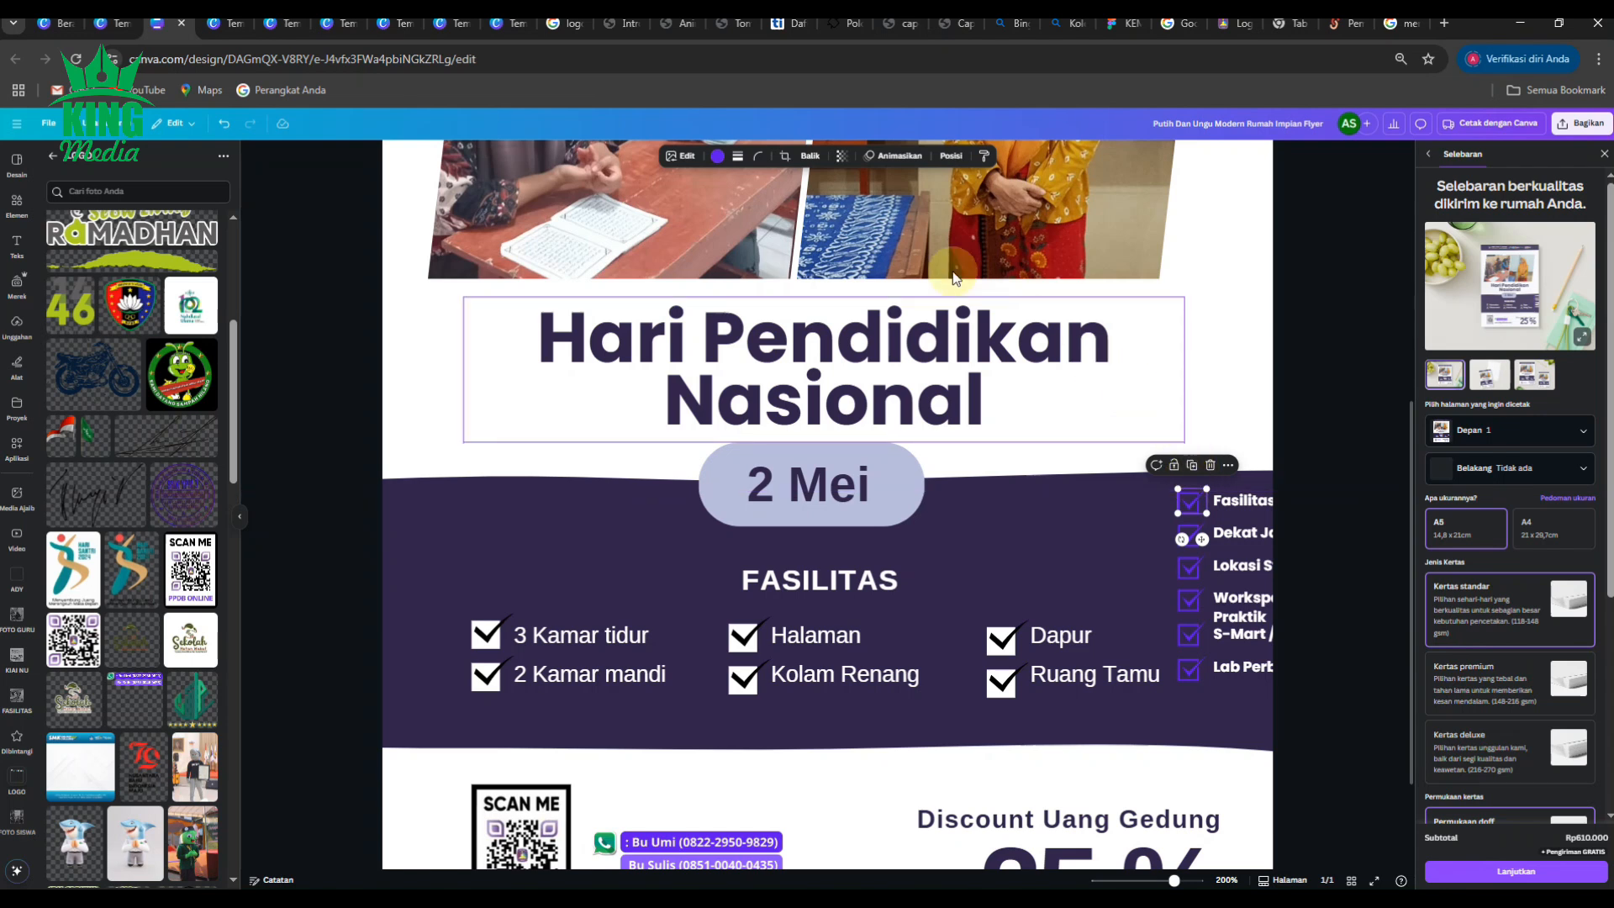
{"action": "left_click", "coordinate": [717, 156]}
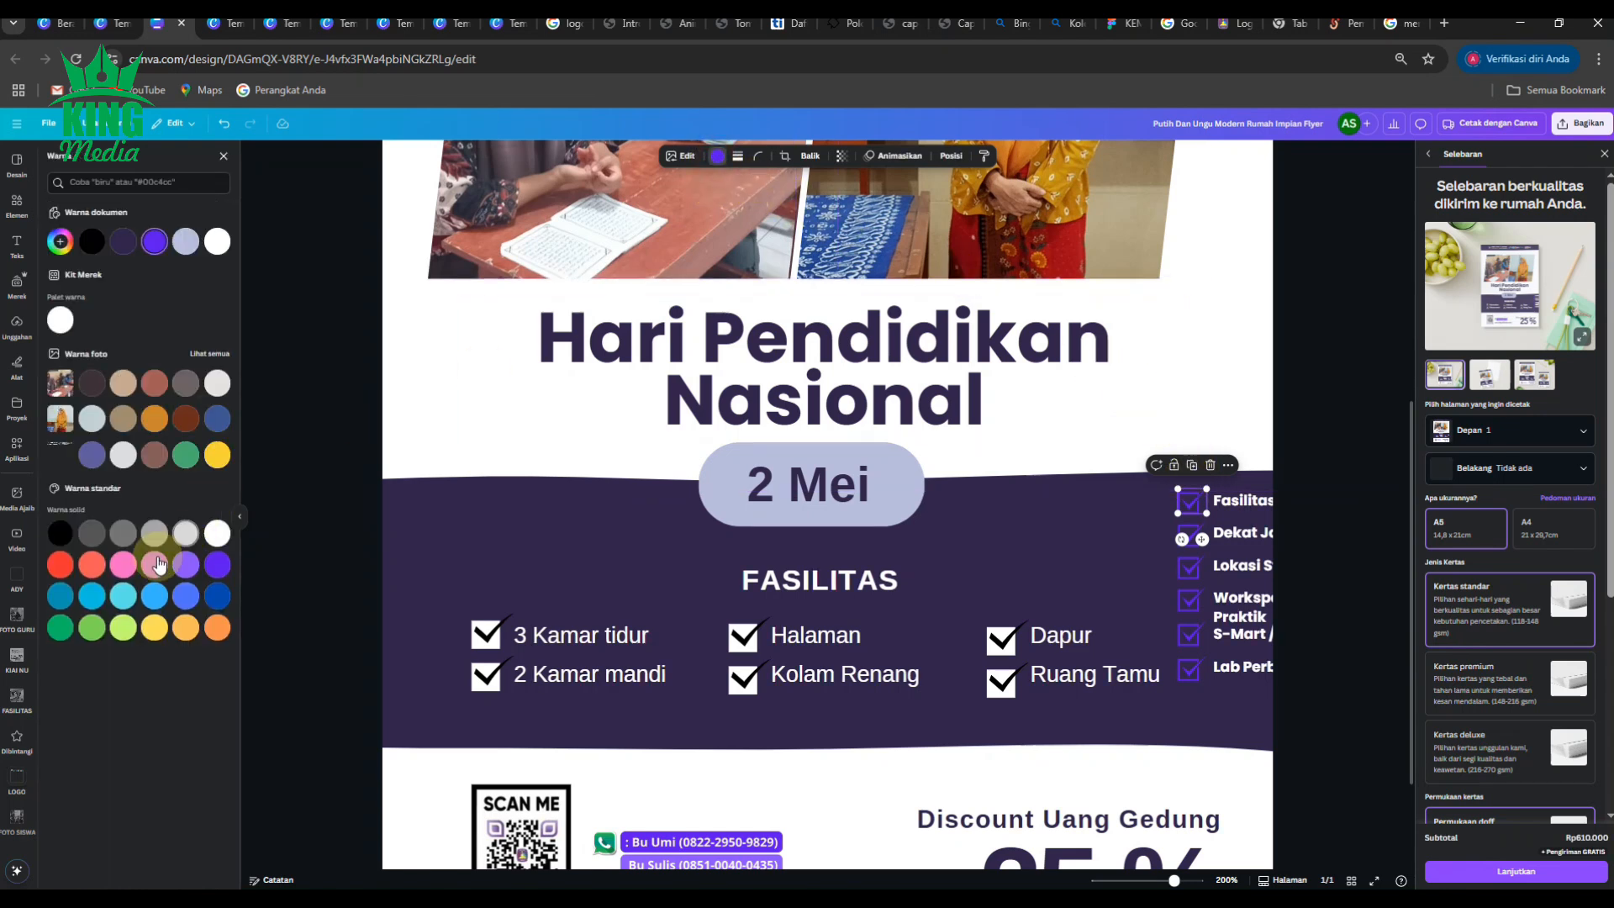
{"action": "left_click", "coordinate": [60, 319]}
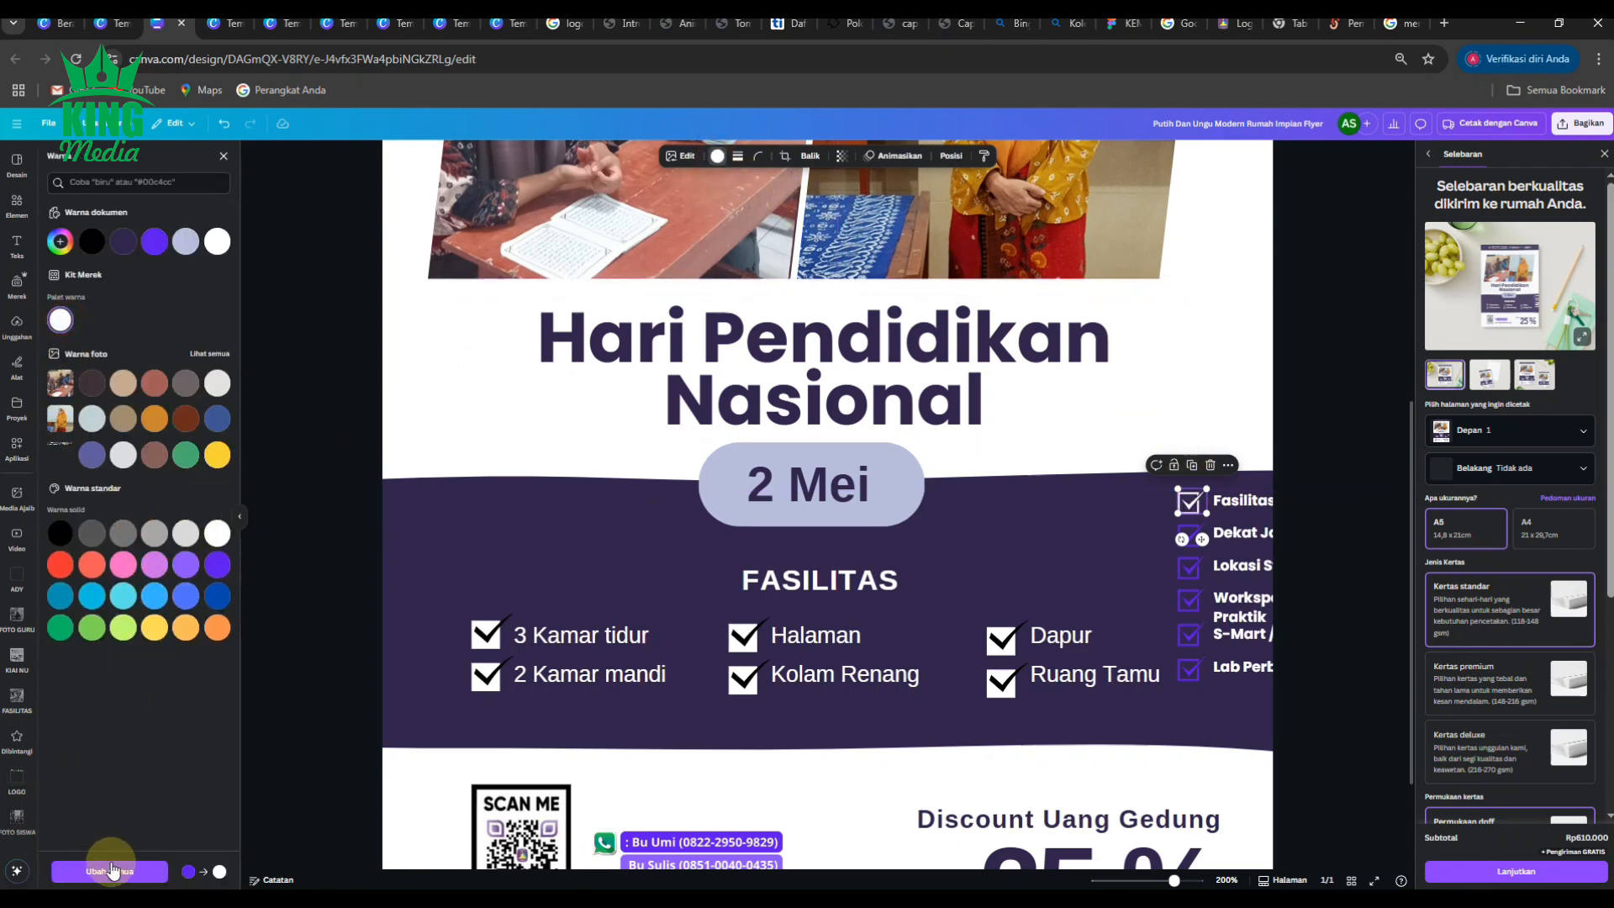
{"action": "left_click", "coordinate": [111, 871]}
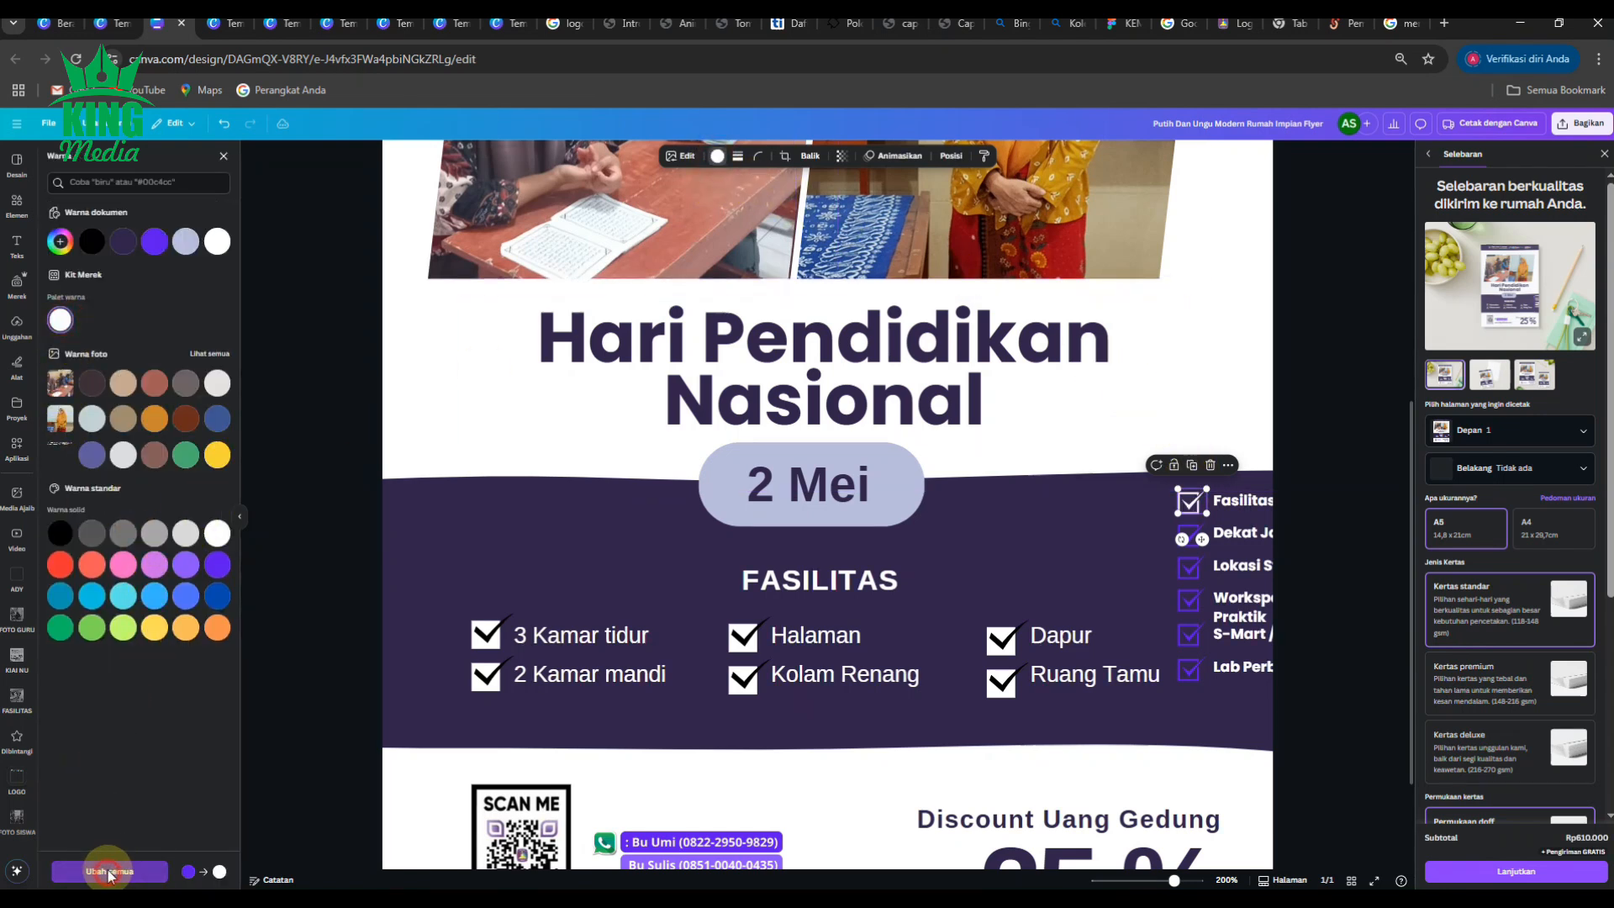
{"action": "left_click", "coordinate": [1330, 378]}
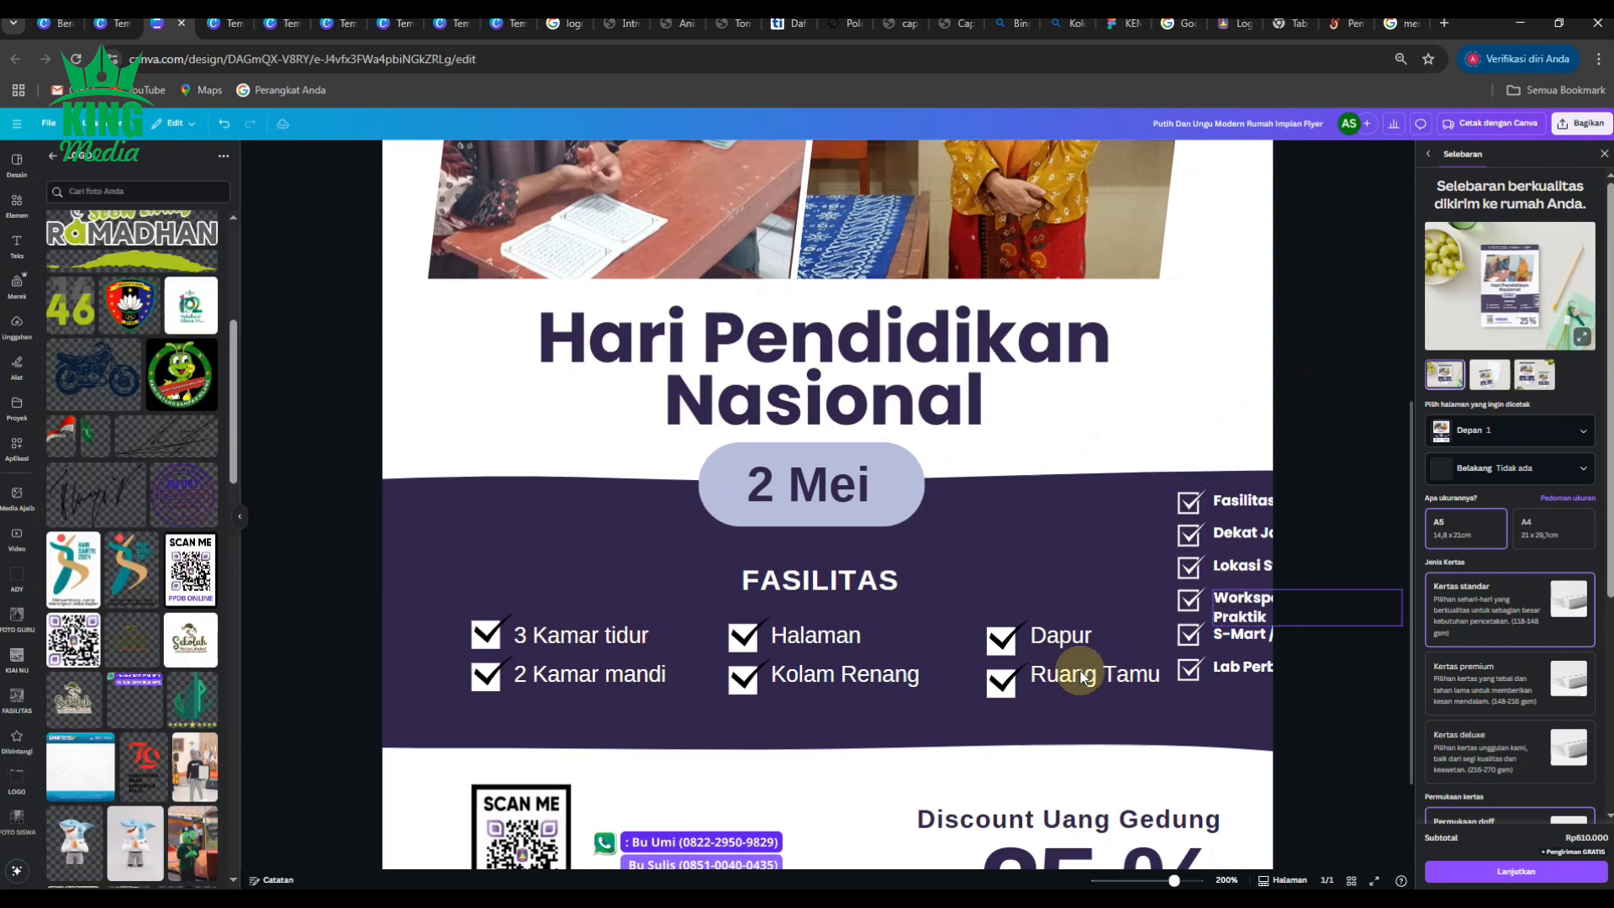
Delete the "3 Kamar tidur" and "2 Kamar mandi" text together with its two check boxes.
{"action": "left_click", "coordinate": [486, 639]}
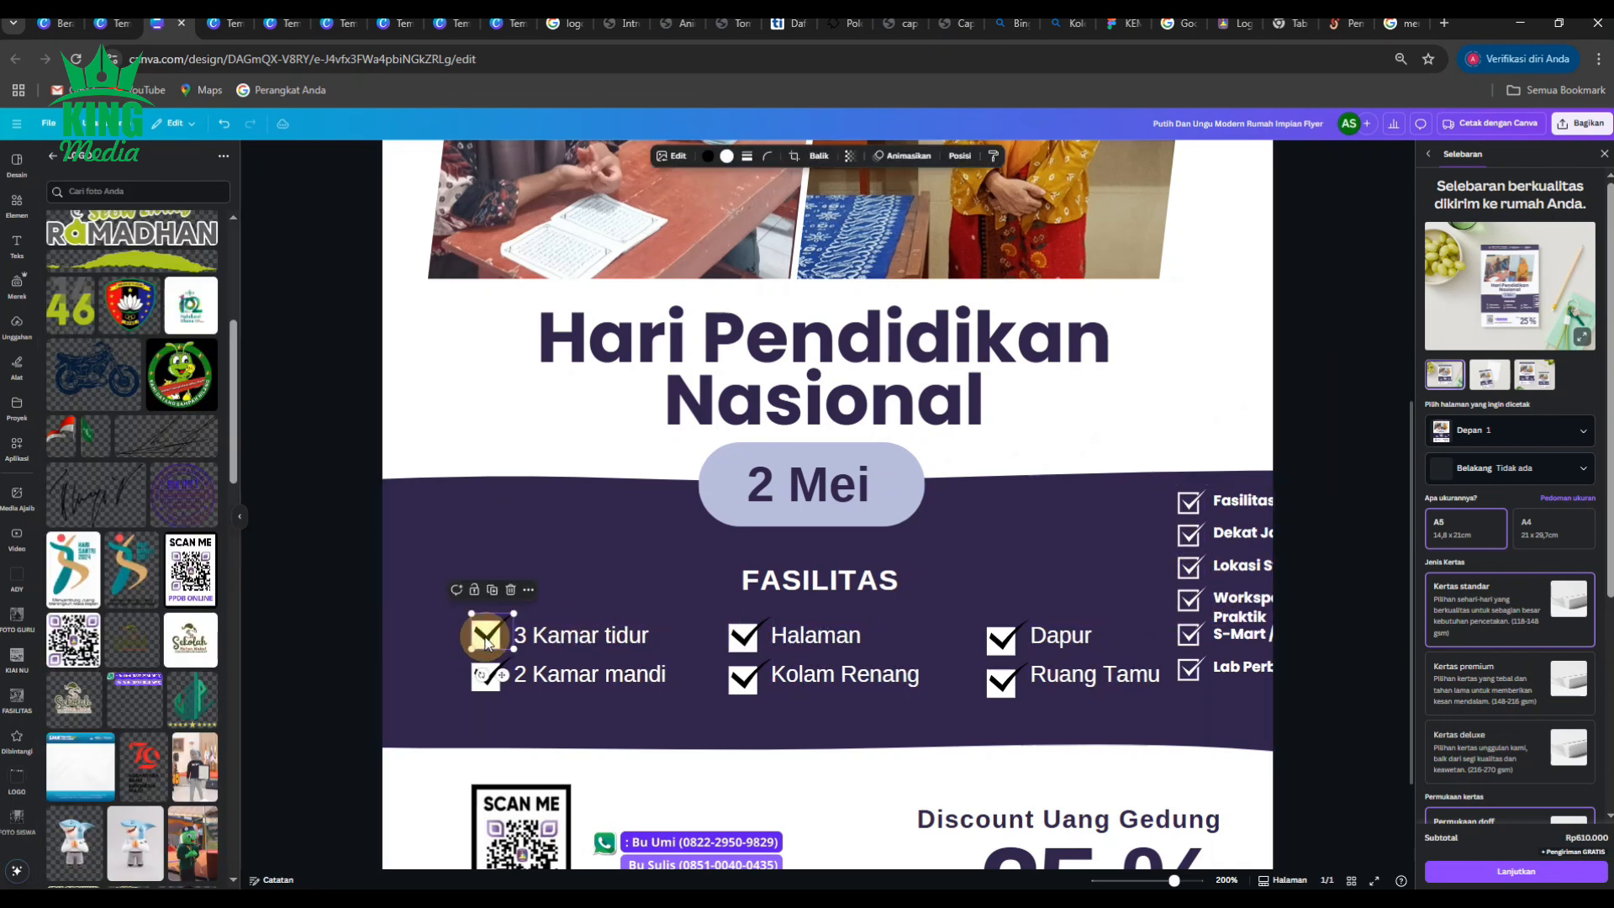
{"action": "key", "text": "Delete"}
{"action": "left_click", "coordinate": [485, 673]}
{"action": "key", "text": "Delete"}
{"action": "left_click", "coordinate": [570, 670]}
{"action": "key", "text": "Delete"}
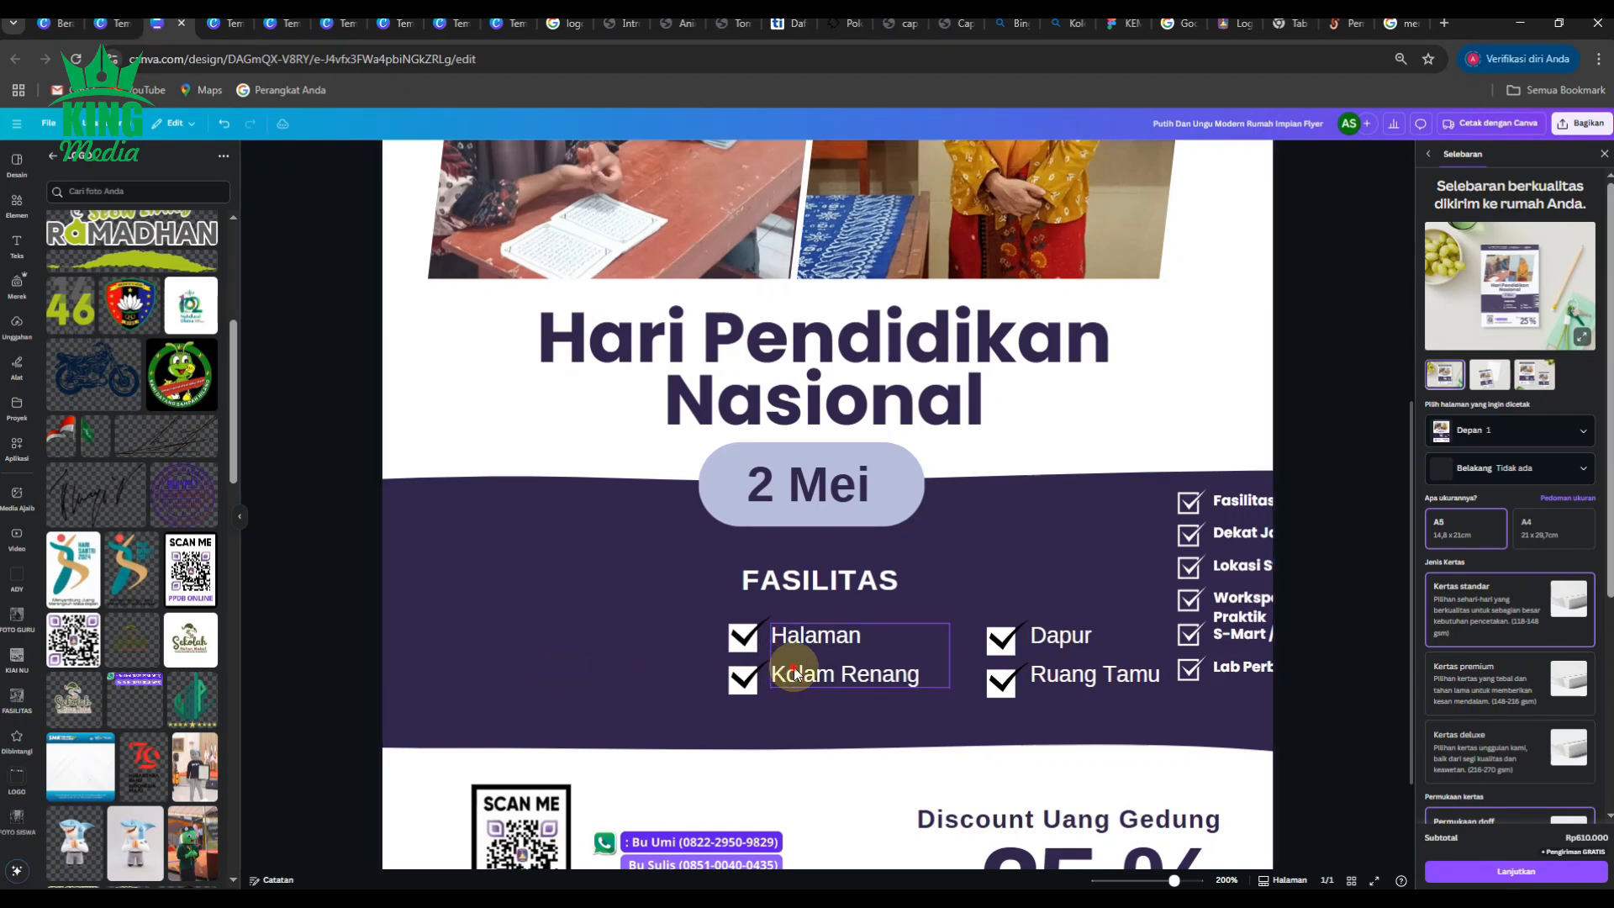
Delete the "Halaman" and "Kolam Renang" text and its two check boxes, undoing the accidental removal of the purple band.
{"action": "left_click", "coordinate": [795, 671]}
{"action": "key", "text": "Delete"}
{"action": "left_click", "coordinate": [727, 679]}
{"action": "key", "text": "Delete"}
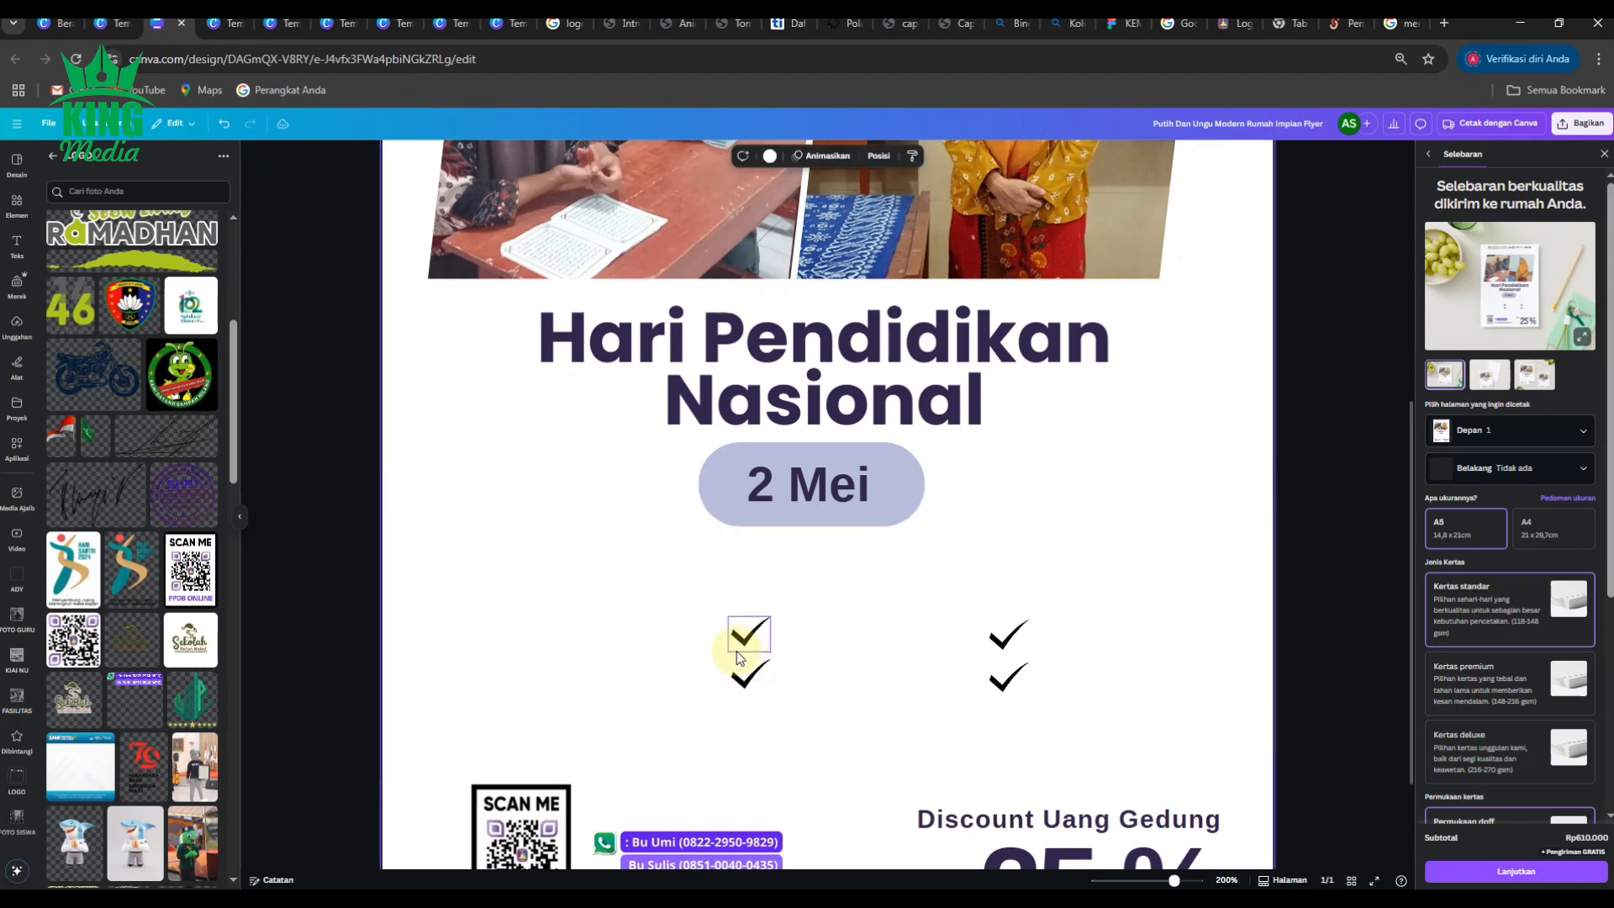
{"action": "key", "text": "ctrl+z"}
{"action": "left_click", "coordinate": [747, 676]}
{"action": "key", "text": "Delete"}
{"action": "left_click", "coordinate": [740, 644]}
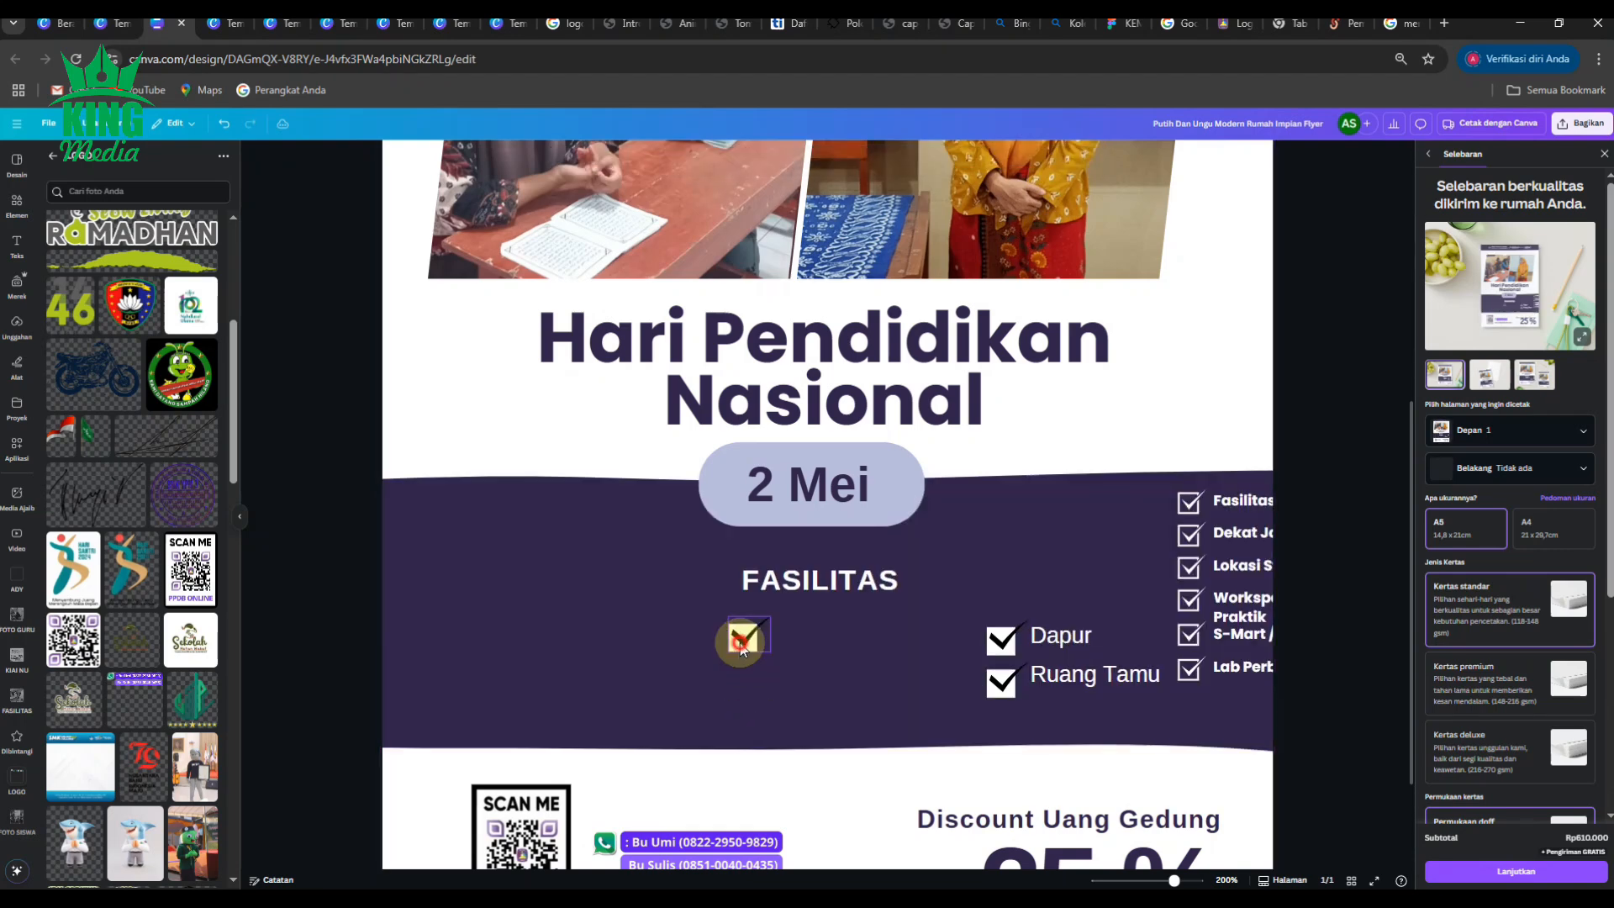
{"action": "key", "text": "Delete"}
Delete the "Dapur" and "Ruang Tamu" text together with its two check boxes.
{"action": "left_click", "coordinate": [999, 637]}
{"action": "key", "text": "Delete"}
{"action": "left_click", "coordinate": [1000, 682]}
{"action": "key", "text": "Delete"}
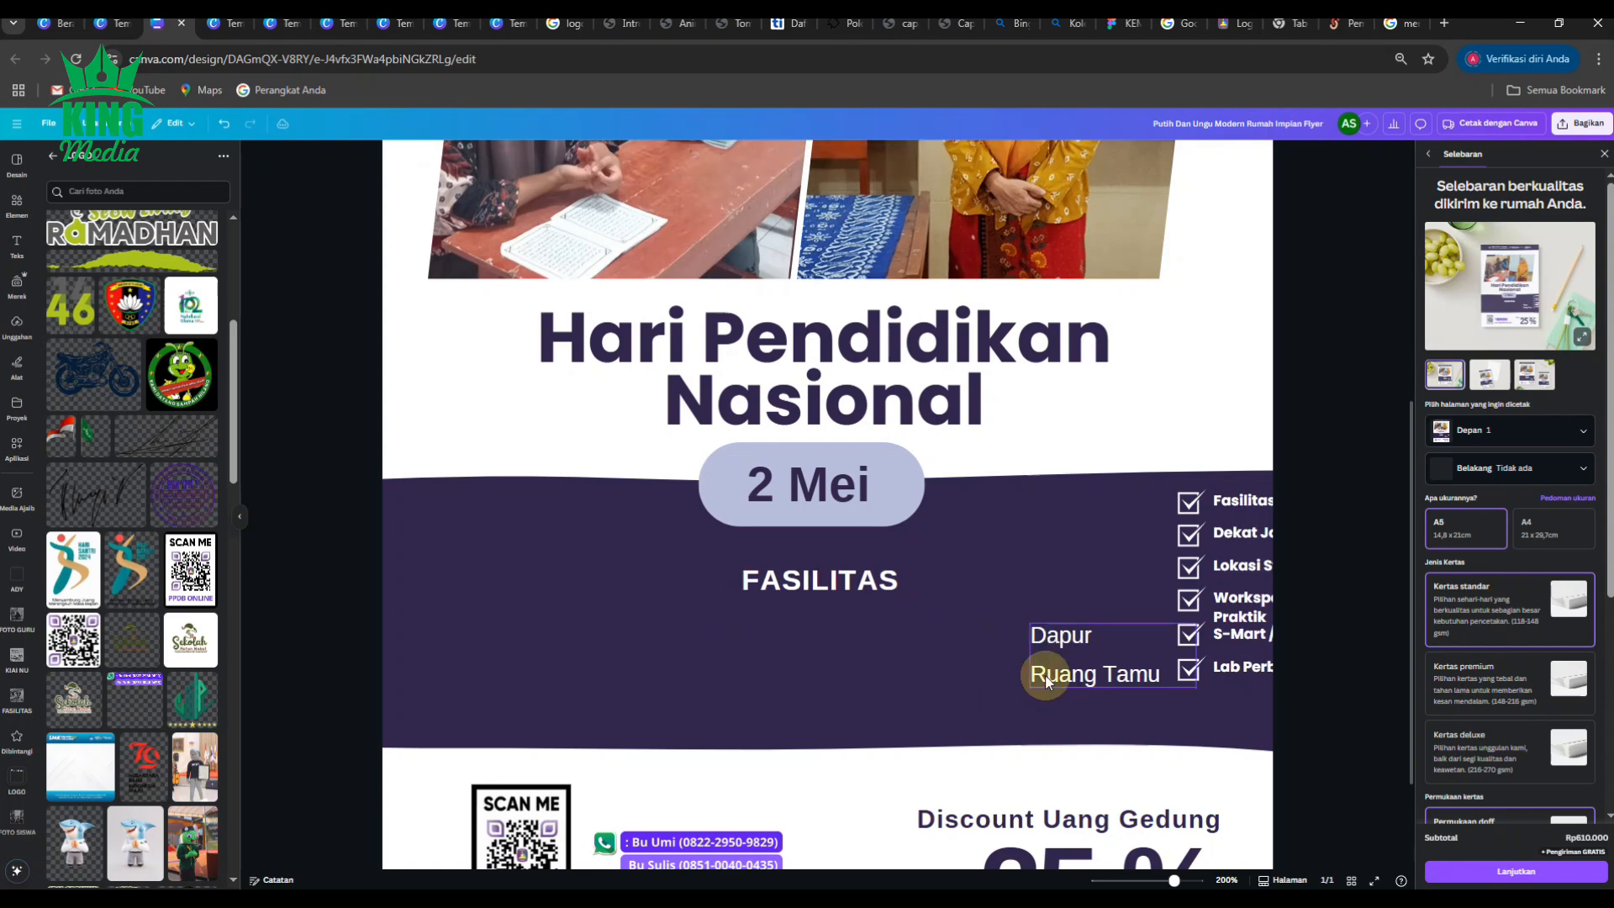
{"action": "key", "text": "Delete"}
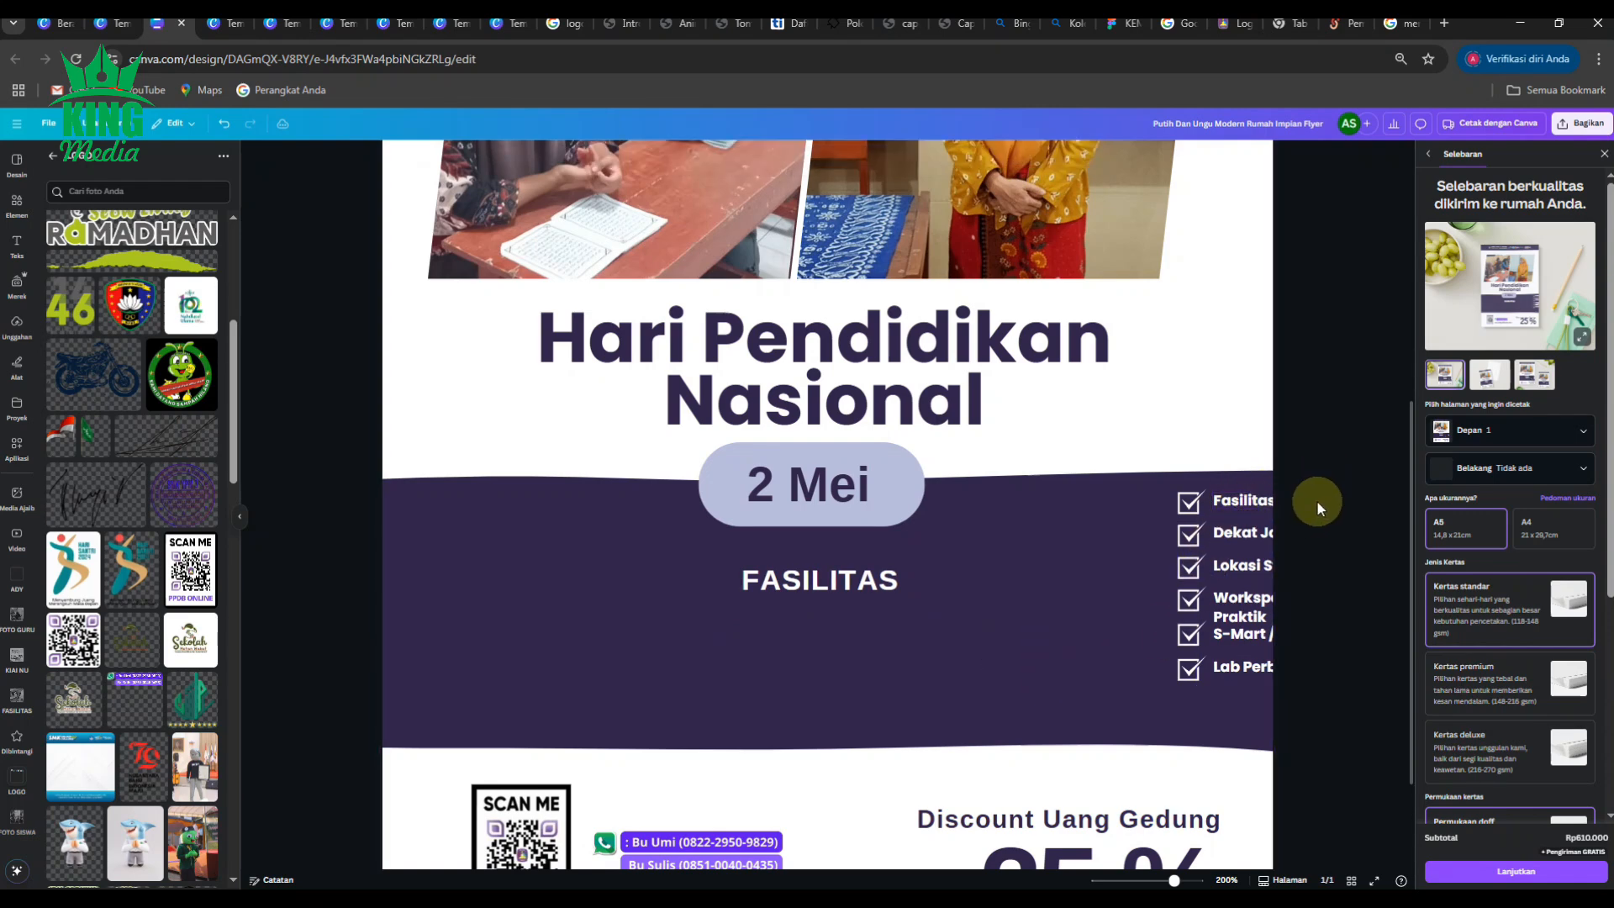
{"action": "left_click_drag", "start_coordinate": [1328, 481], "coordinate": [1147, 516]}
{"action": "left_click", "coordinate": [1147, 516]}
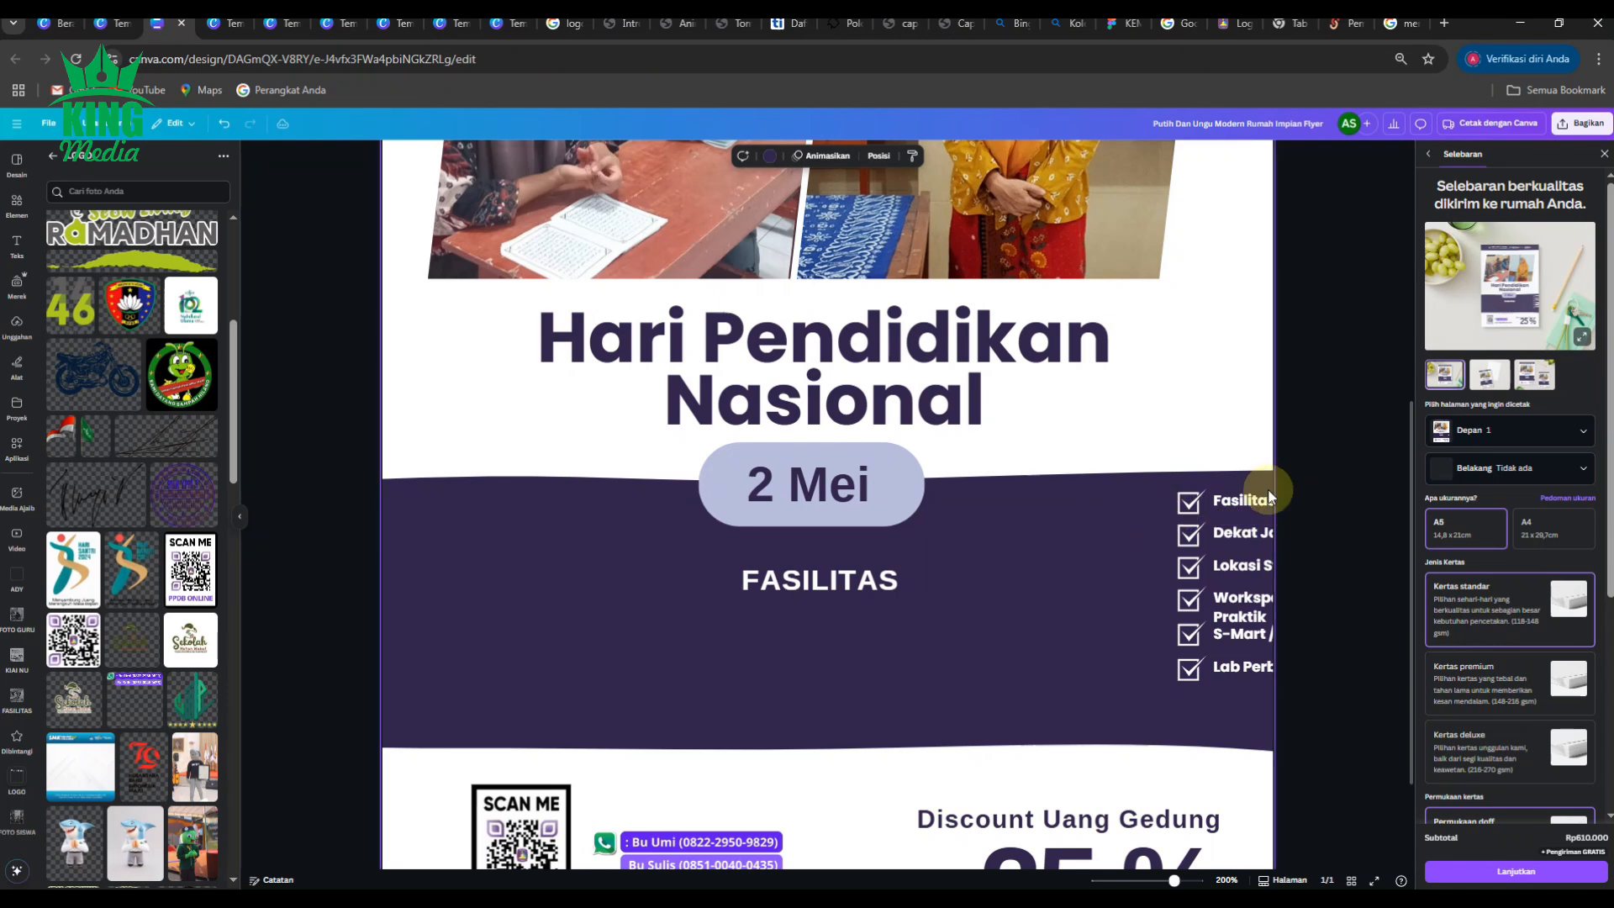
{"action": "left_click_drag", "start_coordinate": [1380, 506], "coordinate": [1182, 545]}
{"action": "left_click", "coordinate": [1072, 522]}
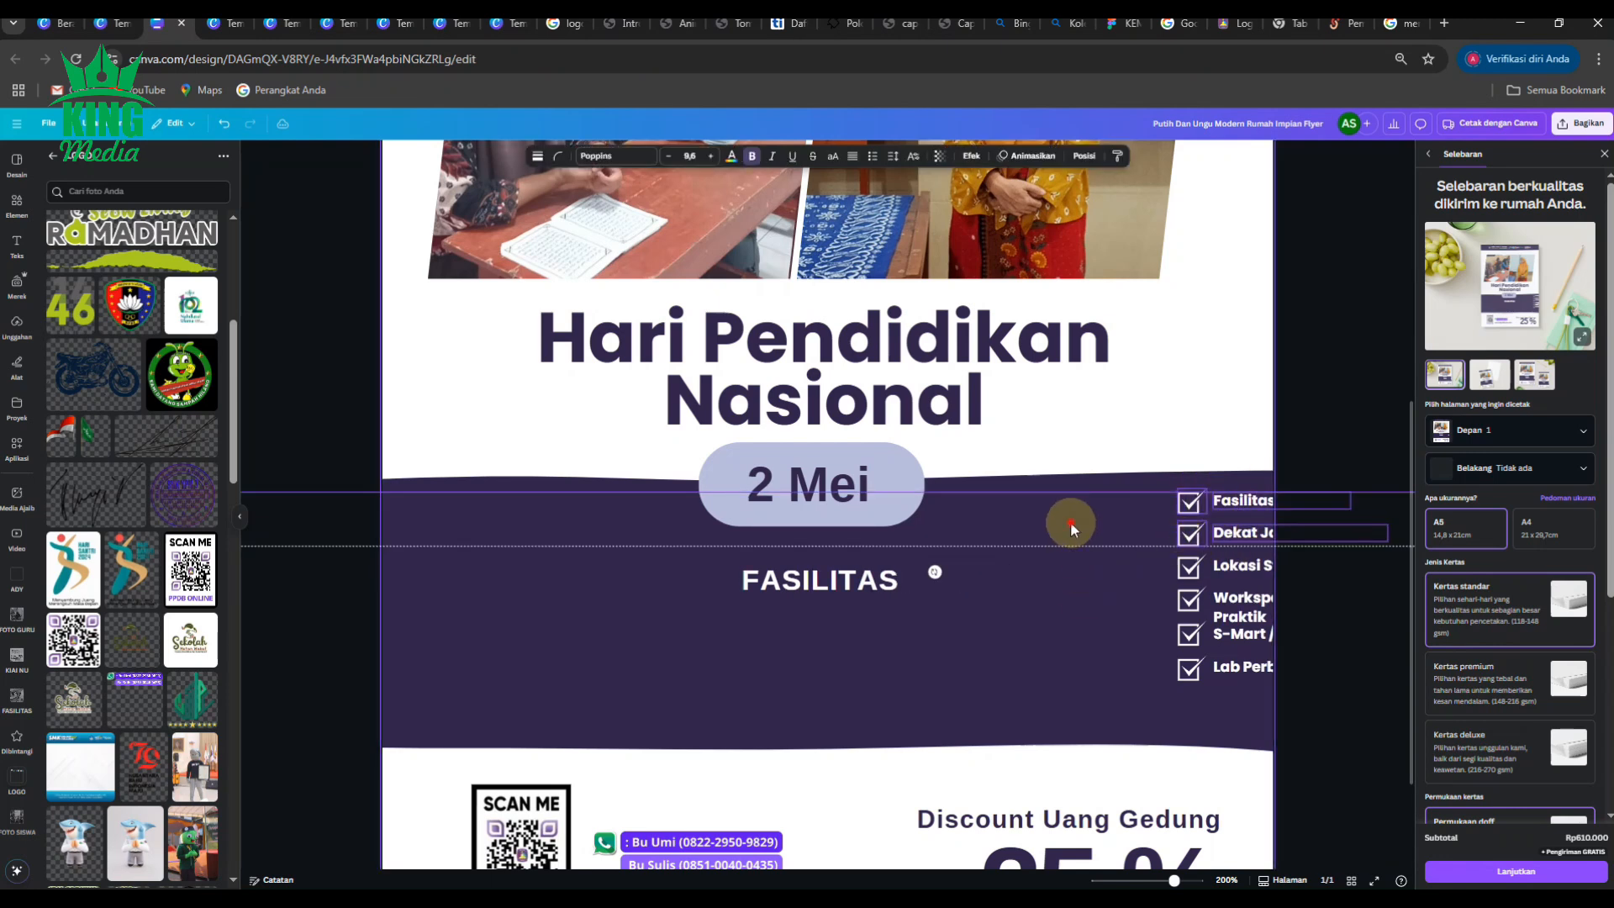
{"action": "left_click", "coordinate": [1072, 521]}
Move the "Fasilitas Lengkap" and "Dekat Jalan Utama" items with their check boxes to the band's left side, below the FASILITAS heading.
{"action": "left_click", "coordinate": [1189, 507]}
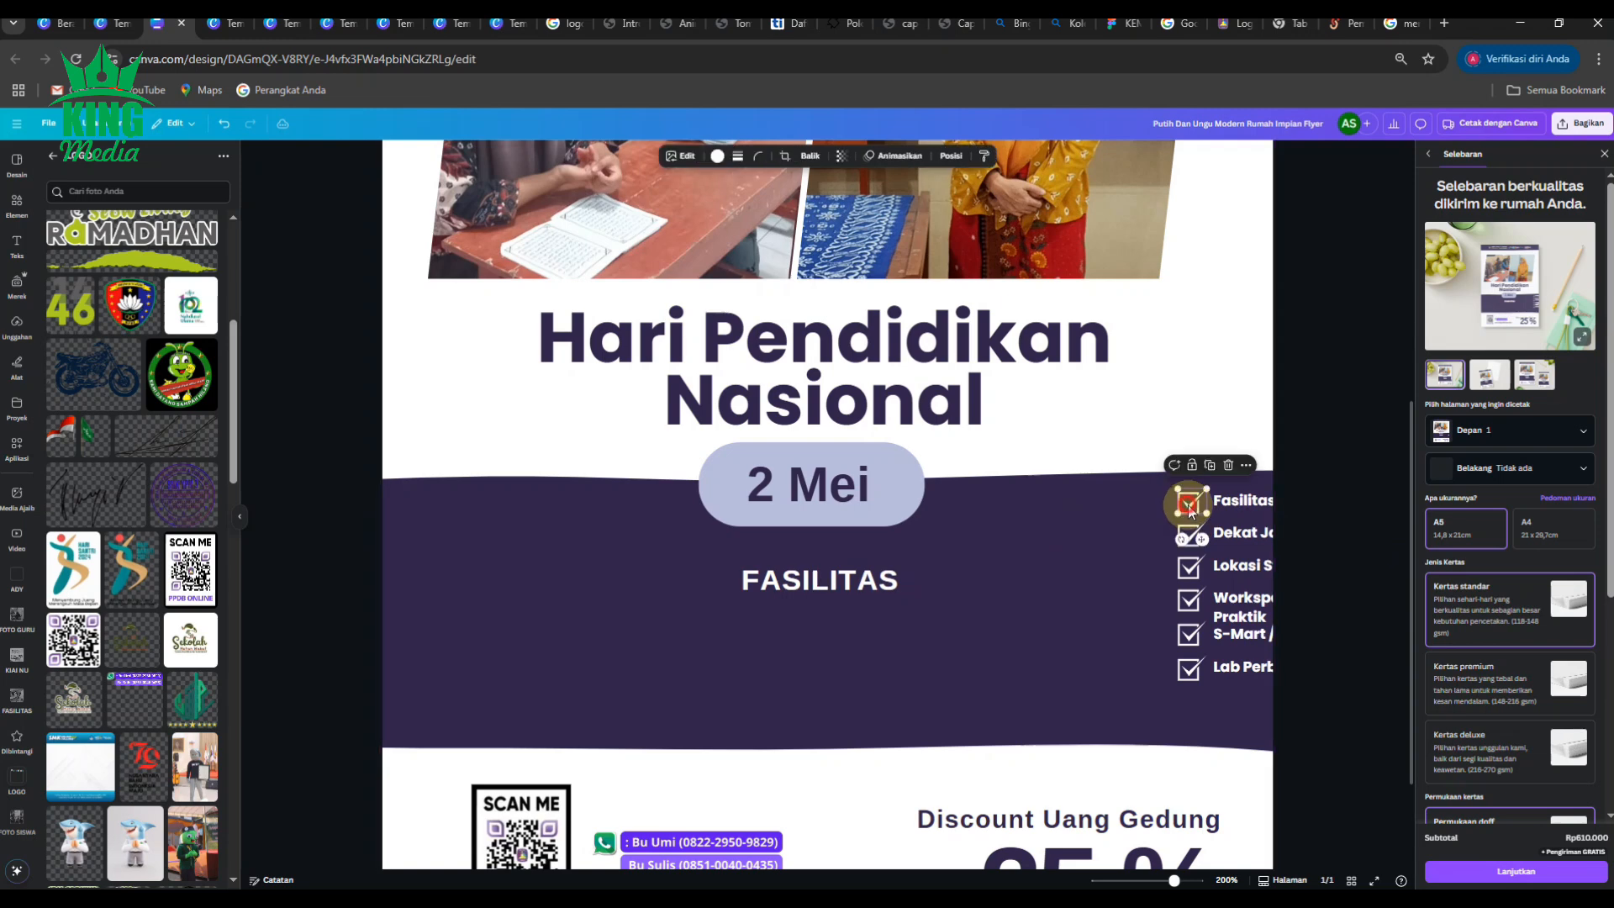
{"action": "left_click", "coordinate": [1210, 530]}
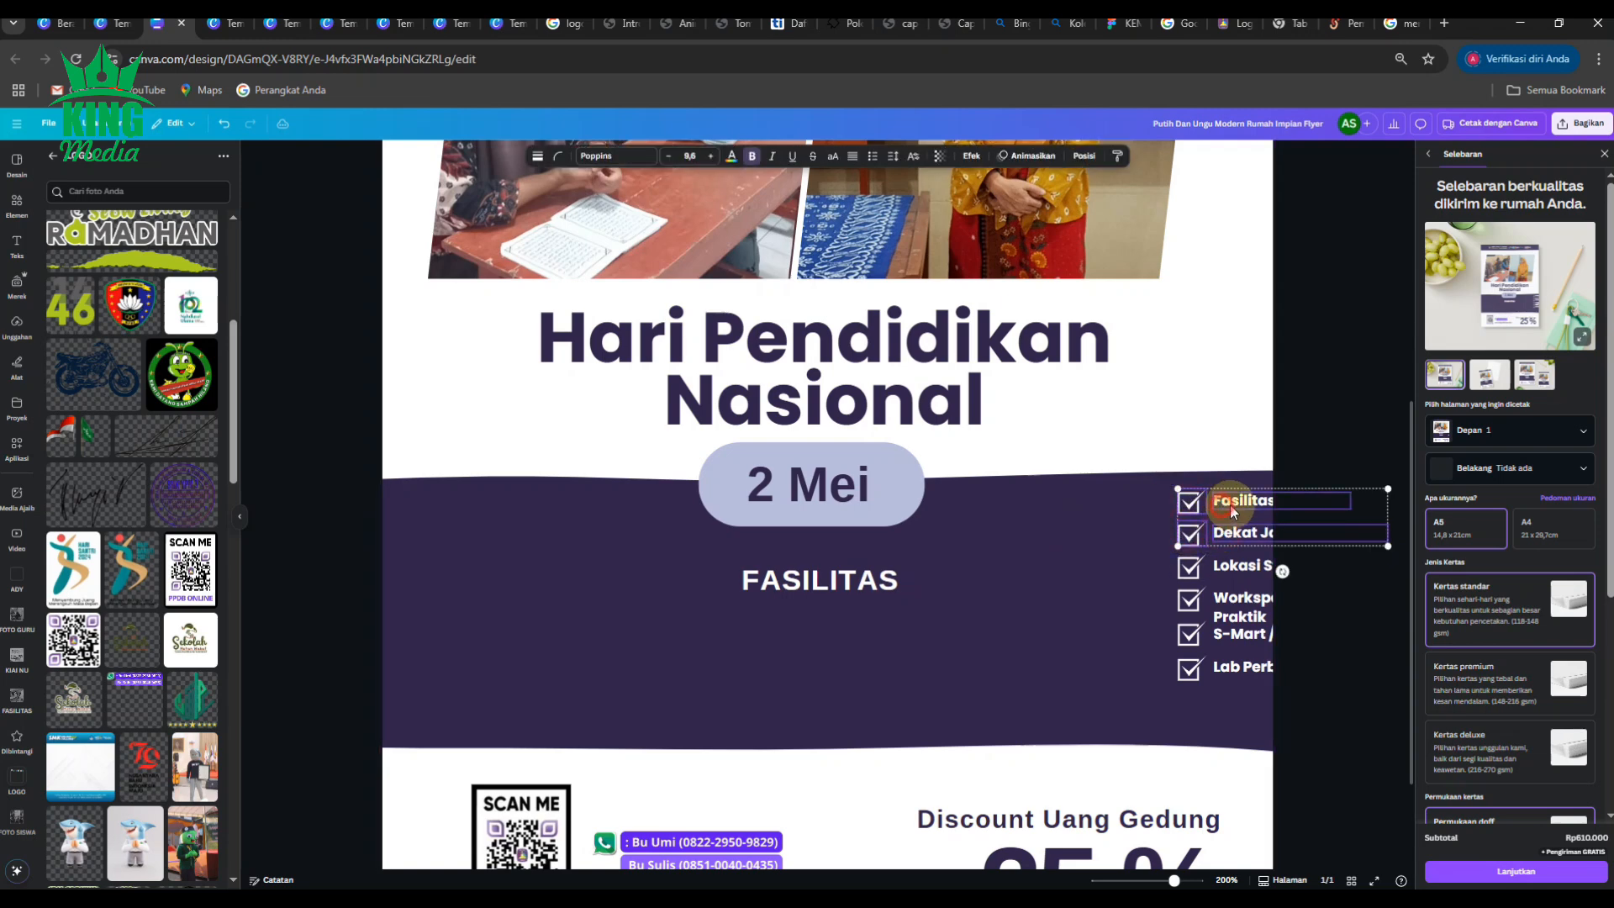
{"action": "left_click_drag", "start_coordinate": [1231, 510], "coordinate": [483, 641]}
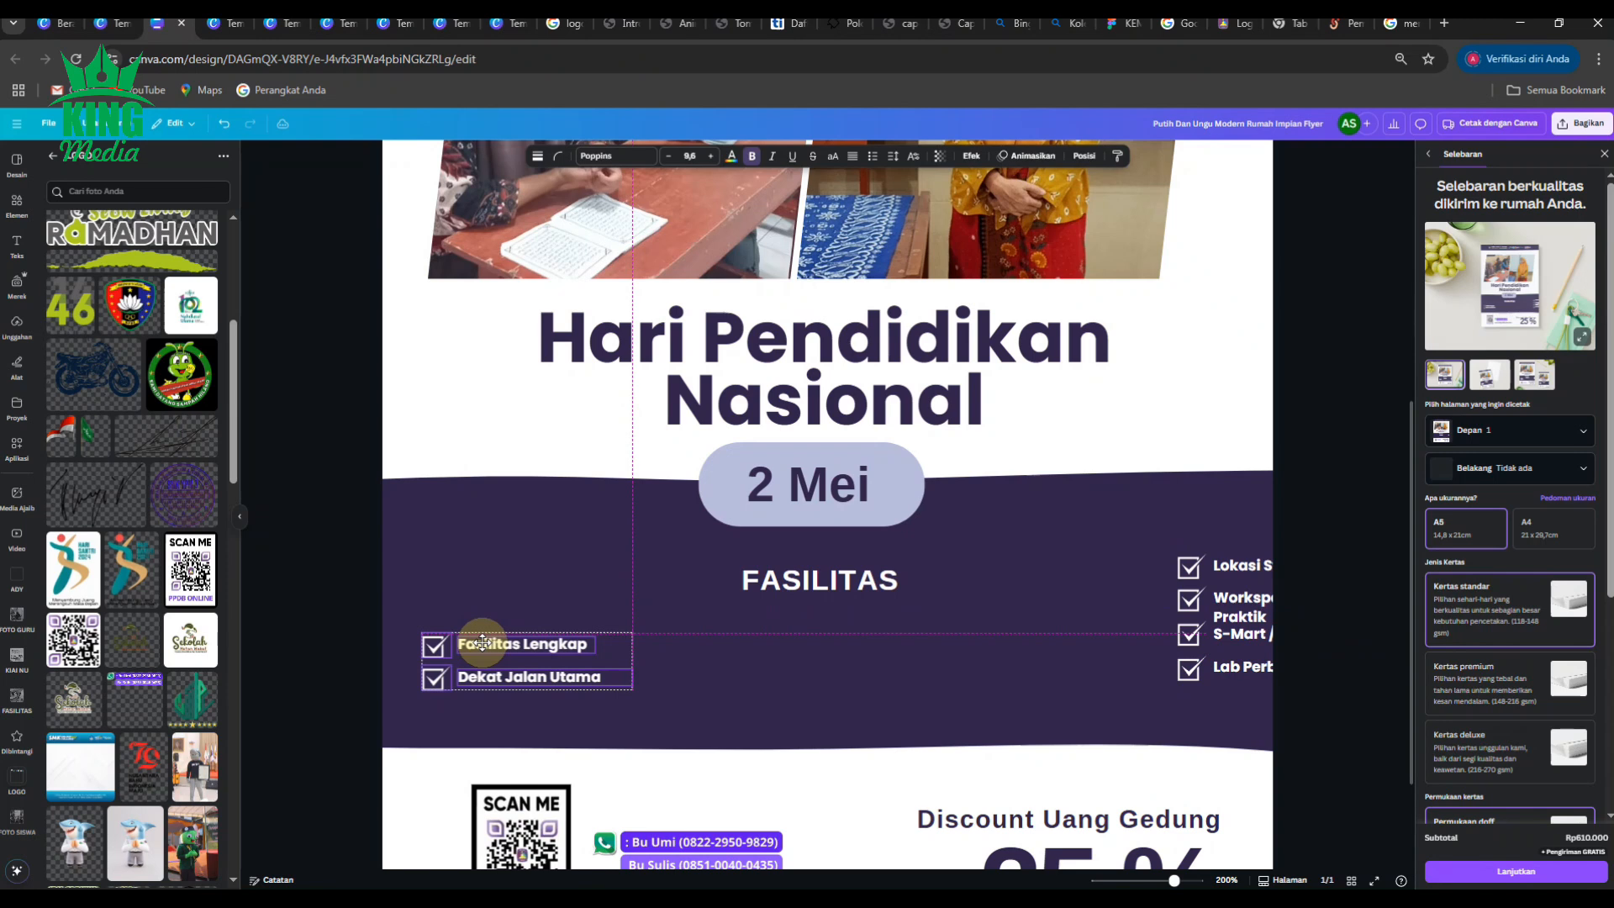
{"action": "left_click_drag", "start_coordinate": [485, 647], "coordinate": [486, 649]}
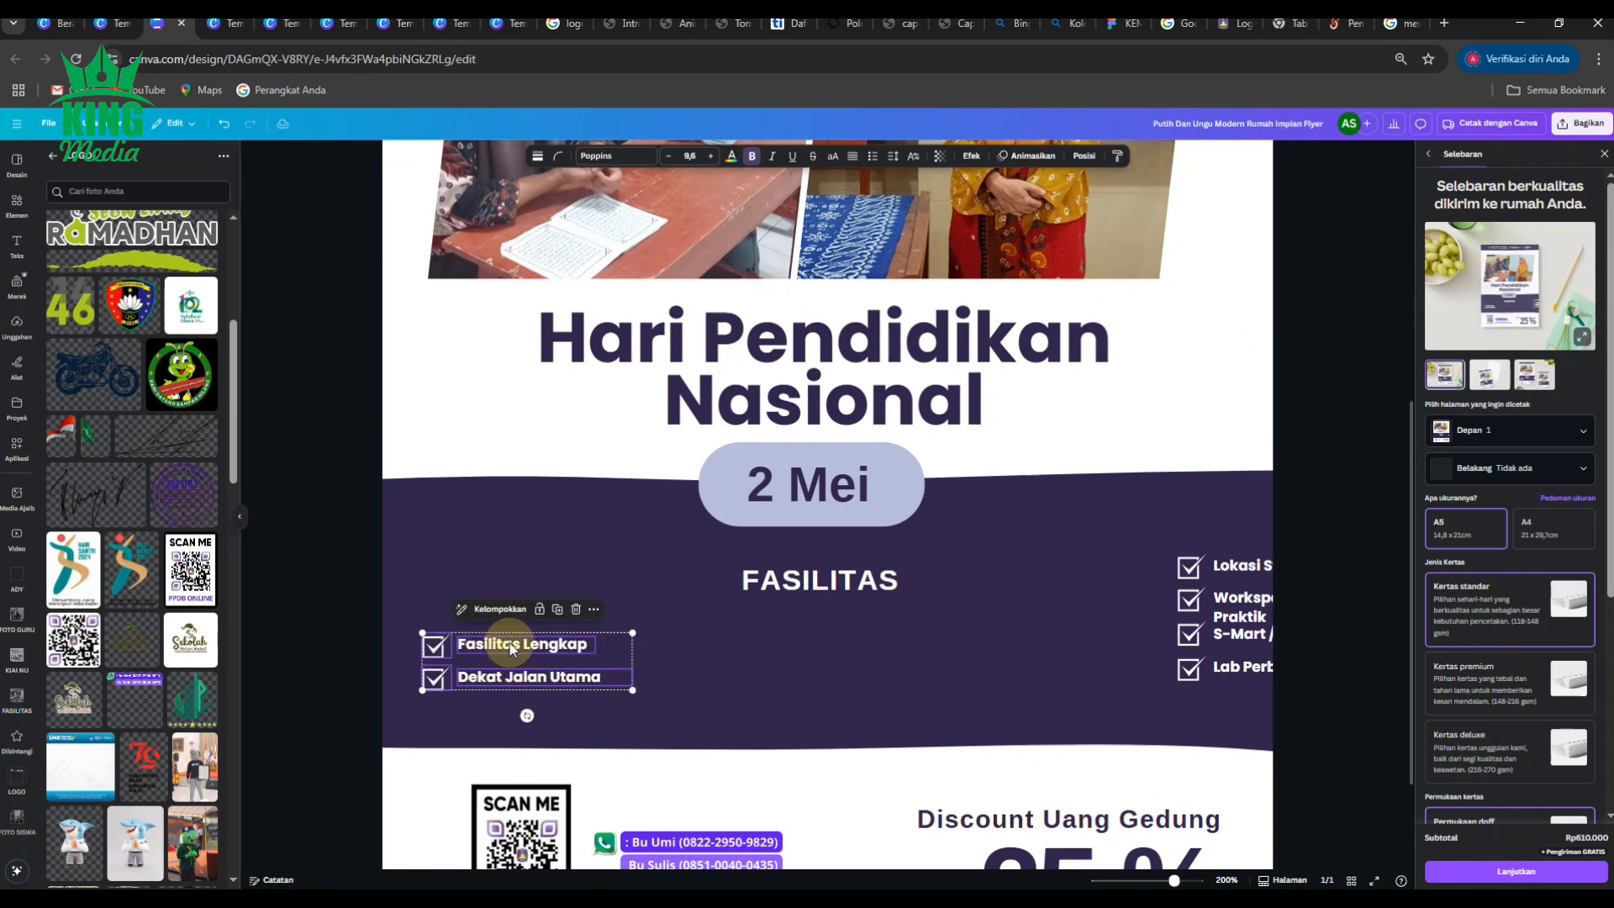
Move the "Lokasi Strategis" and "Workspace/ Ruang Praktik" items with their check boxes to the band's middle, below the FASILITAS heading.
{"action": "left_click", "coordinate": [1226, 566]}
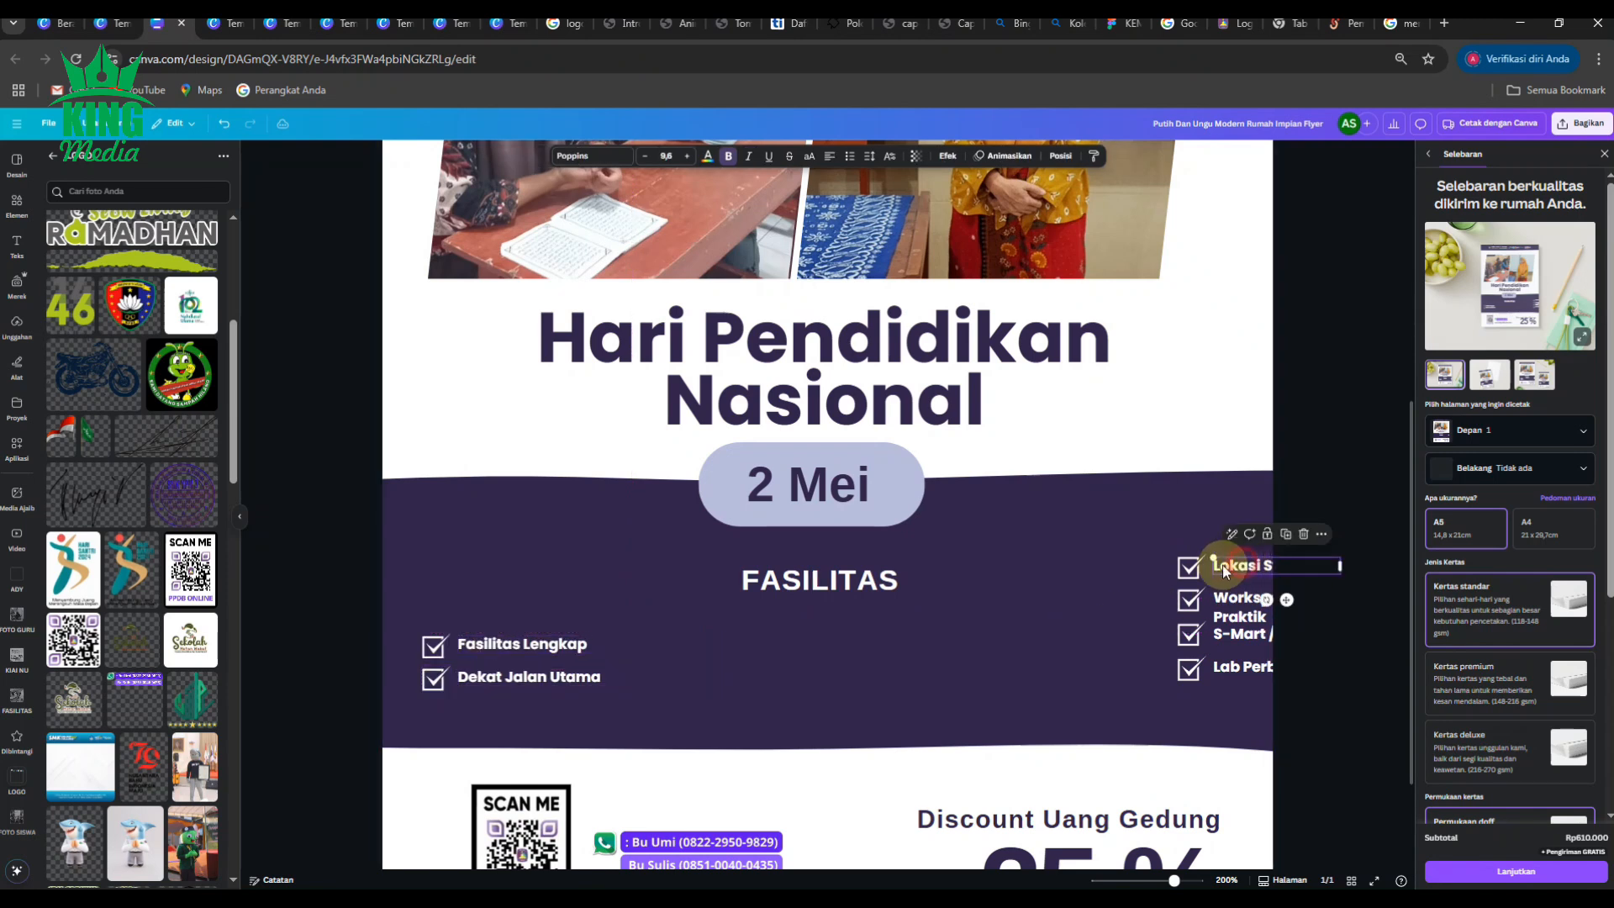
{"action": "left_click", "coordinate": [1188, 568], "text": "shift"}
{"action": "left_click", "coordinate": [1189, 600], "text": "shift"}
{"action": "left_click", "coordinate": [1218, 604], "text": "shift"}
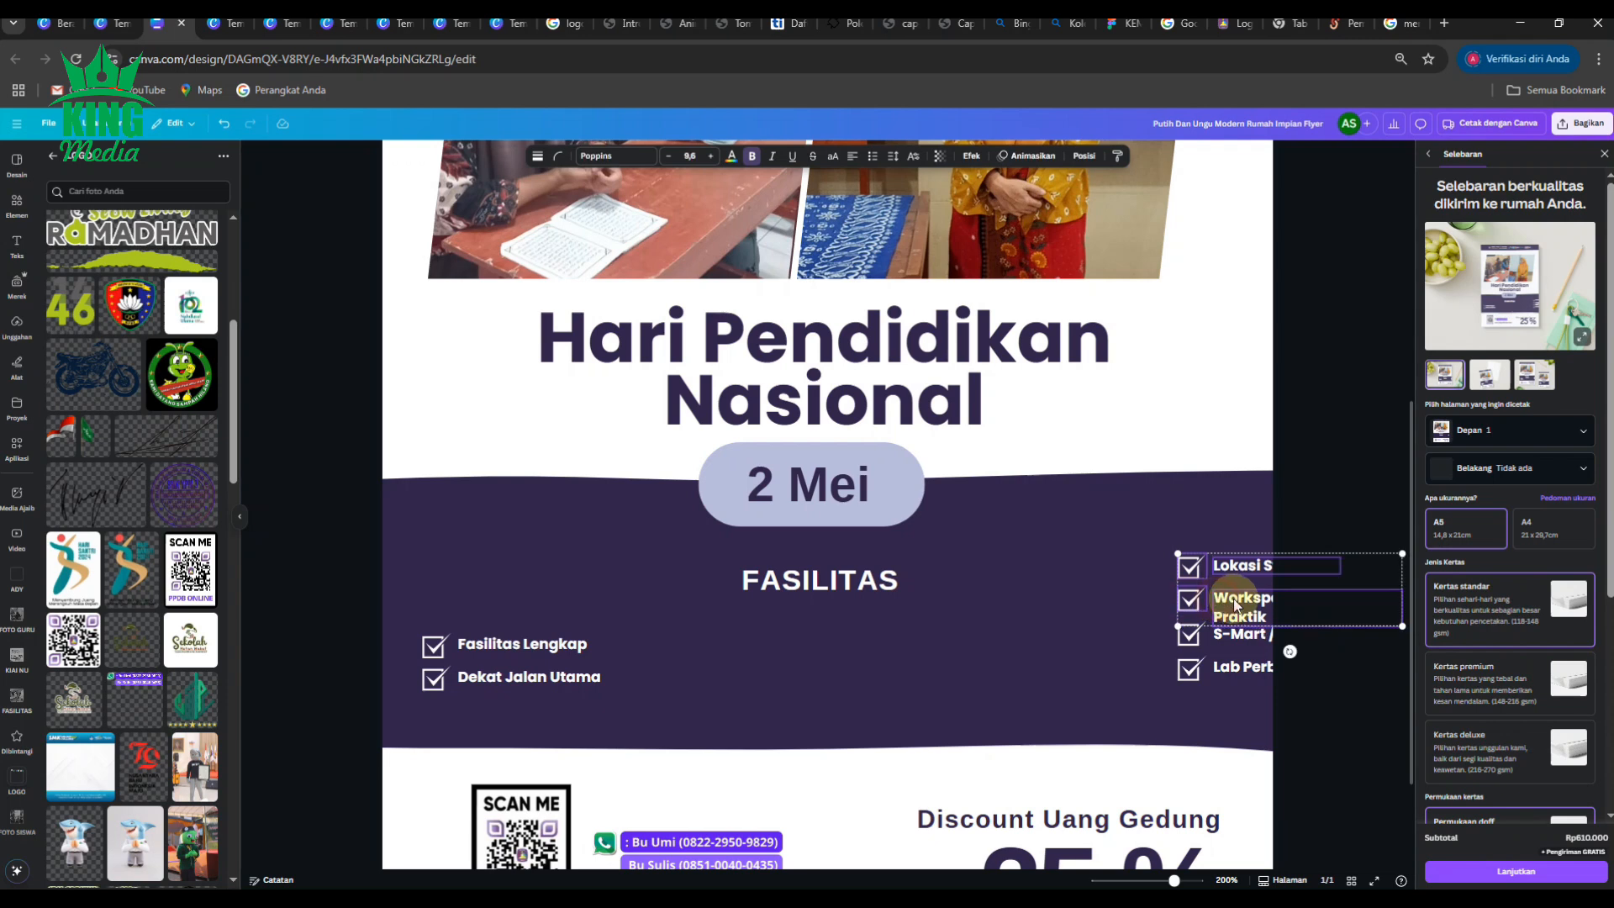
{"action": "left_click_drag", "start_coordinate": [1218, 604], "coordinate": [760, 677]}
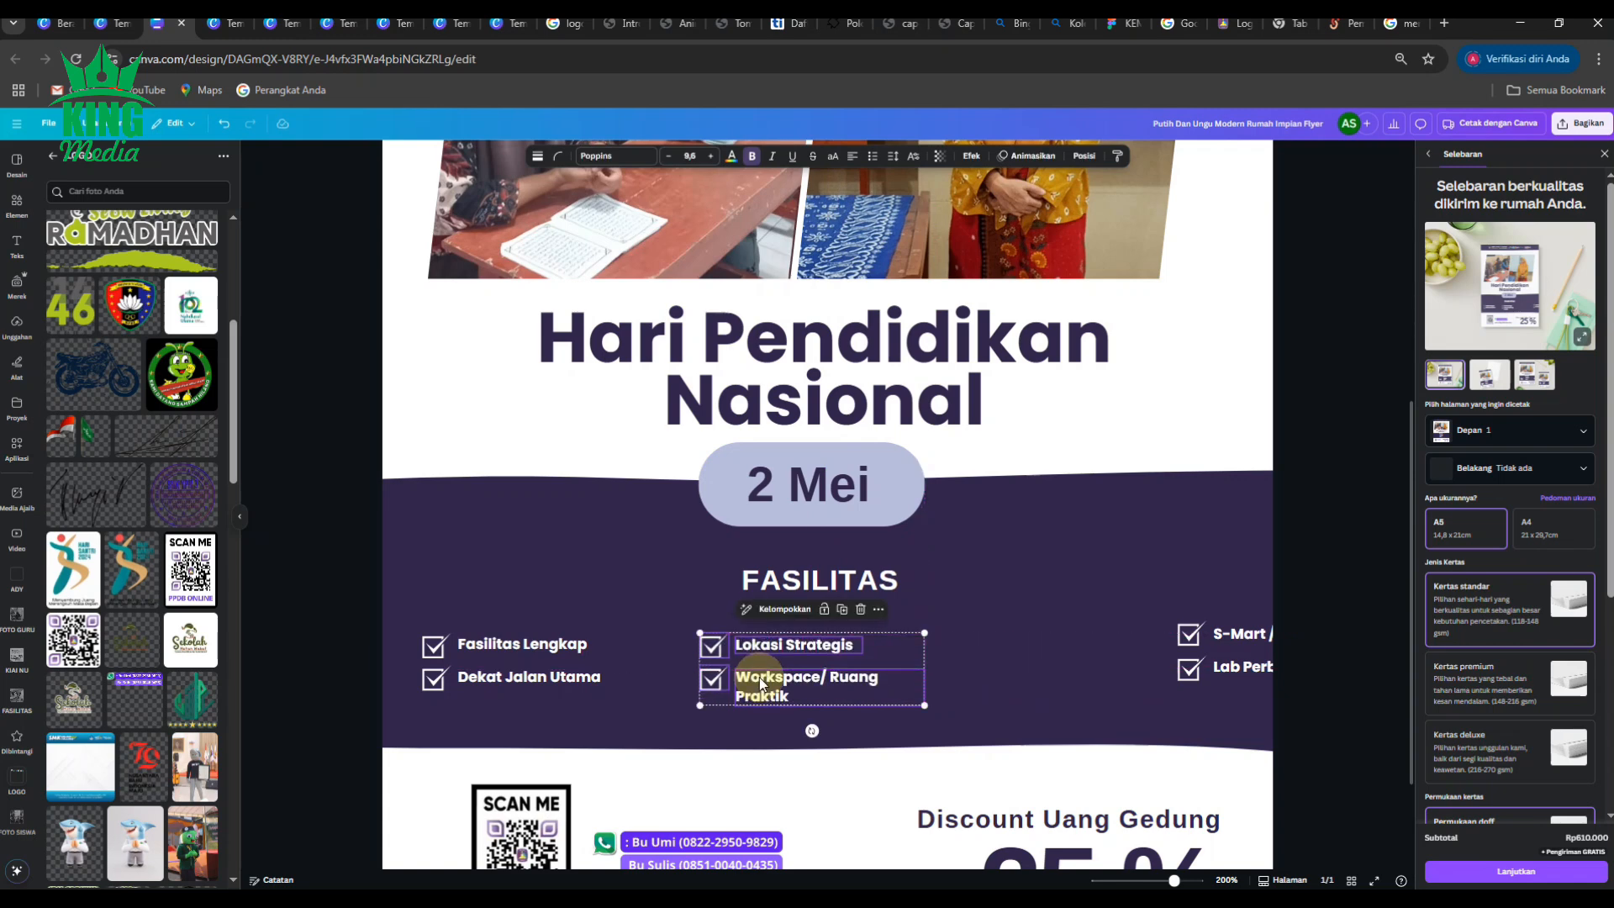
Move the "S-Mart / Swalayan" and "Lab Perbankan" items with both check boxes into the band's right side, undoing the first incomplete move.
{"action": "left_click", "coordinate": [1191, 636]}
{"action": "left_click", "coordinate": [1228, 635], "text": "shift"}
{"action": "left_click", "coordinate": [1234, 665], "text": "shift"}
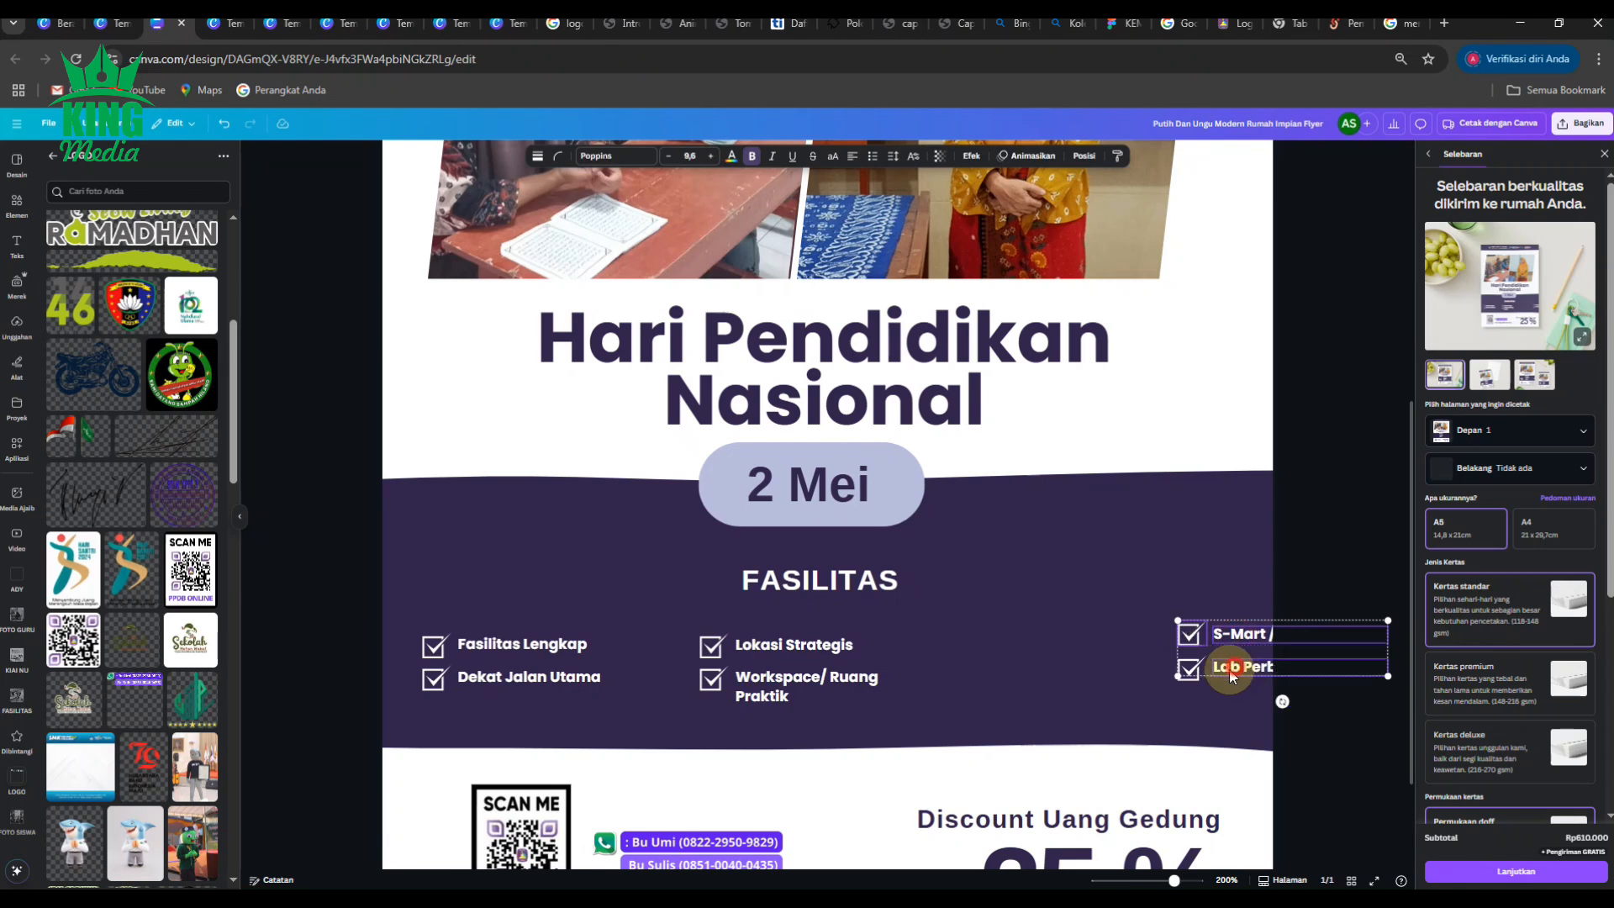
{"action": "left_click_drag", "start_coordinate": [1241, 635], "coordinate": [1047, 650]}
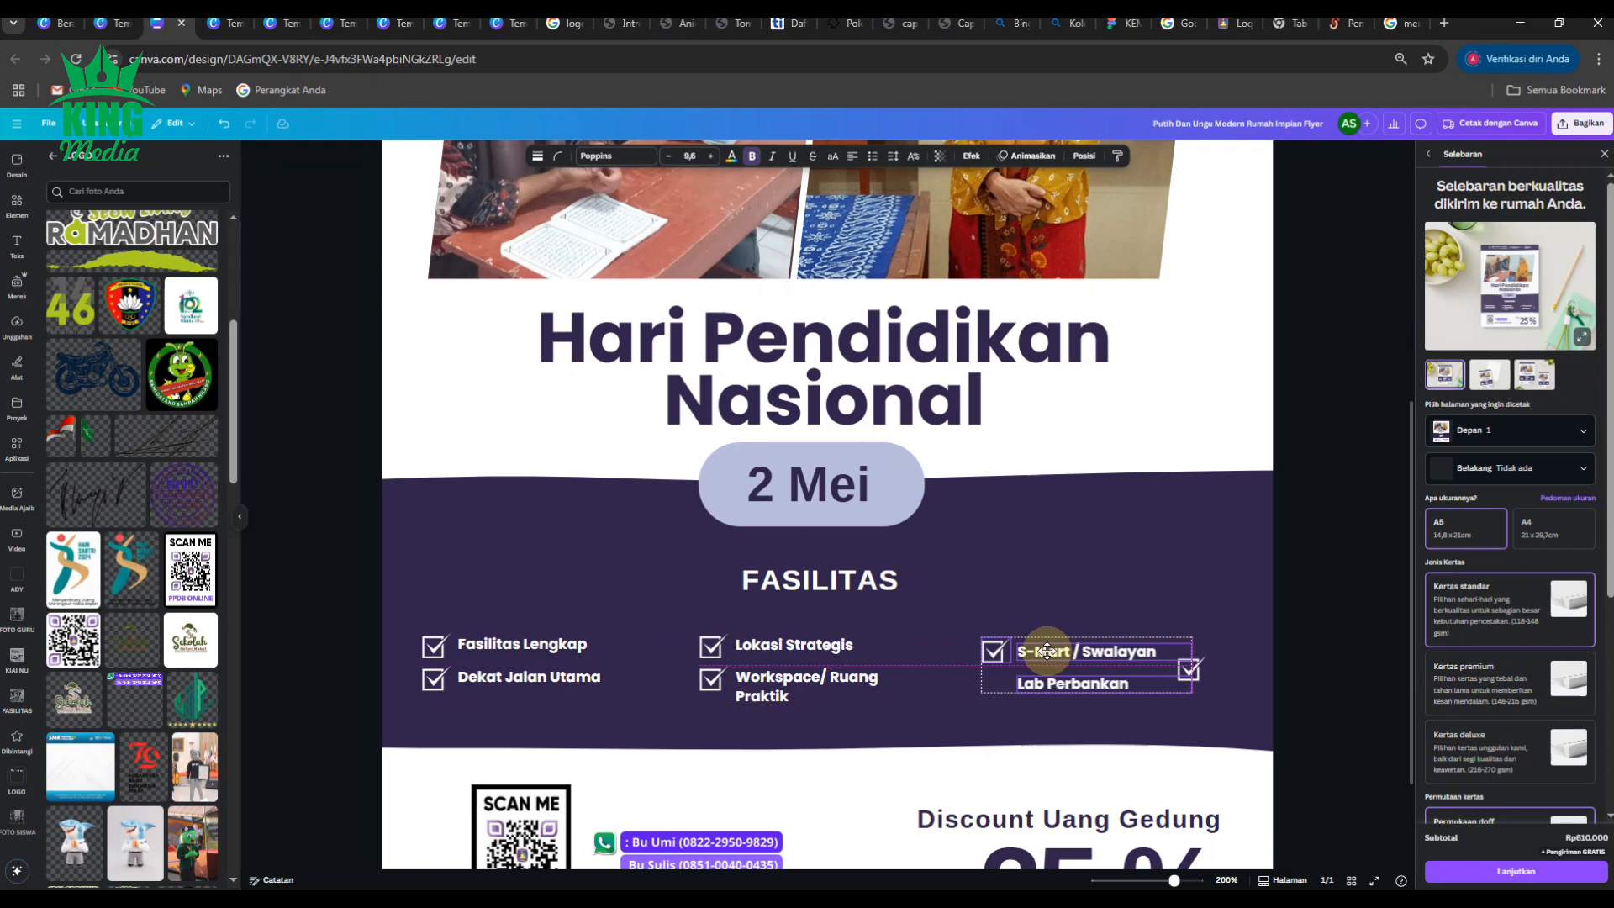
{"action": "left_click_drag", "start_coordinate": [1046, 651], "coordinate": [1047, 651]}
{"action": "key", "text": "ctrl+z"}
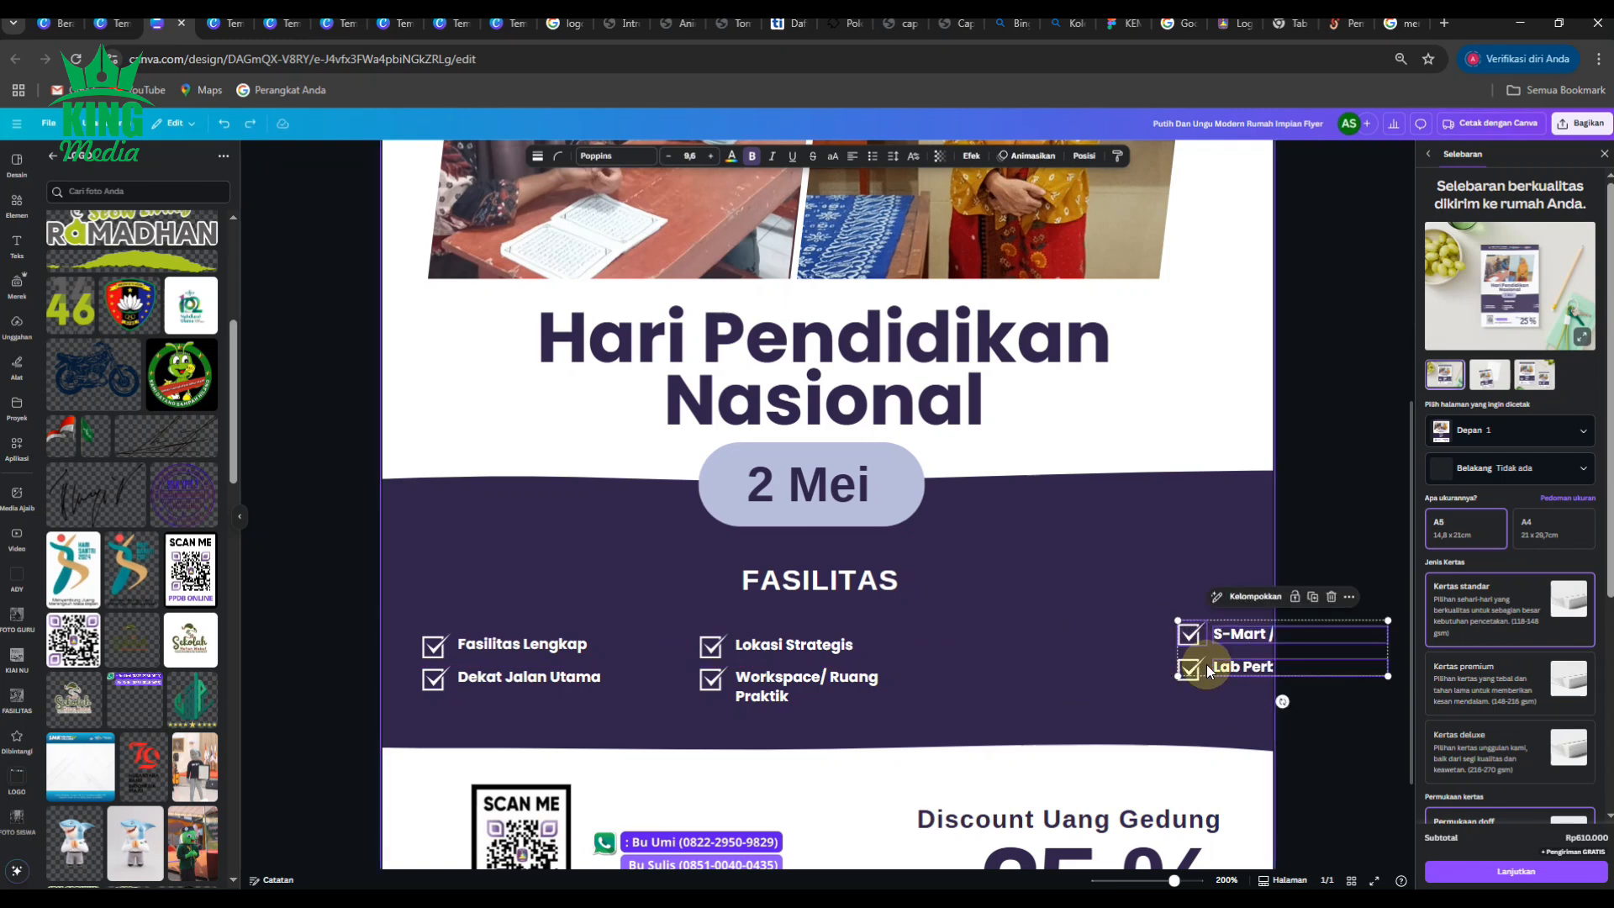
{"action": "left_click_drag", "start_coordinate": [1243, 637], "coordinate": [1052, 650]}
{"action": "left_click", "coordinate": [1346, 629]}
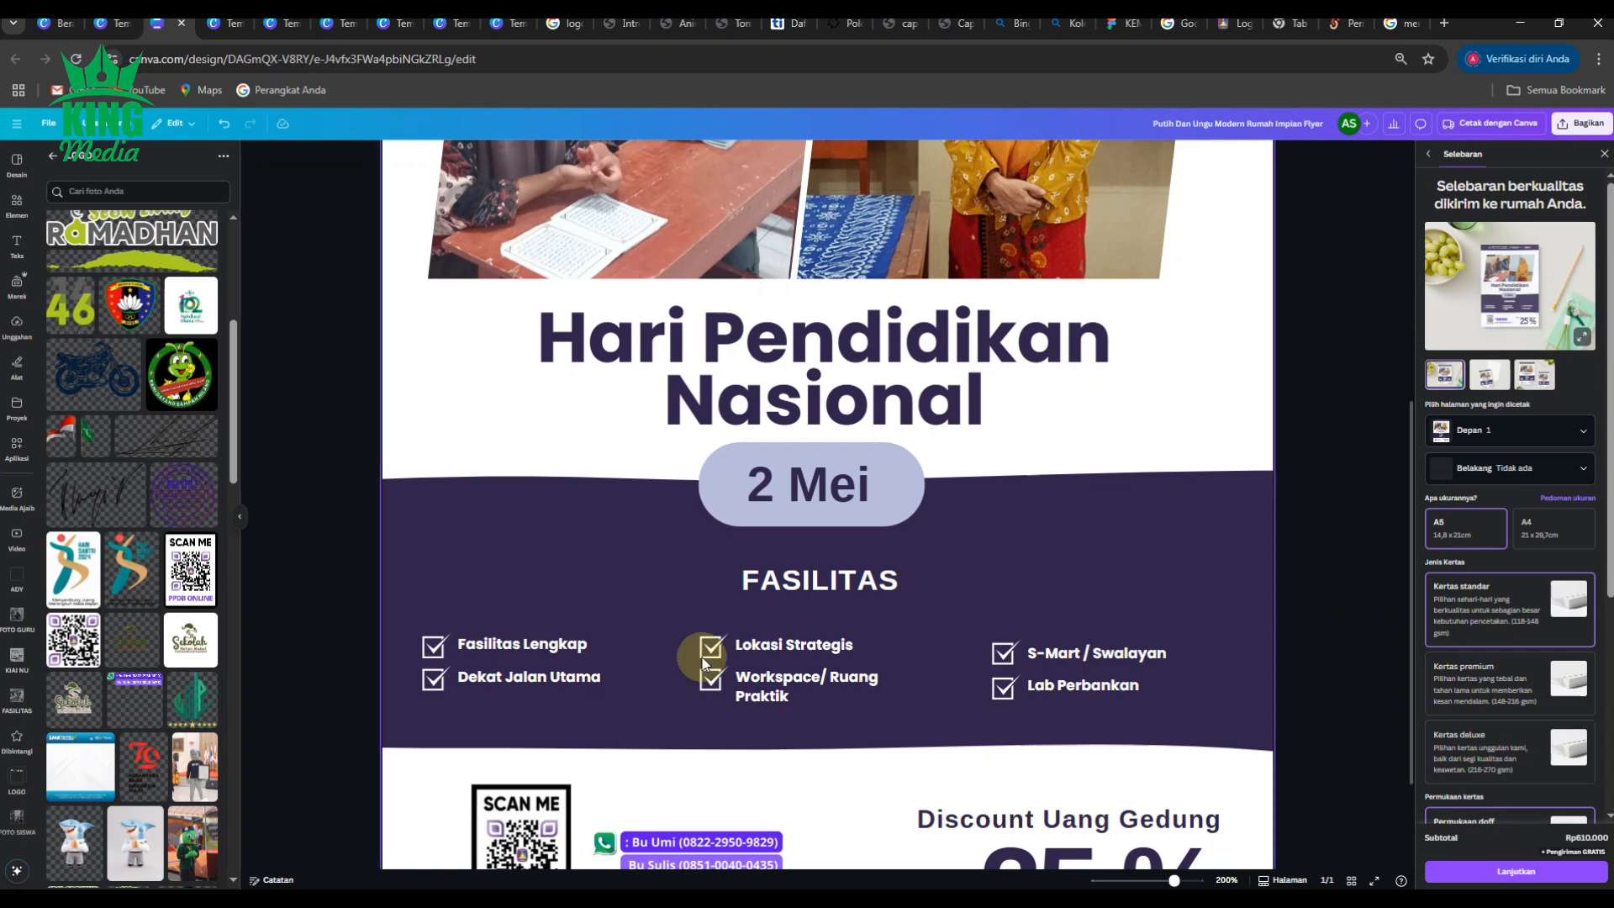
Nudge all six facility items with their check boxes together slightly to the right within the purple band.
{"action": "left_click_drag", "start_coordinate": [330, 637], "coordinate": [1126, 690]}
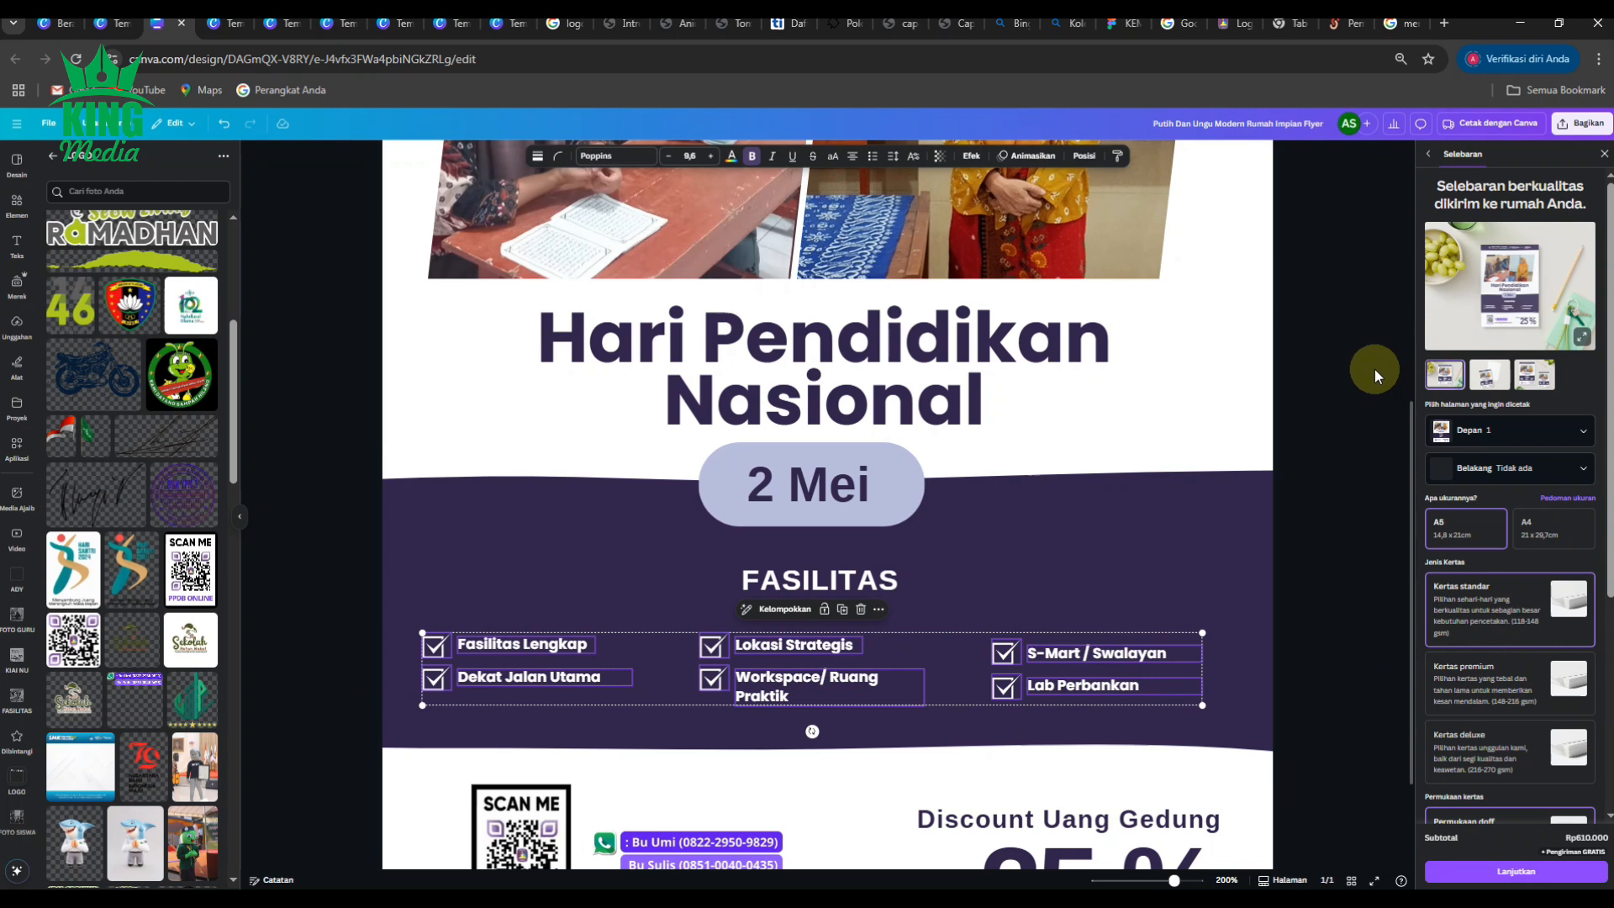
{"action": "key", "text": "shift+Right"}
{"action": "key", "text": "shift+Right"}
{"action": "key", "text": "shift+Right"}
{"action": "key", "text": "shift+Right"}
{"action": "key", "text": "shift+Right"}
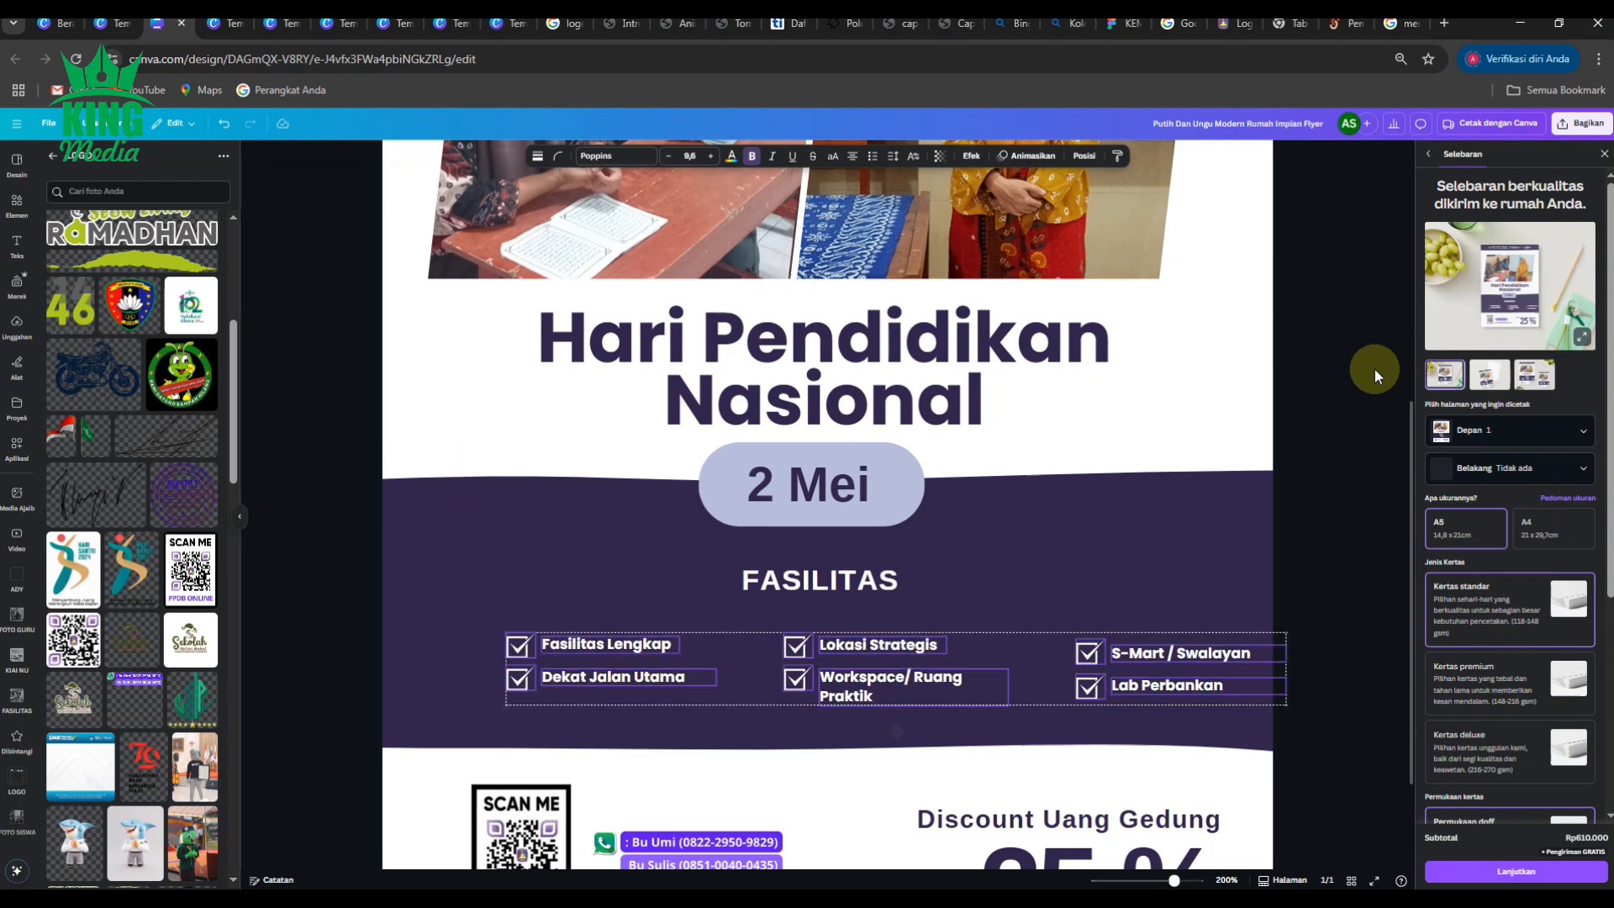
{"action": "key", "text": "shift+Left"}
{"action": "key", "text": "shift+Left"}
{"action": "key", "text": "shift+Left"}
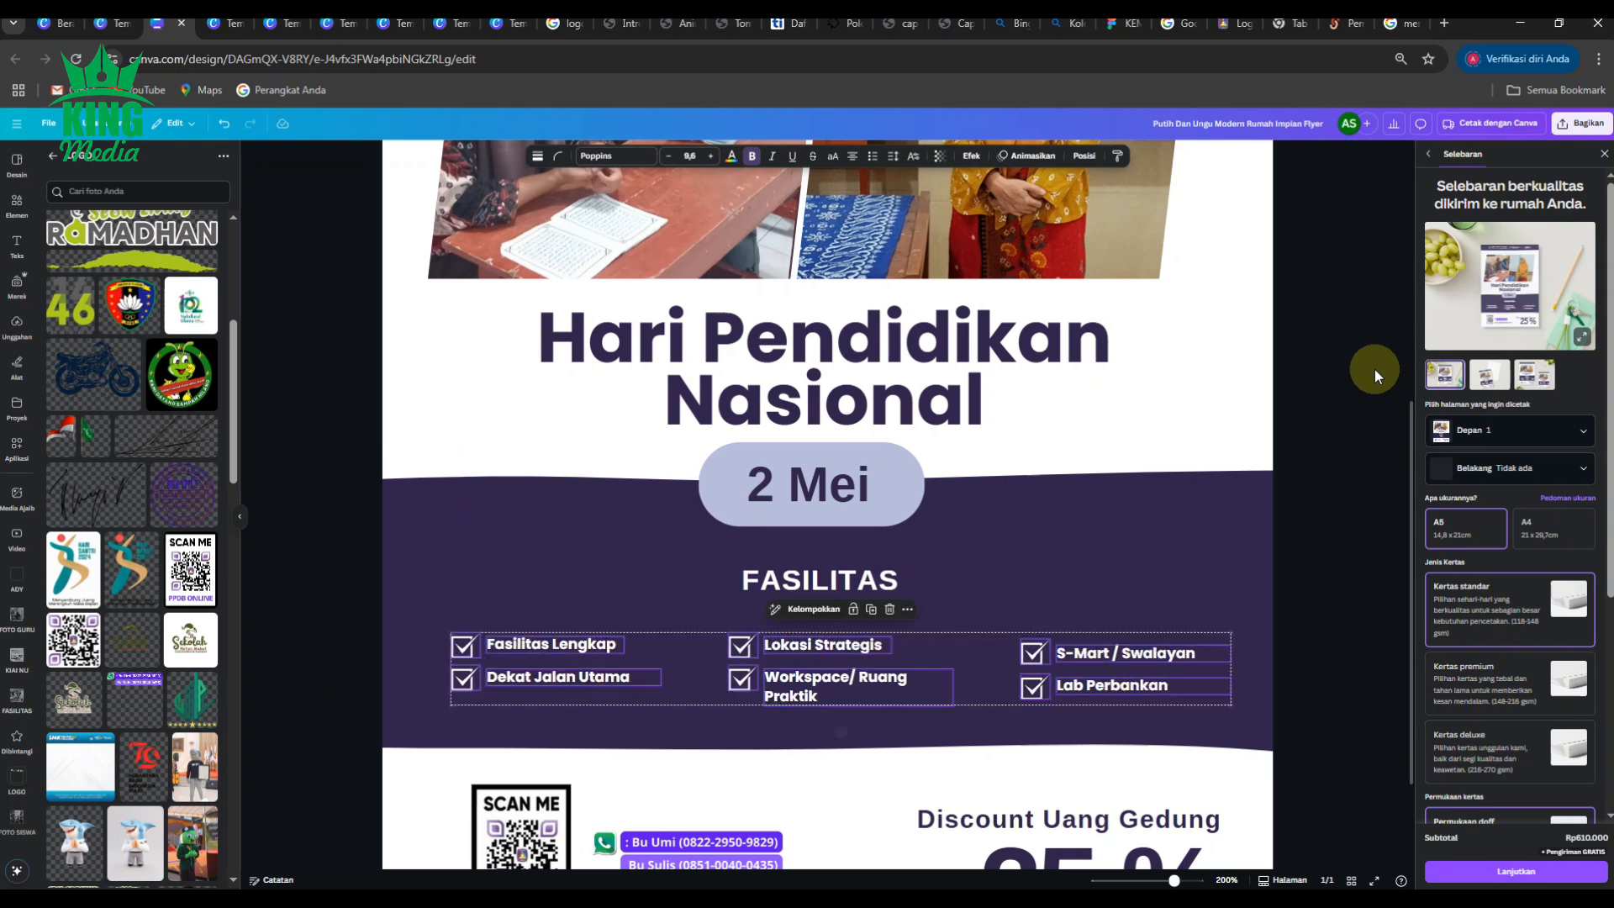
{"action": "key", "text": "Left"}
{"action": "key", "text": "Left"}
{"action": "key", "text": "Left"}
{"action": "key", "text": "Left"}
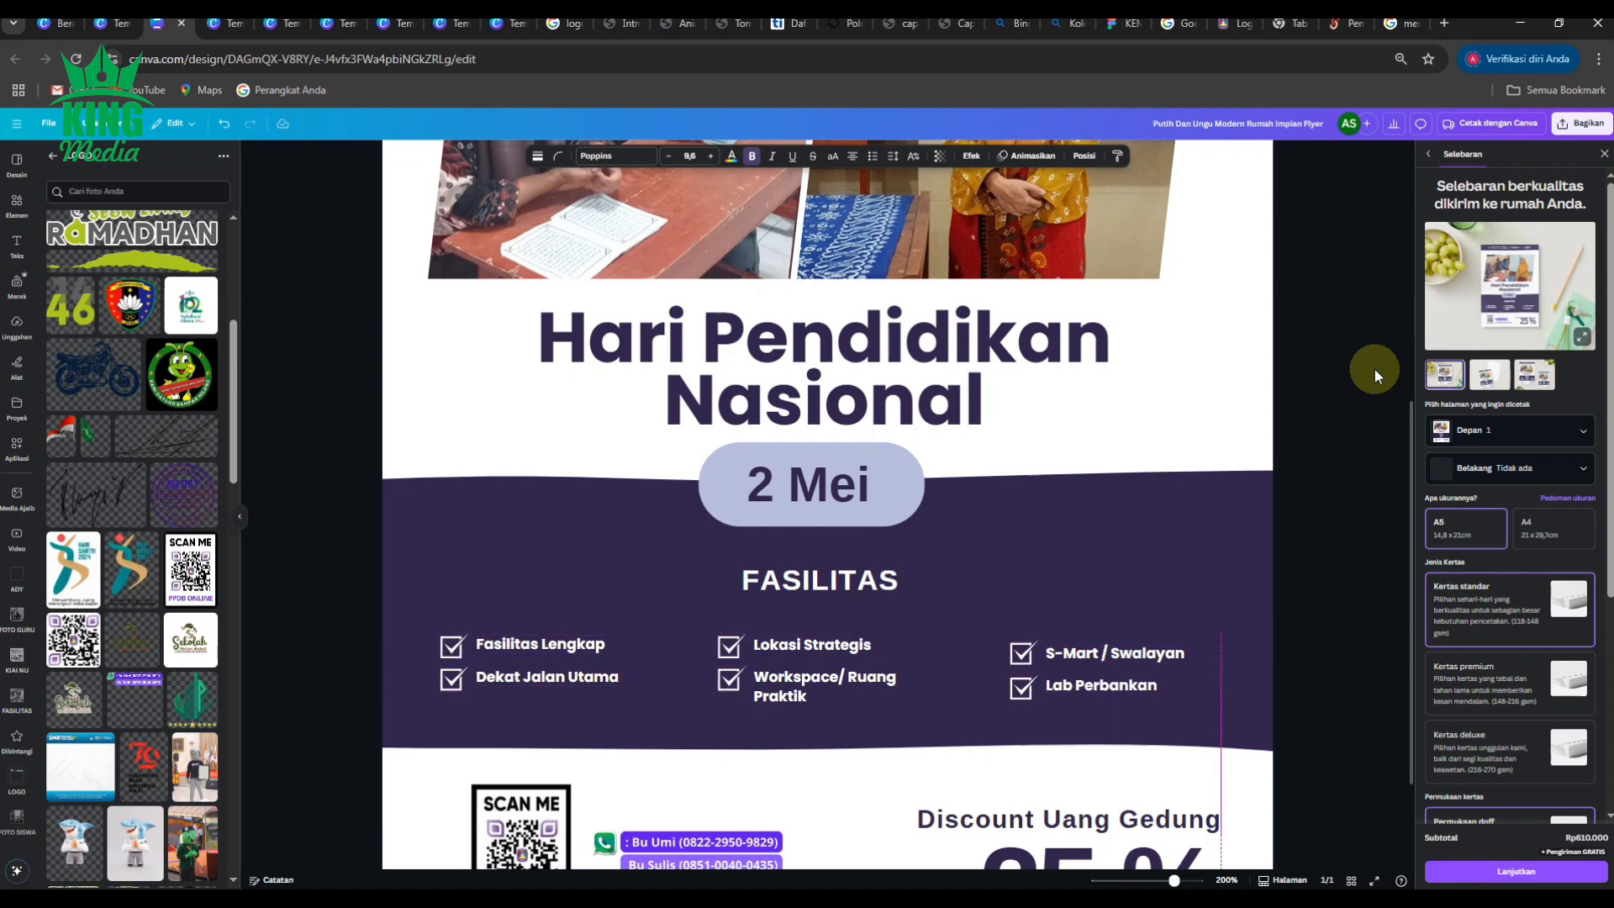
{"action": "key", "text": "Right"}
{"action": "key", "text": "Right"}
{"action": "key", "text": "Right"}
{"action": "key", "text": "Right"}
{"action": "key", "text": "Right"}
{"action": "key", "text": "Right"}
{"action": "key", "text": "Right"}
{"action": "key", "text": "Right"}
{"action": "key", "text": "Right"}
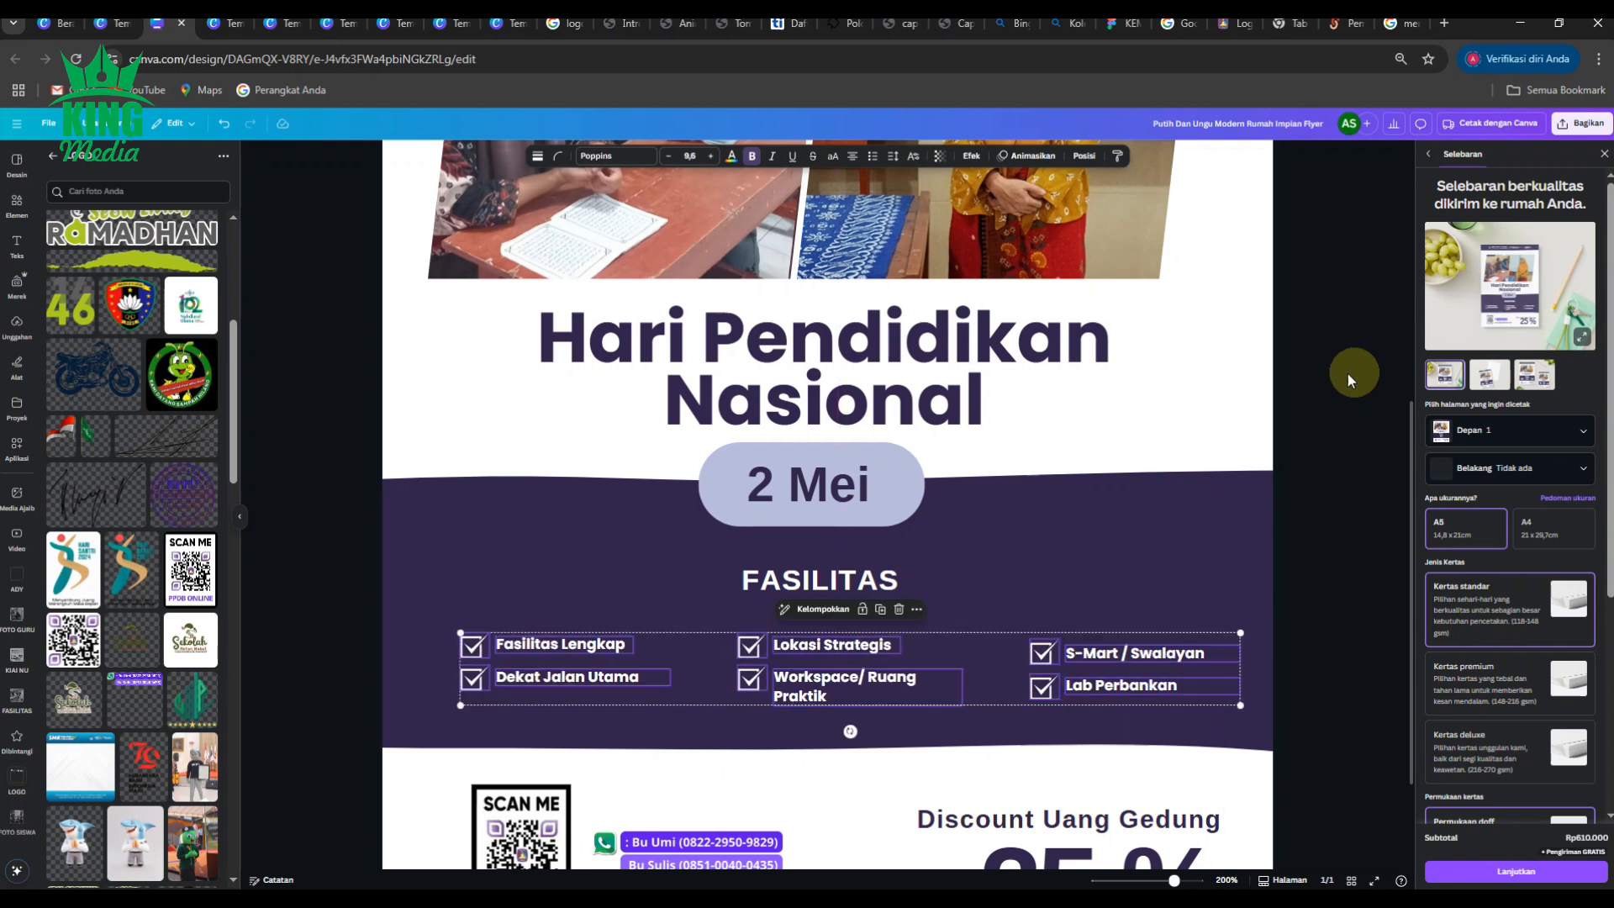
{"action": "left_click", "coordinate": [1348, 515]}
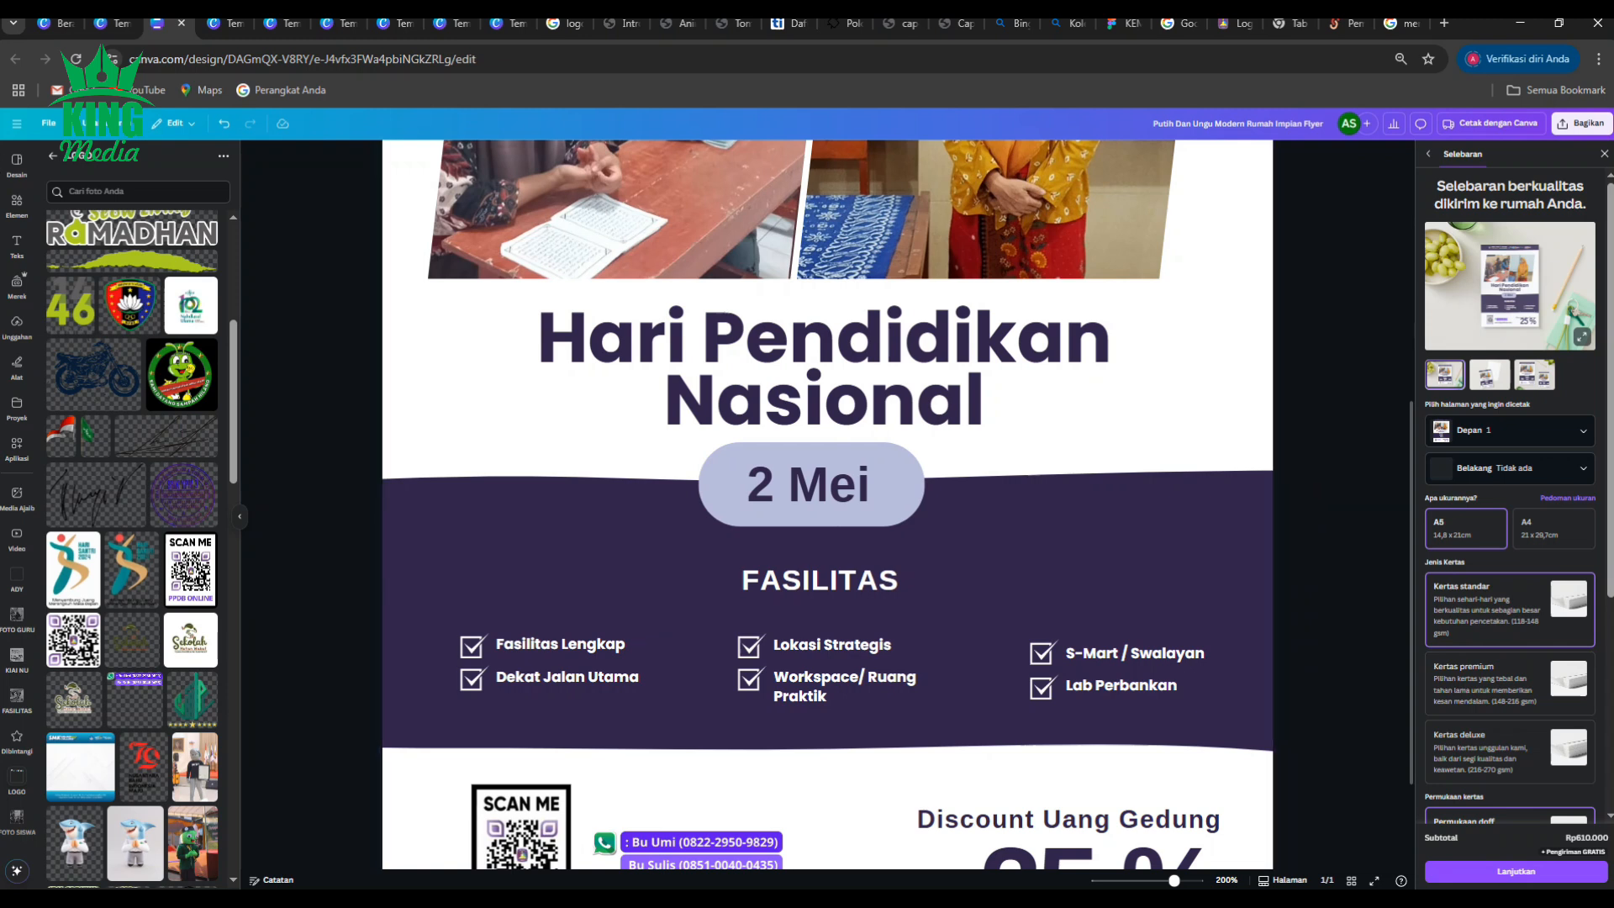
Open the "Discount Uang Gedung" text for editing with the insertion point before its first word.
{"action": "left_click", "coordinate": [1057, 657]}
{"action": "scroll", "coordinate": [1117, 579], "scroll_direction": "down", "scroll_amount": 5}
{"action": "scroll", "coordinate": [1038, 762], "scroll_direction": "up", "scroll_amount": 5}
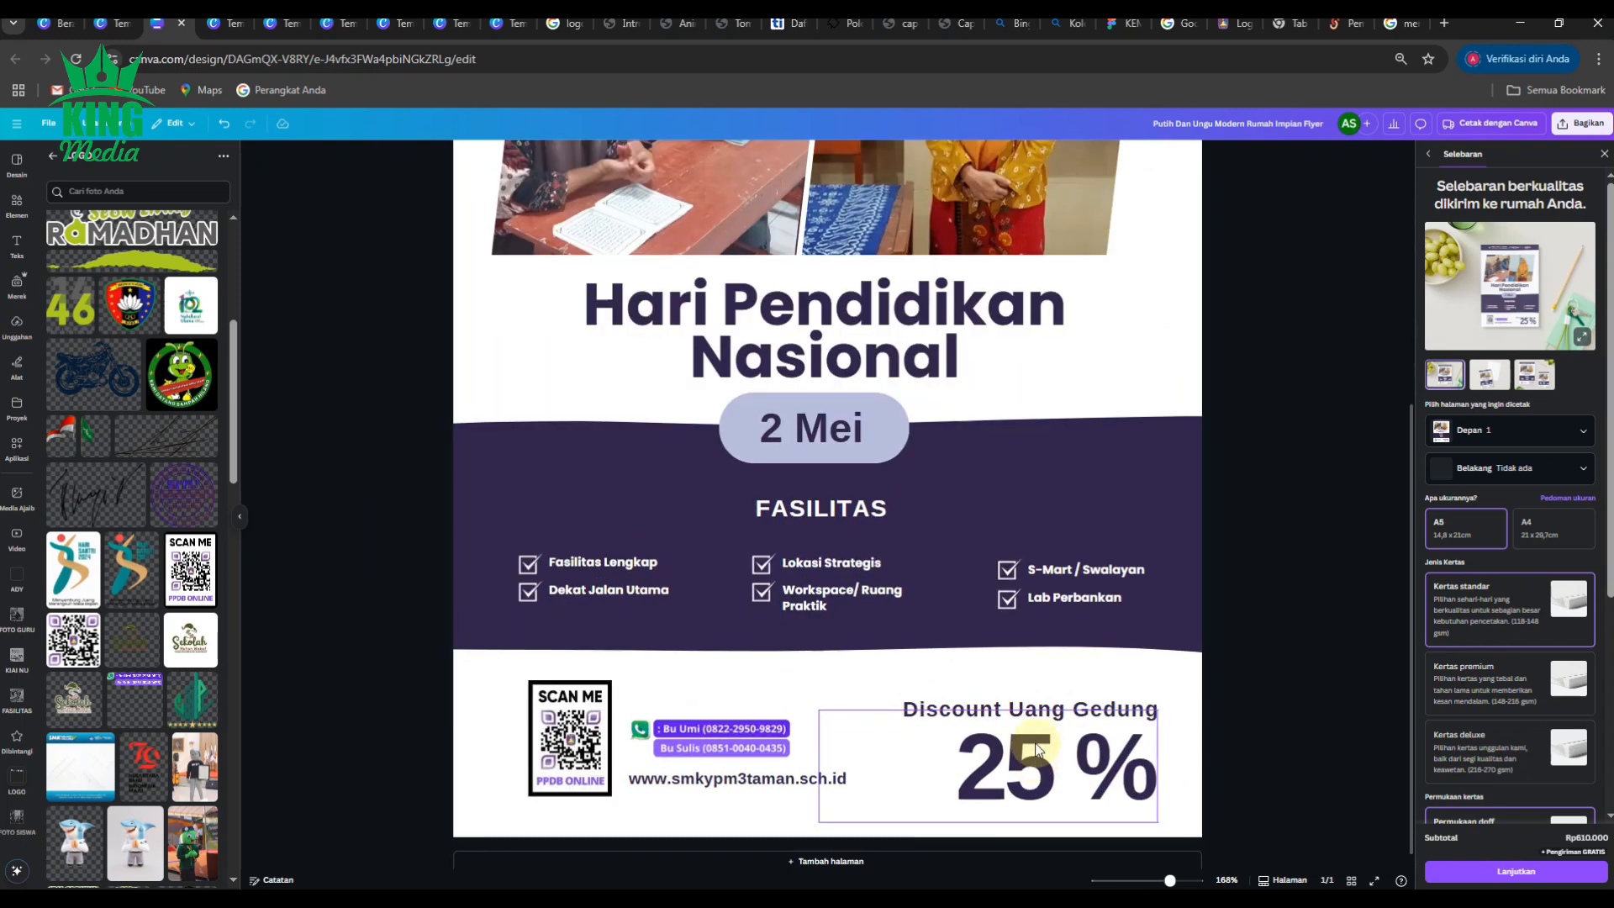
{"action": "left_click", "coordinate": [1096, 704]}
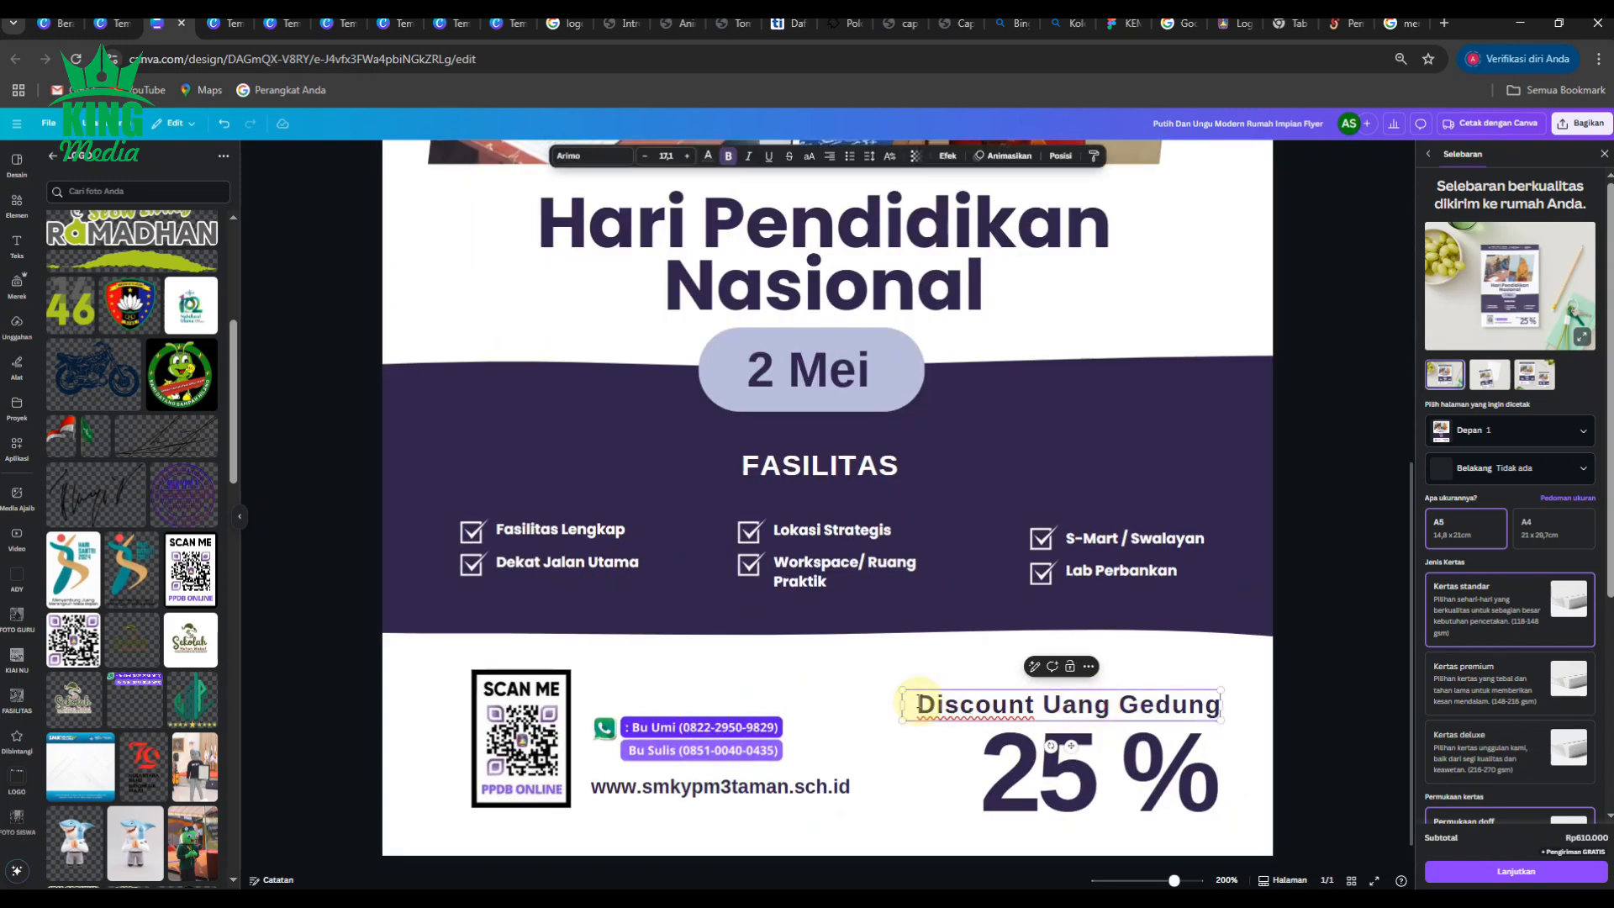
{"action": "left_click", "coordinate": [918, 704]}
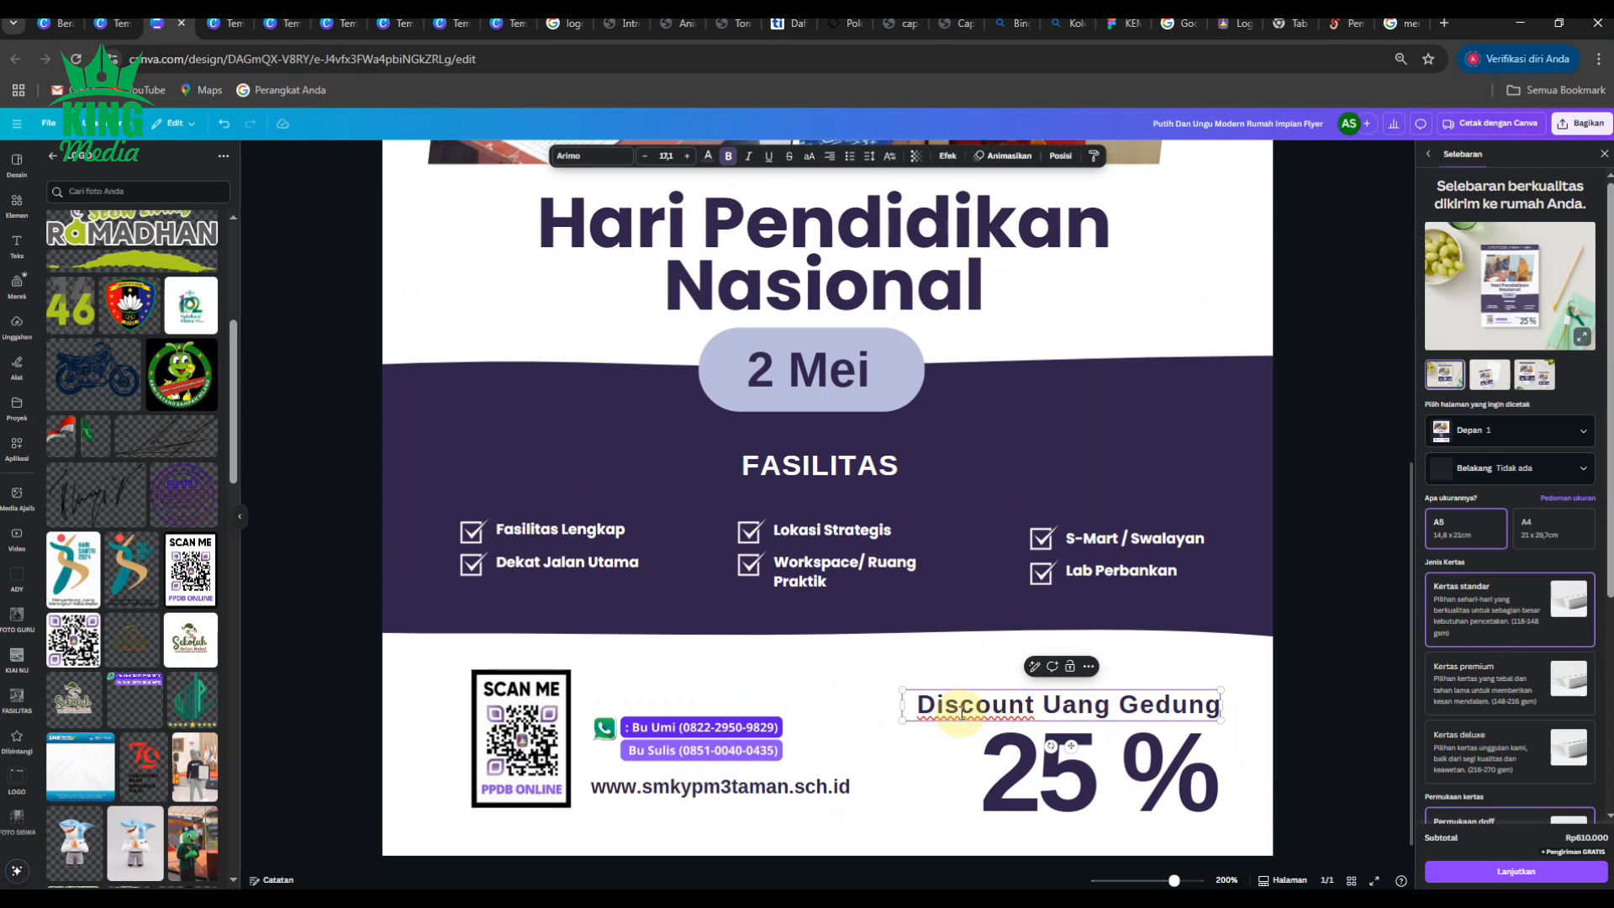
{"action": "type", "text": "Per"}
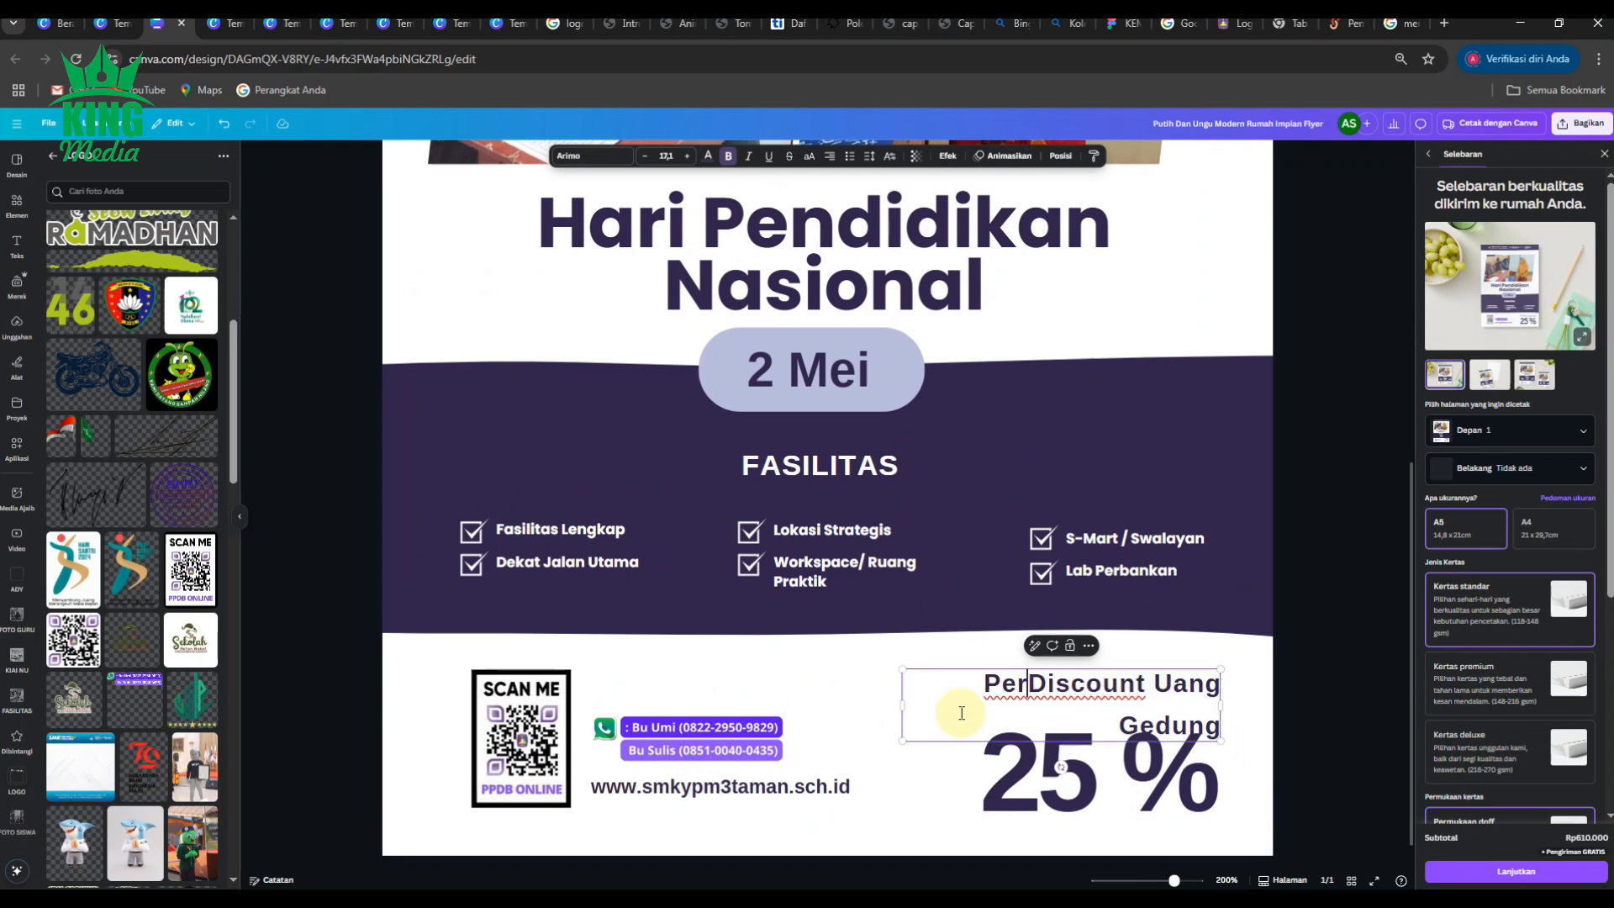
{"action": "key", "text": "BackSpace"}
{"action": "key", "text": "BackSpace"}
{"action": "key", "text": "BackSpace"}
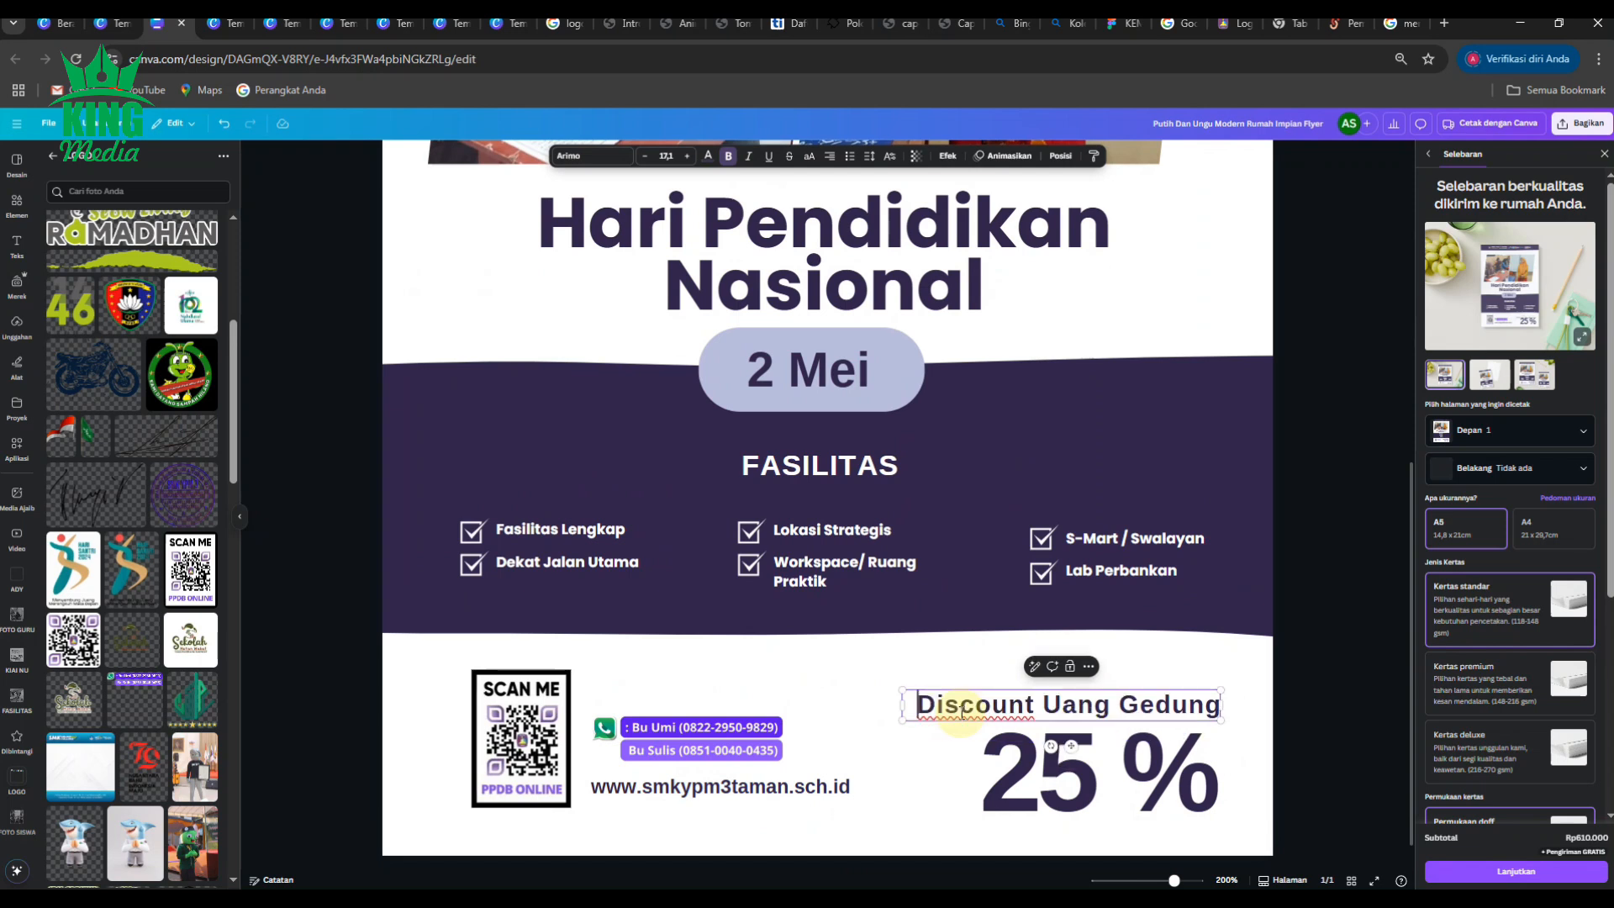
{"action": "type", "text": "DI"}
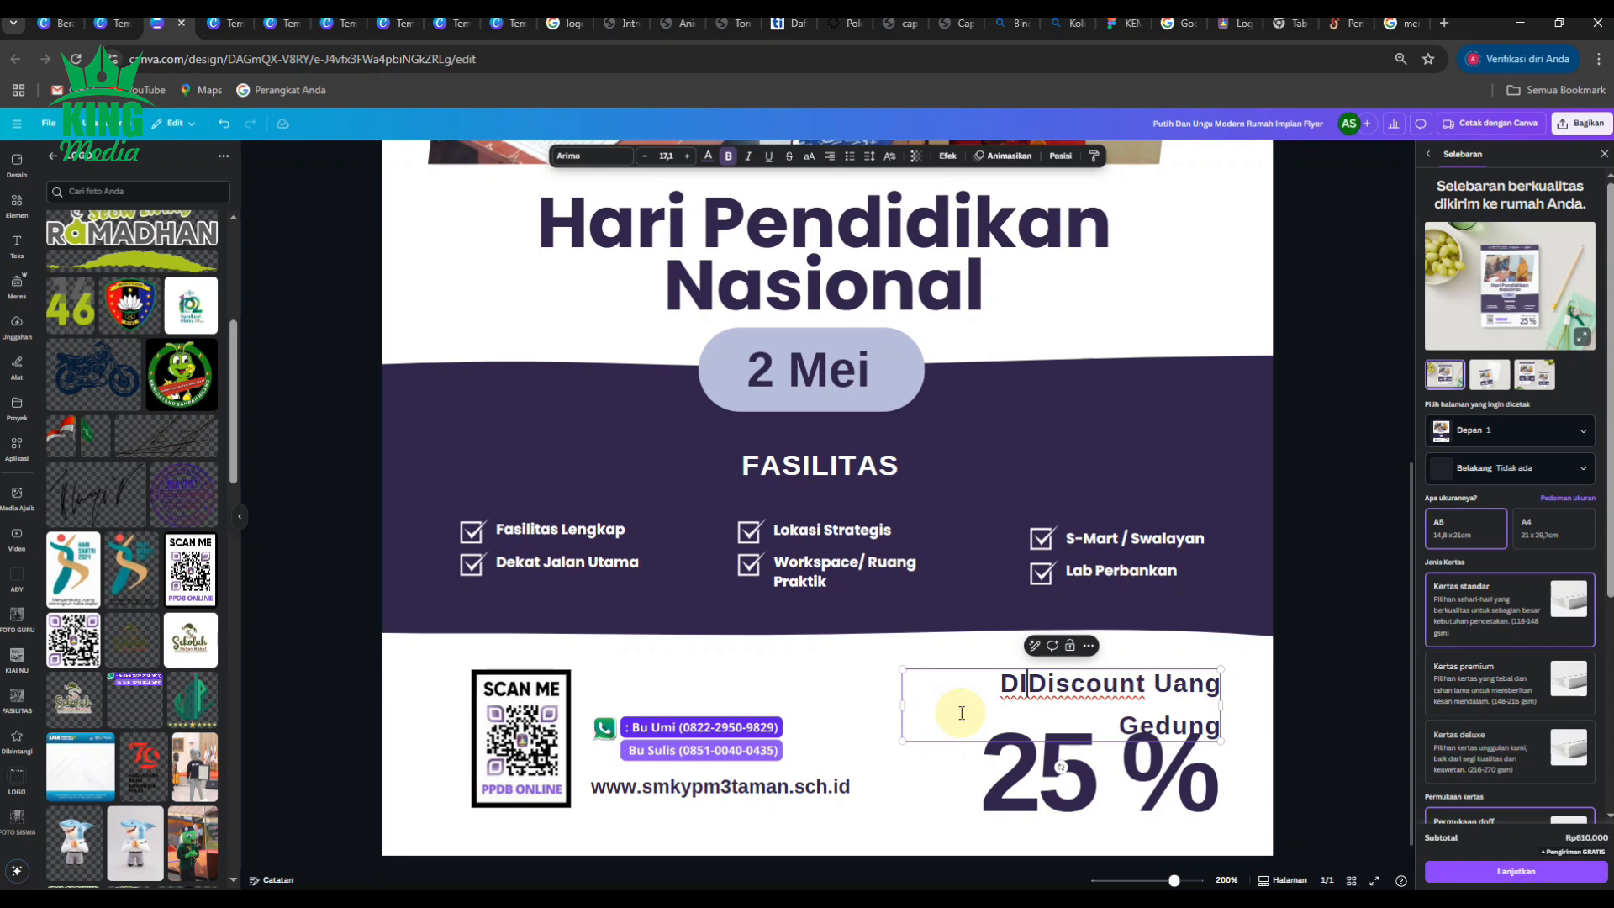
{"action": "key", "text": "BackSpace"}
{"action": "key", "text": "BackSpace"}
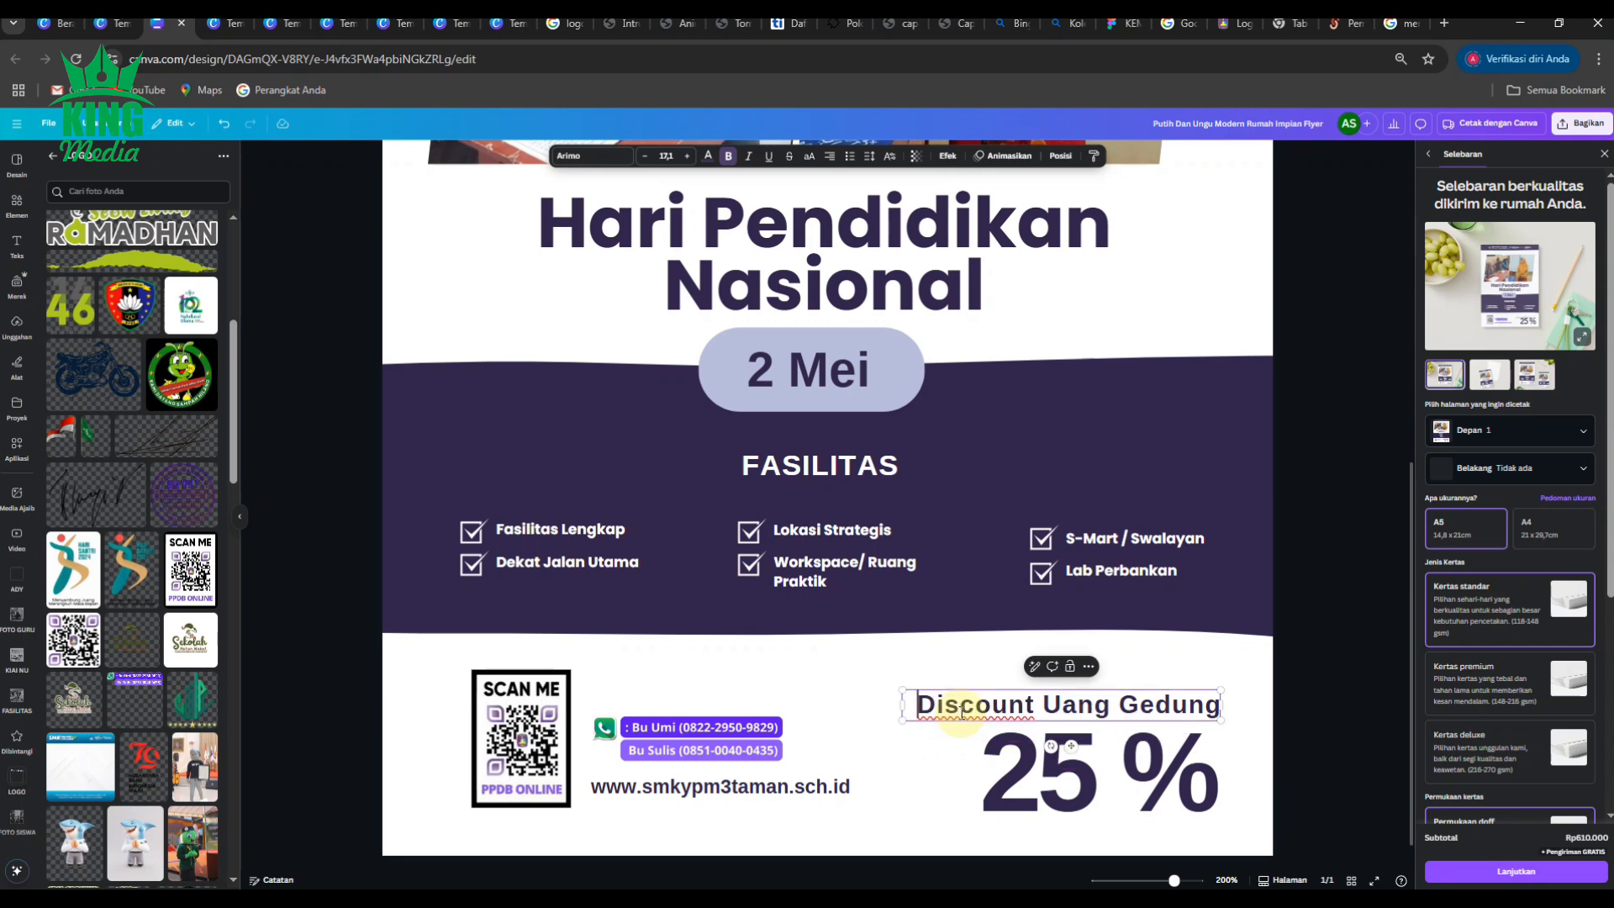
Insert "PPDB Gel-2" as a line above "Discount Uang Gedung" and finish editing the text.
{"action": "type", "text": "PPDB"}
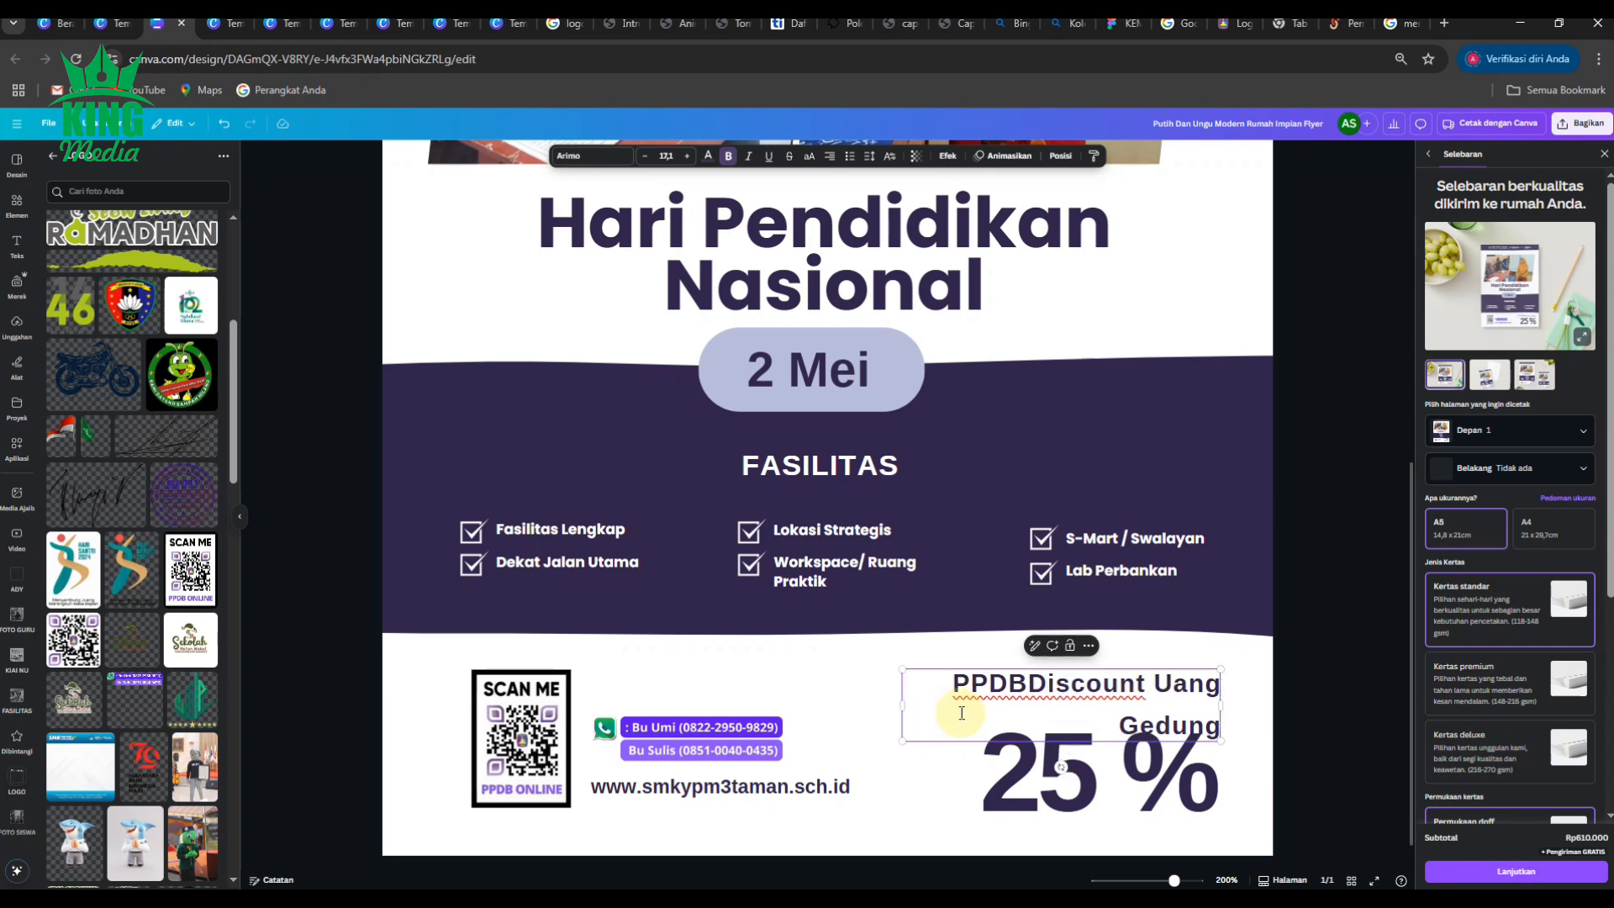
{"action": "type", "text": " Gel"}
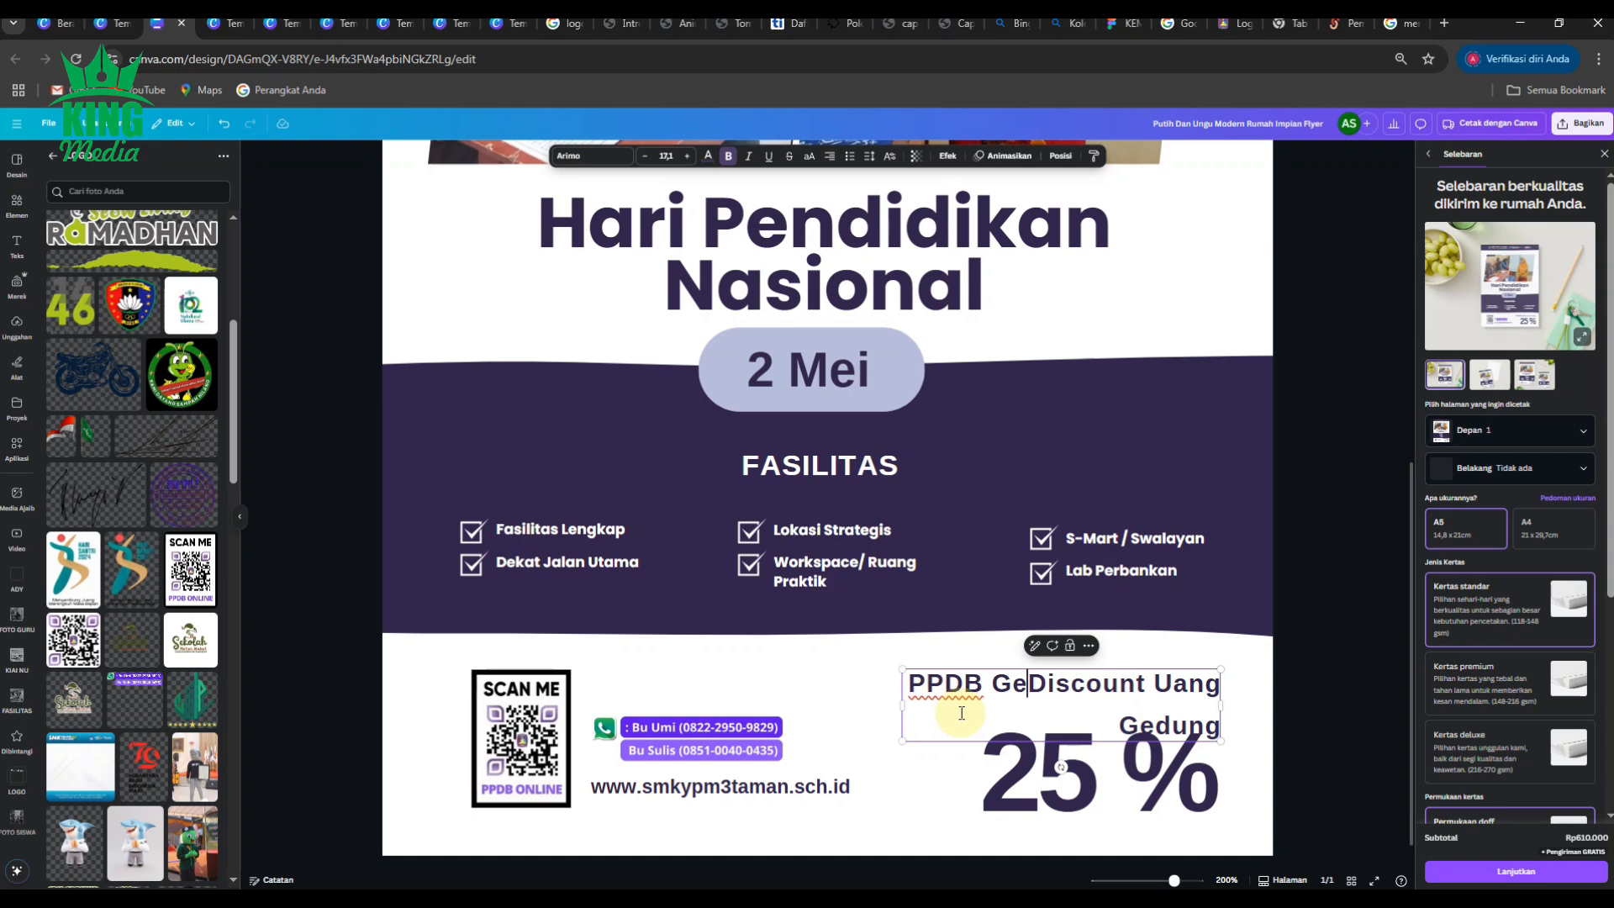
{"action": "type", "text": "-2"}
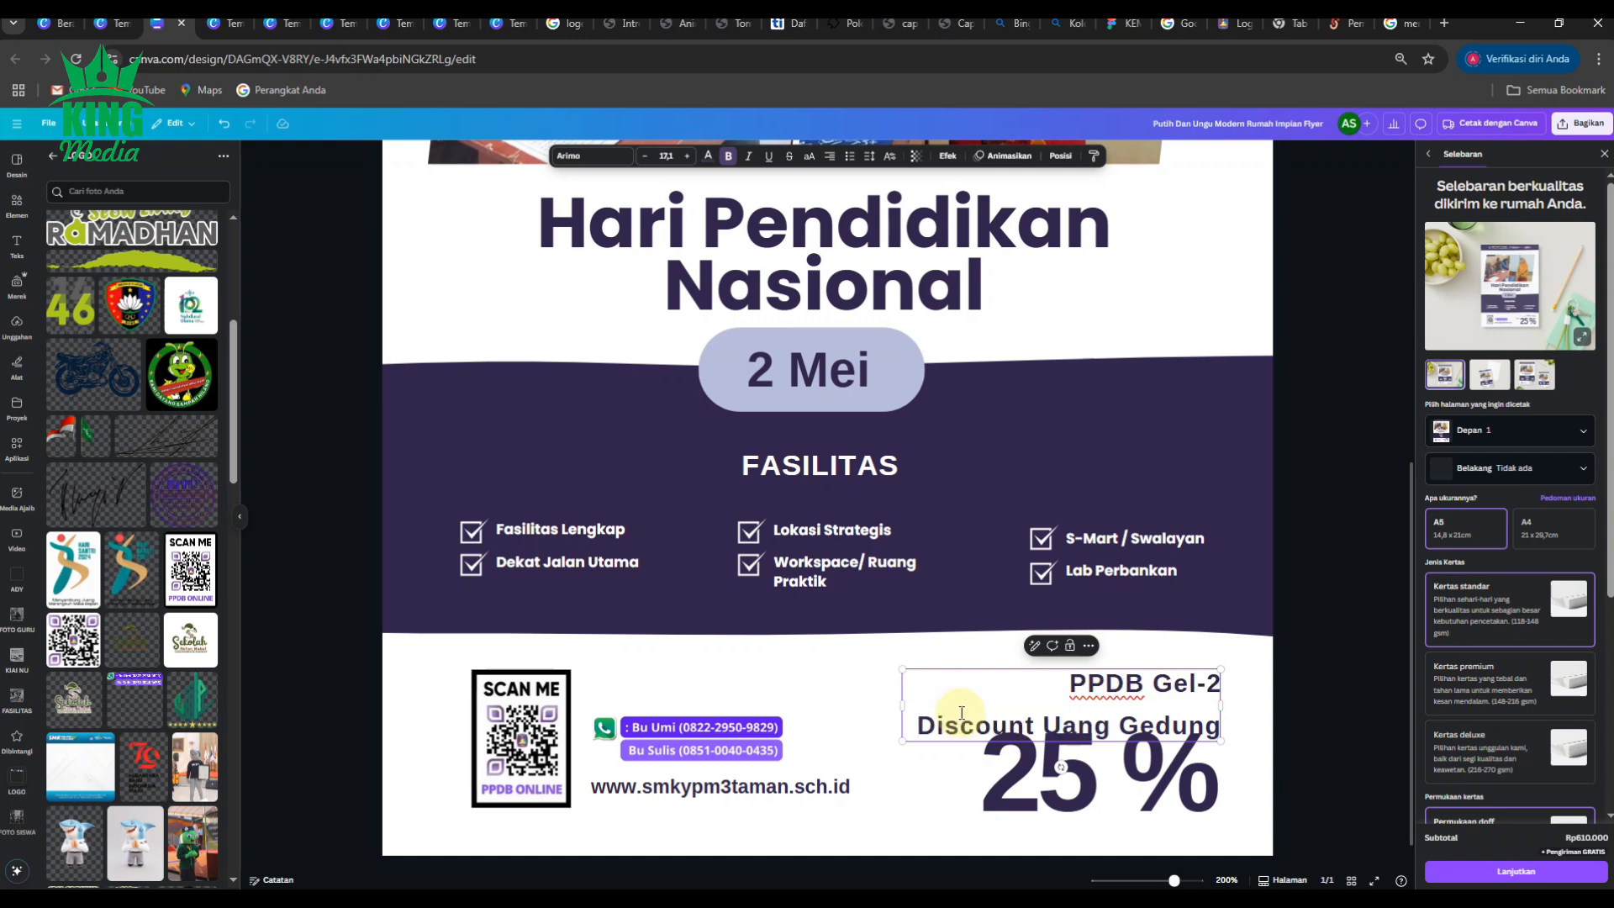
{"action": "left_click", "coordinate": [1329, 681]}
Tighten the line spacing of the "PPDB Gel-2 Discount Uang Gedung" text to 1.07.
{"action": "left_click", "coordinate": [1174, 685]}
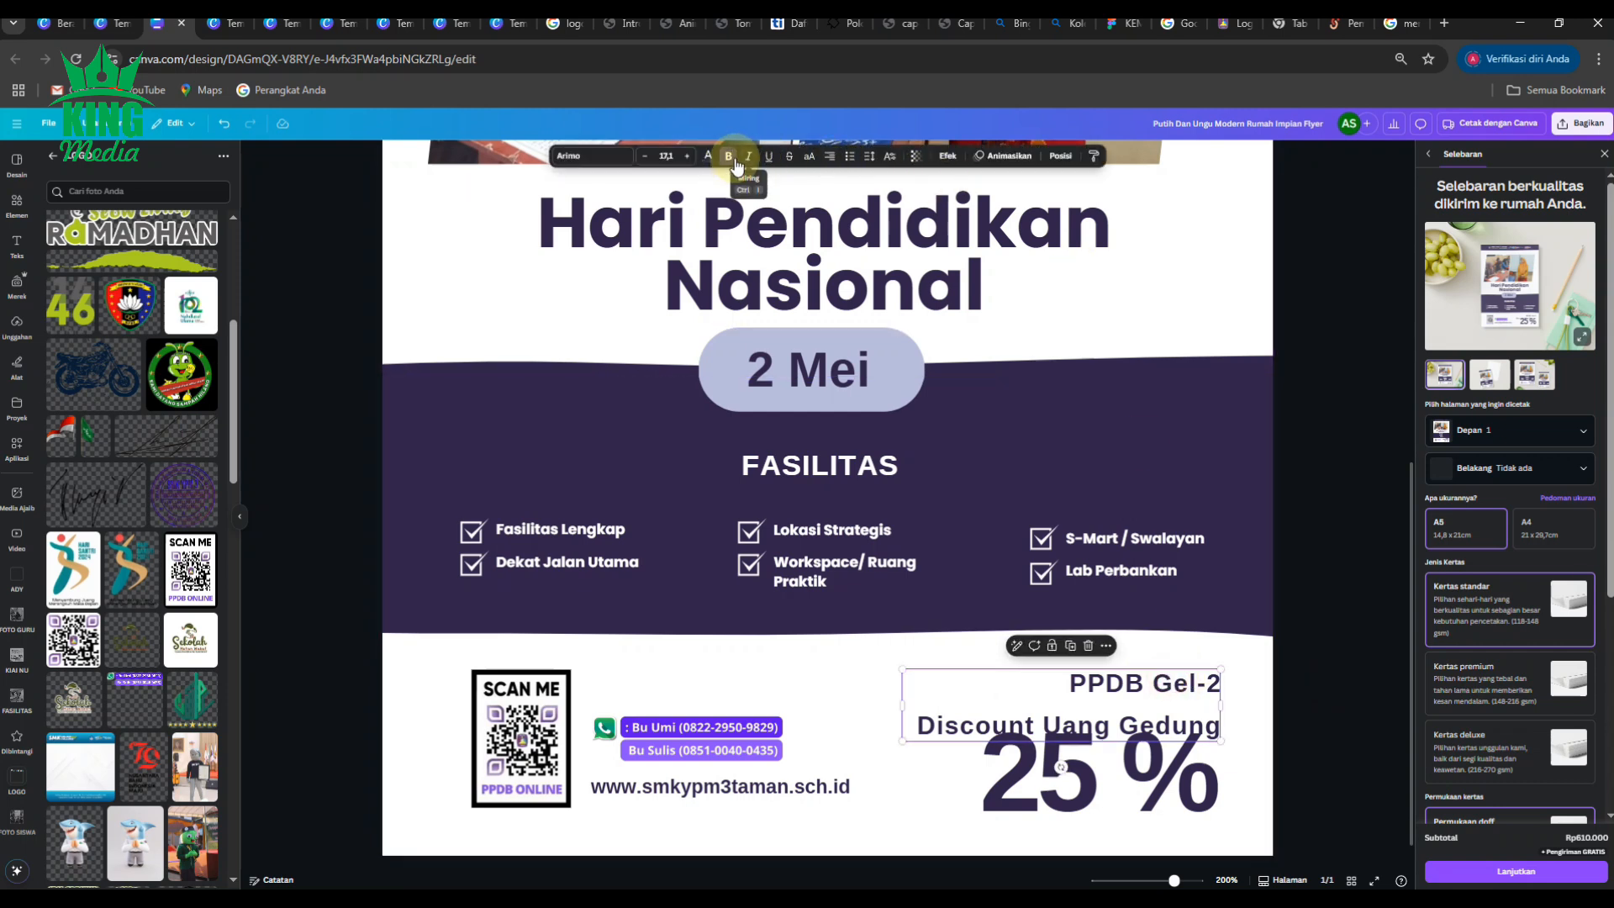
{"action": "left_click", "coordinate": [869, 156]}
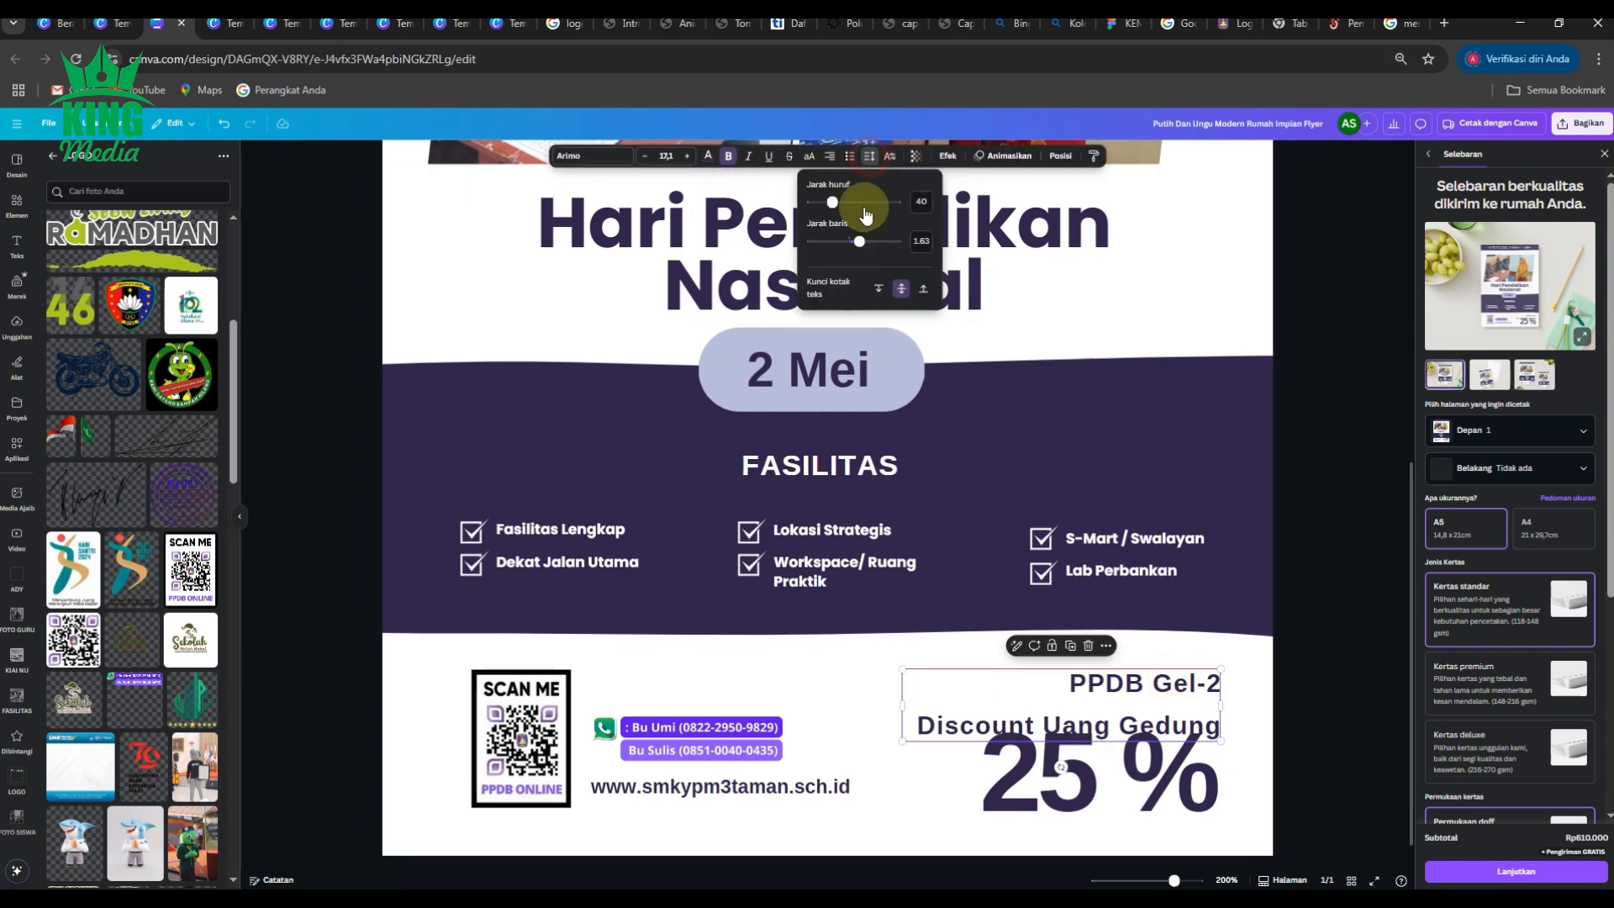
{"action": "left_click_drag", "start_coordinate": [858, 243], "coordinate": [836, 243]}
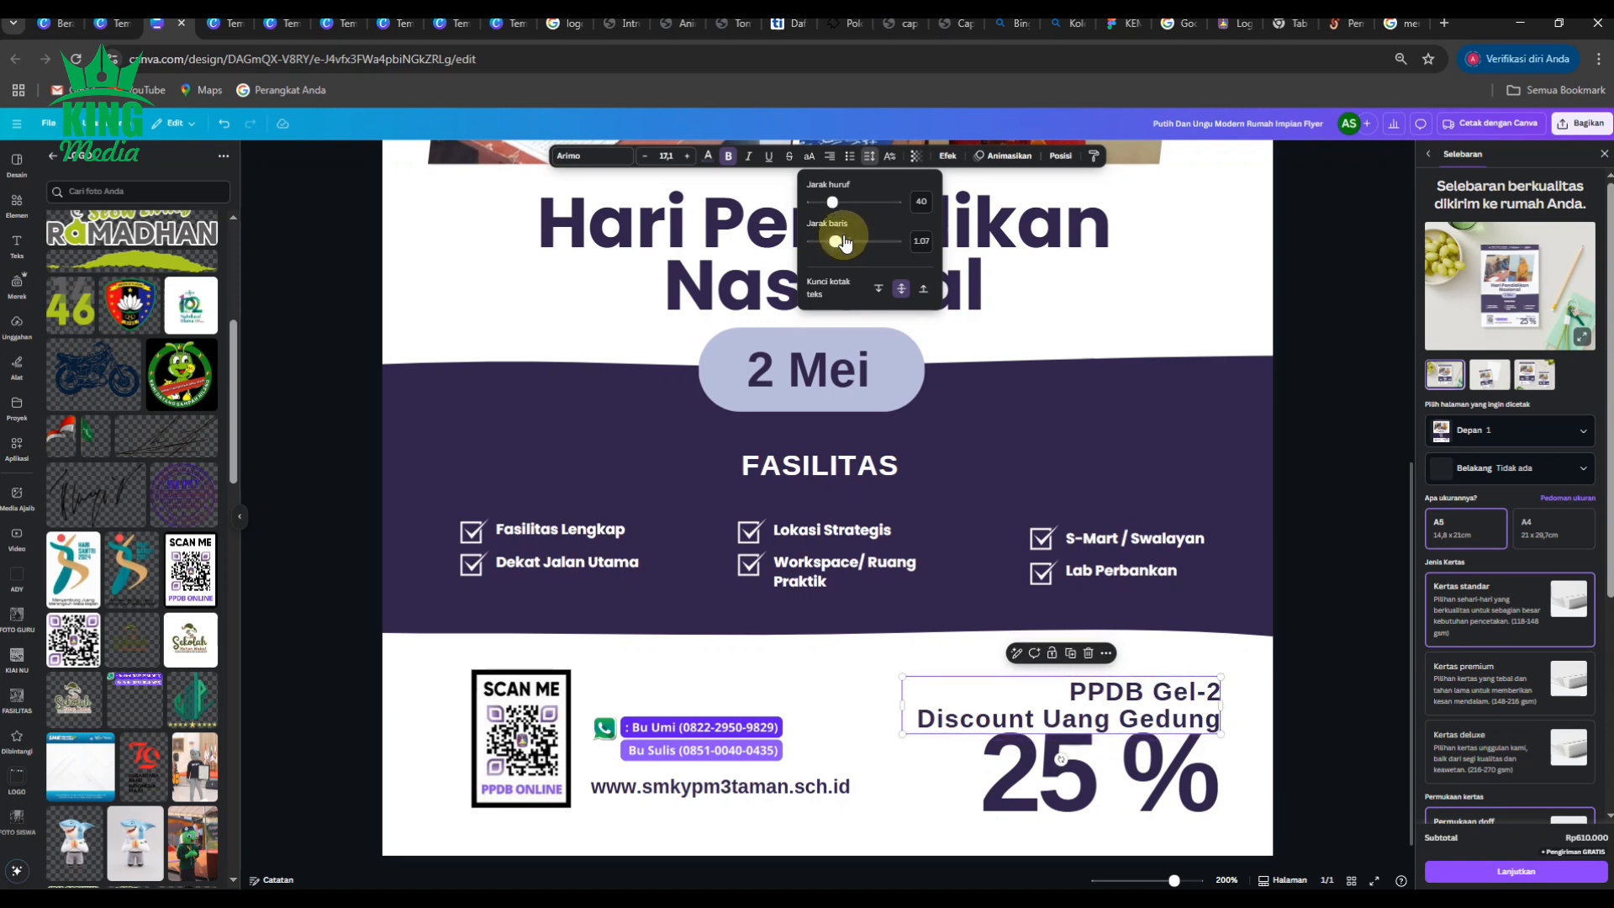
{"action": "left_click", "coordinate": [924, 242]}
{"action": "left_click", "coordinate": [1334, 580]}
{"action": "left_click", "coordinate": [1312, 687]}
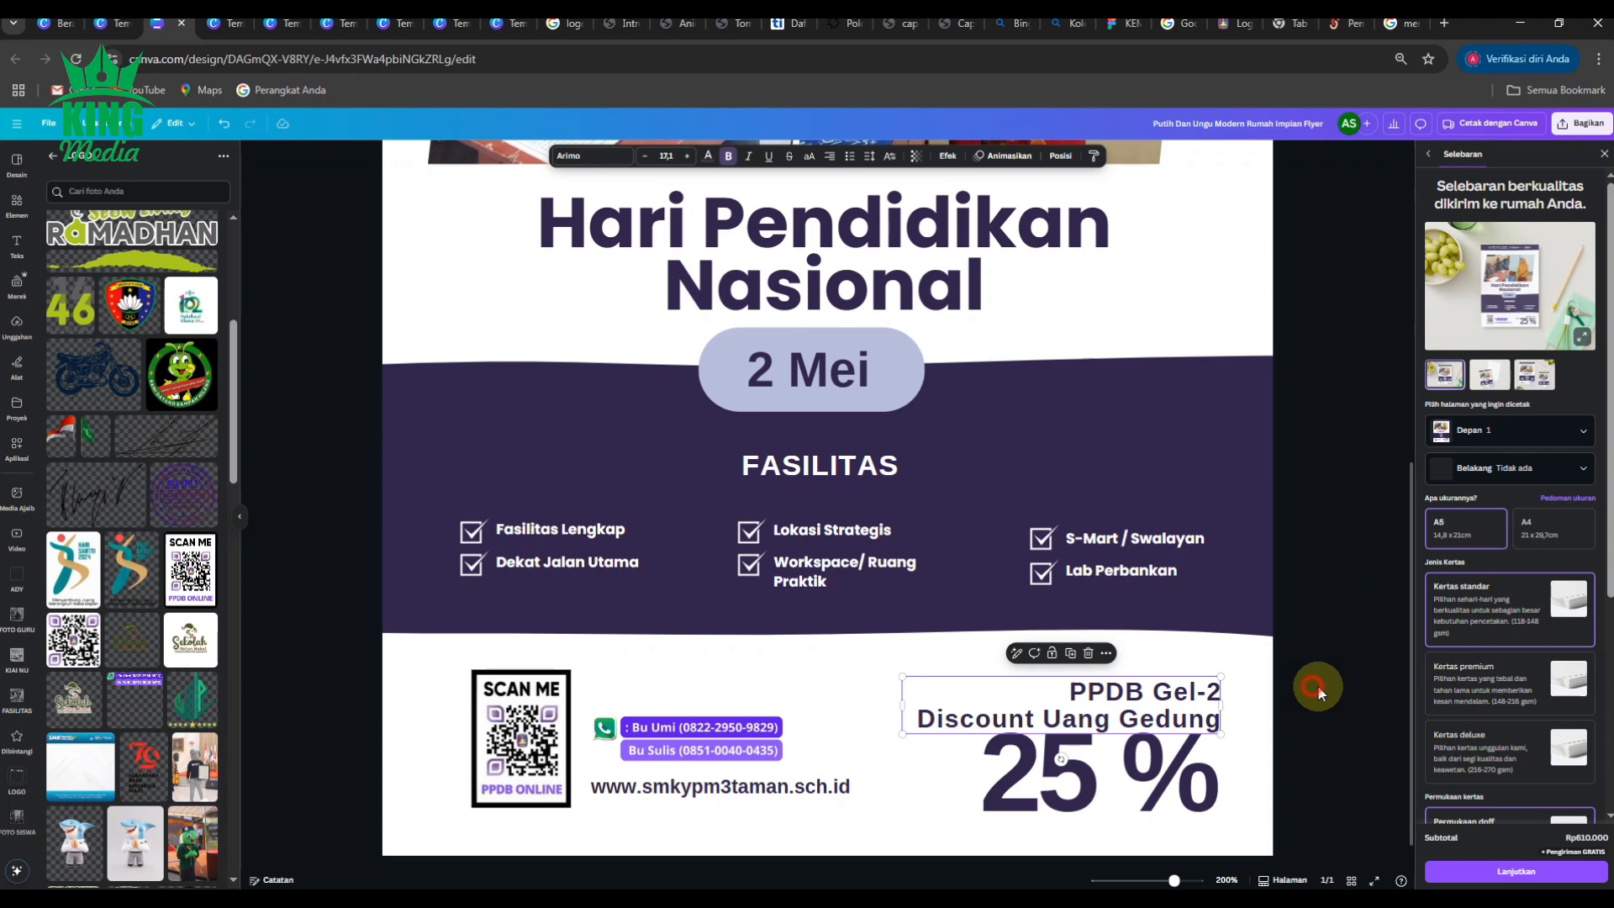
Nudge the two-line "PPDB Gel-2 Discount Uang Gedung" text upward so it clears the large "25 %".
{"action": "left_click", "coordinate": [1143, 693]}
{"action": "key", "text": "shift+Up"}
{"action": "key", "text": "shift+Up"}
{"action": "key", "text": "shift+Up"}
{"action": "key", "text": "shift+Up"}
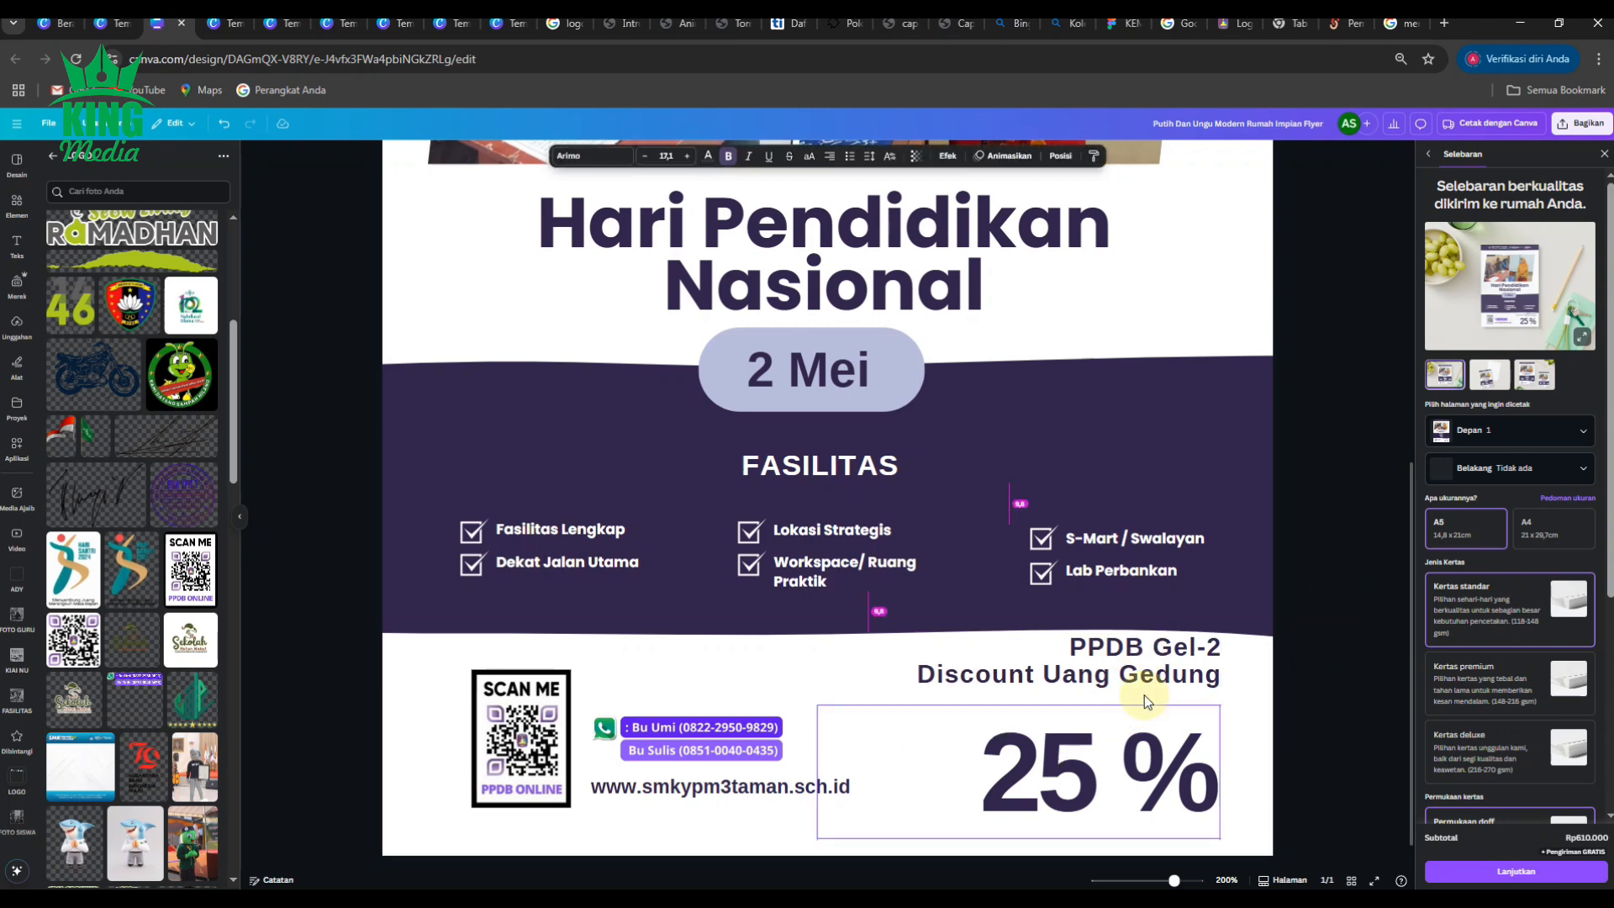
{"action": "key", "text": "shift+Down"}
{"action": "key", "text": "shift+Down"}
{"action": "key", "text": "shift+Down"}
{"action": "key", "text": "shift+Down"}
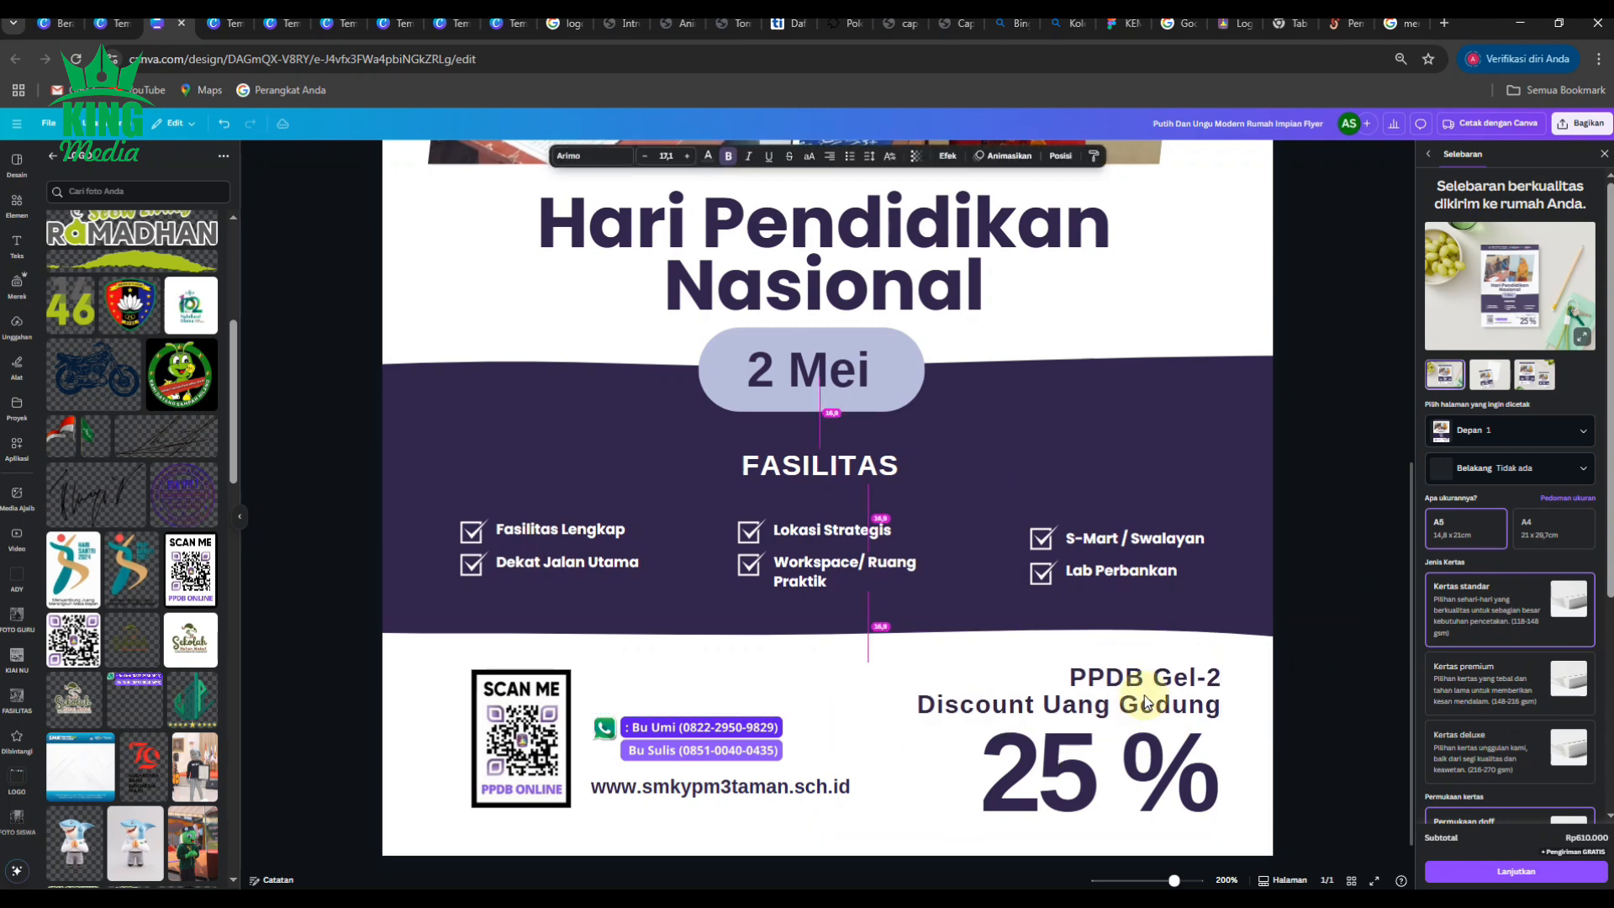
{"action": "key", "text": "Up"}
{"action": "key", "text": "Up"}
{"action": "key", "text": "Up"}
{"action": "key", "text": "Up"}
{"action": "left_click", "coordinate": [1357, 664]}
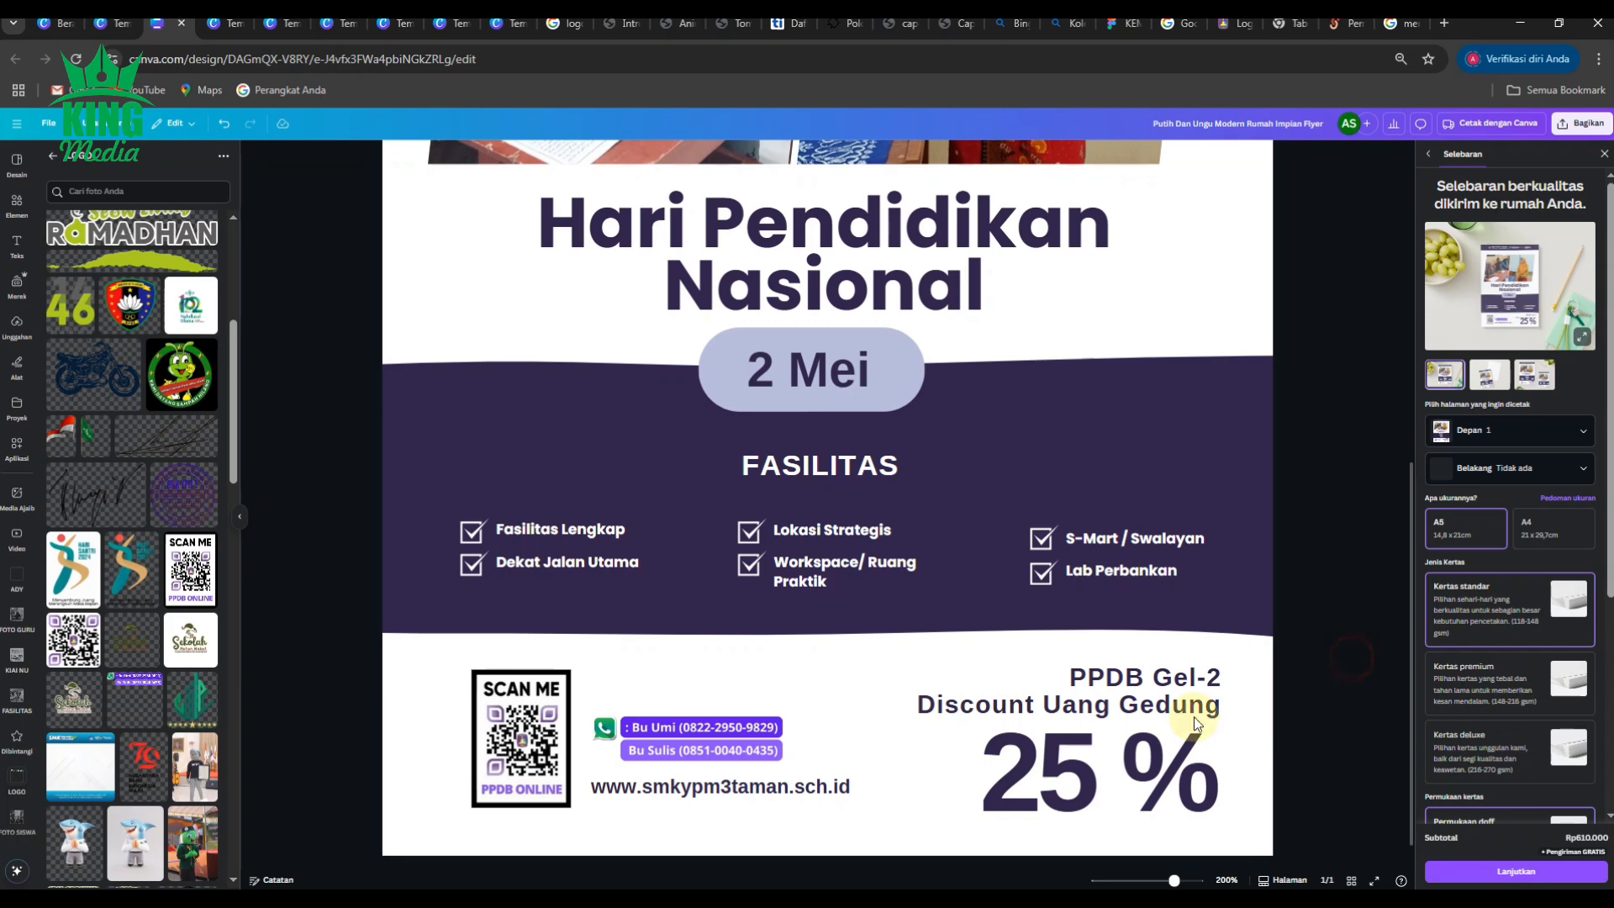
Enlarge all six facility items with their check boxes together from the upper-left corner to text size 10.
{"action": "scroll", "coordinate": [1181, 696], "scroll_direction": "down", "scroll_amount": 2}
{"action": "scroll", "coordinate": [1180, 696], "scroll_direction": "down", "scroll_amount": 1}
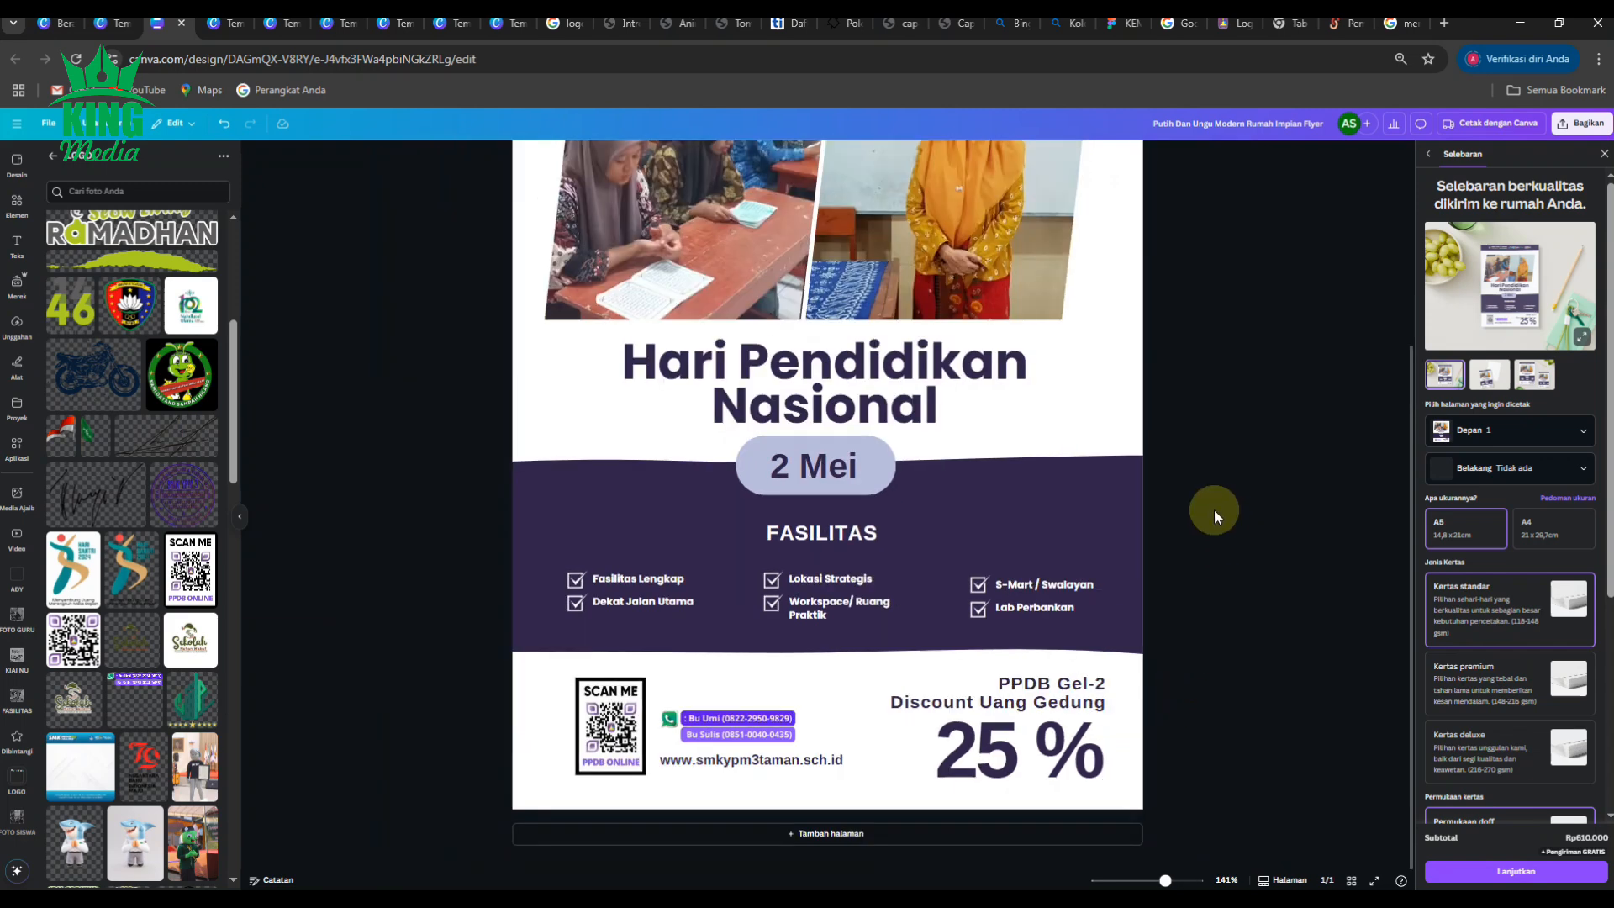
{"action": "scroll", "coordinate": [1214, 509], "scroll_direction": "down", "scroll_amount": 2}
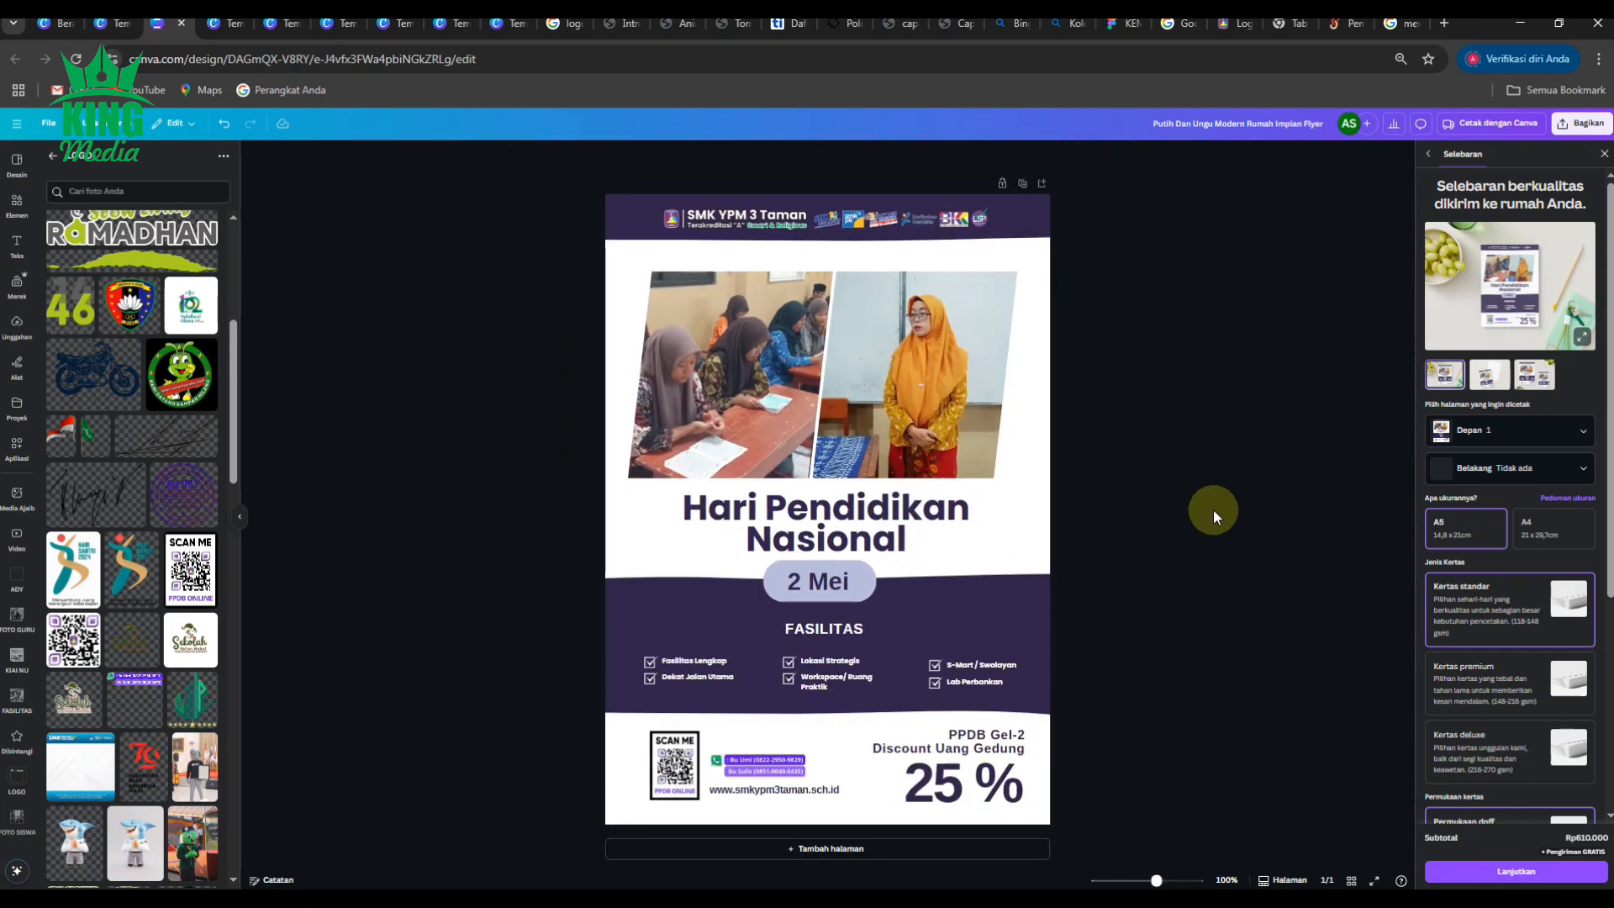
{"action": "scroll", "coordinate": [1214, 509], "scroll_direction": "up", "scroll_amount": 1}
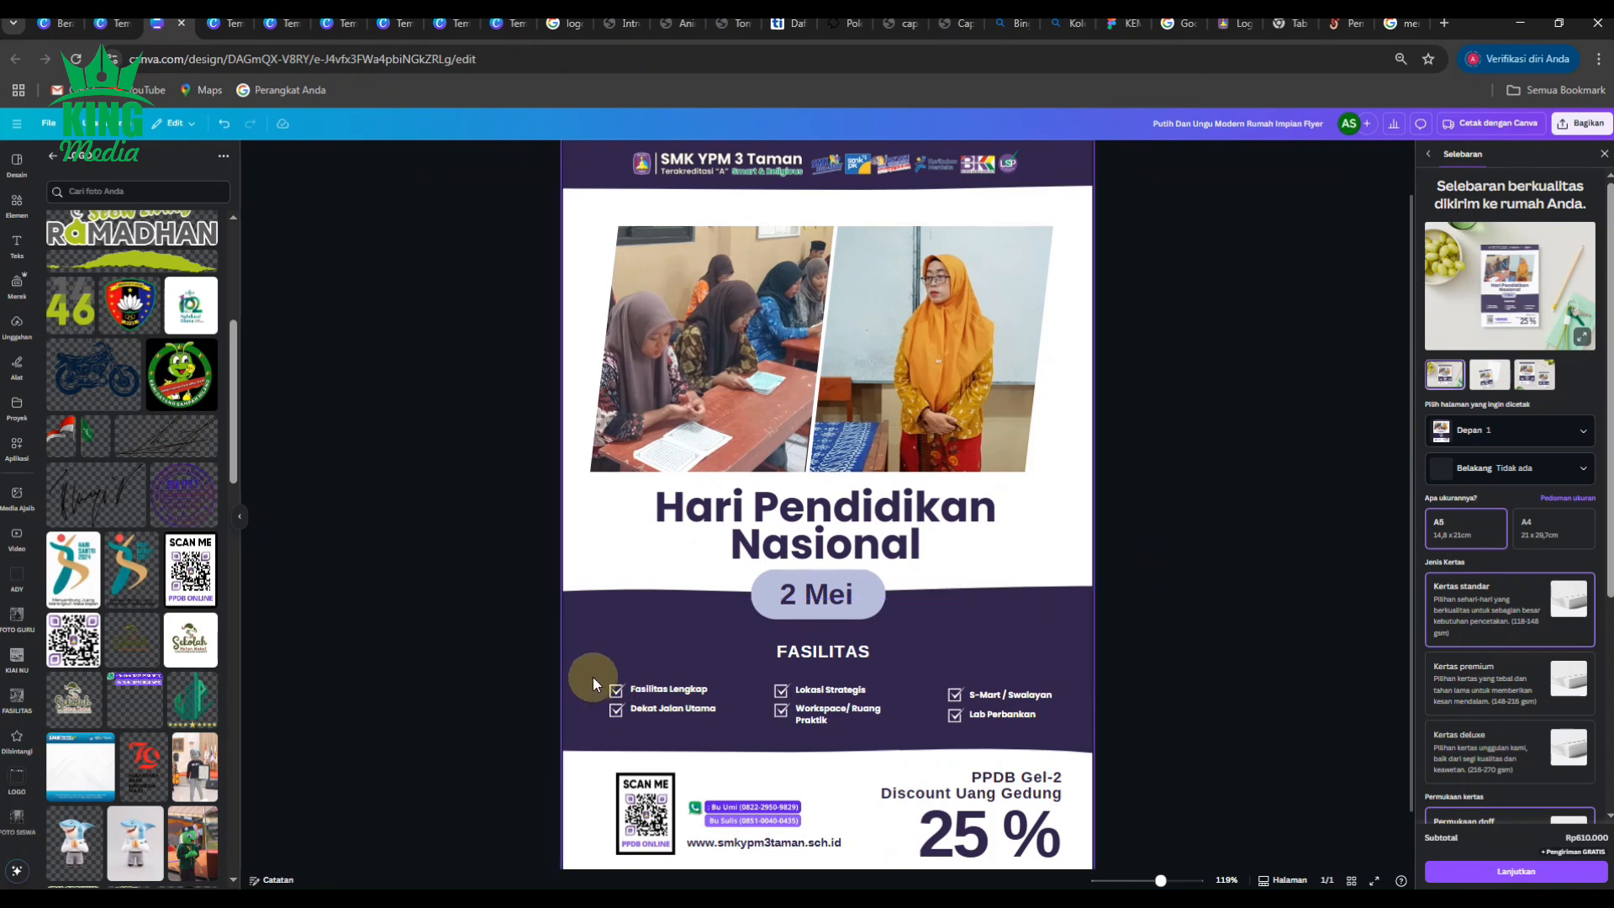
{"action": "left_click_drag", "start_coordinate": [487, 674], "coordinate": [1009, 718]}
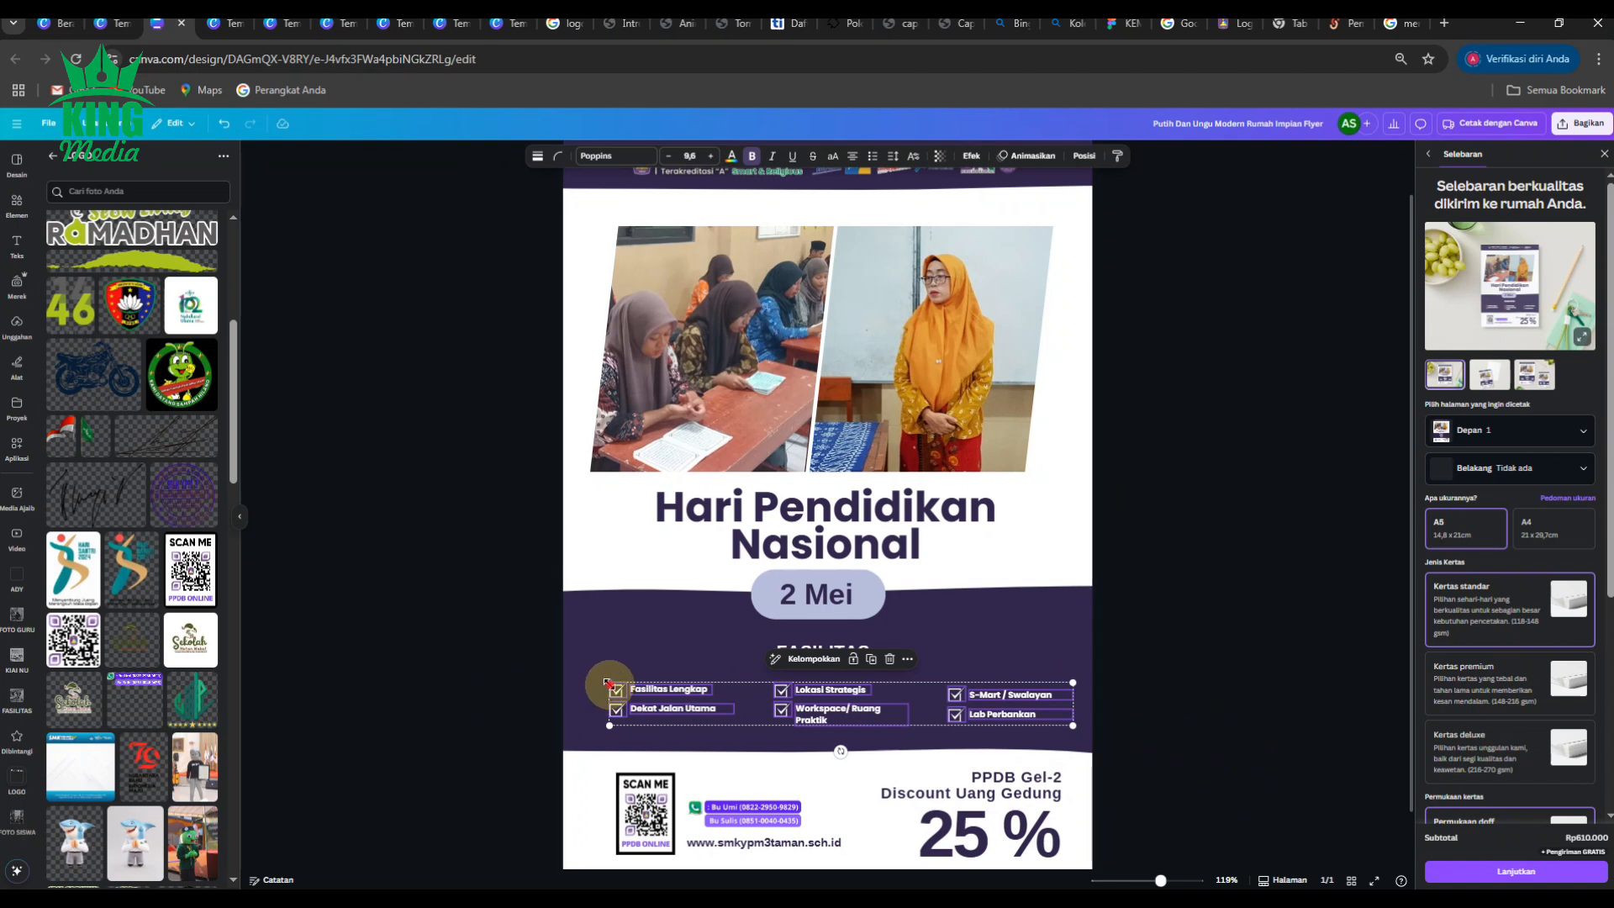
{"action": "left_click_drag", "start_coordinate": [608, 682], "coordinate": [593, 677]}
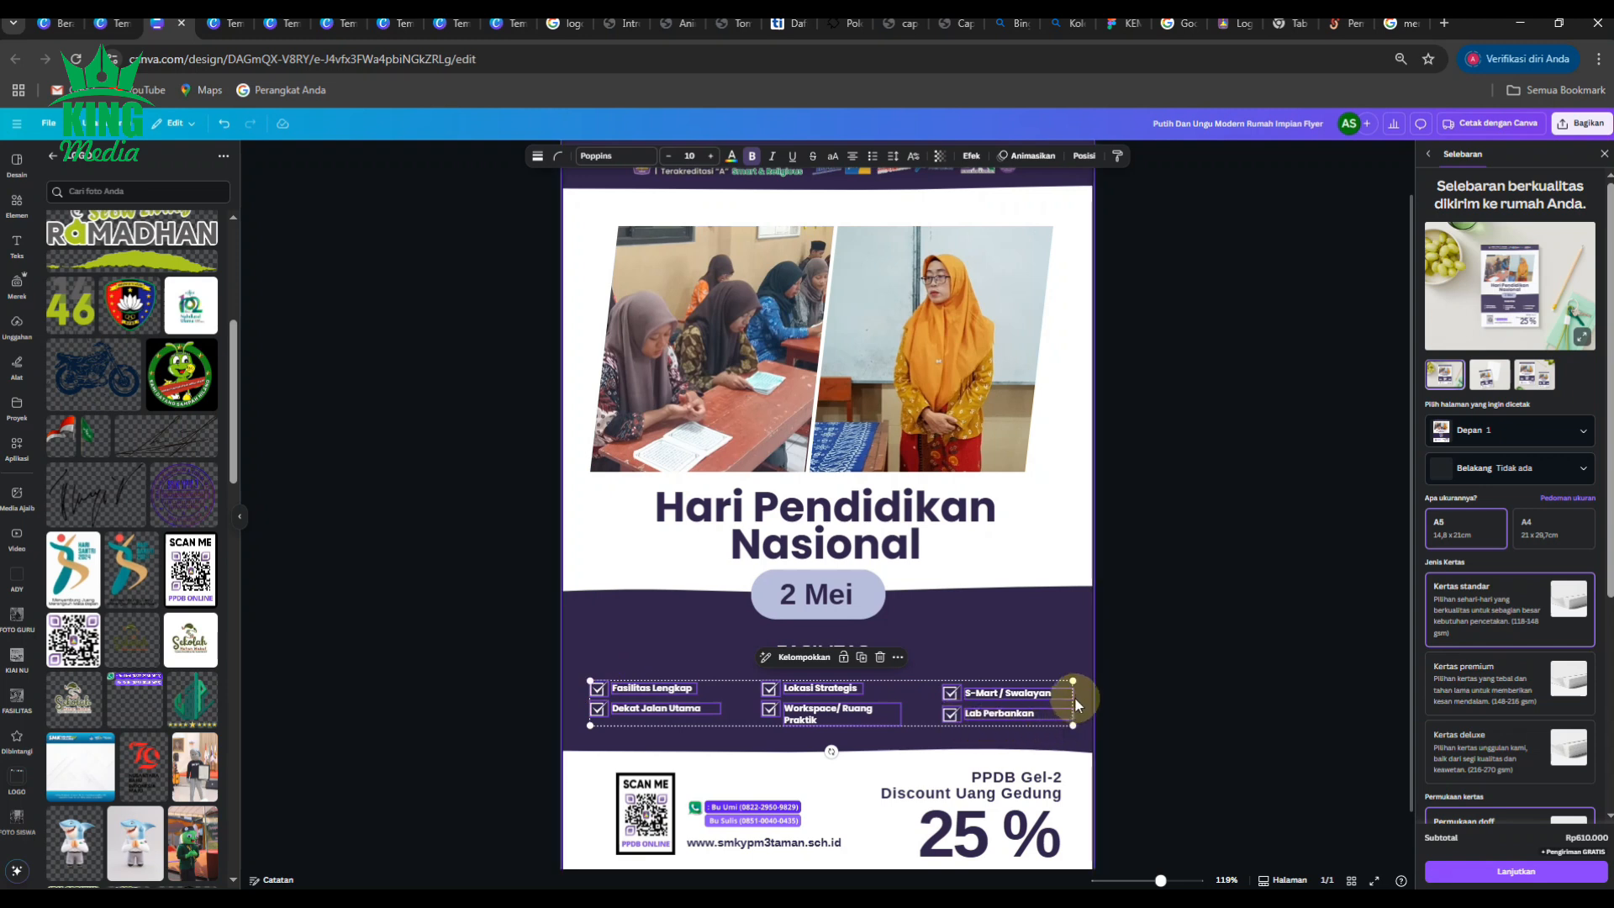
Enlarge the six facility items slightly more from their upper-right corner and add a colon after the "FASILITAS" heading.
{"action": "left_click_drag", "start_coordinate": [1075, 679], "coordinate": [1089, 677]}
{"action": "left_click", "coordinate": [1139, 673]}
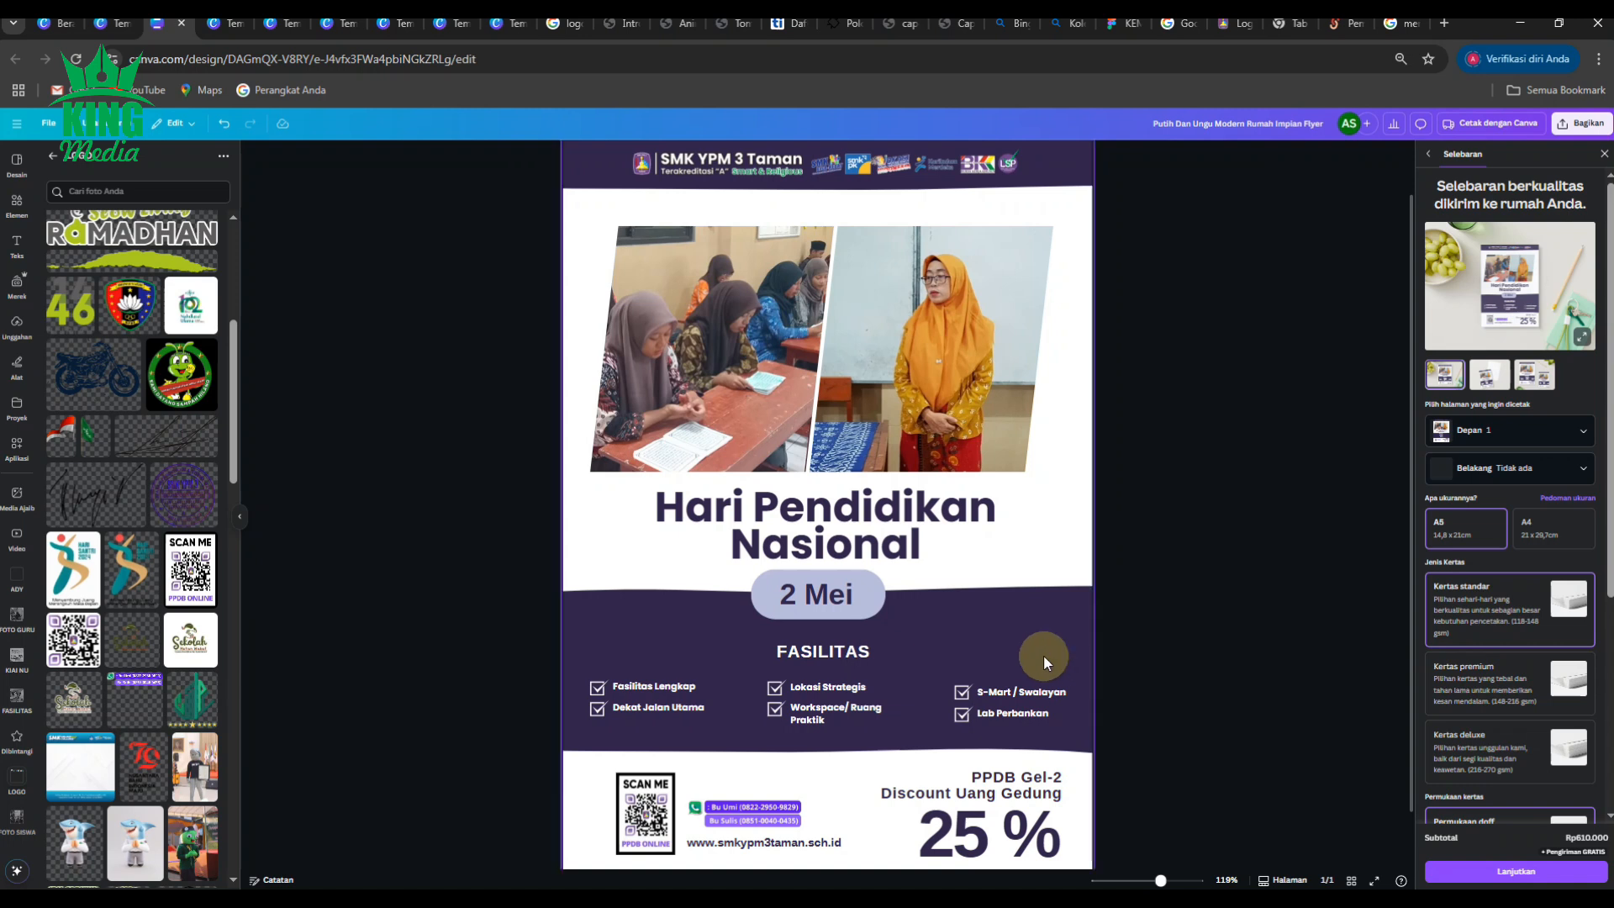
{"action": "left_click", "coordinate": [826, 664]}
{"action": "left_click", "coordinate": [898, 654]}
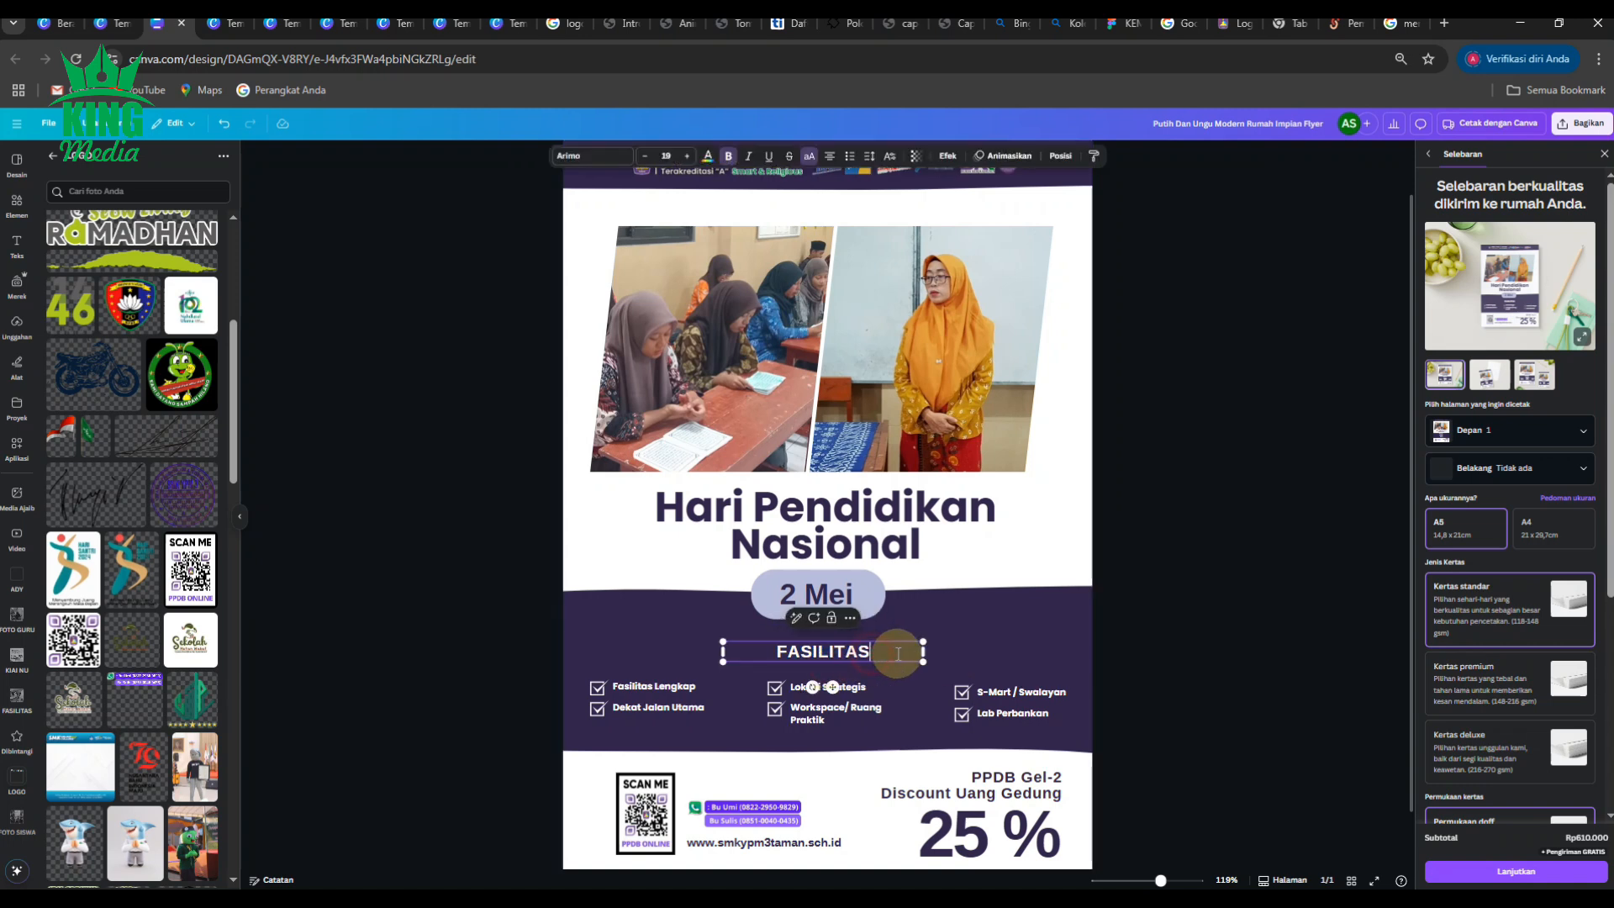
{"action": "type", "text": ":"}
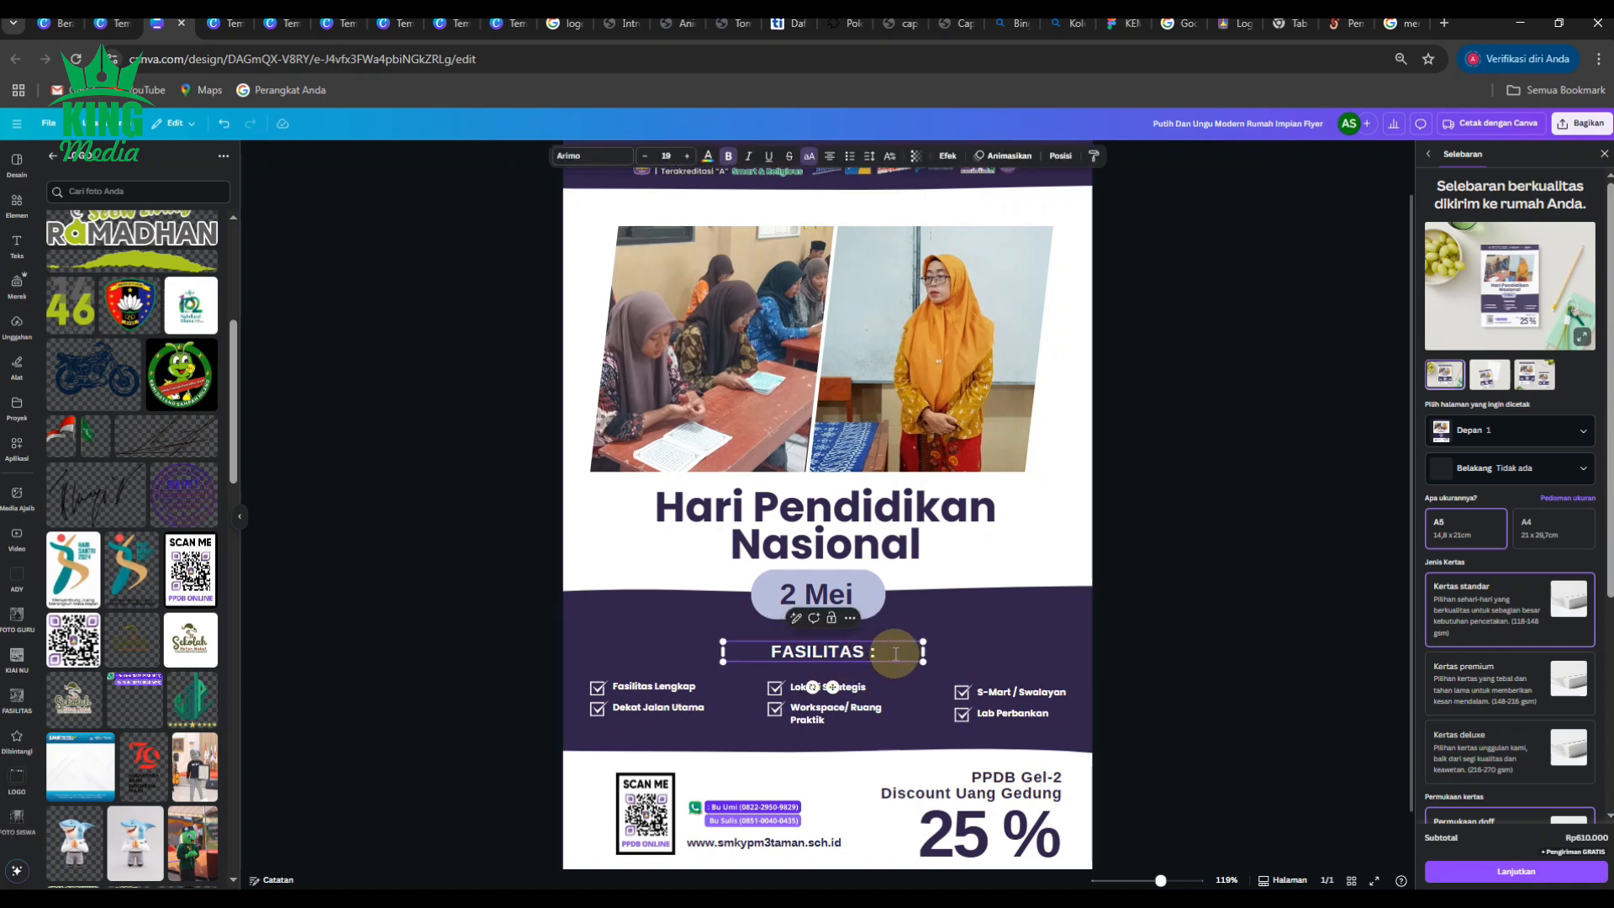
{"action": "left_click", "coordinate": [1202, 633]}
{"action": "key", "text": "ctrl+0"}
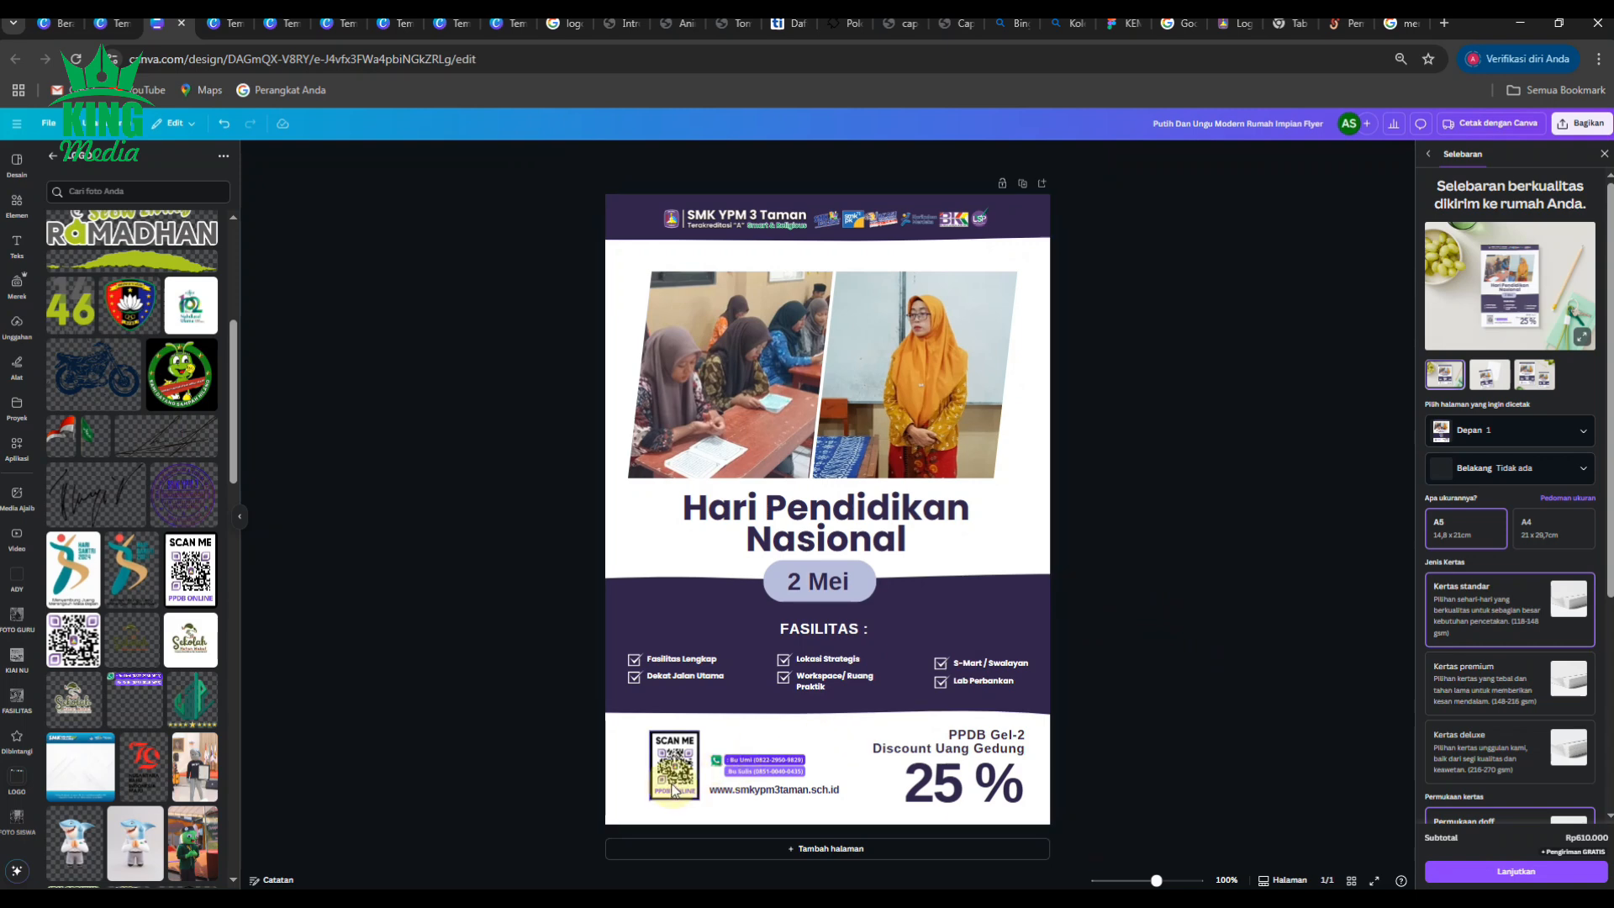
Nudge the QR code, the WhatsApp contact labels and the website address together slightly downward in the flyer's footer.
{"action": "scroll", "coordinate": [670, 767], "scroll_direction": "up", "scroll_amount": 3}
{"action": "left_click", "coordinate": [524, 742]}
{"action": "left_click", "coordinate": [672, 759], "text": "shift"}
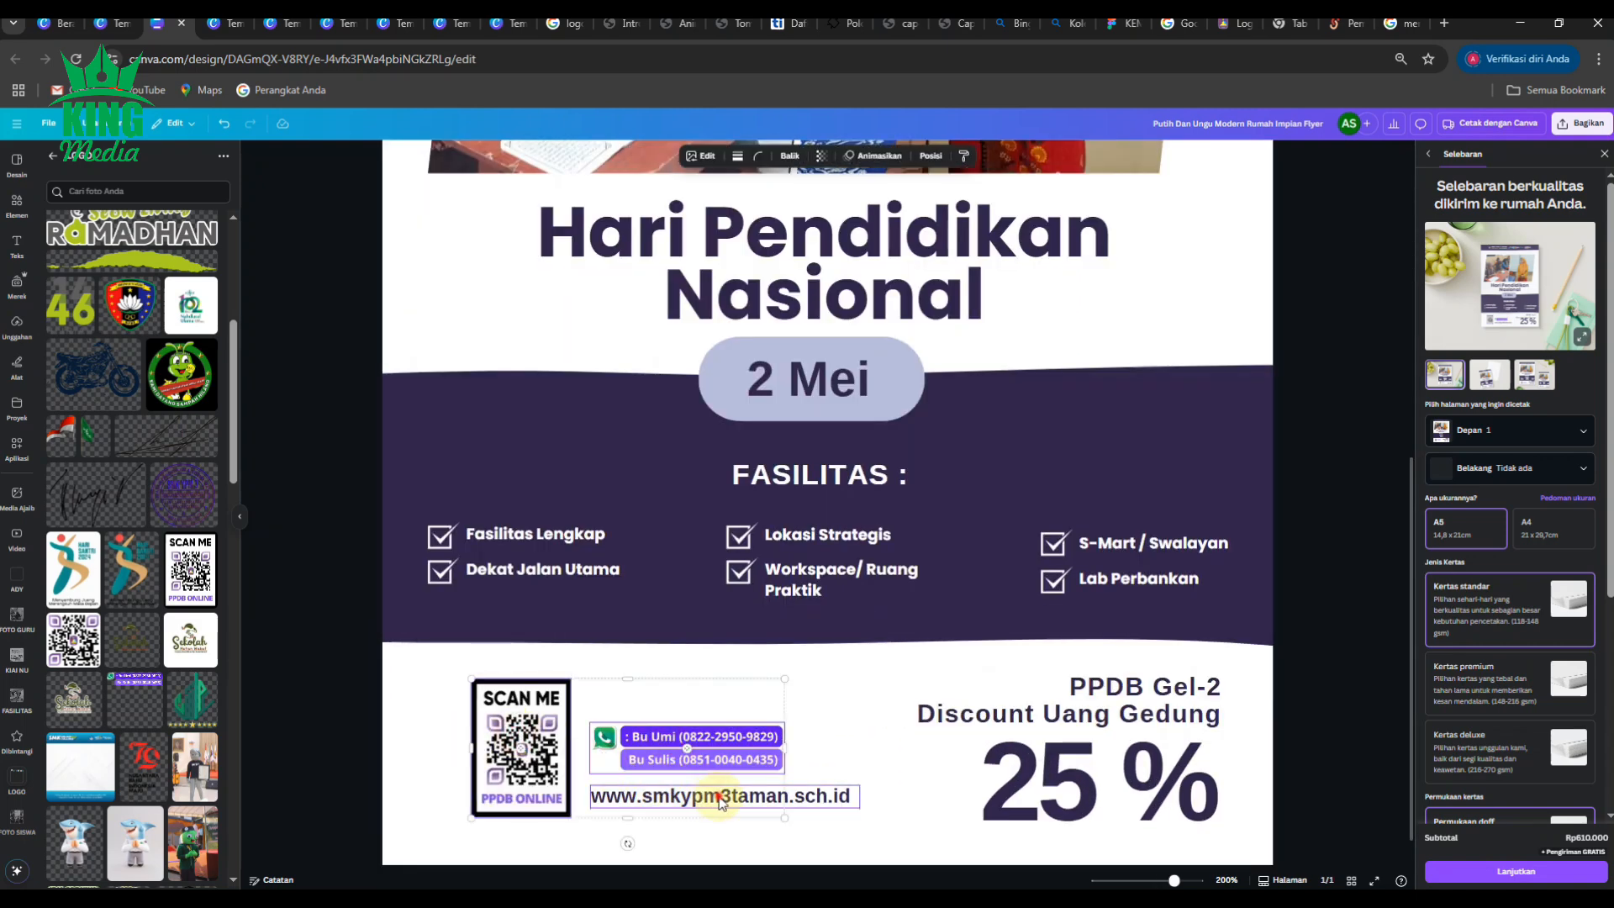
{"action": "left_click", "coordinate": [715, 795], "text": "shift"}
{"action": "left_click_drag", "start_coordinate": [714, 744], "coordinate": [713, 754]}
{"action": "scroll", "coordinate": [713, 754], "scroll_direction": "down", "scroll_amount": 5}
{"action": "left_click", "coordinate": [1208, 536]}
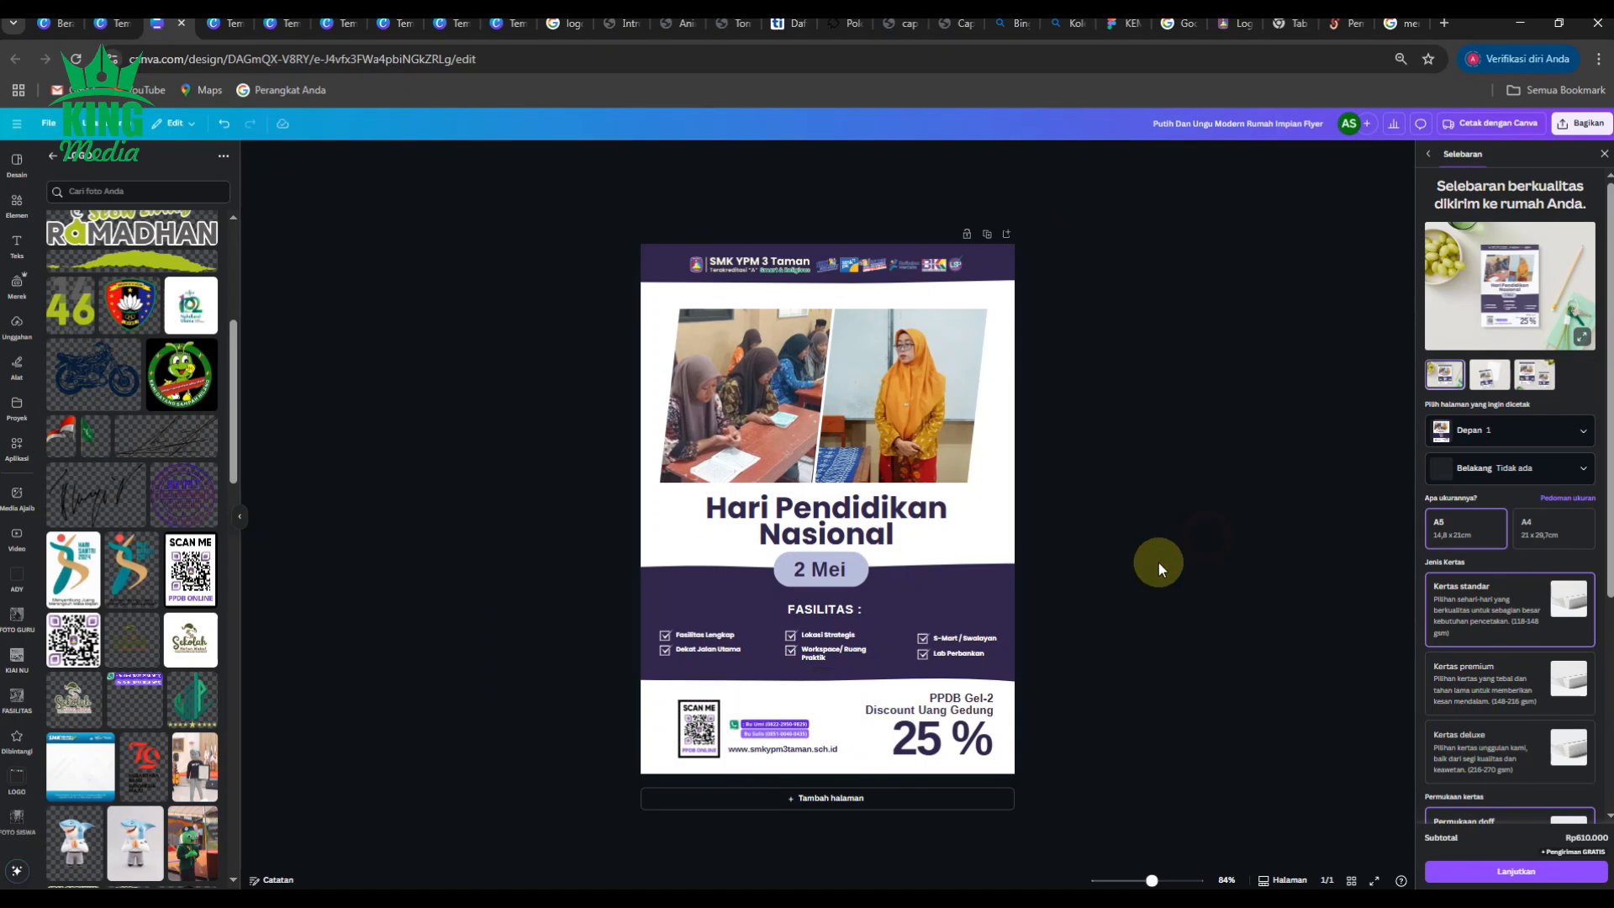
Download the finished flyer as a JPG file.
{"action": "left_click", "coordinate": [1581, 123]}
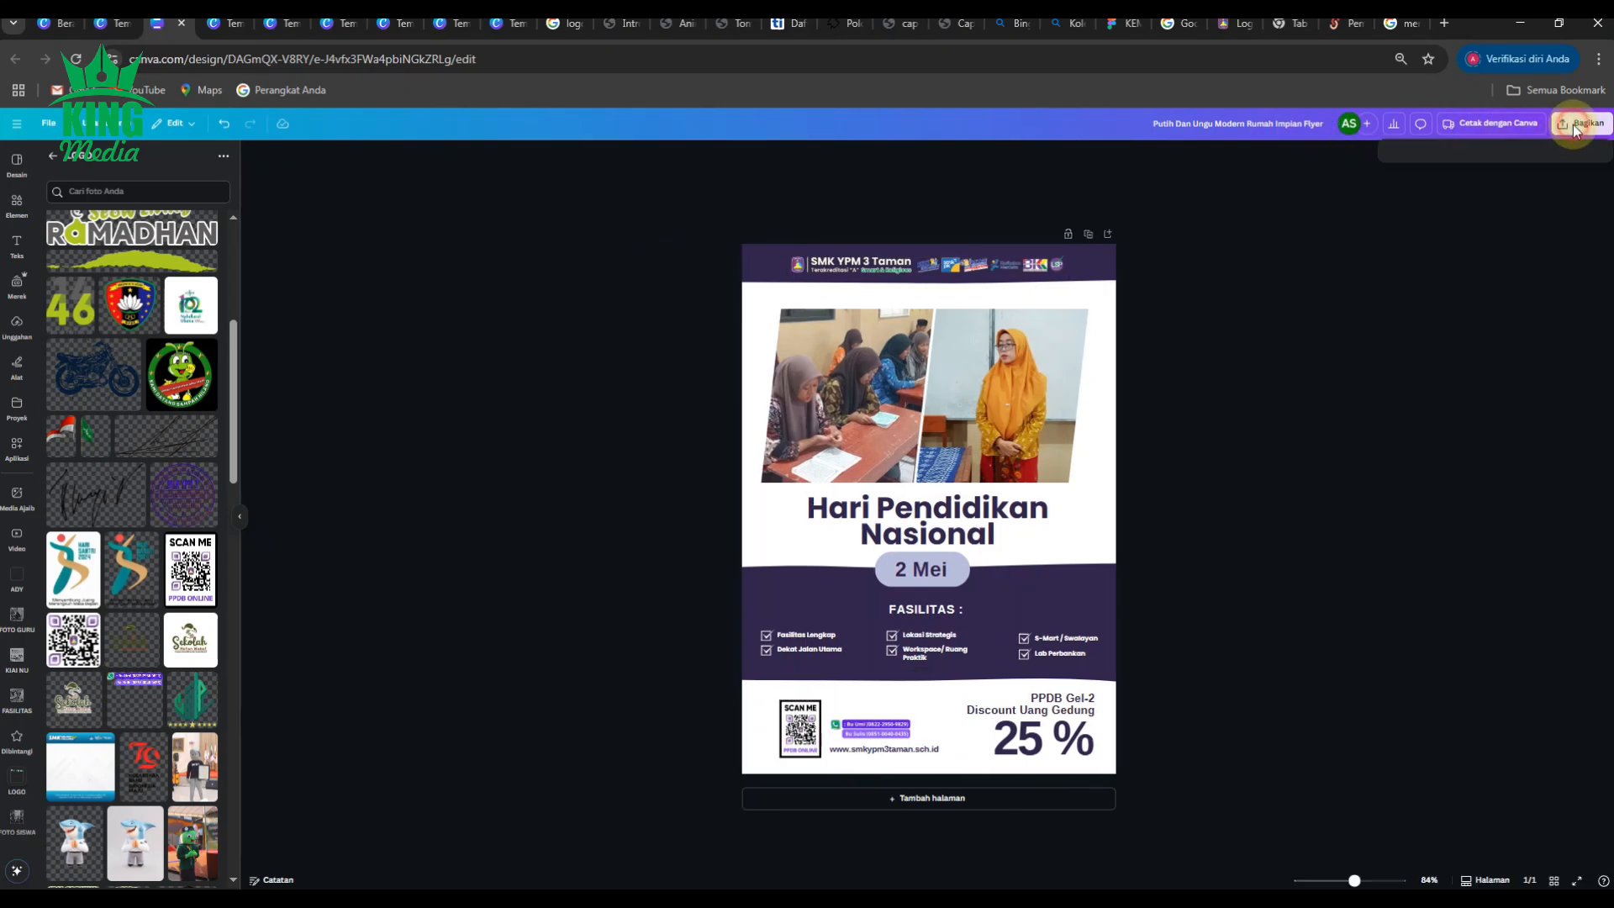
{"action": "left_click", "coordinate": [1413, 357]}
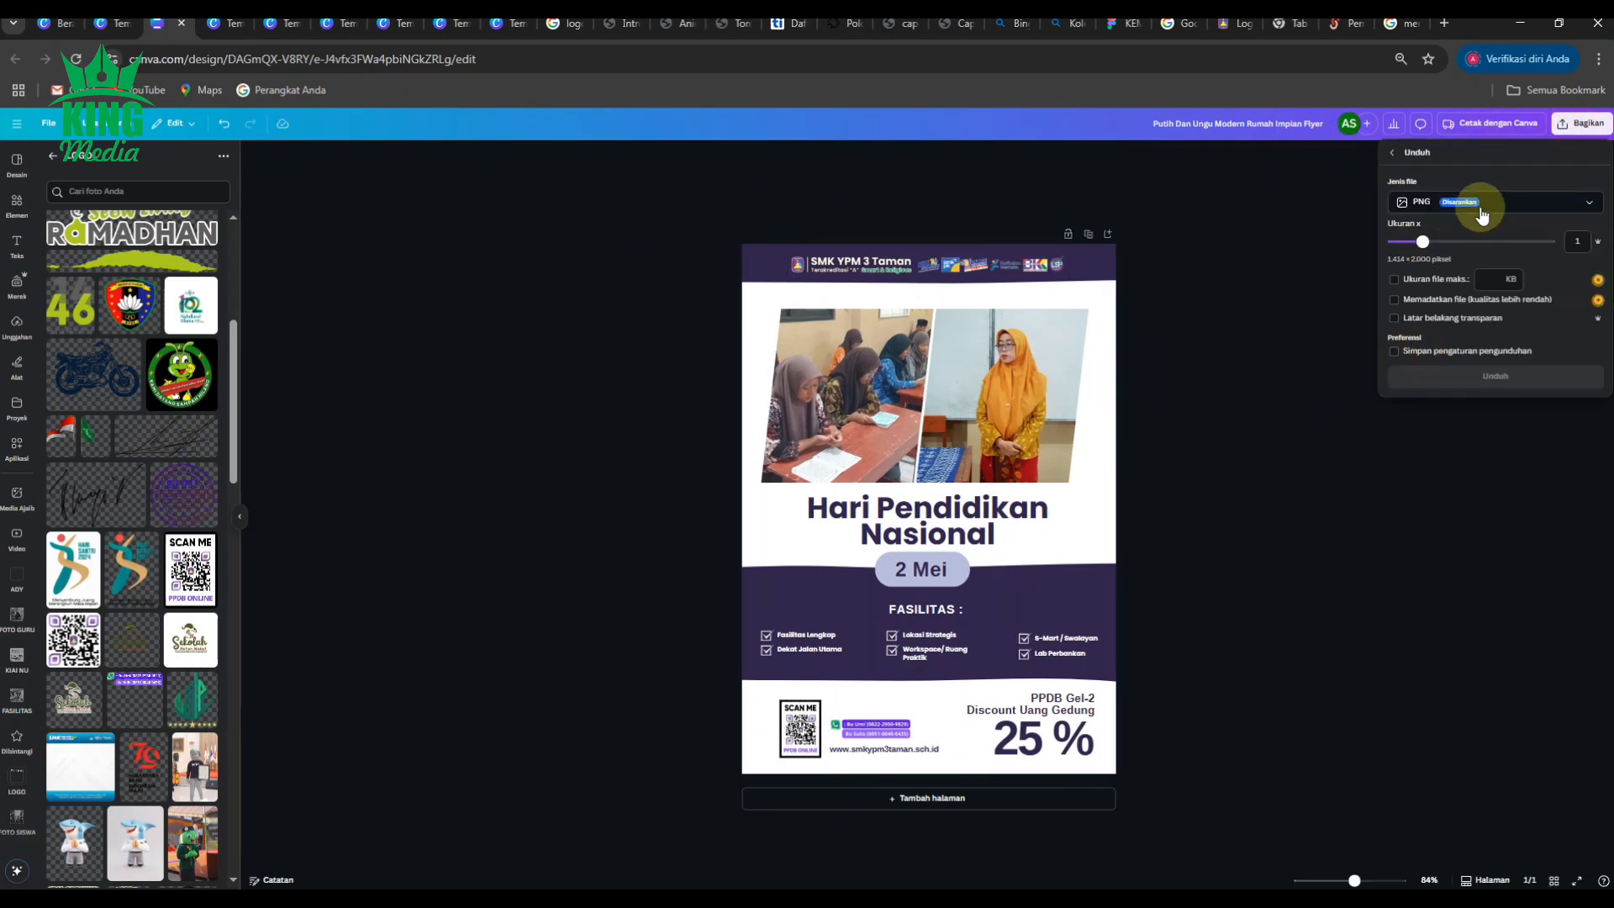
{"action": "left_click", "coordinate": [1502, 213]}
{"action": "left_click", "coordinate": [1446, 278]}
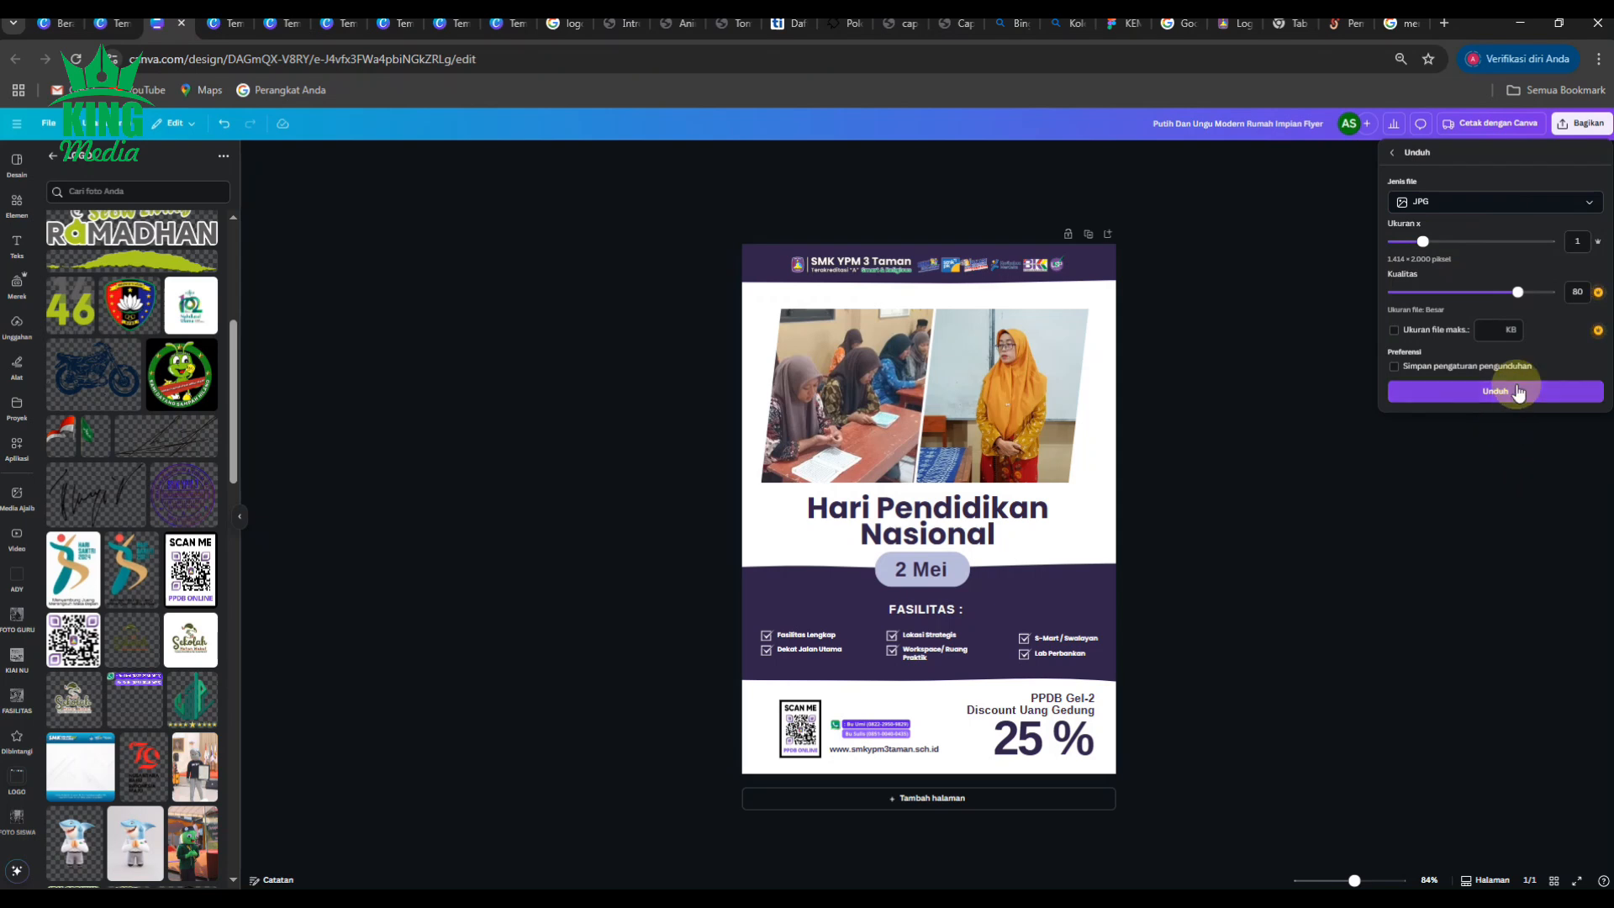
{"action": "left_click", "coordinate": [1518, 393]}
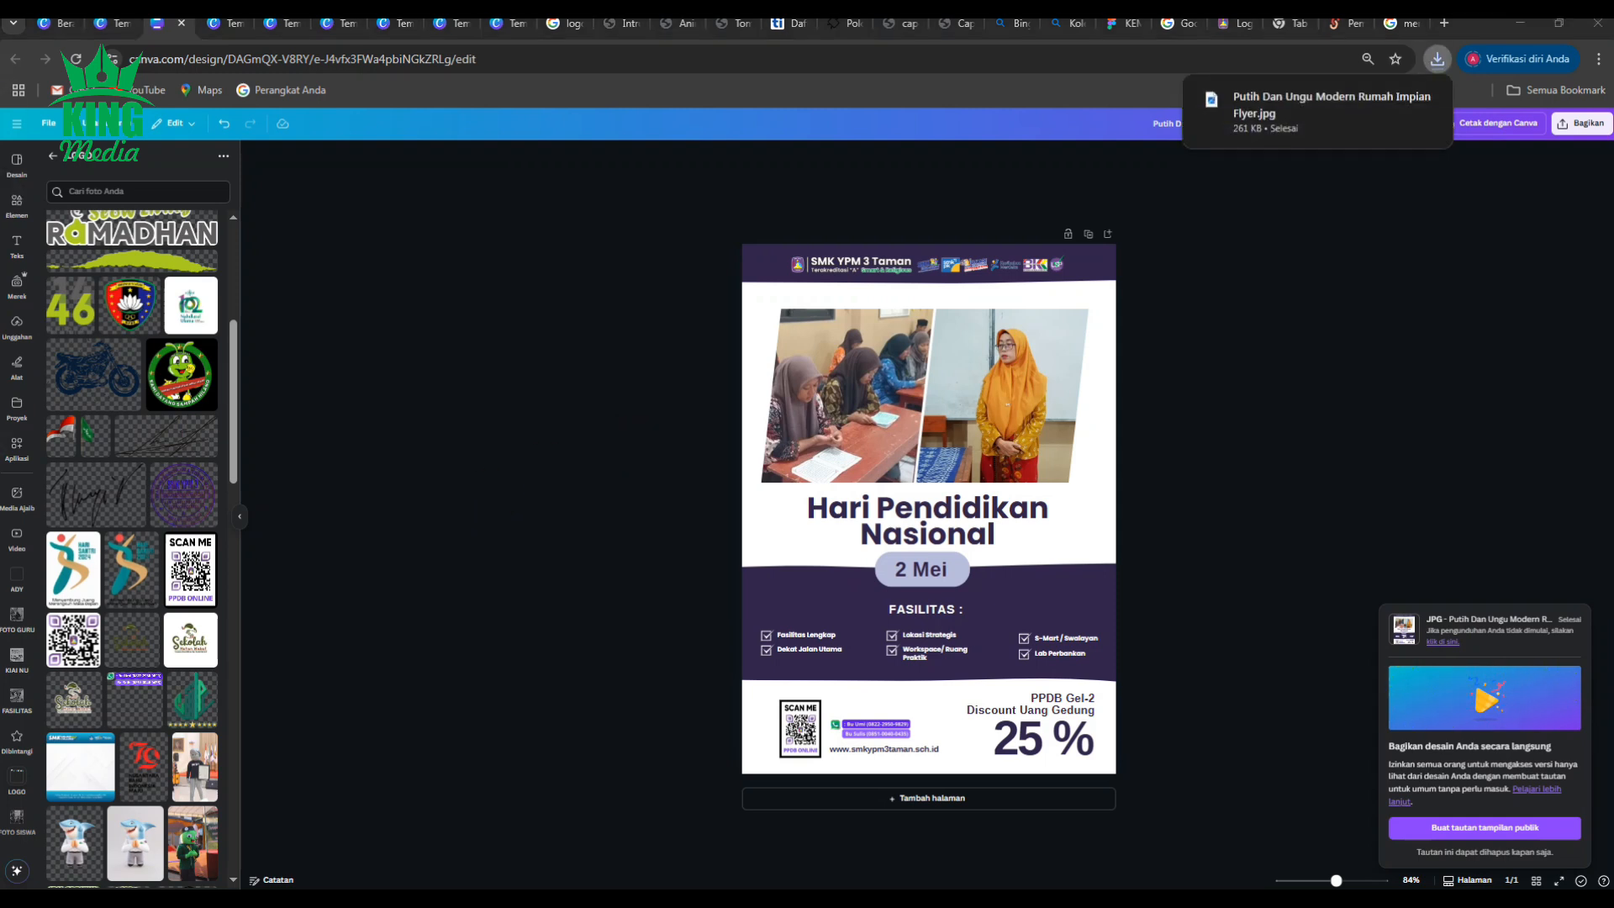
Check the downloaded flyer JPG in the image viewer and close the viewer.
{"action": "left_click_drag", "start_coordinate": [0, 282], "coordinate": [1024, 208]}
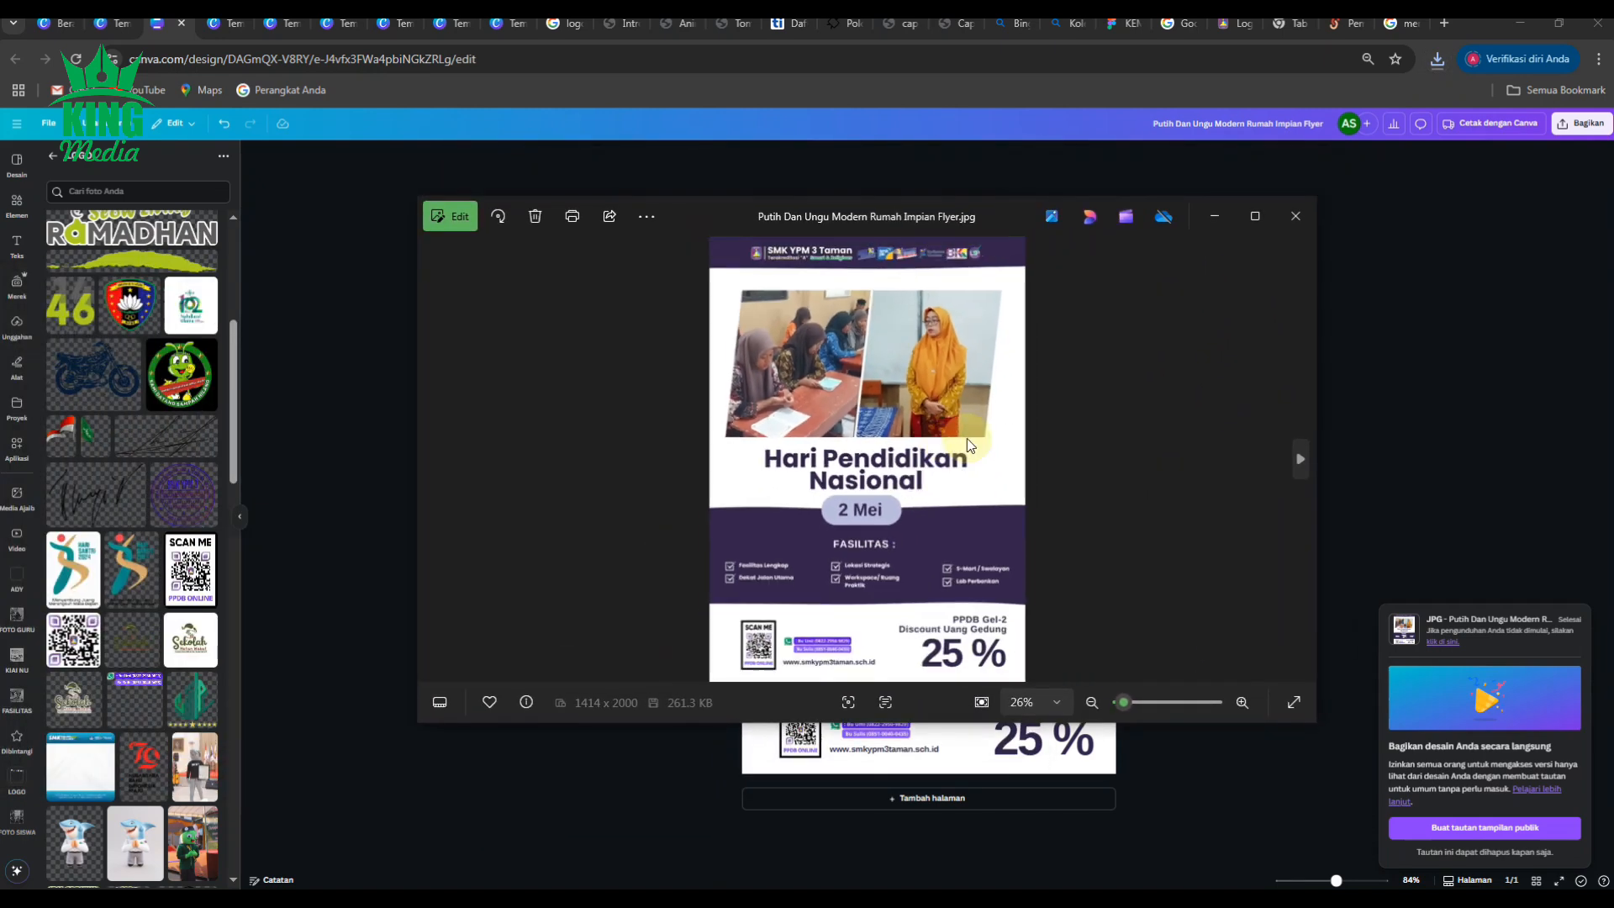
{"action": "left_click", "coordinate": [1292, 222]}
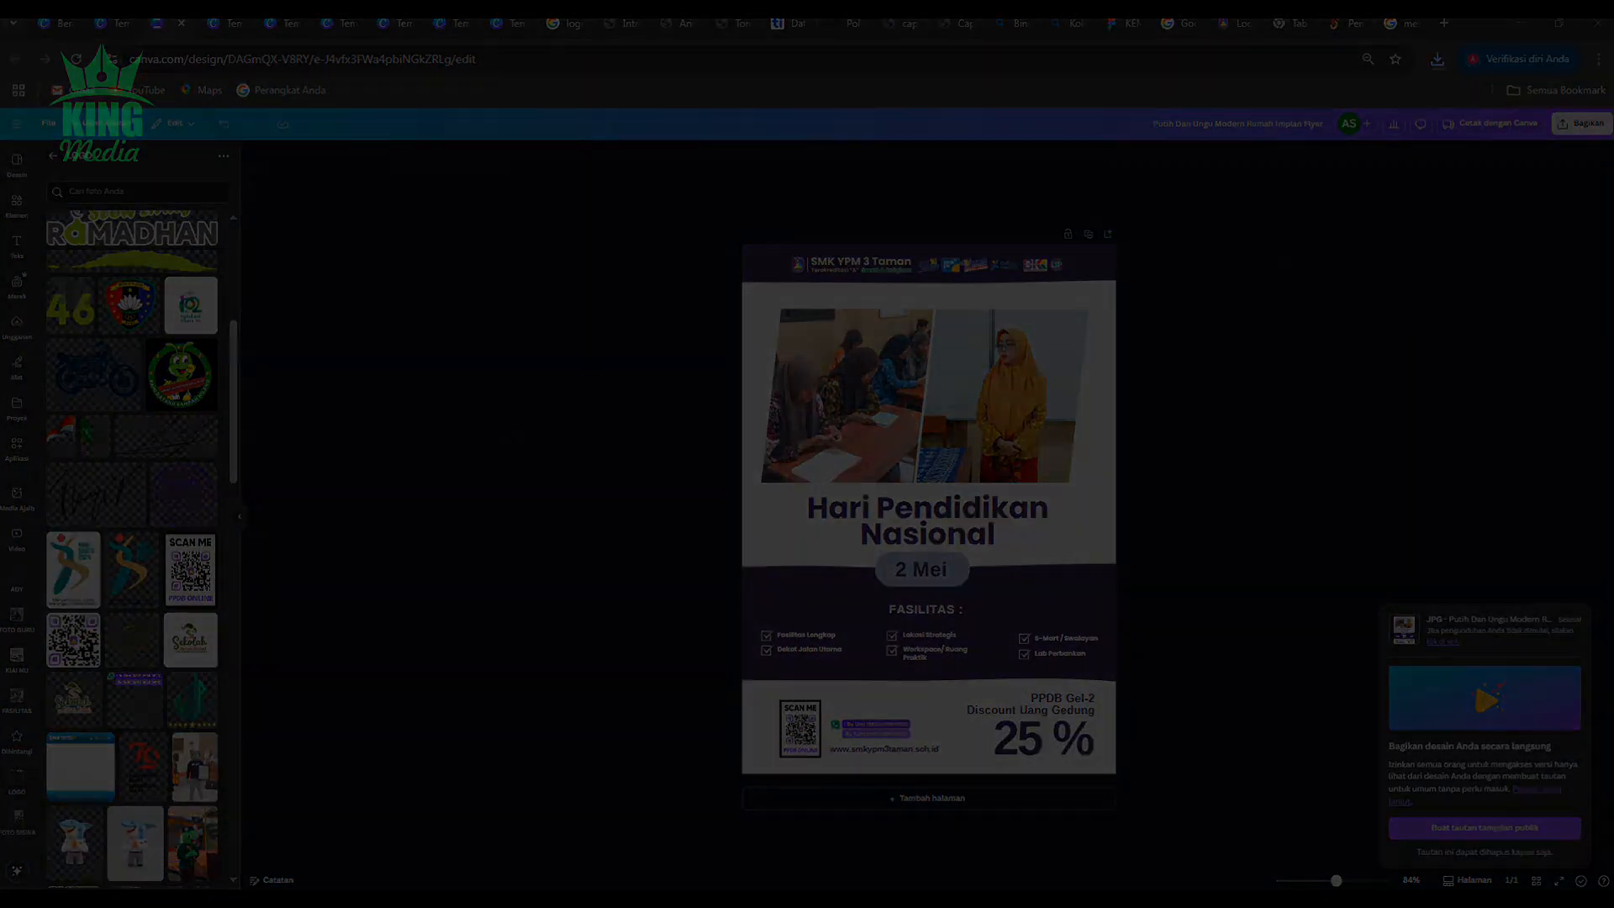